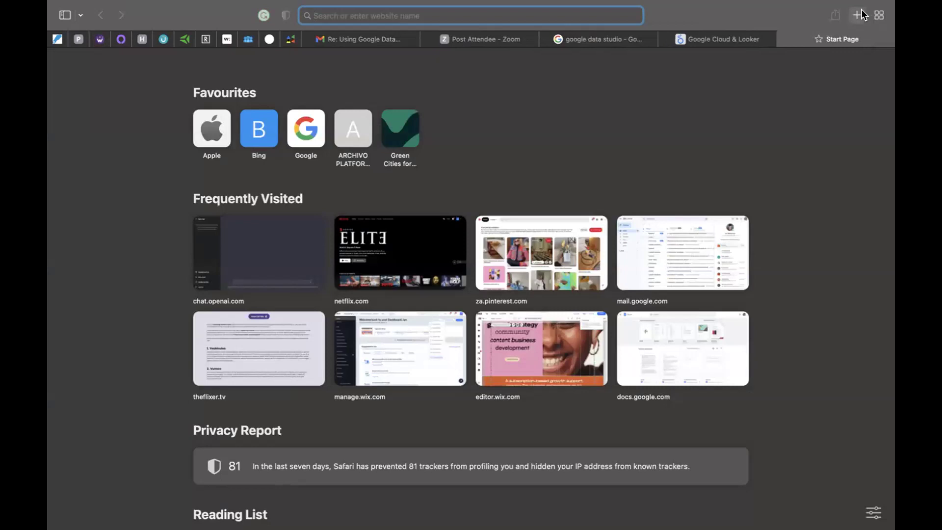
Search the web for "google looker", open the Looker & Google Cloud page and accept its cookie notice
{"action": "type", "text": "google loo"}
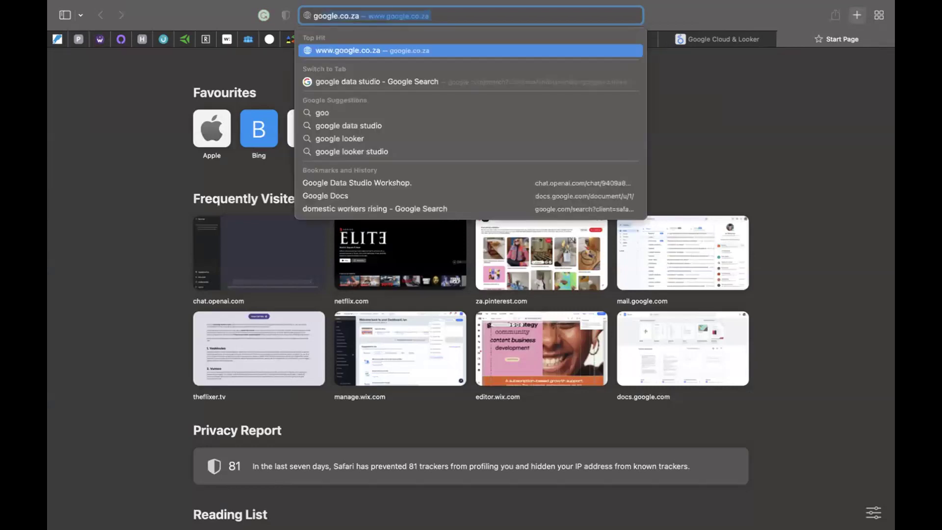
{"action": "type", "text": "ker"}
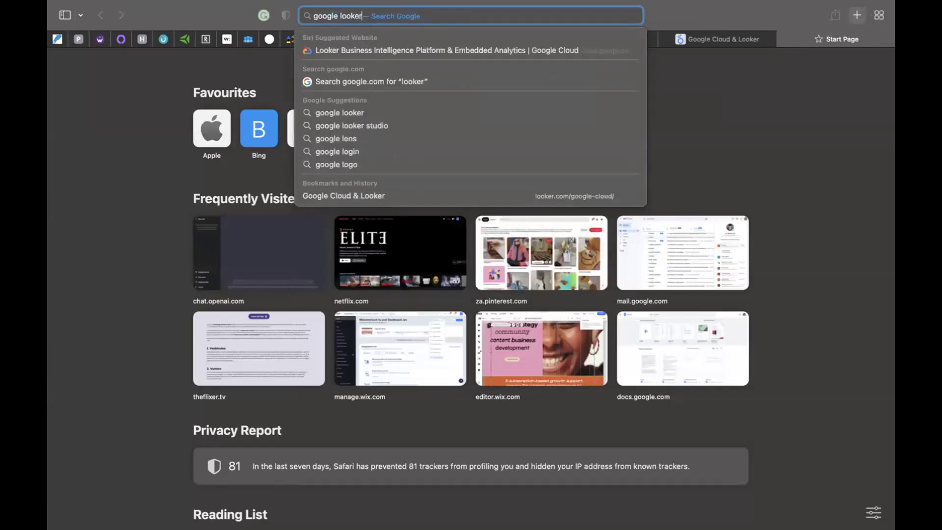
{"action": "key", "text": "Return"}
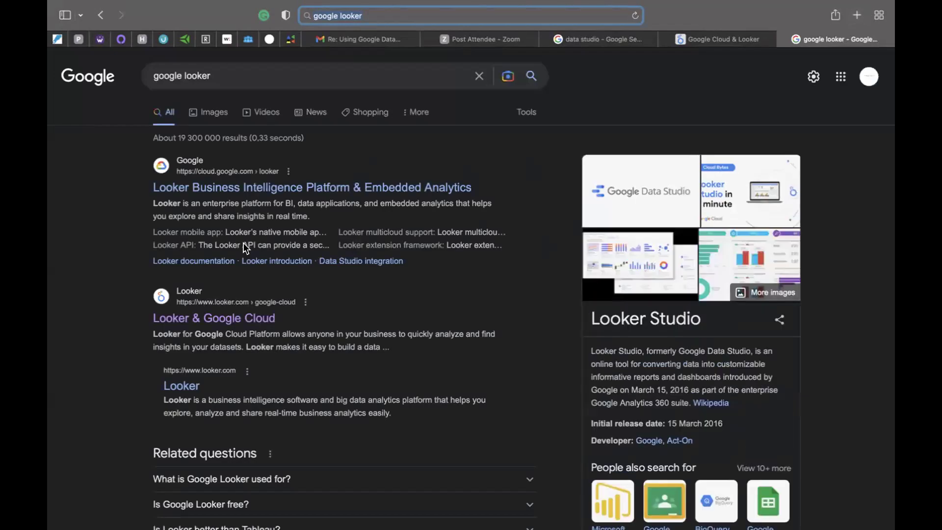
{"action": "left_click", "coordinate": [212, 320]}
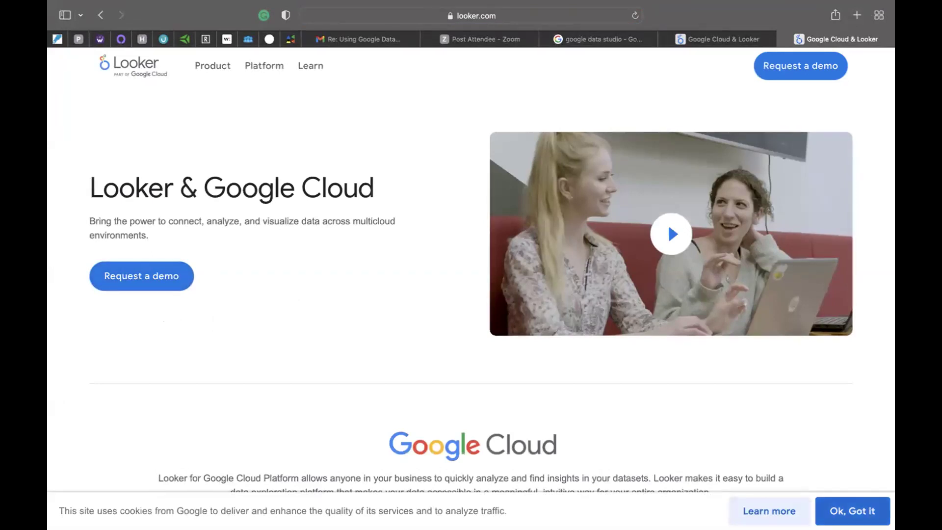
{"action": "left_click", "coordinate": [853, 513]}
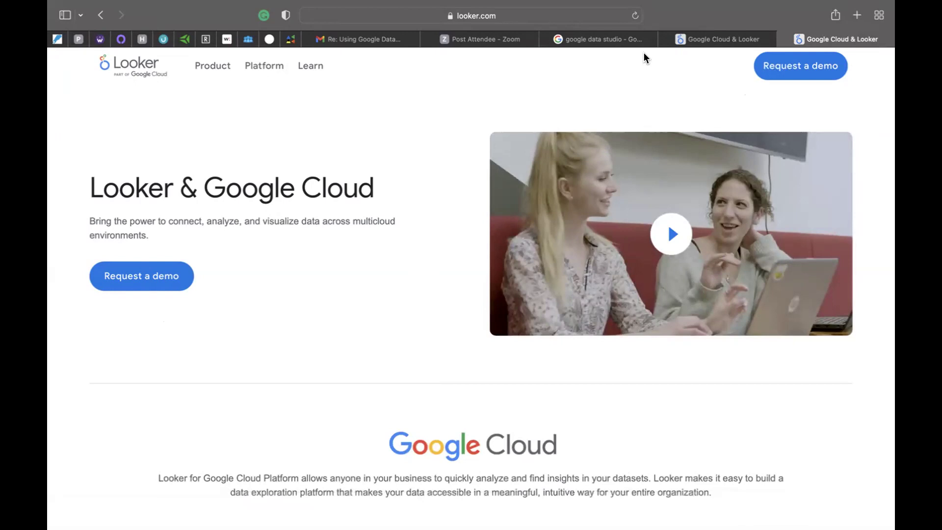
Open Looker Studio from the existing "google data studio" search results and switch to the Digital Girl Africa account
{"action": "mouse_move", "coordinate": [611, 42]}
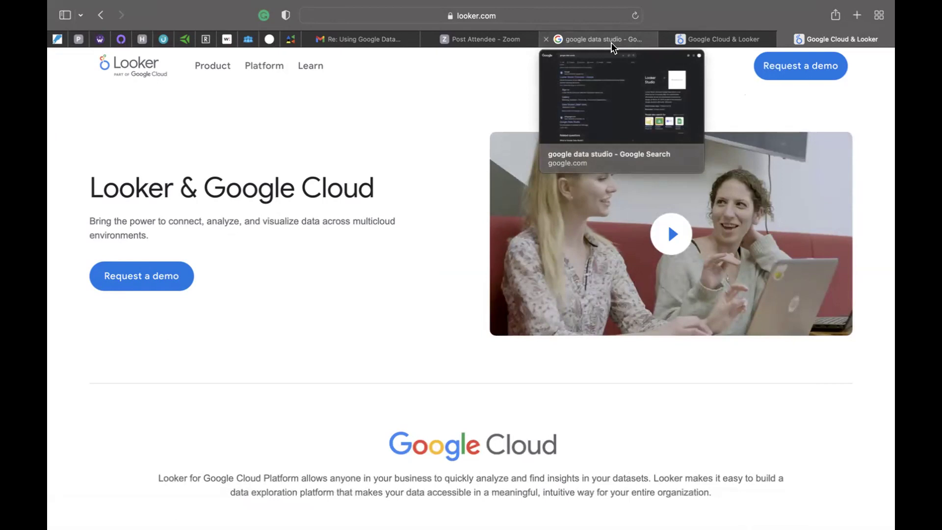
{"action": "left_click", "coordinate": [611, 40]}
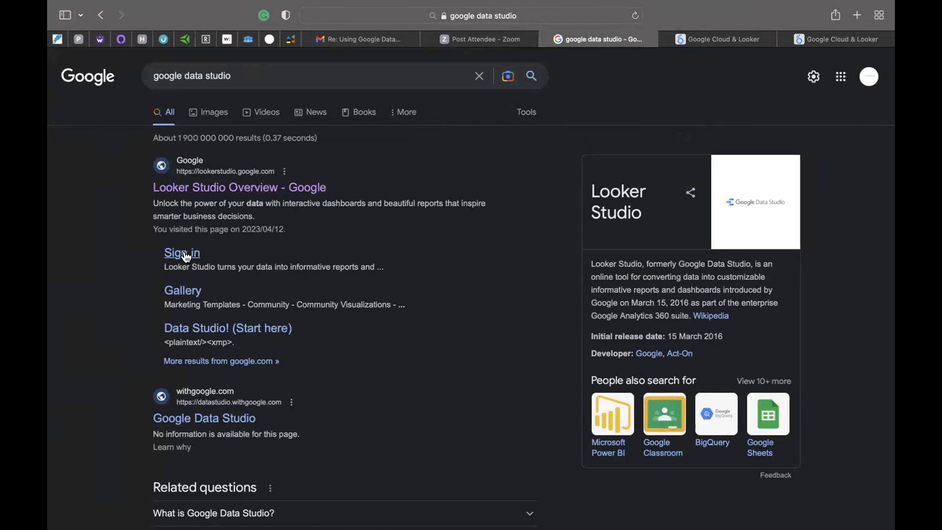
{"action": "left_click", "coordinate": [211, 191]}
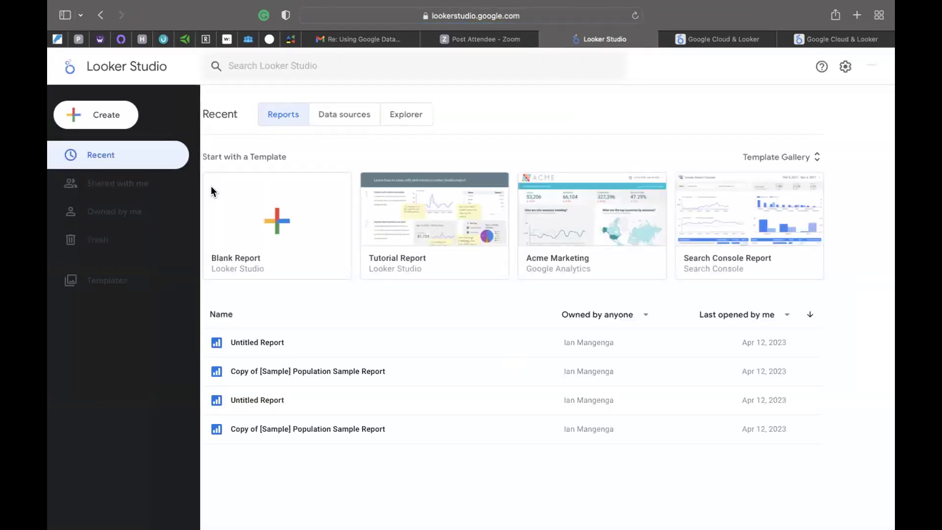
{"action": "left_click", "coordinate": [869, 65]}
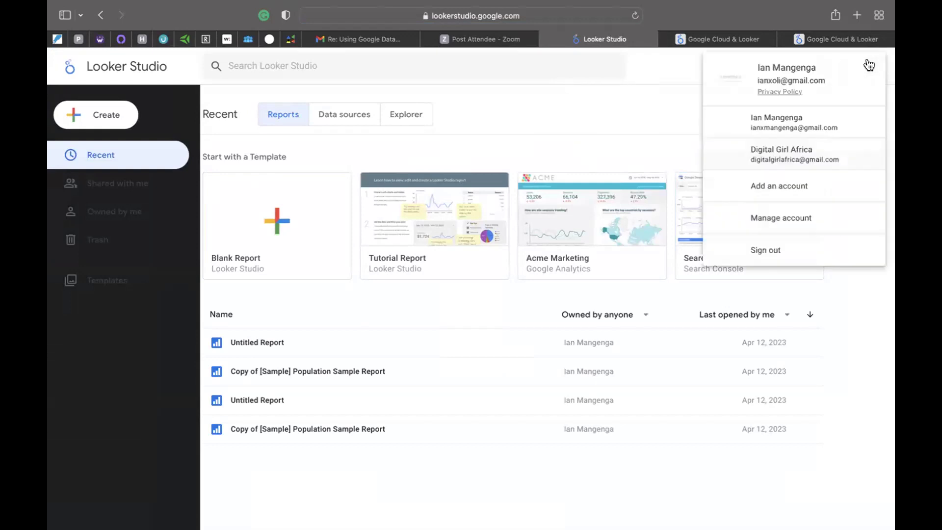
{"action": "left_click", "coordinate": [737, 158]}
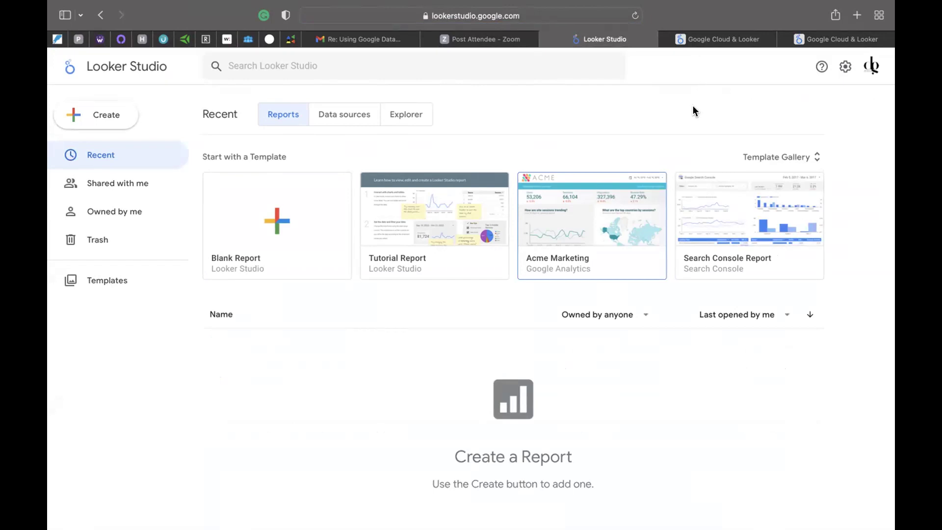
Review the shared and owned items in Looker Studio, including the data sources and the recent Explorer list
{"action": "left_click", "coordinate": [837, 35]}
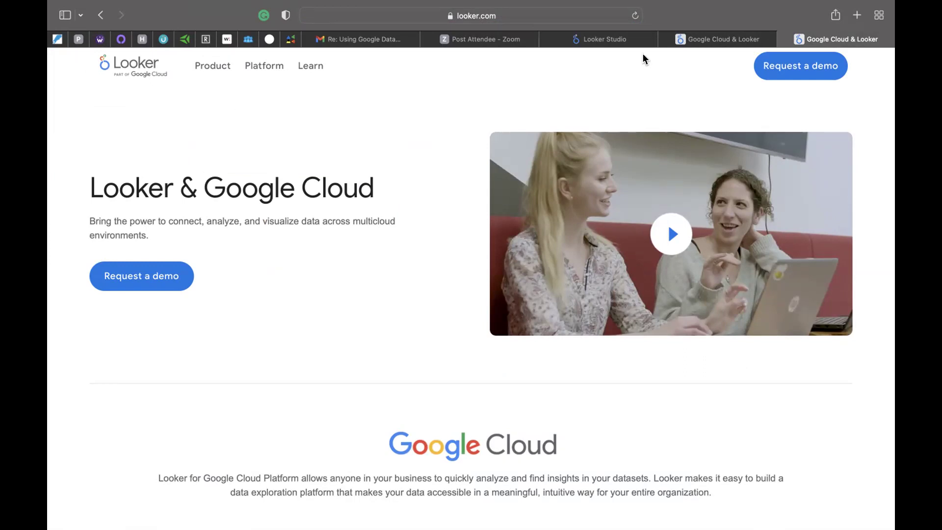
{"action": "left_click", "coordinate": [625, 42]}
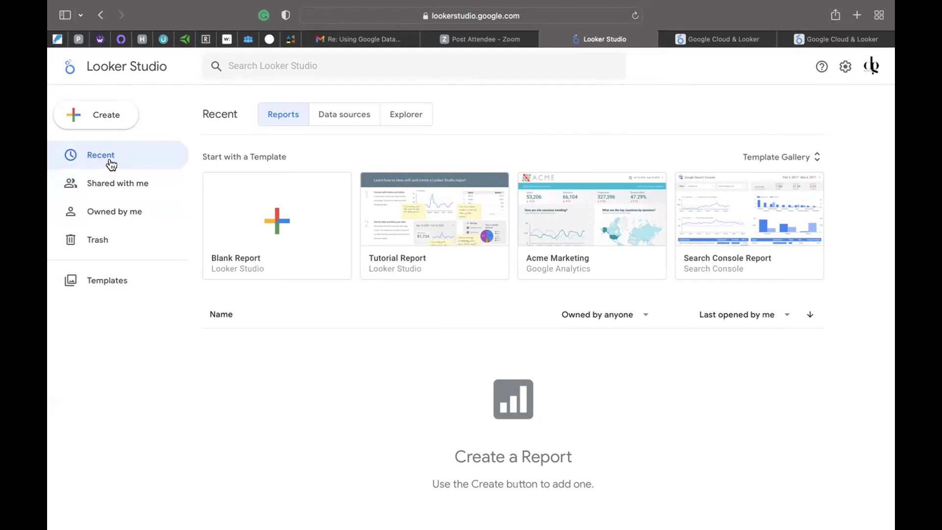
{"action": "left_click", "coordinate": [106, 190]}
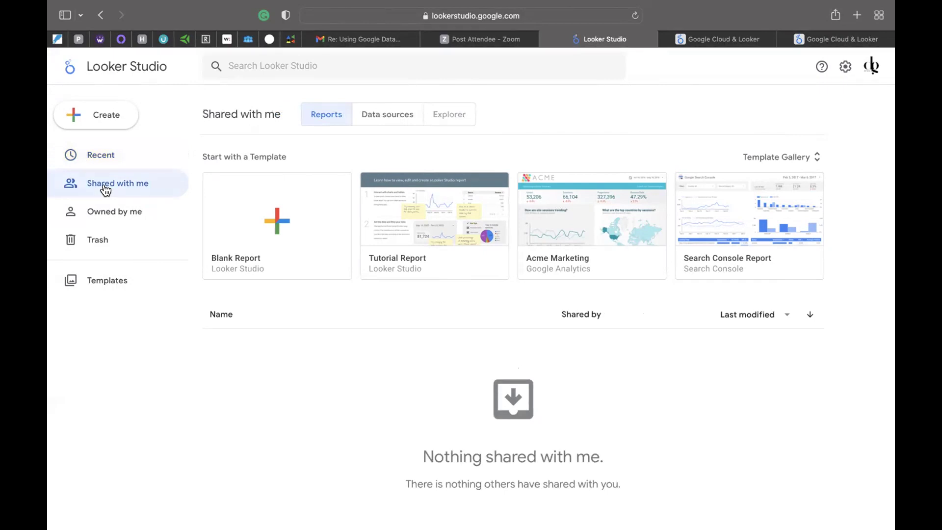
{"action": "left_click", "coordinate": [105, 212]}
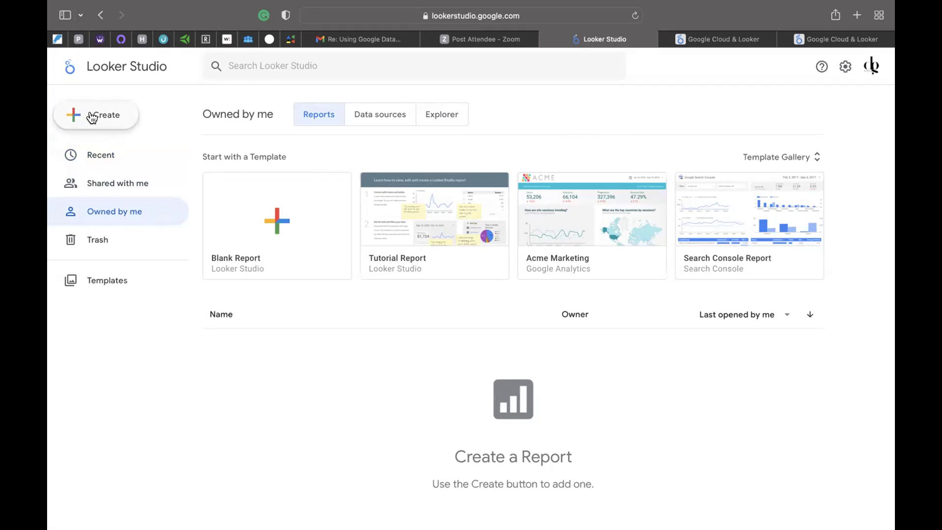
{"action": "left_click", "coordinate": [384, 118]}
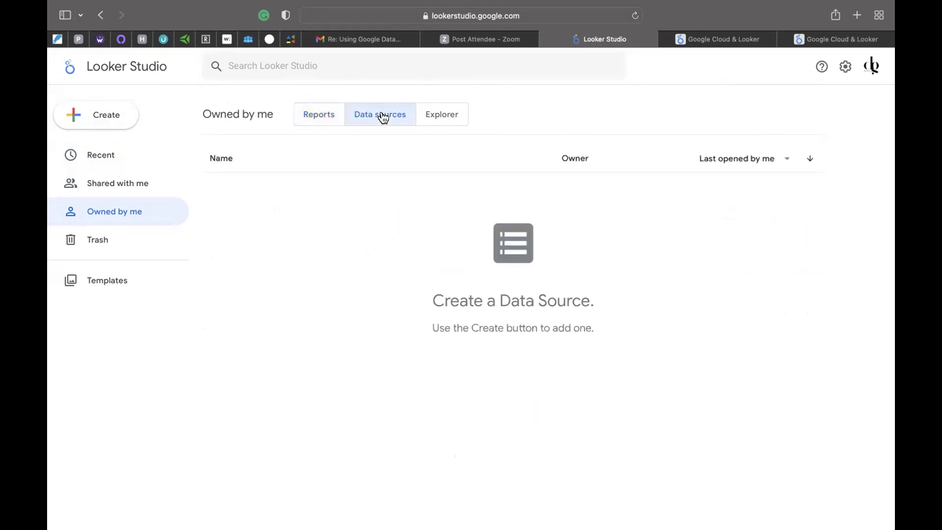
{"action": "left_click", "coordinate": [101, 156]}
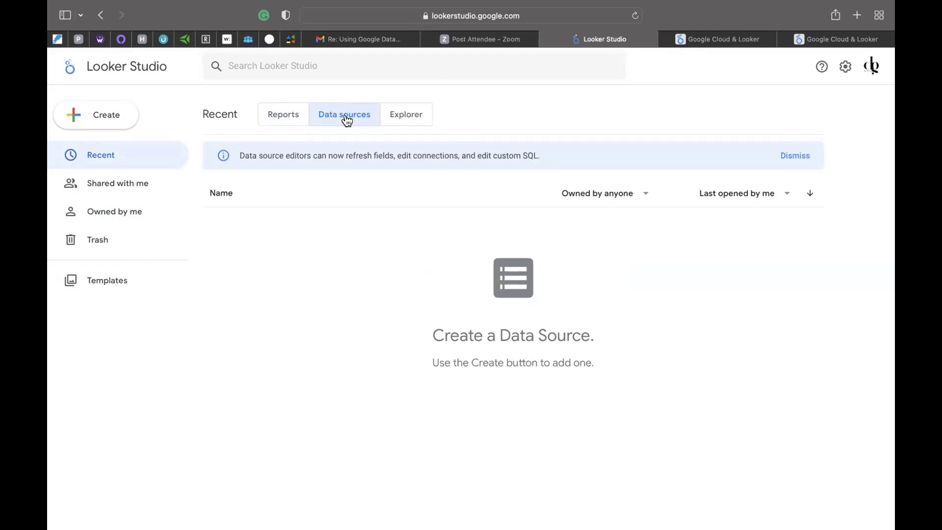
{"action": "left_click", "coordinate": [404, 121]}
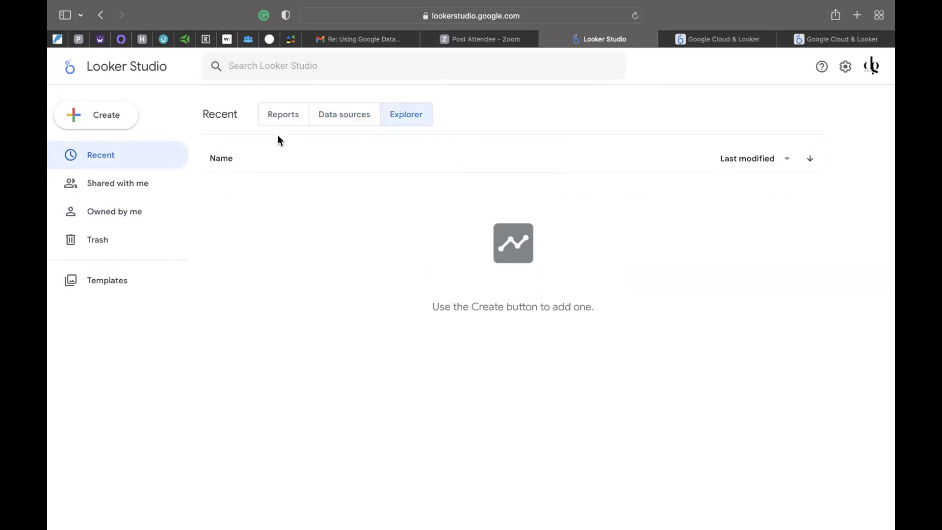
Browse the template gallery from the Google Analytics templates through to Search Ads 360
{"action": "left_click", "coordinate": [89, 279]}
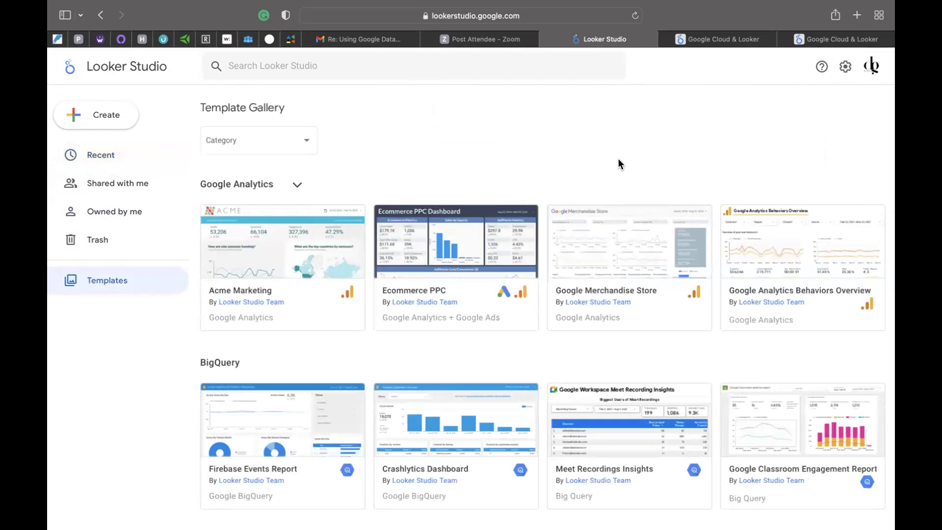
{"action": "scroll", "coordinate": [578, 211], "scroll_direction": "down", "scroll_amount": 3}
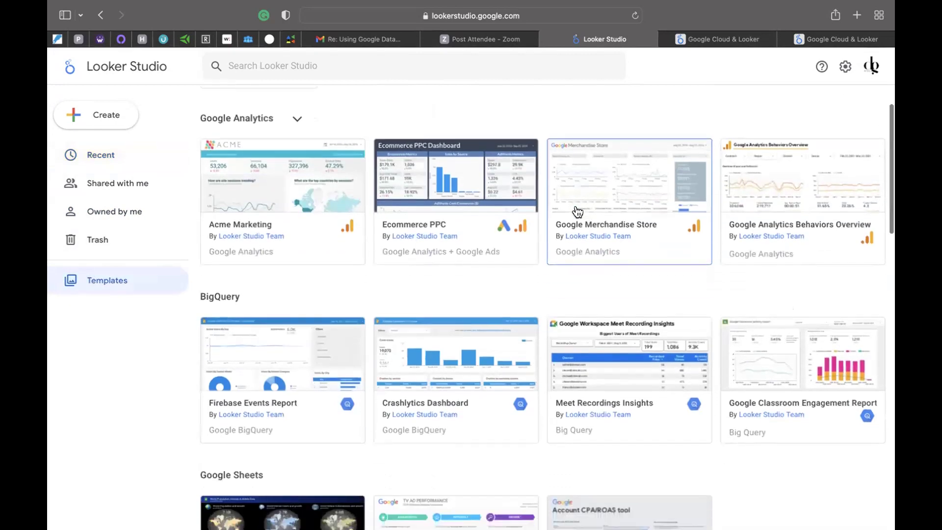
{"action": "scroll", "coordinate": [577, 211], "scroll_direction": "down", "scroll_amount": 1}
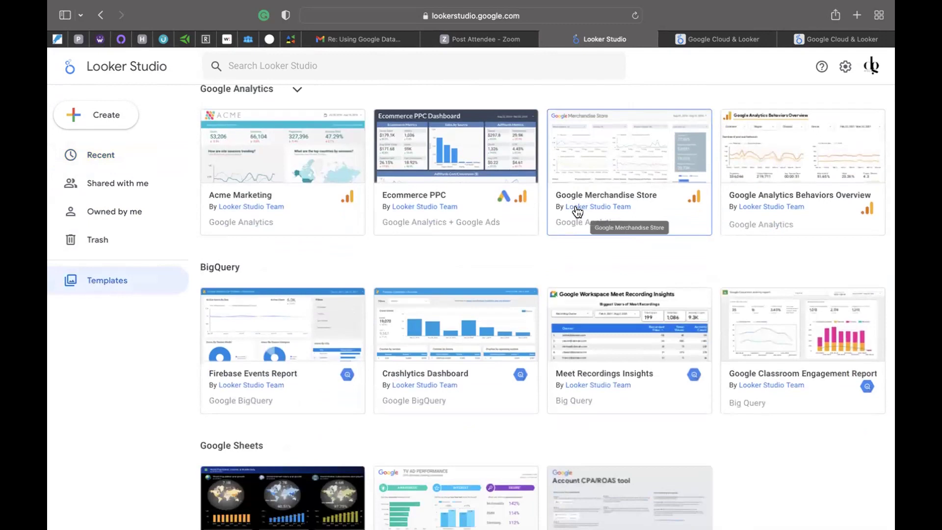
{"action": "scroll", "coordinate": [530, 253], "scroll_direction": "down", "scroll_amount": 3}
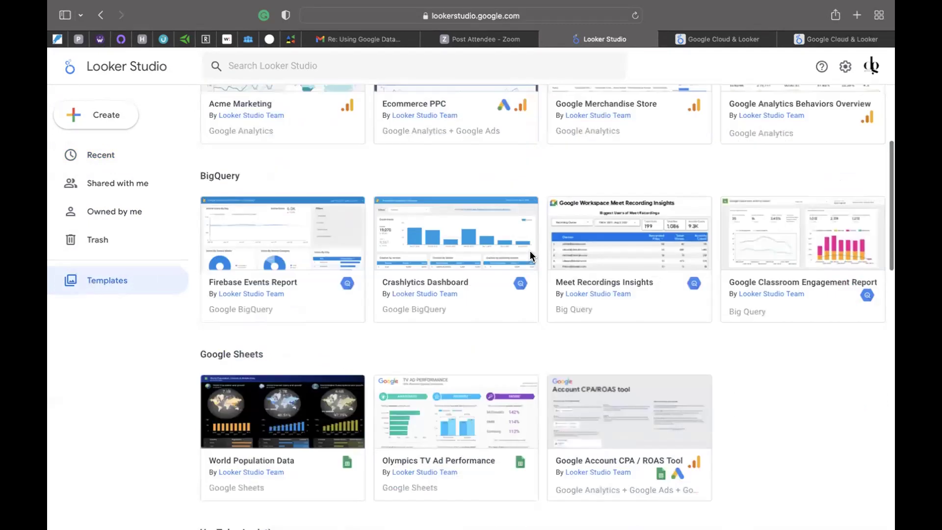
{"action": "scroll", "coordinate": [530, 254], "scroll_direction": "up", "scroll_amount": 5}
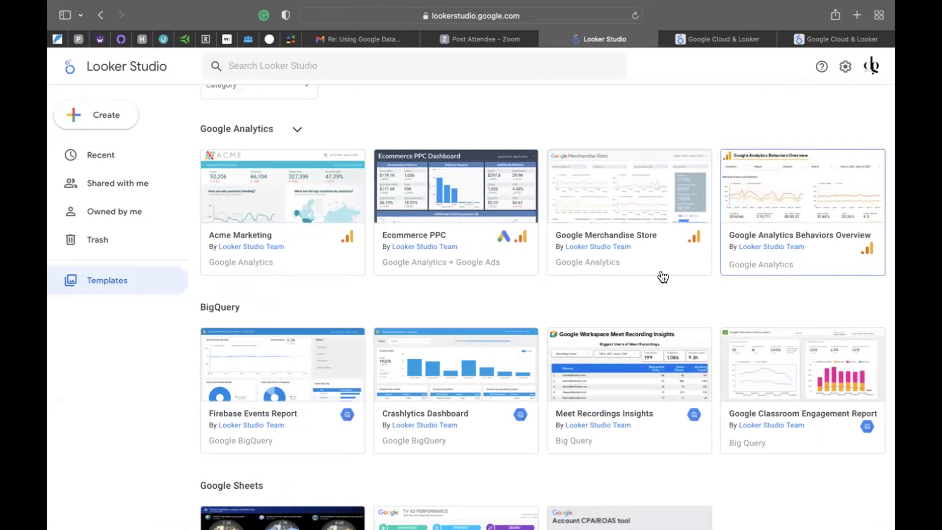
{"action": "scroll", "coordinate": [663, 278], "scroll_direction": "down", "scroll_amount": 1}
{"action": "scroll", "coordinate": [663, 278], "scroll_direction": "down", "scroll_amount": 4}
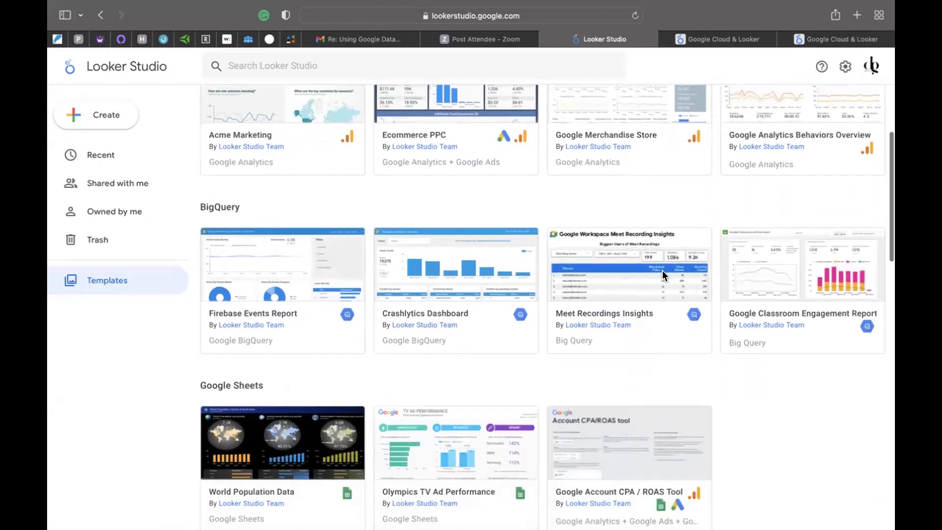
{"action": "scroll", "coordinate": [662, 271], "scroll_direction": "down", "scroll_amount": 1}
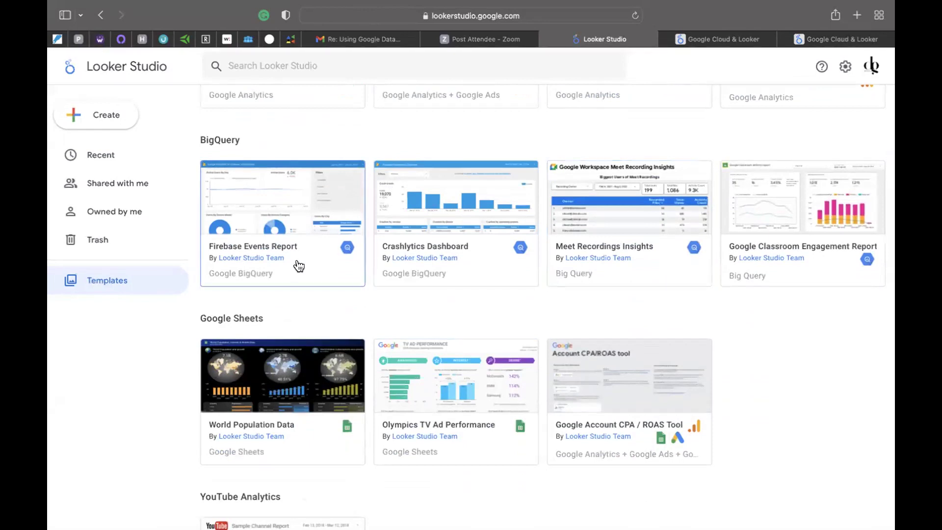
{"action": "scroll", "coordinate": [385, 301], "scroll_direction": "down", "scroll_amount": 3}
{"action": "scroll", "coordinate": [385, 304], "scroll_direction": "down", "scroll_amount": 5}
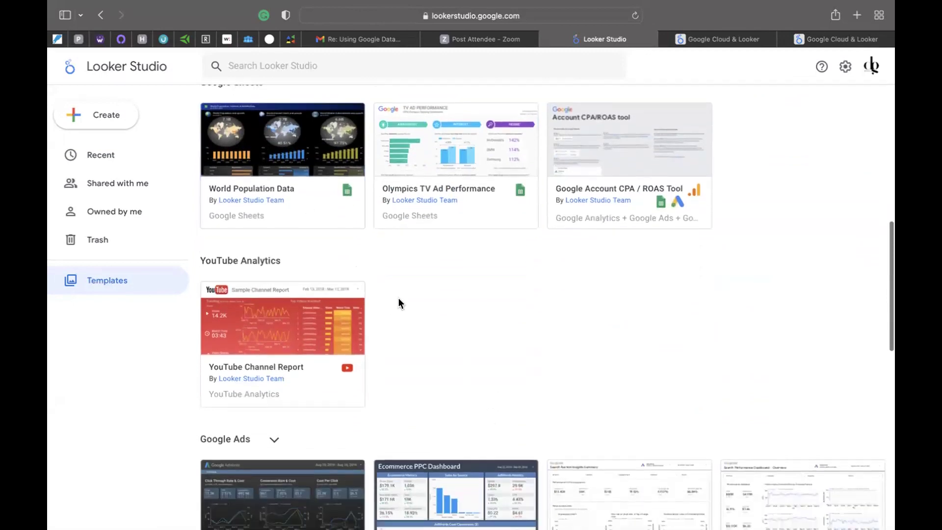
{"action": "scroll", "coordinate": [398, 300], "scroll_direction": "down", "scroll_amount": 6}
{"action": "scroll", "coordinate": [399, 300], "scroll_direction": "down", "scroll_amount": 10}
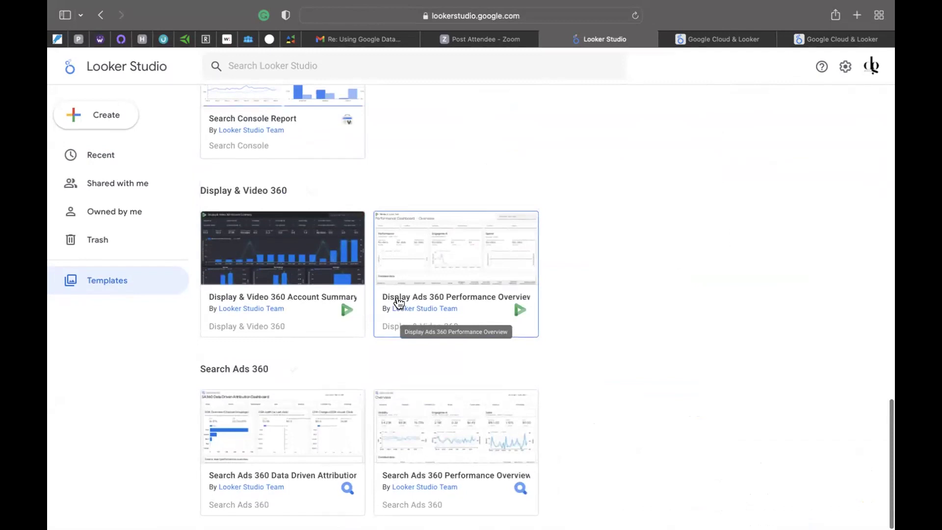
{"action": "scroll", "coordinate": [399, 302], "scroll_direction": "up", "scroll_amount": 8}
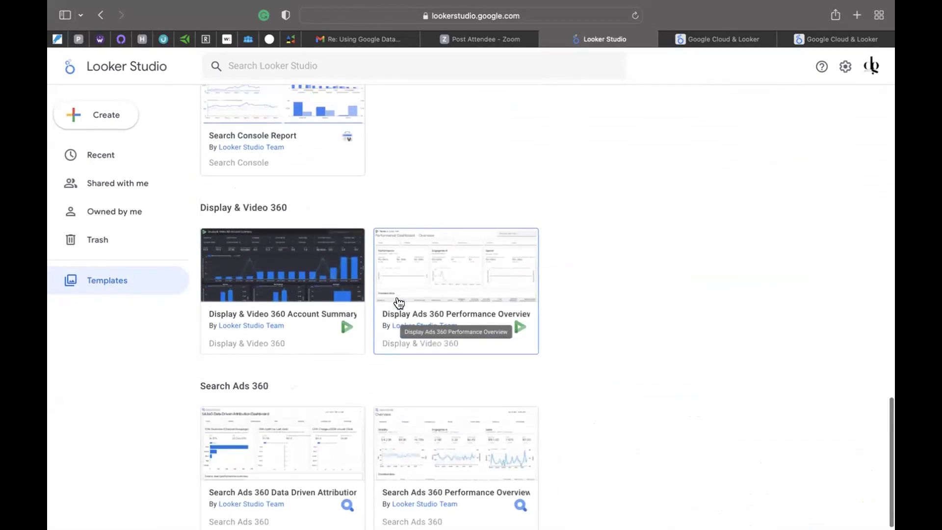
{"action": "scroll", "coordinate": [399, 302], "scroll_direction": "up", "scroll_amount": 7}
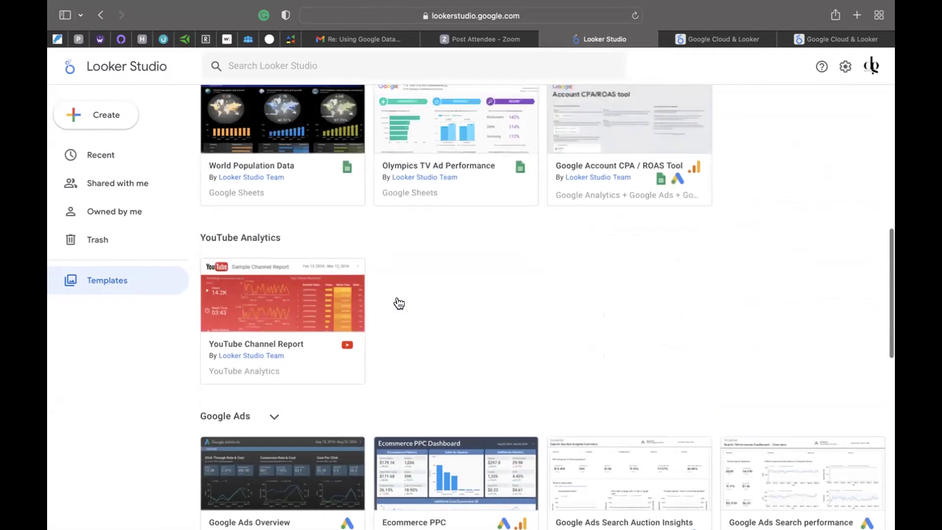
{"action": "scroll", "coordinate": [399, 302], "scroll_direction": "up", "scroll_amount": 6}
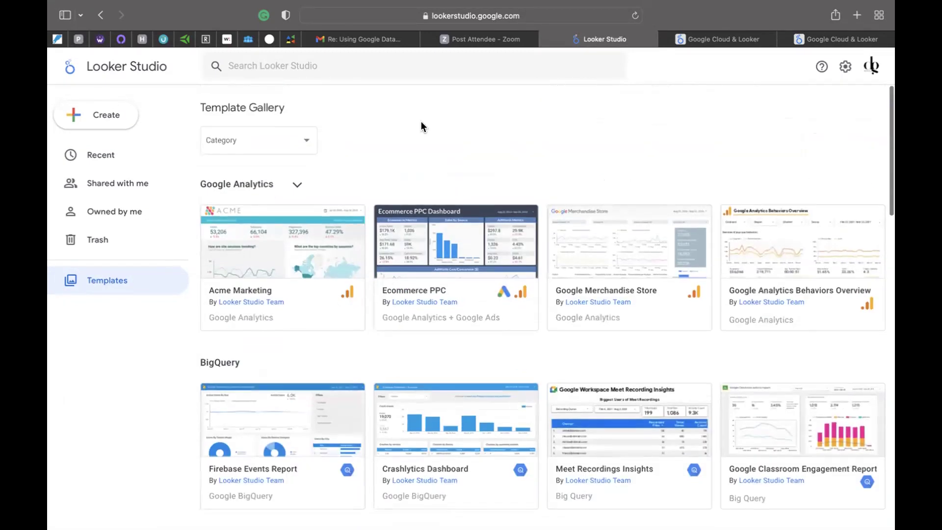
Return to the recent reports and start creating a new report
{"action": "left_click", "coordinate": [106, 156]}
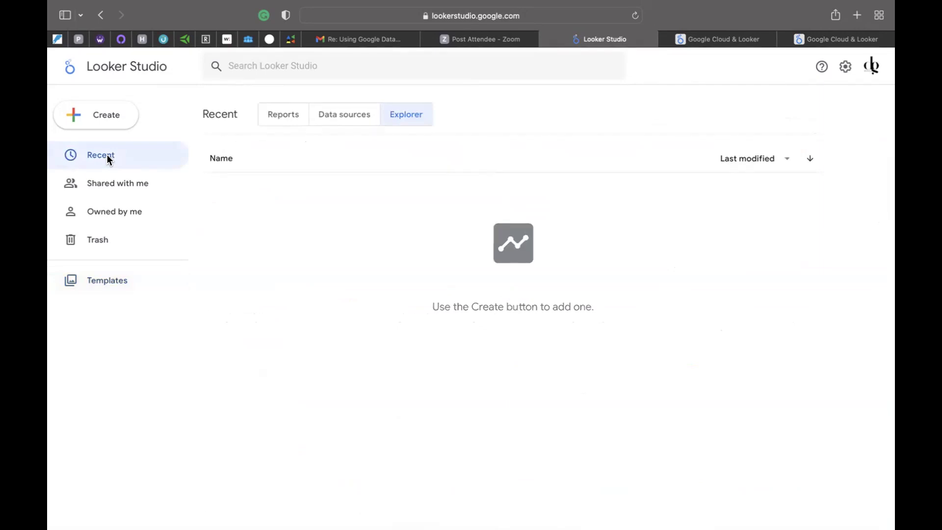
{"action": "left_click", "coordinate": [275, 117]}
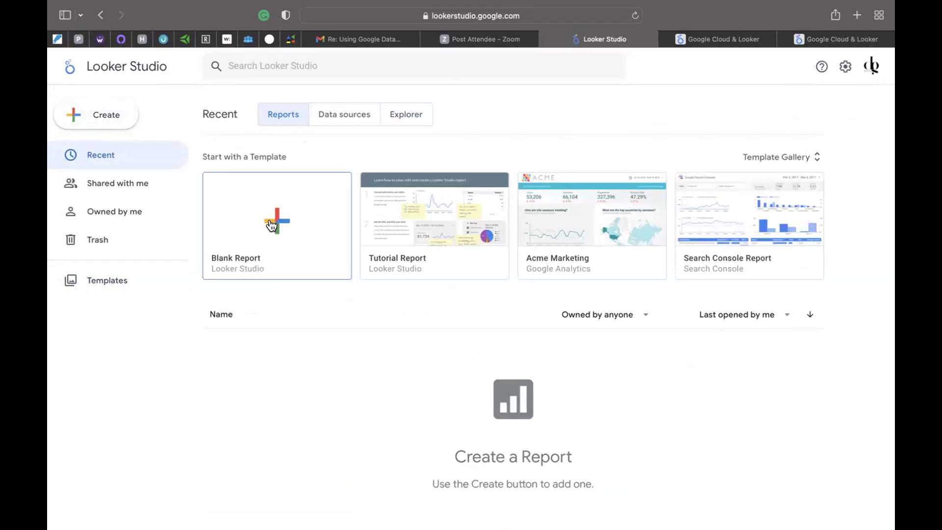
{"action": "left_click", "coordinate": [96, 118]}
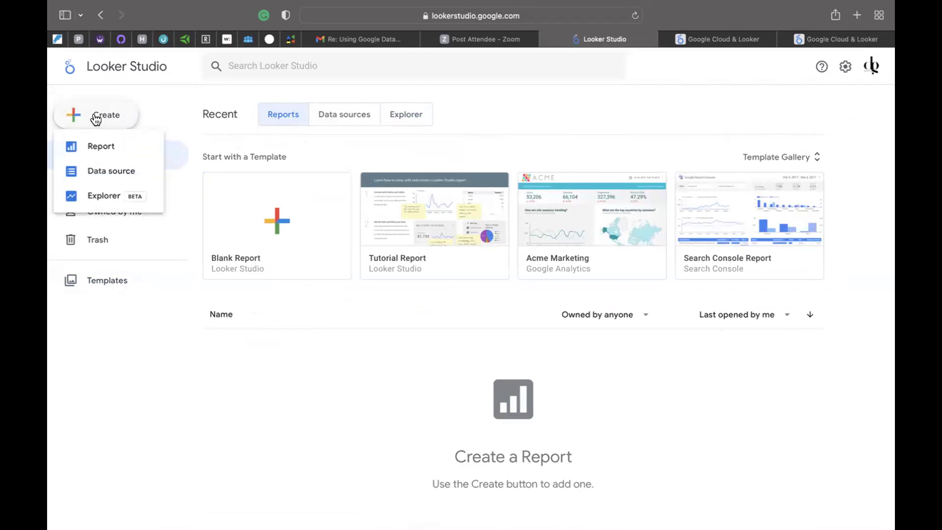
{"action": "left_click", "coordinate": [97, 145]}
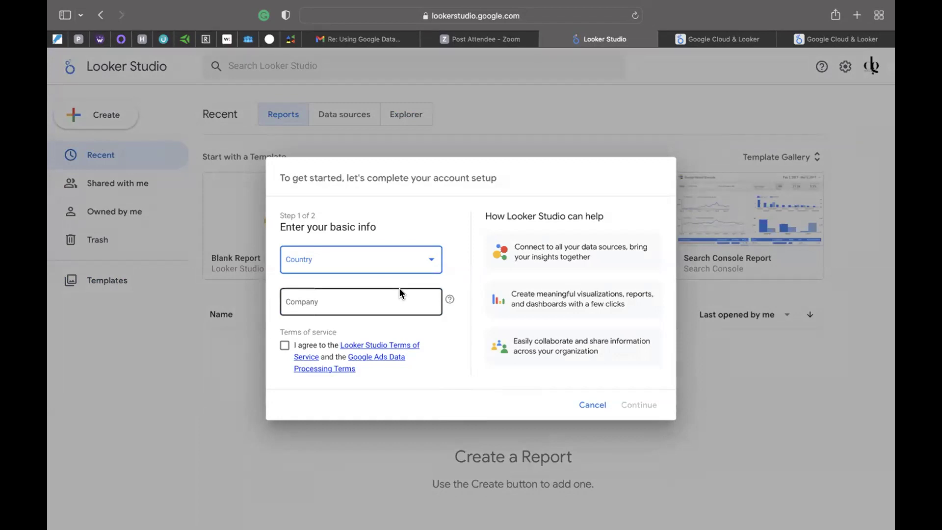
Fill in the basic account info with country South Africa and company Digital Girl Africa, accept the terms of service, and continue
{"action": "left_click", "coordinate": [430, 265]}
{"action": "scroll", "coordinate": [429, 266], "scroll_direction": "down", "scroll_amount": 20}
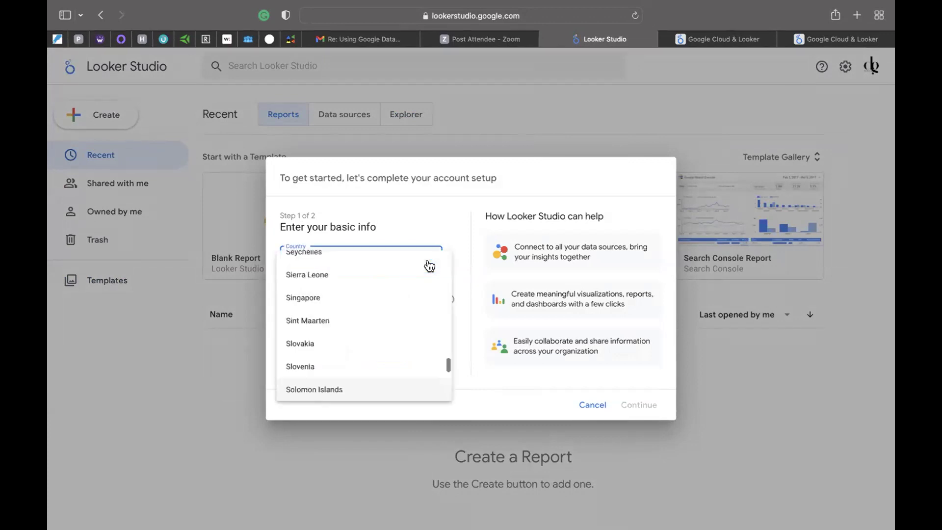
{"action": "scroll", "coordinate": [383, 321], "scroll_direction": "down", "scroll_amount": 2}
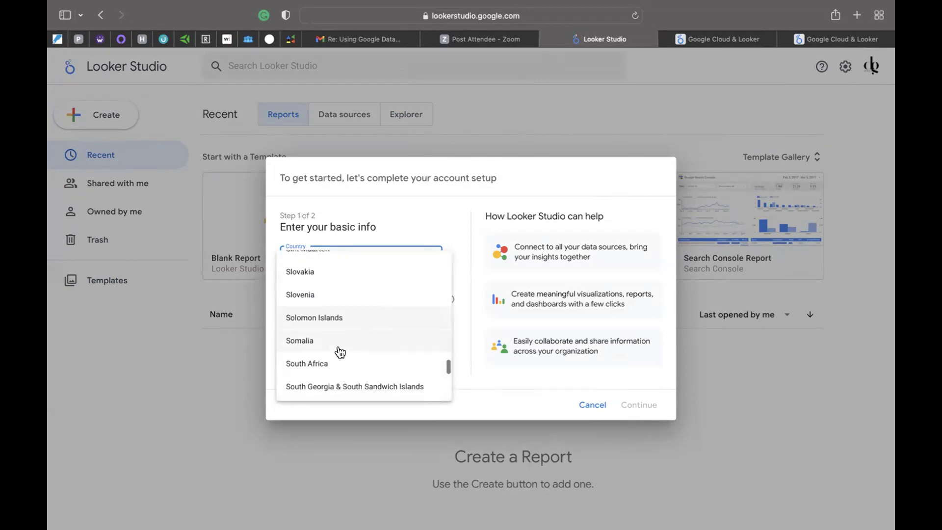
{"action": "left_click", "coordinate": [327, 362]}
{"action": "left_click", "coordinate": [330, 290]}
{"action": "type", "text": "Digit"}
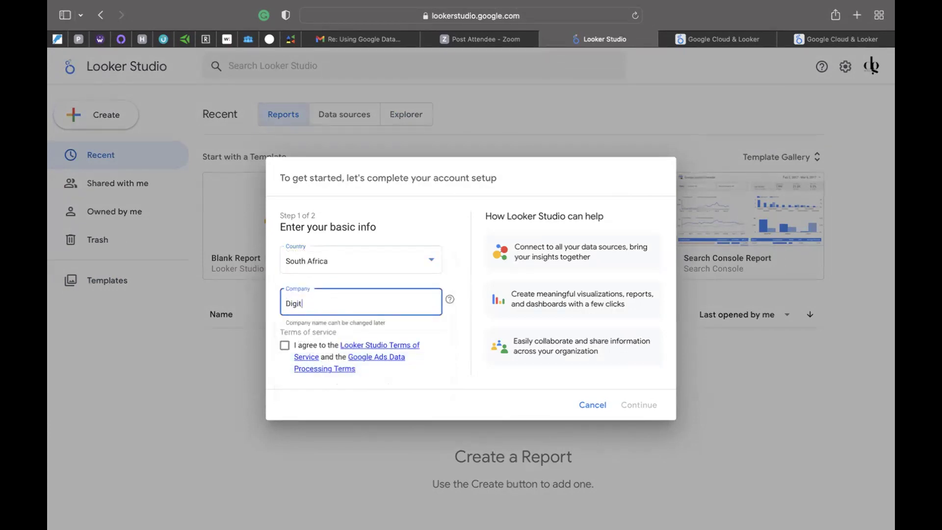
{"action": "type", "text": "al Girl Africa"}
{"action": "left_click", "coordinate": [285, 345]}
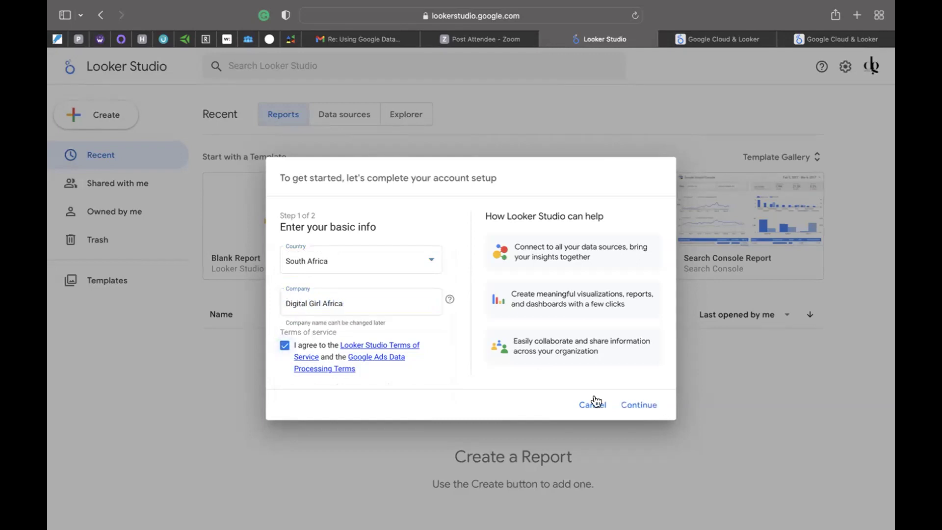
{"action": "left_click", "coordinate": [639, 403]}
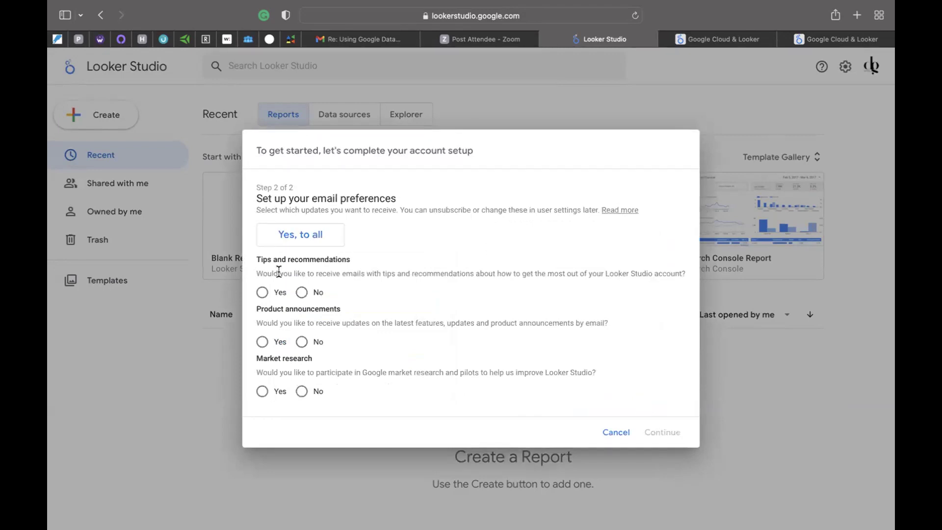
Opt in to tips and recommendations, product announcements and market research emails, and complete the account setup
{"action": "left_click", "coordinate": [262, 292]}
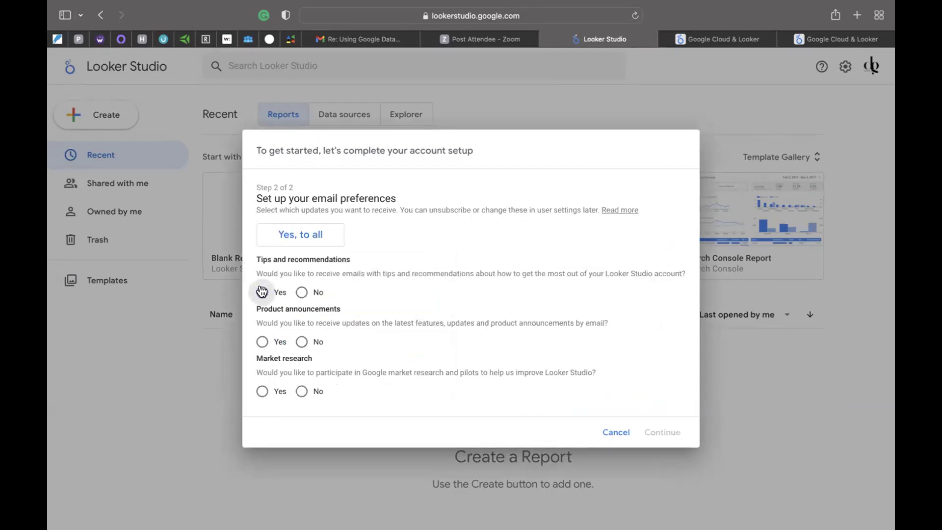
{"action": "left_click", "coordinate": [262, 341]}
{"action": "left_click", "coordinate": [262, 391]}
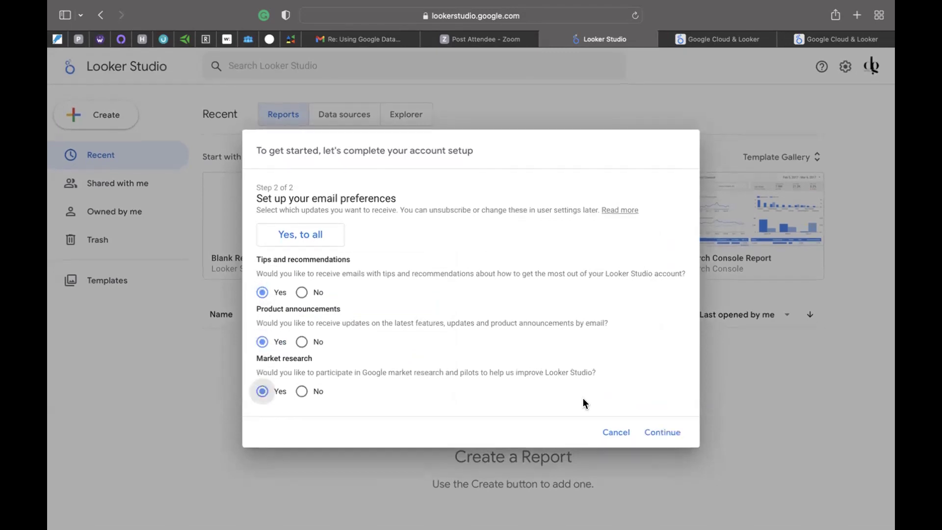
{"action": "left_click", "coordinate": [657, 433]}
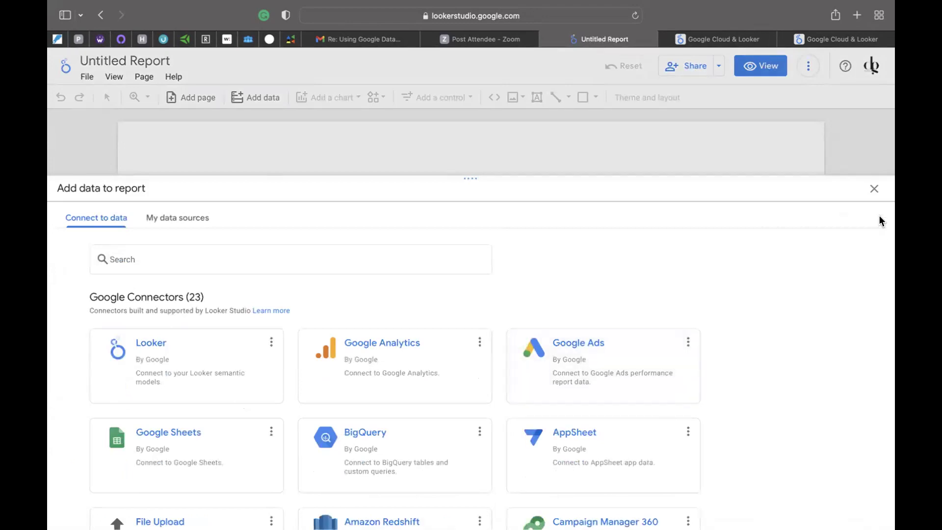
Dismiss the add-data prompt and rename the untitled report to Workshop Report
{"action": "left_click", "coordinate": [874, 190]}
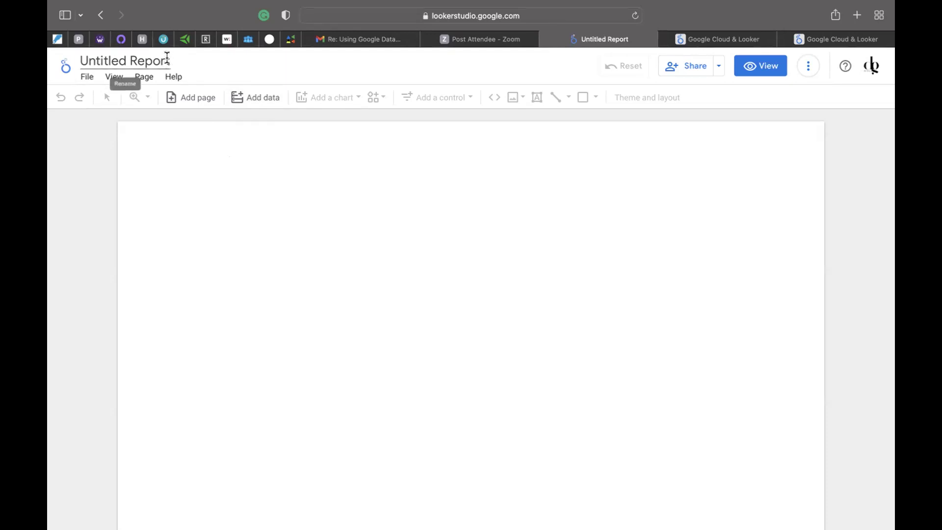
{"action": "left_click_drag", "start_coordinate": [167, 58], "coordinate": [67, 58]}
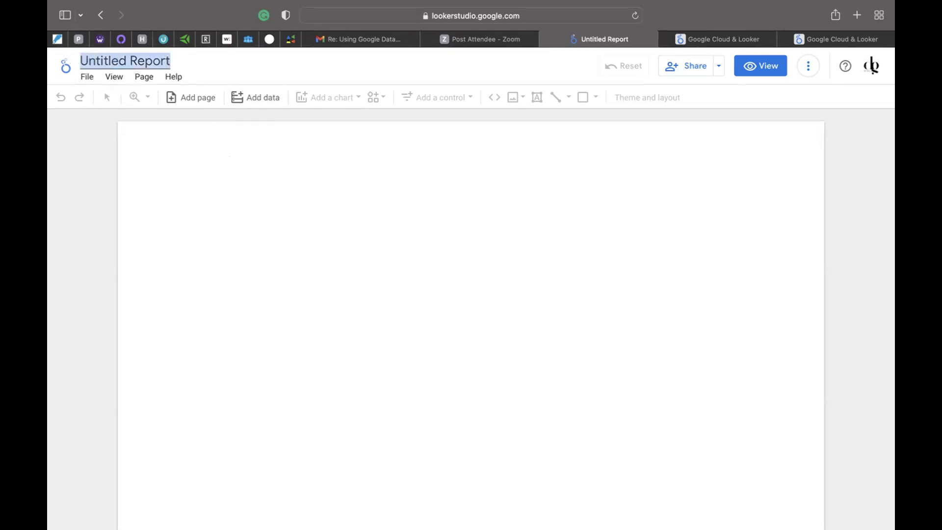
{"action": "type", "text": "Workshop R"}
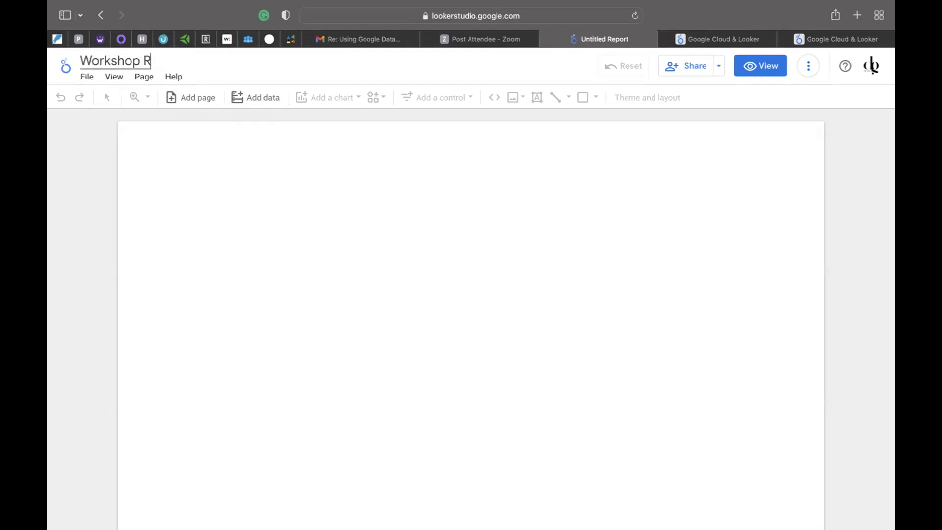
{"action": "type", "text": "eport"}
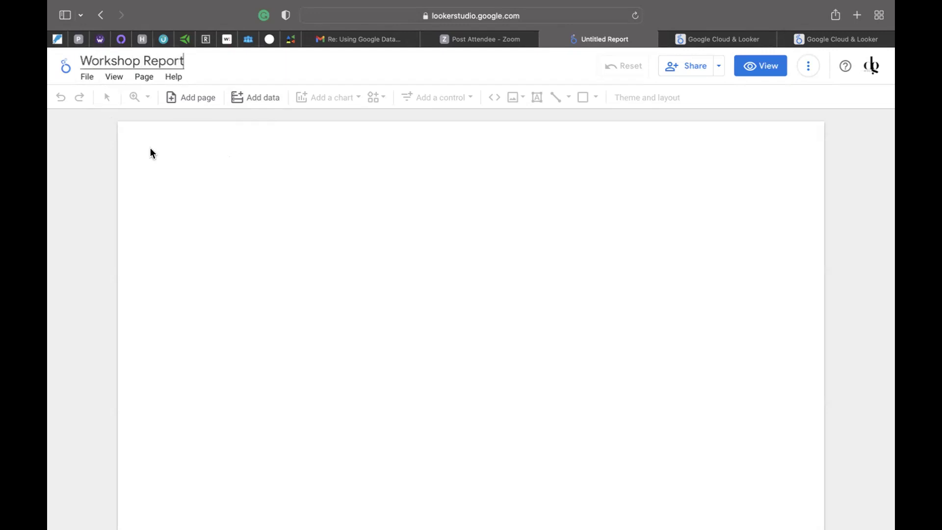
{"action": "key", "text": "Return"}
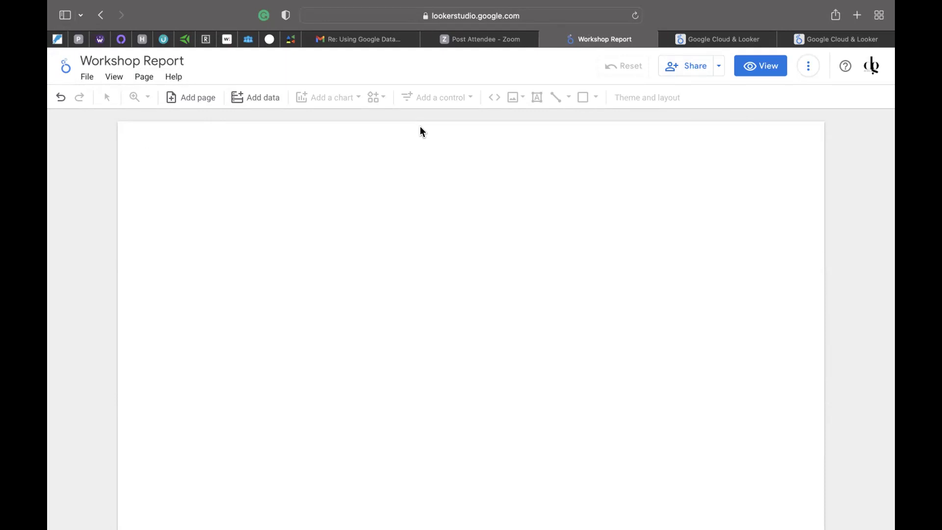
Start adding data to the report and review the available Google connectors, from Looker through to Tables by Area 120
{"action": "left_click", "coordinate": [251, 98]}
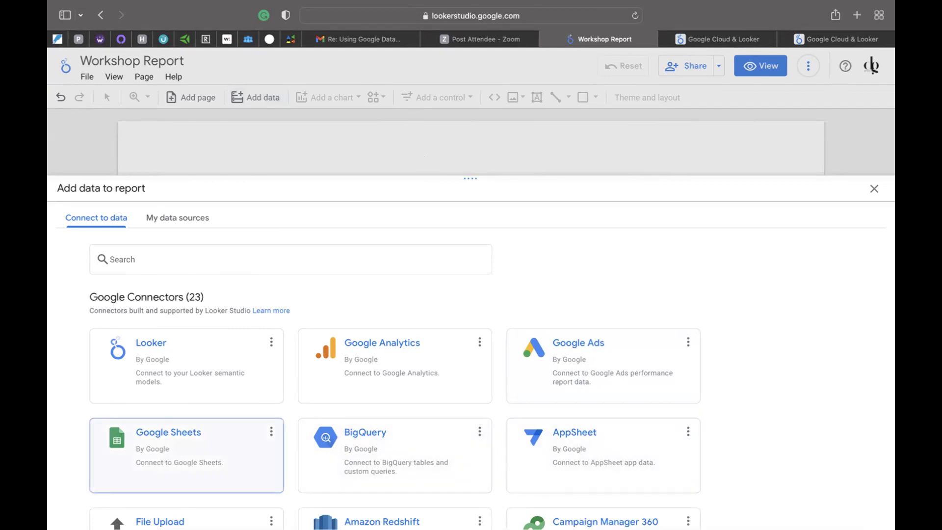
{"action": "scroll", "coordinate": [799, 343], "scroll_direction": "down", "scroll_amount": 1}
{"action": "scroll", "coordinate": [800, 343], "scroll_direction": "up", "scroll_amount": 1}
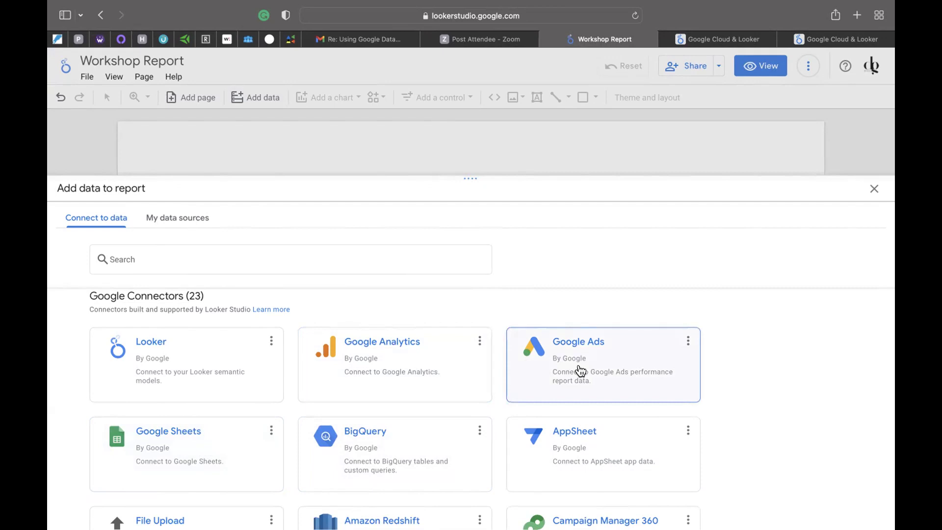
{"action": "scroll", "coordinate": [580, 371], "scroll_direction": "down", "scroll_amount": 2}
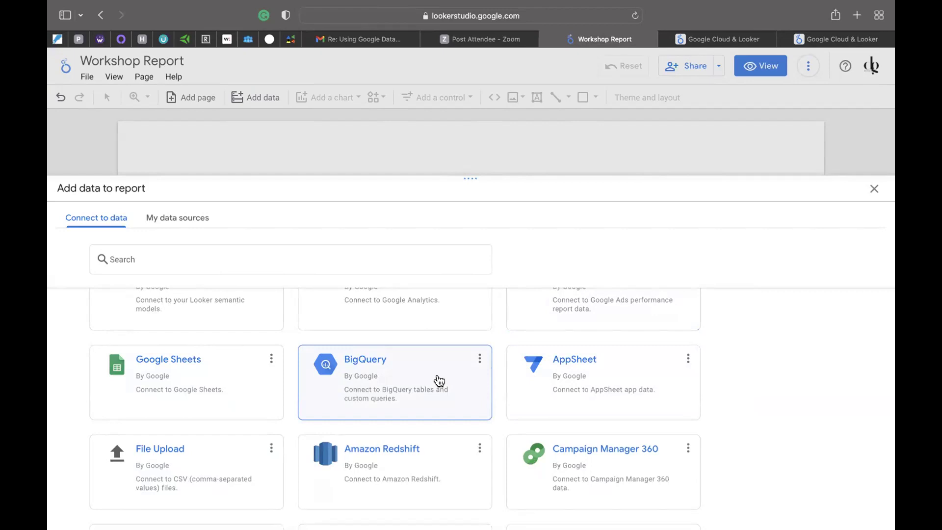
{"action": "scroll", "coordinate": [477, 407], "scroll_direction": "down", "scroll_amount": 3}
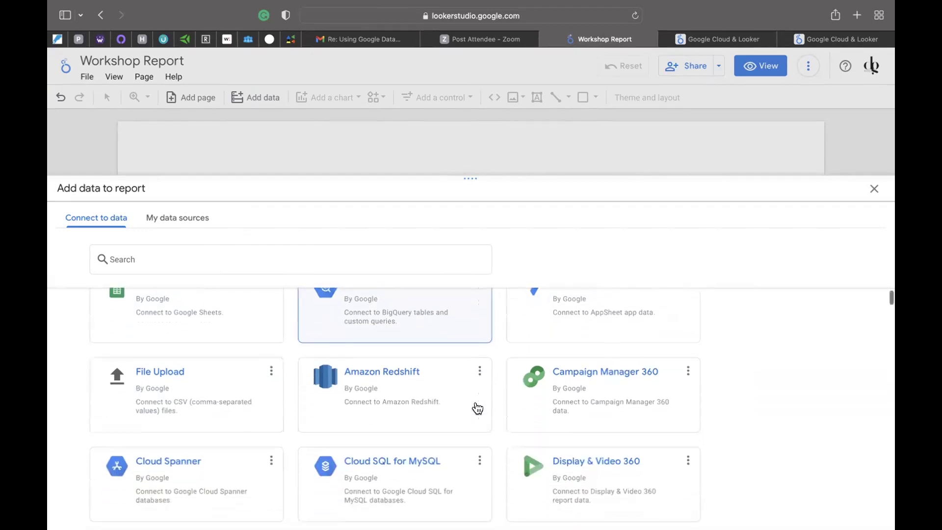
{"action": "scroll", "coordinate": [476, 407], "scroll_direction": "down", "scroll_amount": 1}
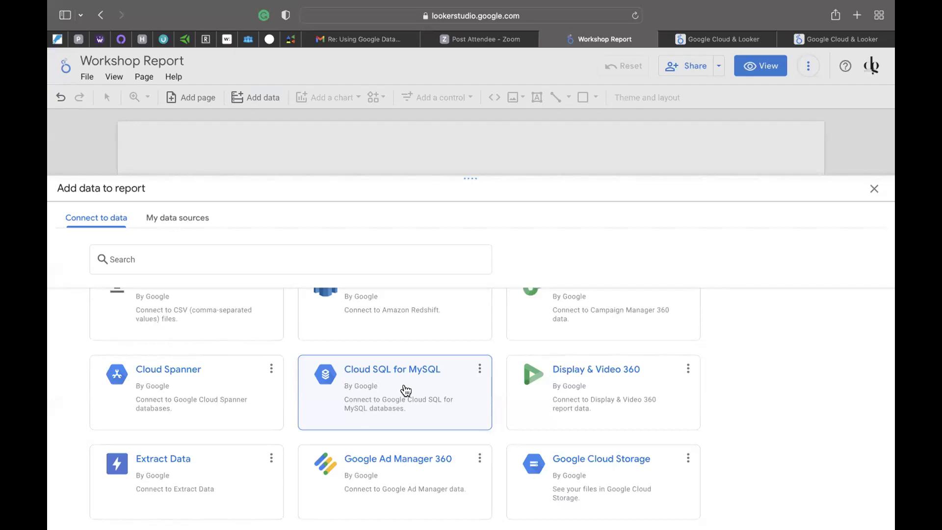
{"action": "scroll", "coordinate": [511, 389], "scroll_direction": "down", "scroll_amount": 3}
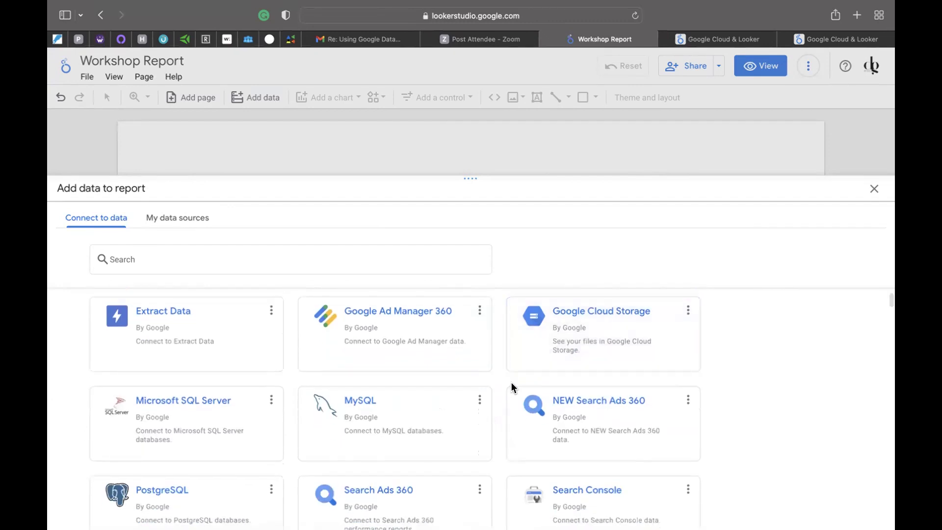
{"action": "scroll", "coordinate": [512, 389], "scroll_direction": "down", "scroll_amount": 1}
{"action": "scroll", "coordinate": [511, 383], "scroll_direction": "down", "scroll_amount": 3}
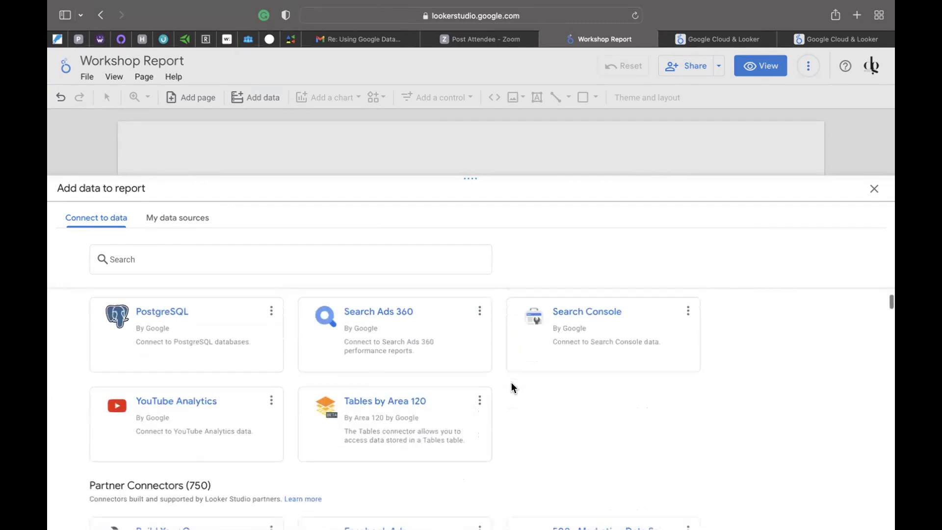
{"action": "scroll", "coordinate": [511, 383], "scroll_direction": "up", "scroll_amount": 5}
{"action": "scroll", "coordinate": [512, 385], "scroll_direction": "up", "scroll_amount": 5}
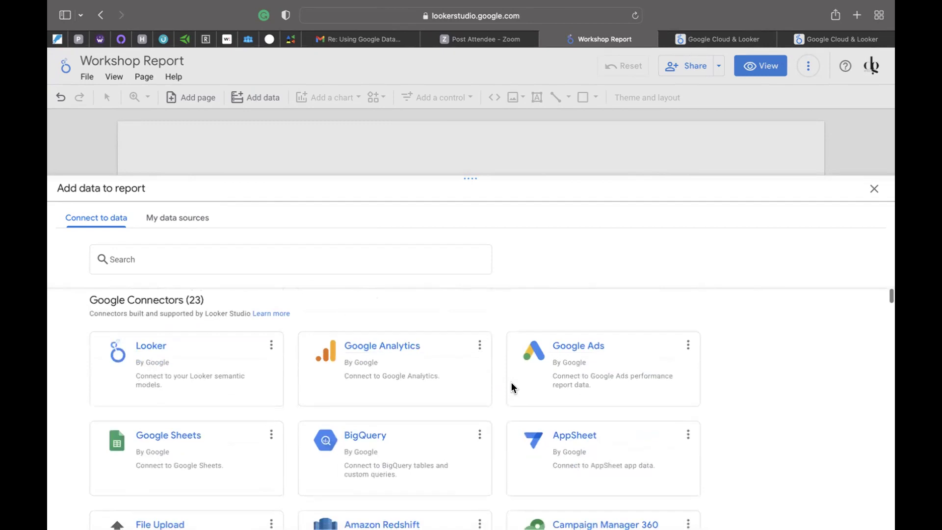
Browse the partner connectors for advertising, social media and analytics platforms, and return to the start of the connector list
{"action": "scroll", "coordinate": [723, 430], "scroll_direction": "down", "scroll_amount": 7}
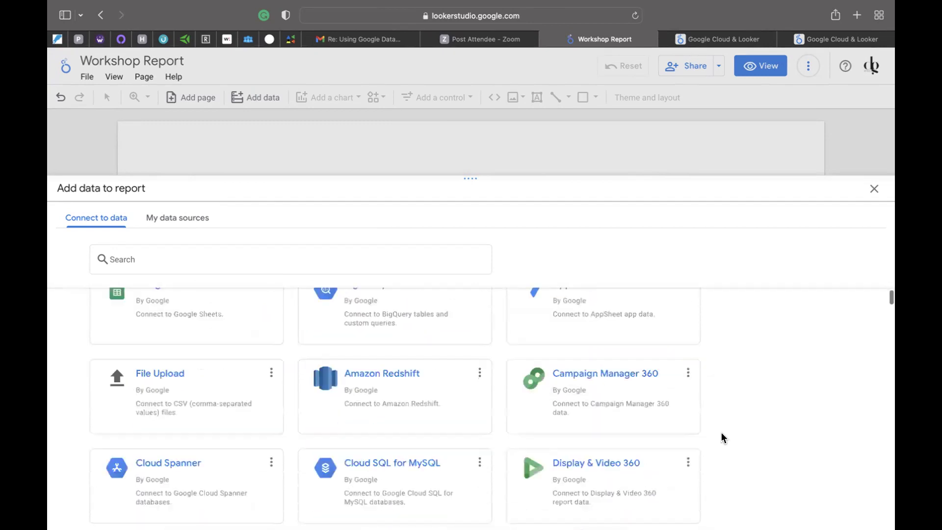
{"action": "scroll", "coordinate": [721, 433], "scroll_direction": "down", "scroll_amount": 5}
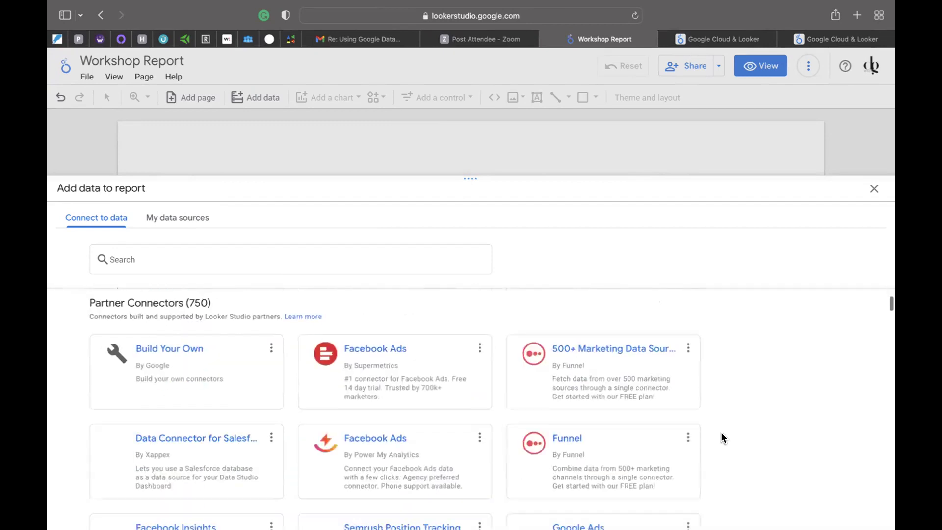
{"action": "scroll", "coordinate": [721, 433], "scroll_direction": "down", "scroll_amount": 4}
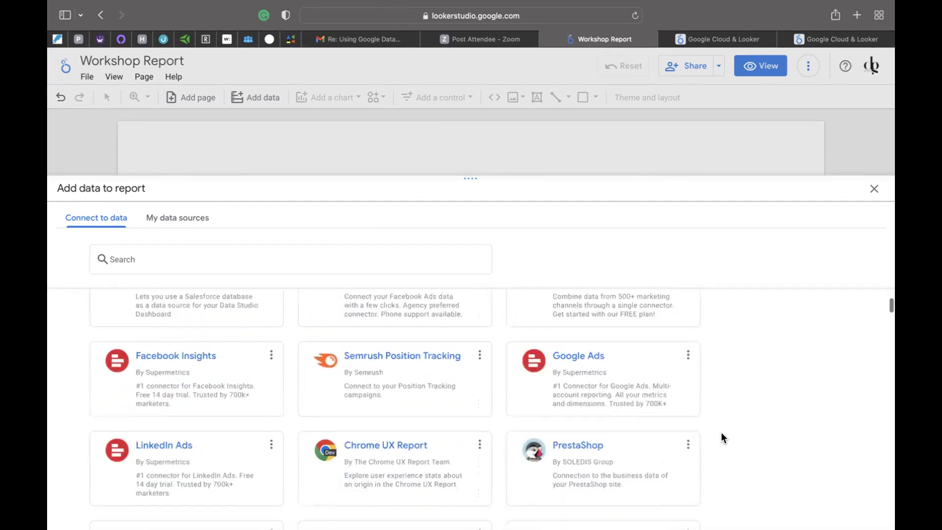
{"action": "scroll", "coordinate": [721, 437], "scroll_direction": "down", "scroll_amount": 2}
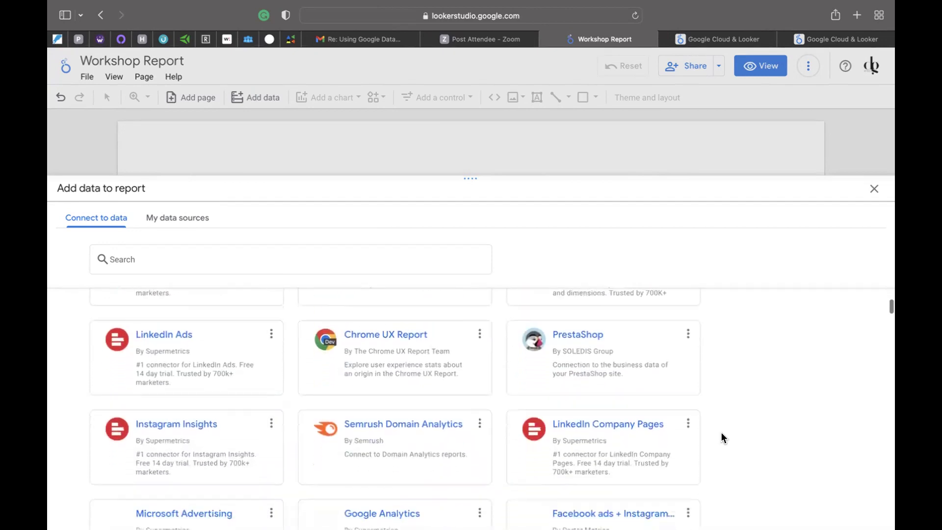
{"action": "scroll", "coordinate": [722, 433], "scroll_direction": "down", "scroll_amount": 6}
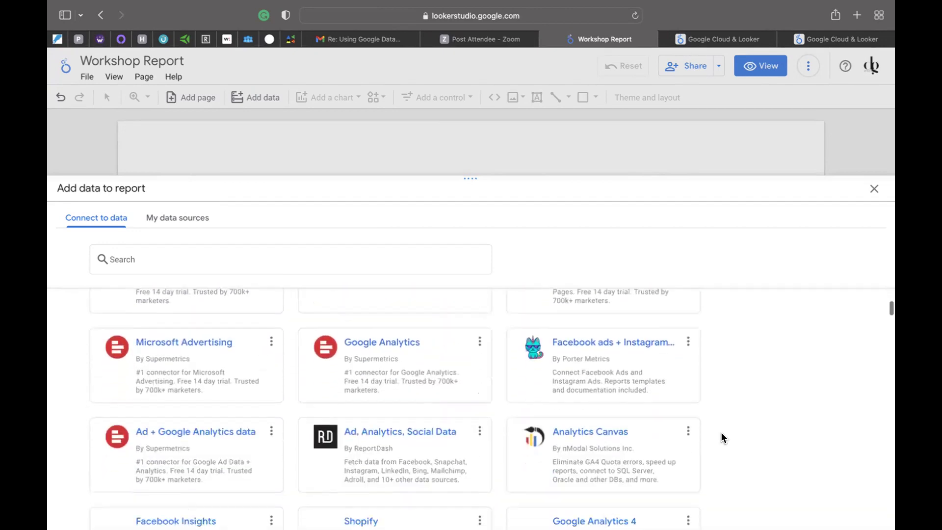
{"action": "scroll", "coordinate": [722, 434], "scroll_direction": "down", "scroll_amount": 10}
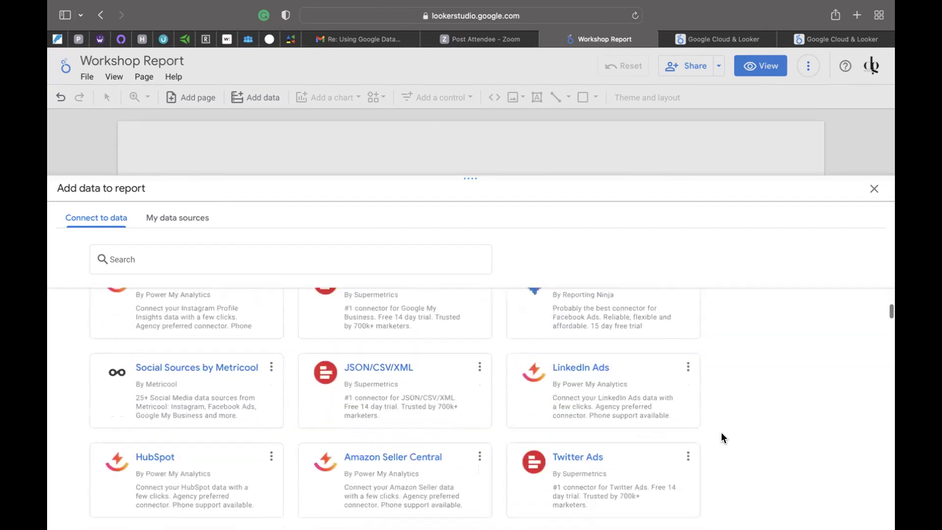
{"action": "scroll", "coordinate": [721, 434], "scroll_direction": "down", "scroll_amount": 10}
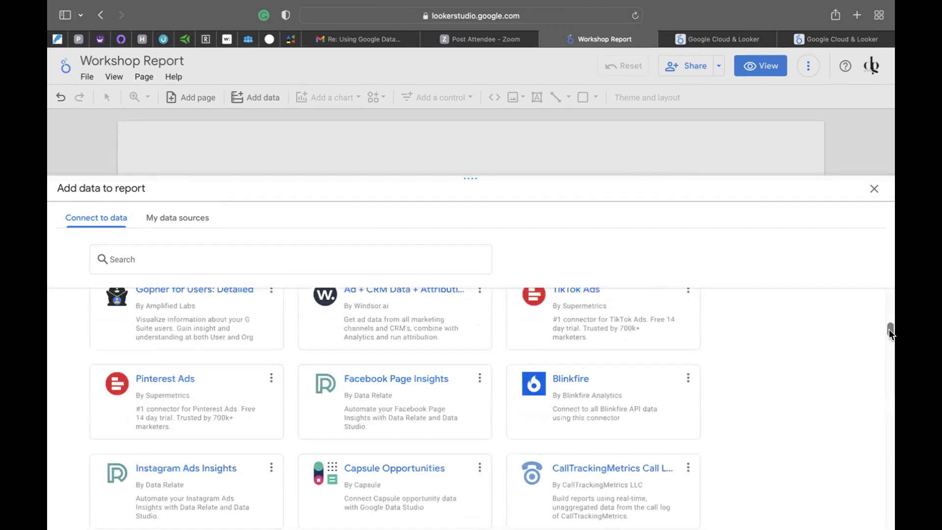
{"action": "left_click_drag", "start_coordinate": [889, 328], "coordinate": [890, 285]}
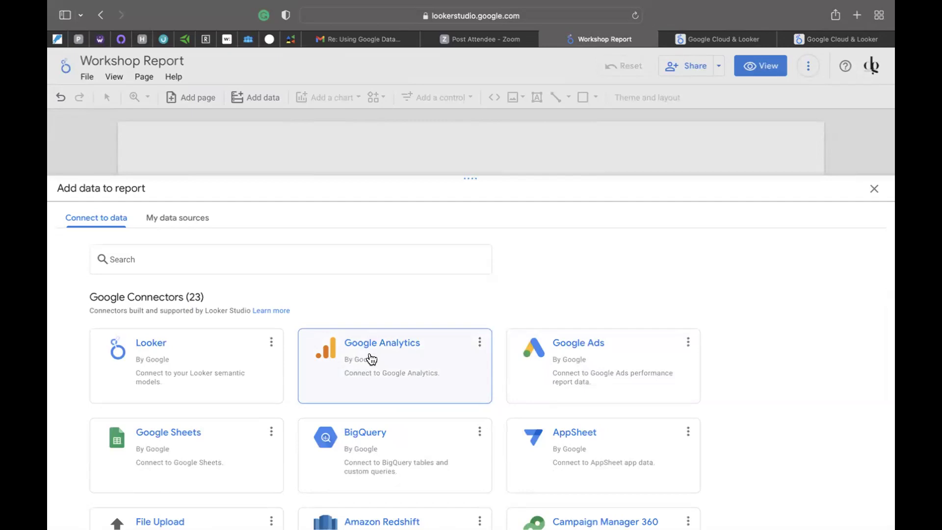
Compare the available connectors with the existing data sources, and look through the sample data sources down to Crashlytics Sample Data
{"action": "left_click", "coordinate": [169, 220]}
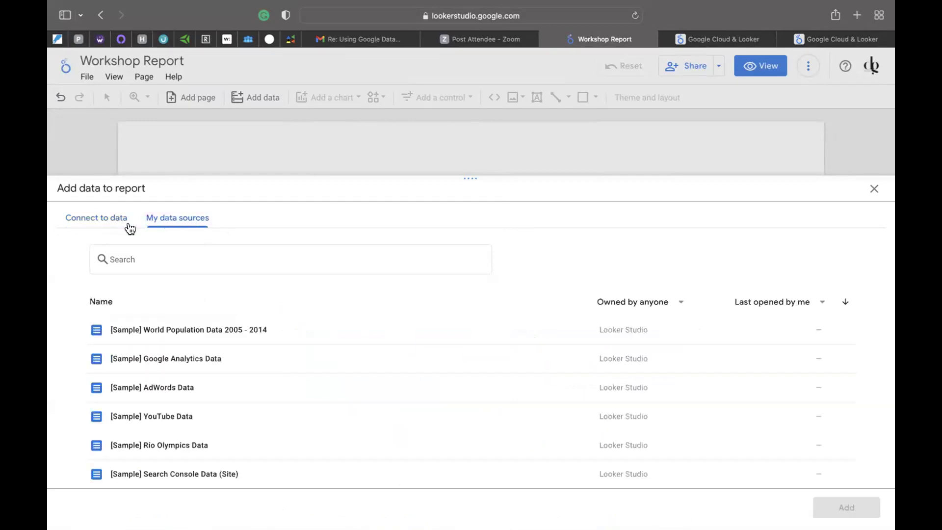
{"action": "left_click", "coordinate": [99, 220]}
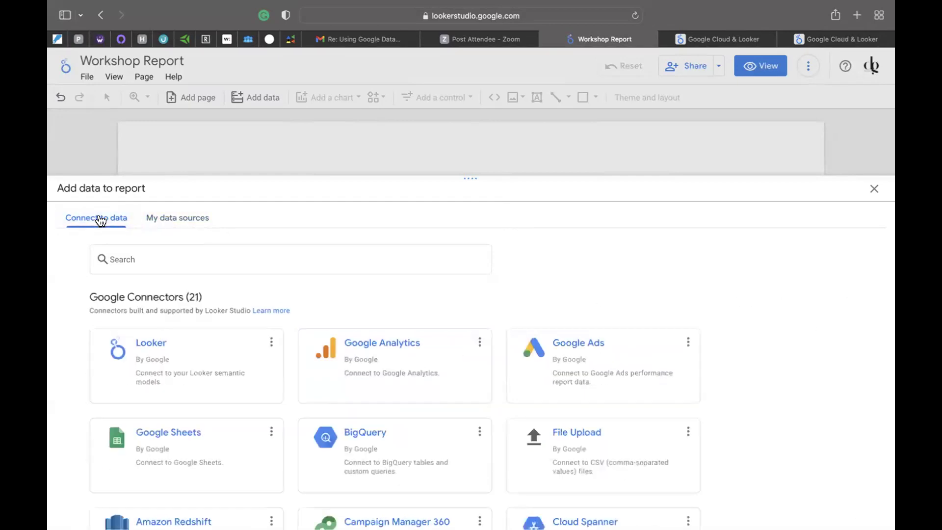
{"action": "scroll", "coordinate": [697, 384], "scroll_direction": "down", "scroll_amount": 2}
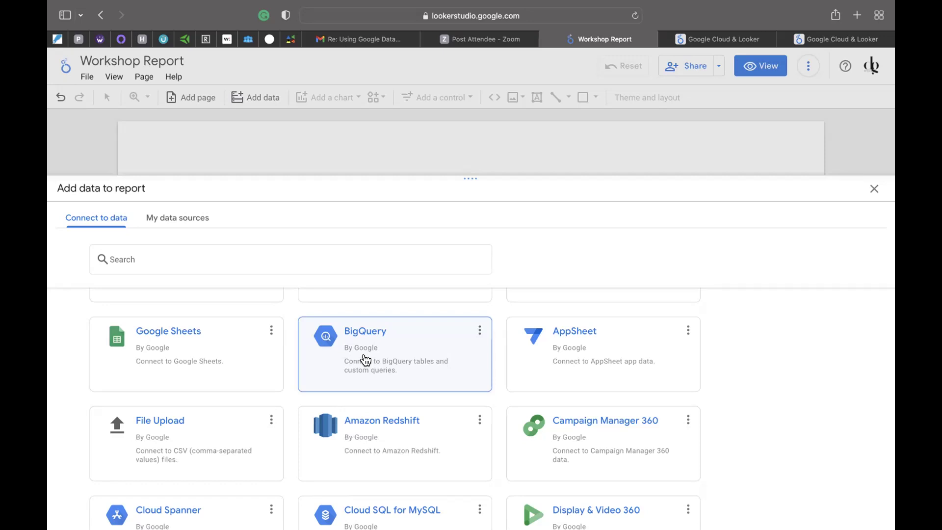
{"action": "left_click", "coordinate": [194, 221]}
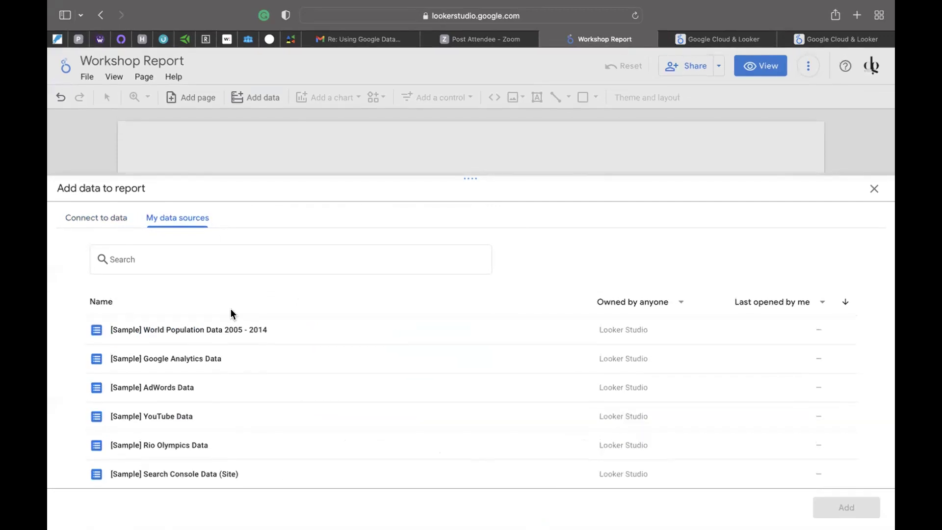
{"action": "scroll", "coordinate": [224, 411], "scroll_direction": "down", "scroll_amount": 4}
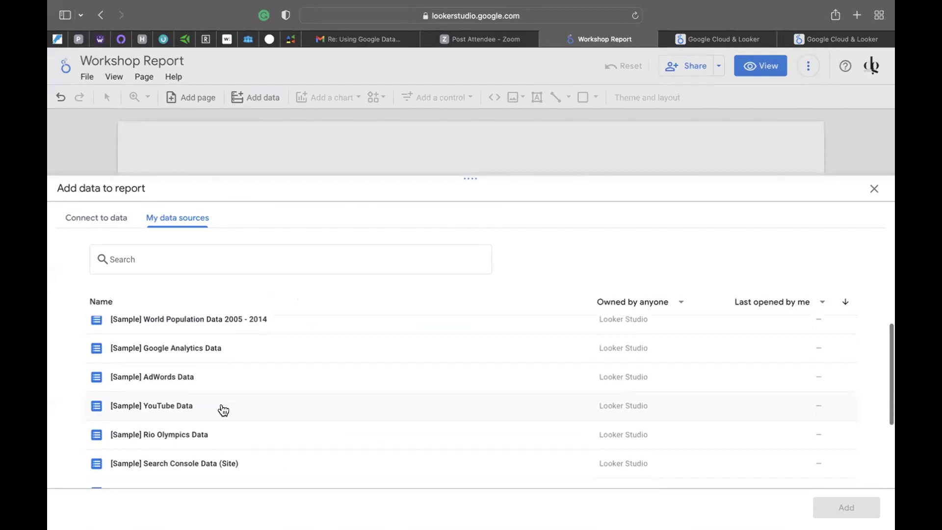
{"action": "scroll", "coordinate": [224, 411], "scroll_direction": "down", "scroll_amount": 1}
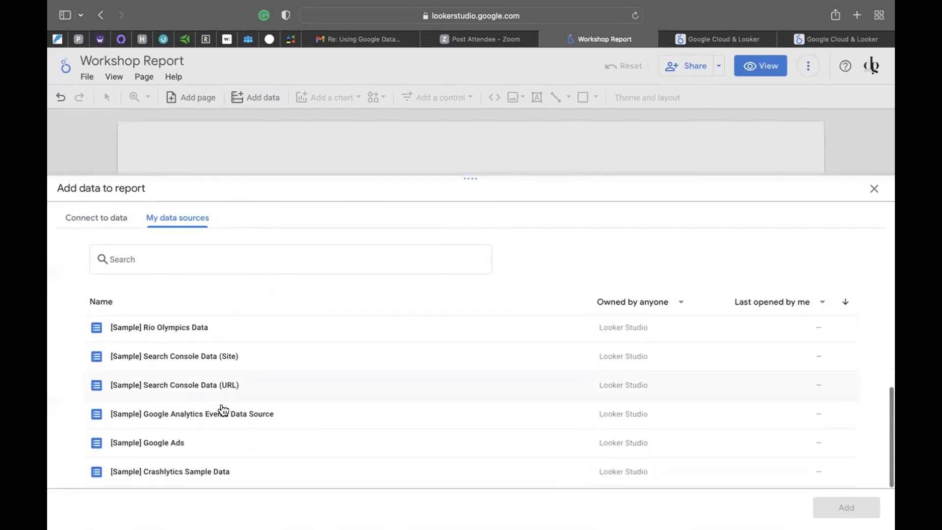
Add the [Sample] Google Analytics Data source to the report and dismiss the resizable panels tip
{"action": "scroll", "coordinate": [213, 412], "scroll_direction": "up", "scroll_amount": 5}
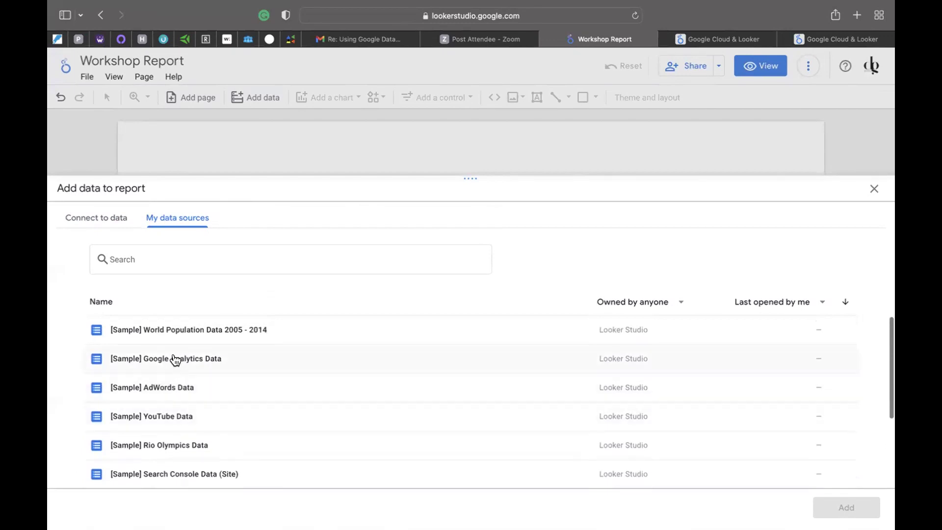
{"action": "left_click", "coordinate": [174, 359]}
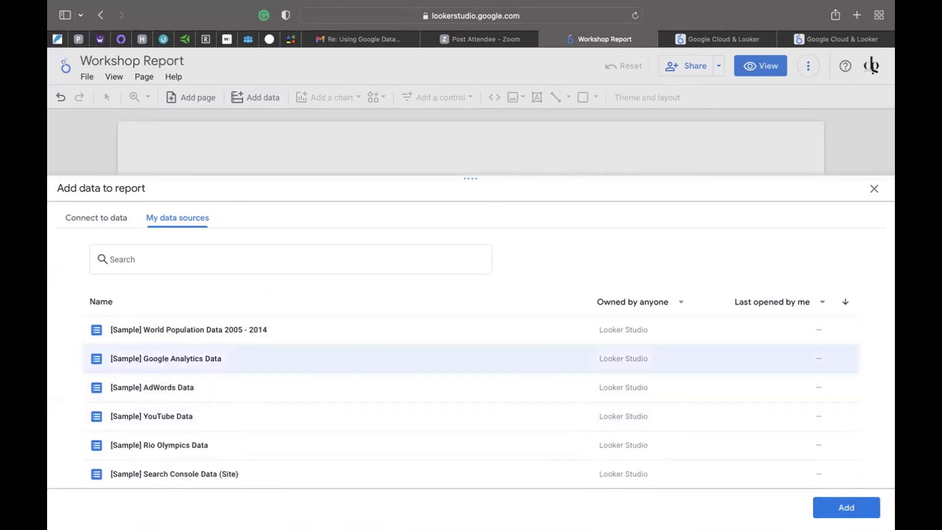
{"action": "left_click", "coordinate": [833, 506]}
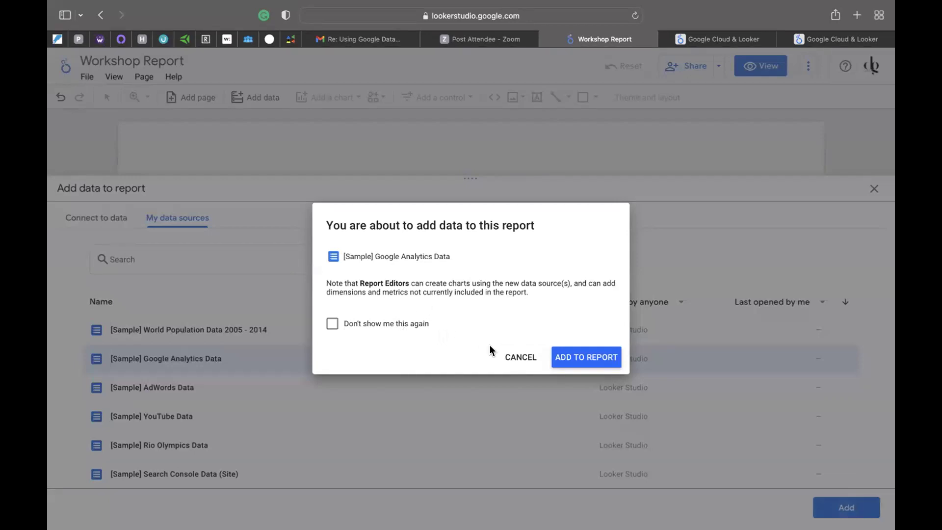
{"action": "left_click", "coordinate": [564, 362]}
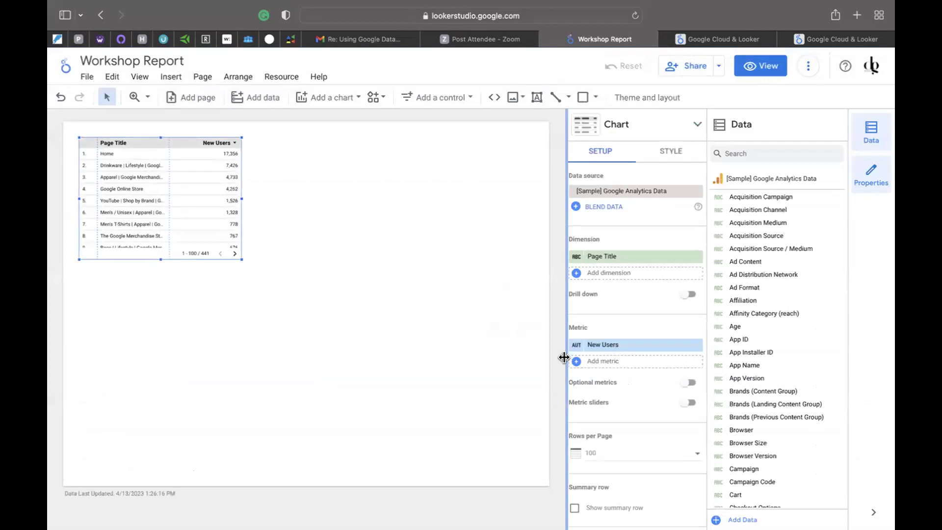
{"action": "mouse_move", "coordinate": [564, 357]}
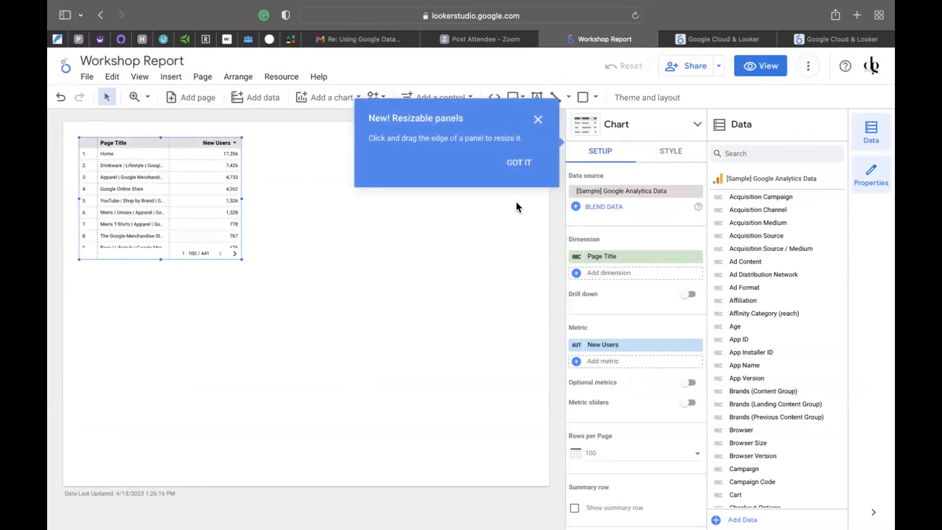
{"action": "left_click", "coordinate": [520, 165]}
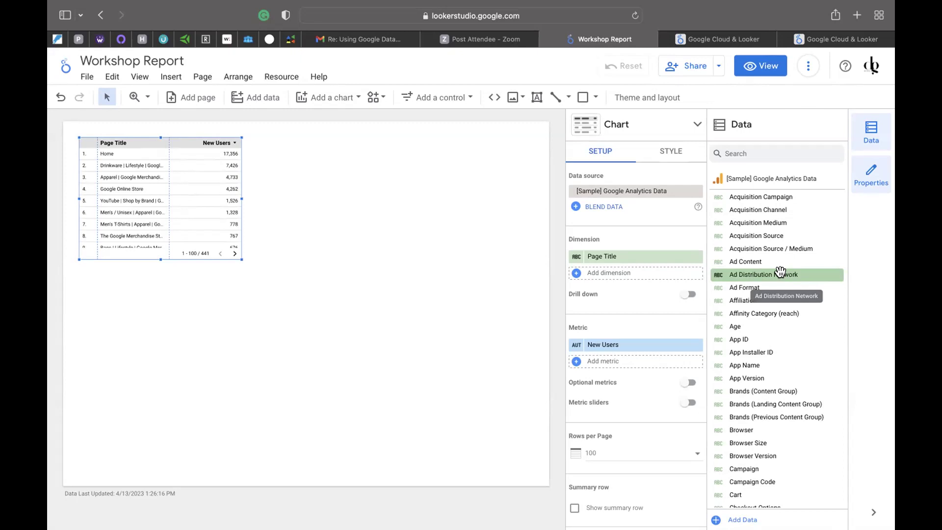
Add a text box reading VISITOR DEMOGRAPHICS to the report page and shift it slightly into the empty area below the table
{"action": "left_click", "coordinate": [536, 99]}
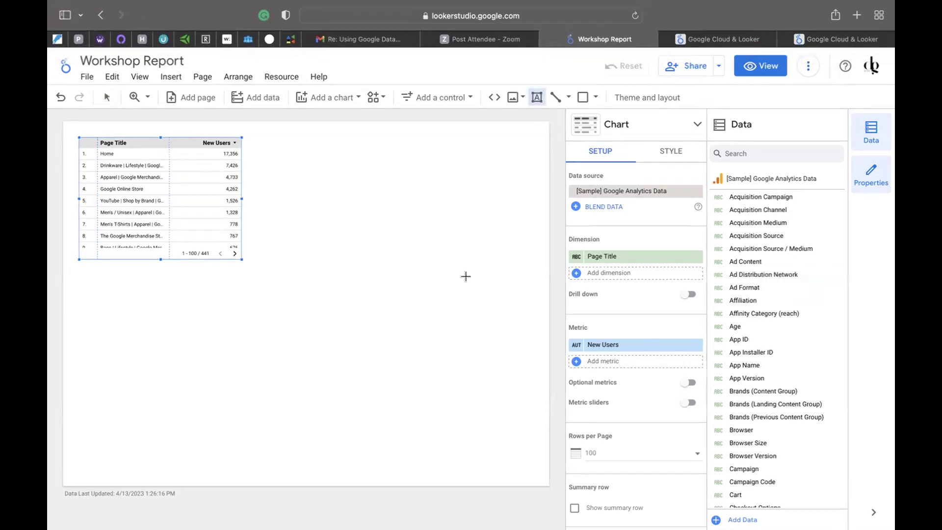
{"action": "left_click", "coordinate": [436, 288]}
{"action": "type", "text": "viSITOR DEMOGRAPHICS"}
{"action": "left_click", "coordinate": [515, 288]}
{"action": "left_click_drag", "start_coordinate": [510, 303], "coordinate": [446, 318]}
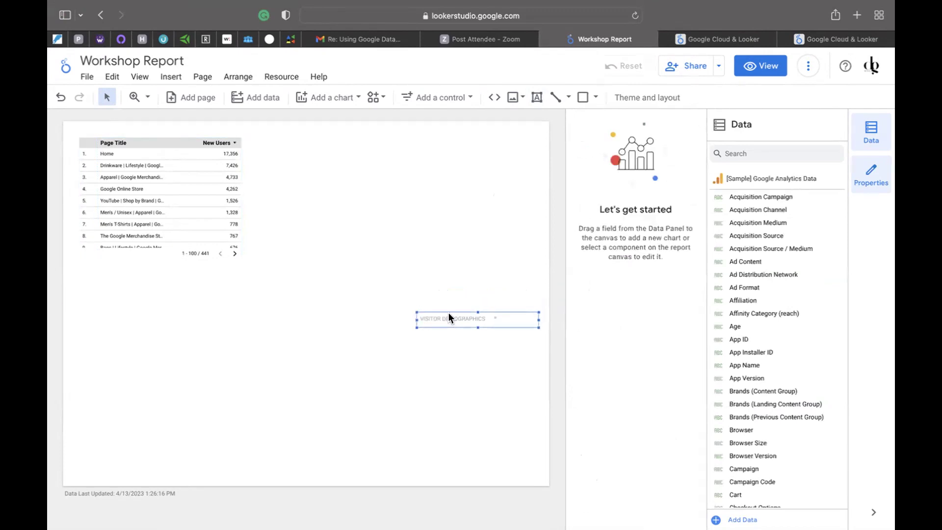
Add the lines COUNTRIES, AGE and FAVOURITE PAGES VISITED to the text box and move it to the page's lower-left corner
{"action": "left_click", "coordinate": [485, 316]}
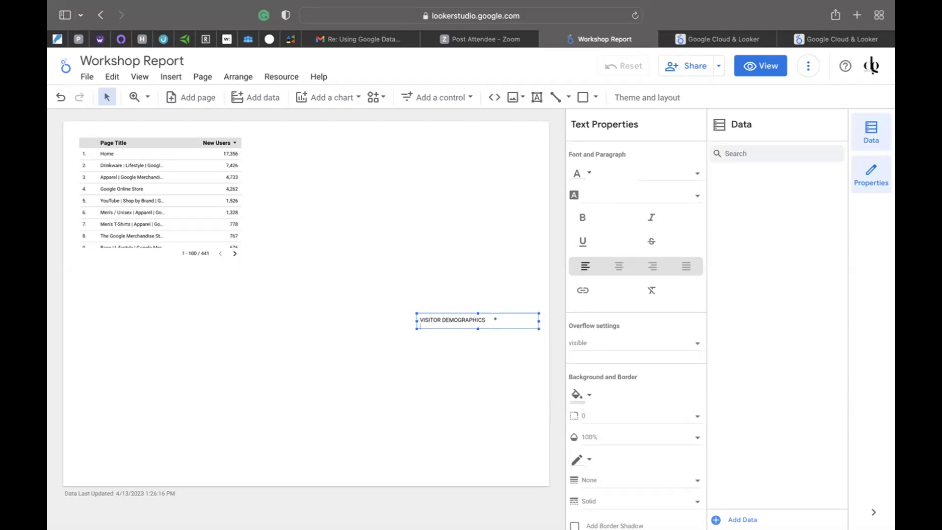
{"action": "key", "text": "Return"}
{"action": "type", "text": "COUNTRIES"}
{"action": "key", "text": "Return"}
{"action": "type", "text": "AGE"}
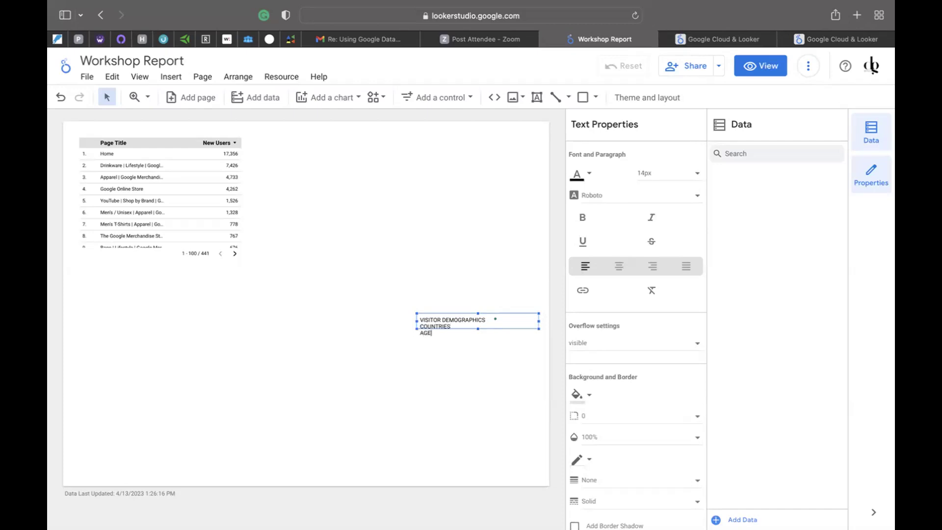
{"action": "key", "text": "Return"}
{"action": "type", "text": "FAVOURITE PAGES BISIT"}
{"action": "key", "text": "BackSpace"}
{"action": "key", "text": "BackSpace"}
{"action": "type", "text": "VISITED"}
{"action": "left_click_drag", "start_coordinate": [484, 317], "coordinate": [124, 457]}
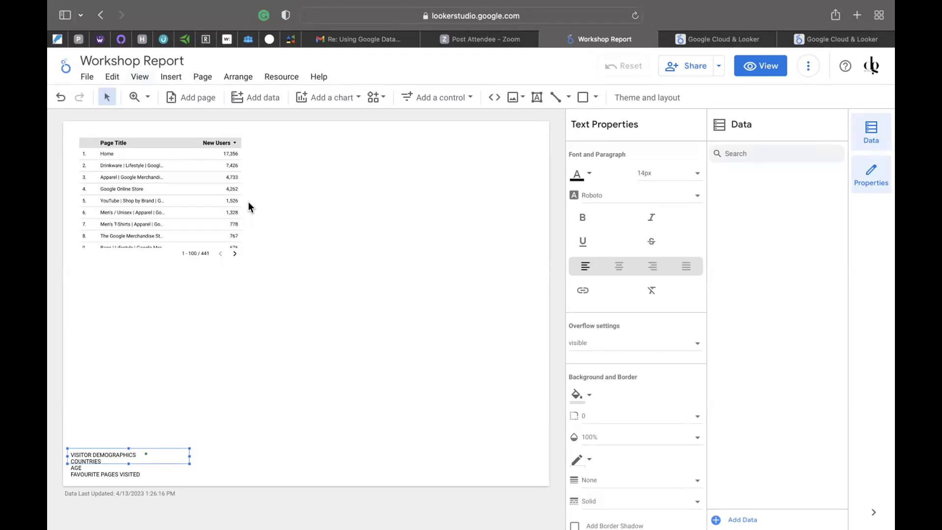
Select the Page Title table and examine its style properties and the available chart types with the data fields hidden
{"action": "left_click", "coordinate": [206, 174]}
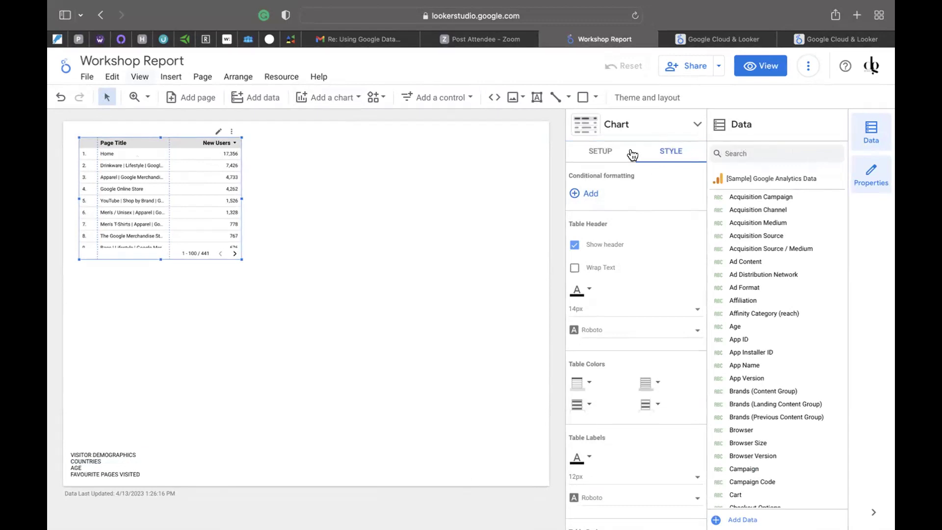
{"action": "left_click", "coordinate": [871, 131]}
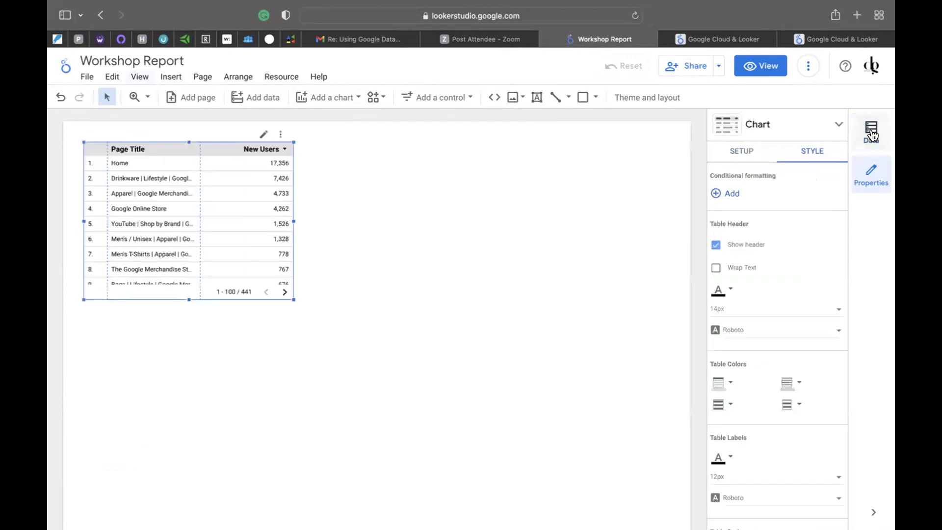
{"action": "left_click", "coordinate": [871, 174]}
{"action": "left_click", "coordinate": [872, 175]}
{"action": "left_click", "coordinate": [834, 126]}
{"action": "left_click", "coordinate": [837, 126]}
{"action": "left_click", "coordinate": [840, 126]}
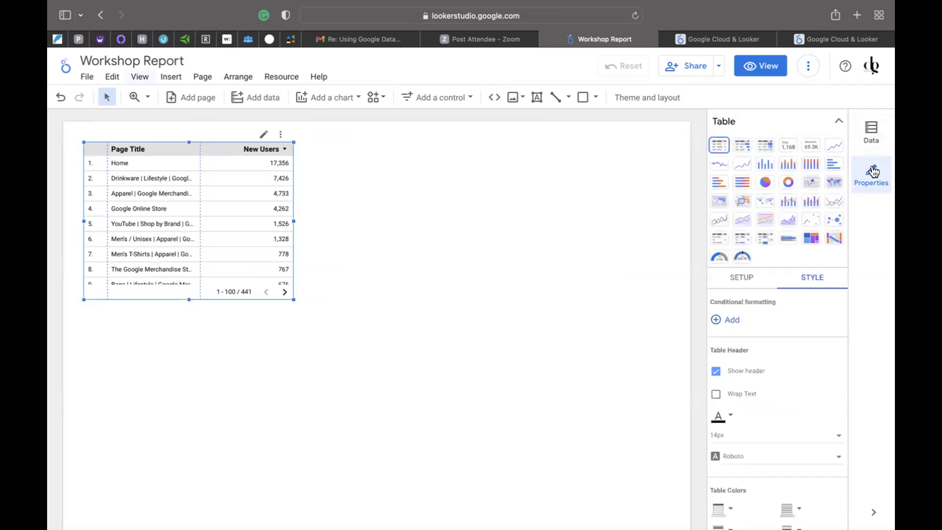
{"action": "left_click", "coordinate": [872, 172]}
Show the sample Google Analytics fields and look through them from the acquisition dimensions to the cost metrics
{"action": "left_click", "coordinate": [871, 131]}
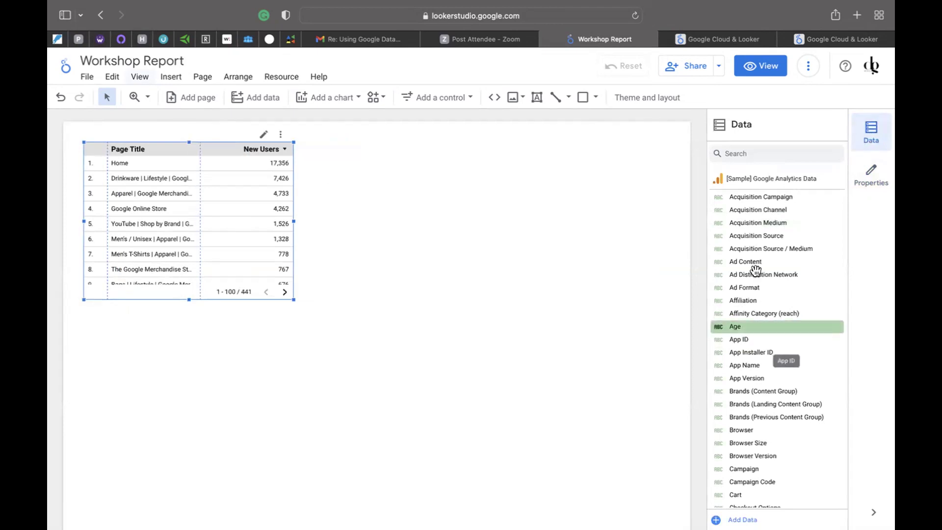
{"action": "scroll", "coordinate": [756, 258], "scroll_direction": "down", "scroll_amount": 1}
{"action": "scroll", "coordinate": [756, 258], "scroll_direction": "up", "scroll_amount": 1}
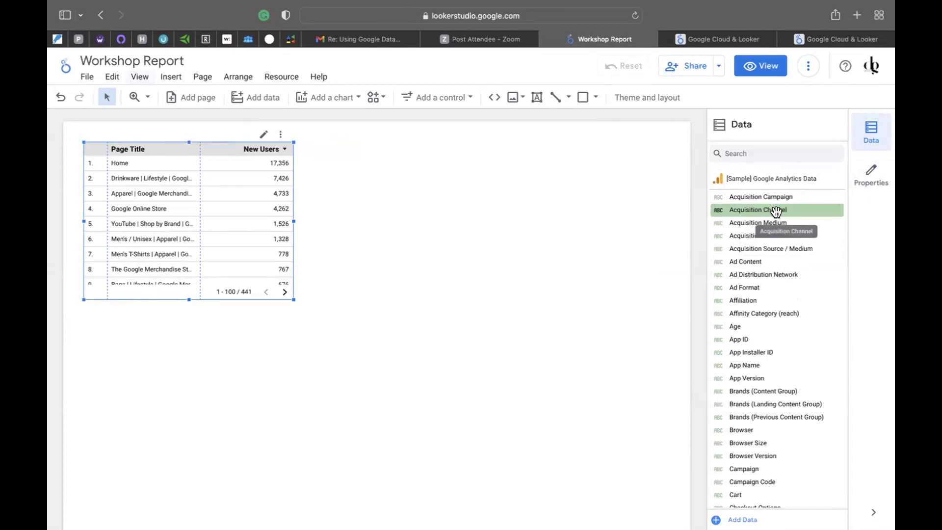
{"action": "scroll", "coordinate": [755, 333], "scroll_direction": "down", "scroll_amount": 3}
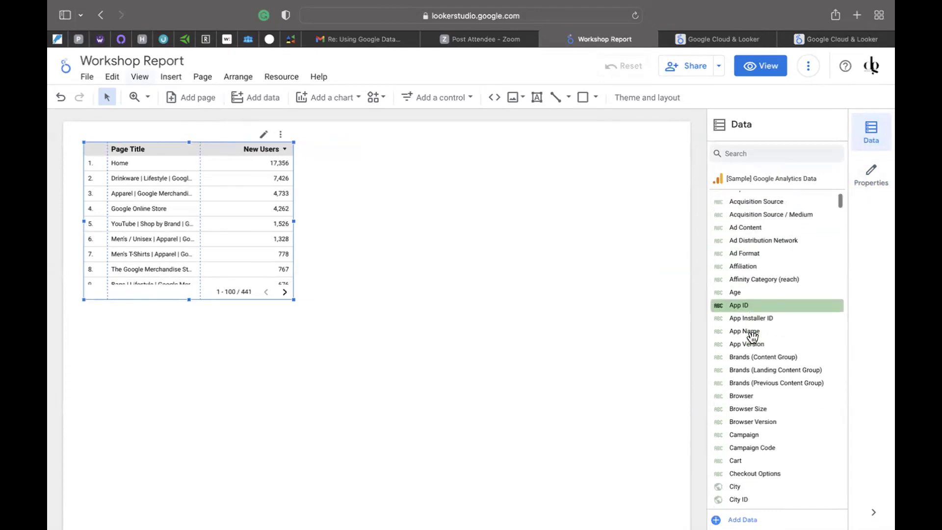
{"action": "scroll", "coordinate": [753, 337], "scroll_direction": "down", "scroll_amount": 8}
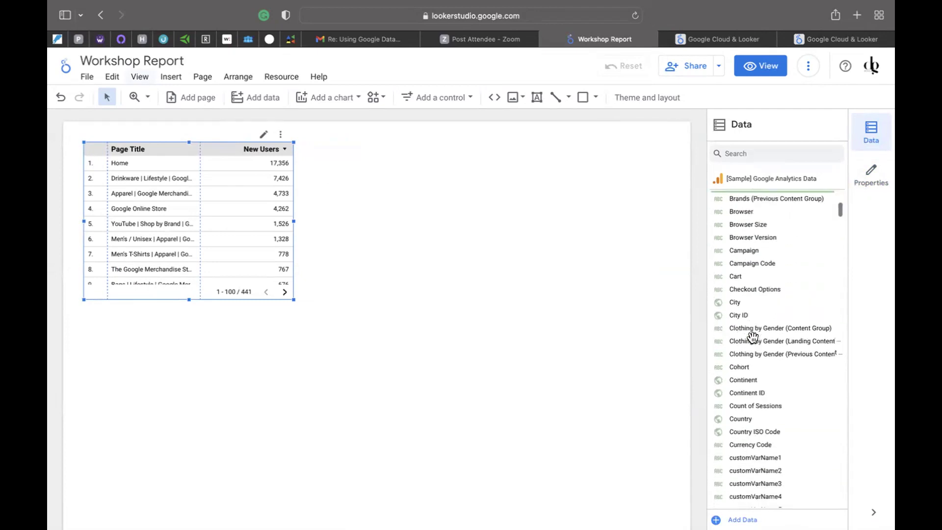
{"action": "scroll", "coordinate": [752, 337], "scroll_direction": "down", "scroll_amount": 2}
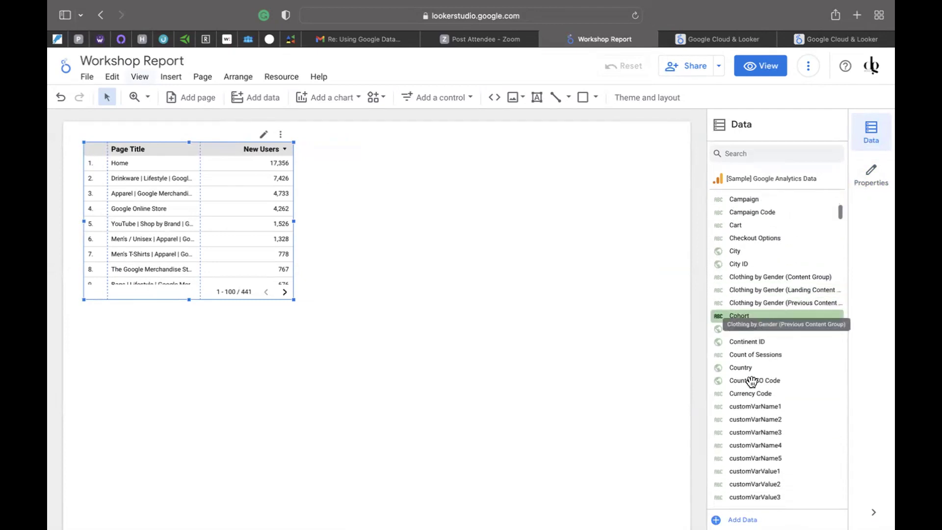
{"action": "scroll", "coordinate": [749, 417], "scroll_direction": "down", "scroll_amount": 20}
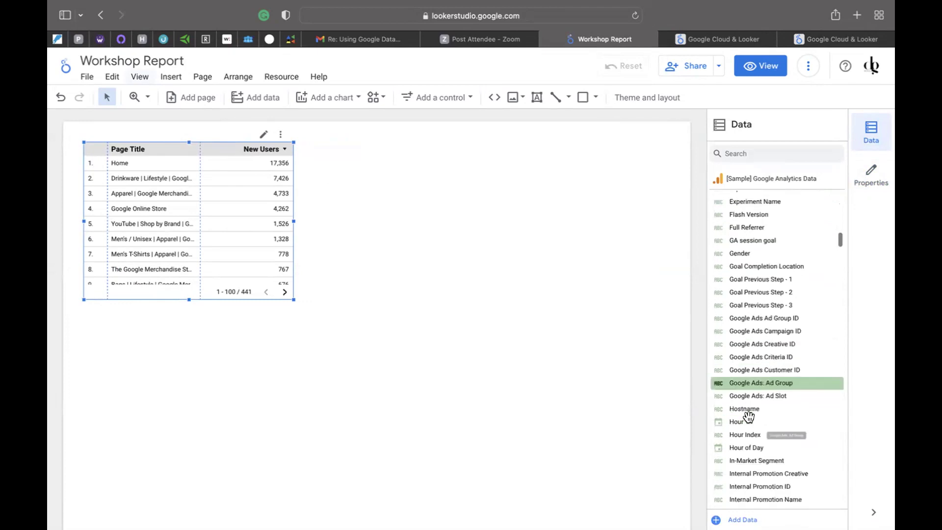
{"action": "scroll", "coordinate": [748, 417], "scroll_direction": "down", "scroll_amount": 2}
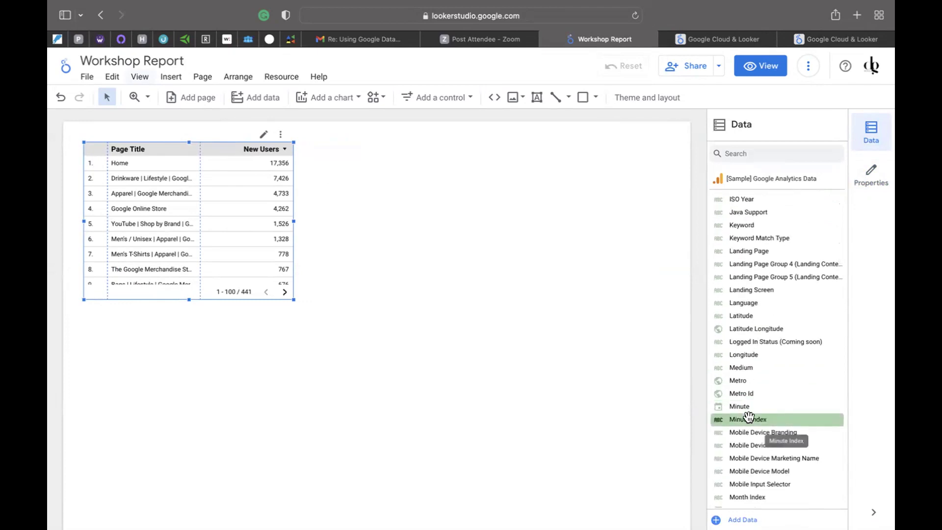
{"action": "scroll", "coordinate": [749, 417], "scroll_direction": "down", "scroll_amount": 10}
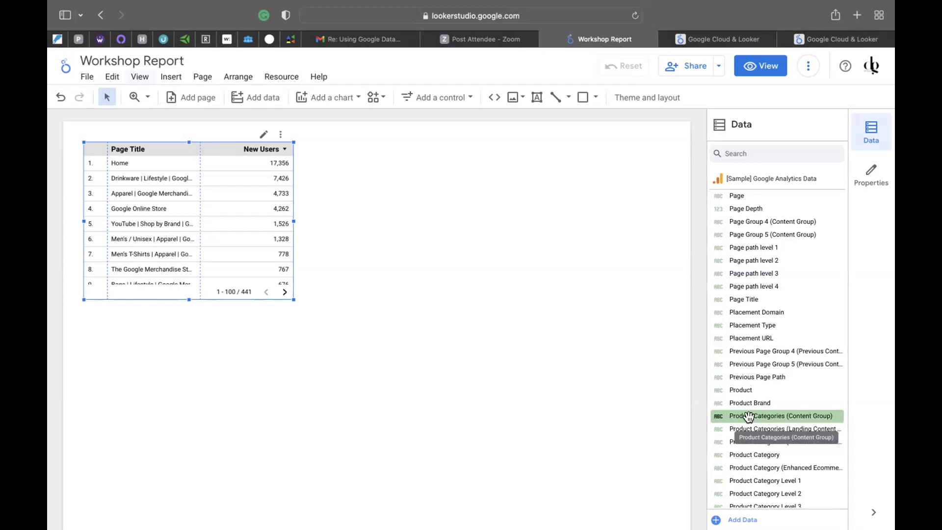
{"action": "scroll", "coordinate": [749, 417], "scroll_direction": "down", "scroll_amount": 15}
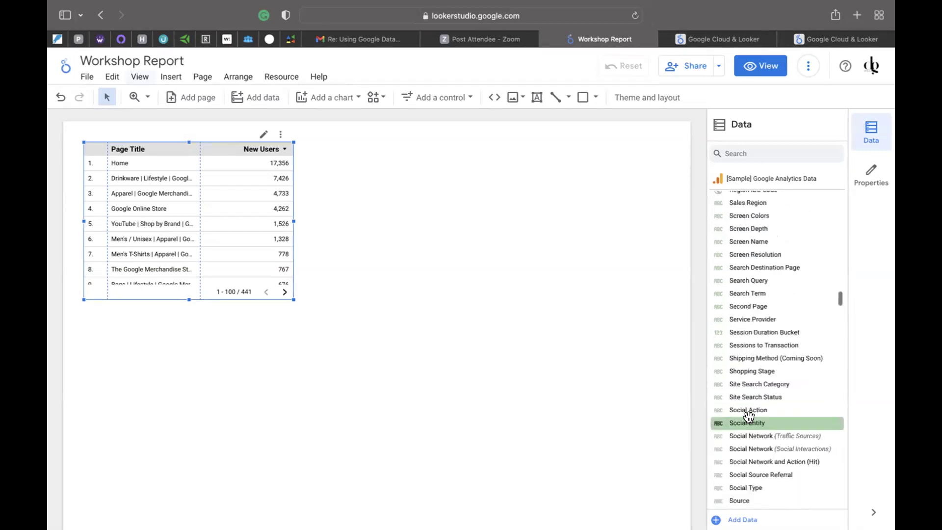
{"action": "scroll", "coordinate": [749, 417], "scroll_direction": "down", "scroll_amount": 5}
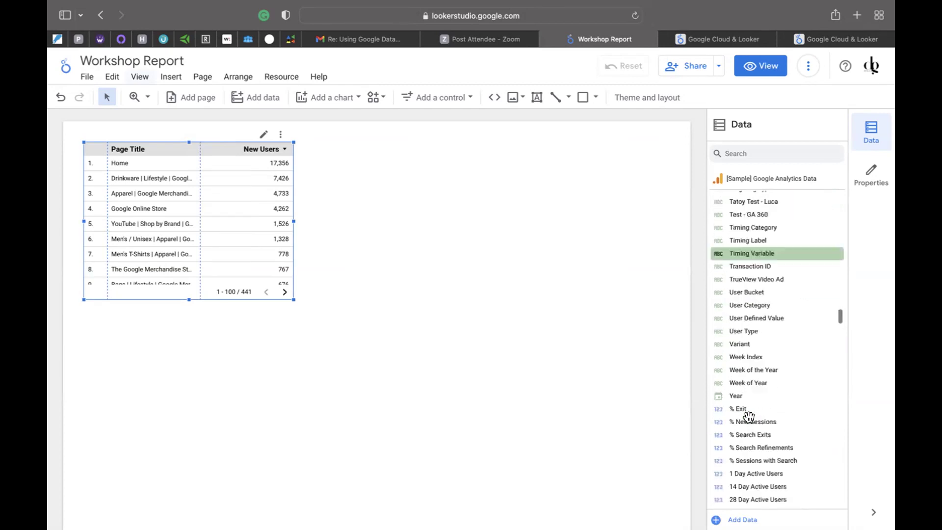
{"action": "scroll", "coordinate": [748, 417], "scroll_direction": "down", "scroll_amount": 10}
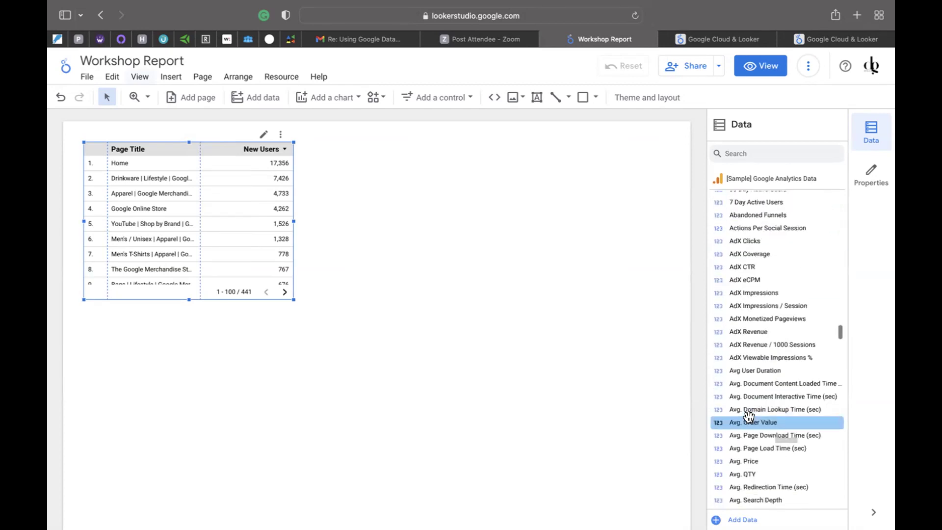
{"action": "scroll", "coordinate": [749, 417], "scroll_direction": "down", "scroll_amount": 1}
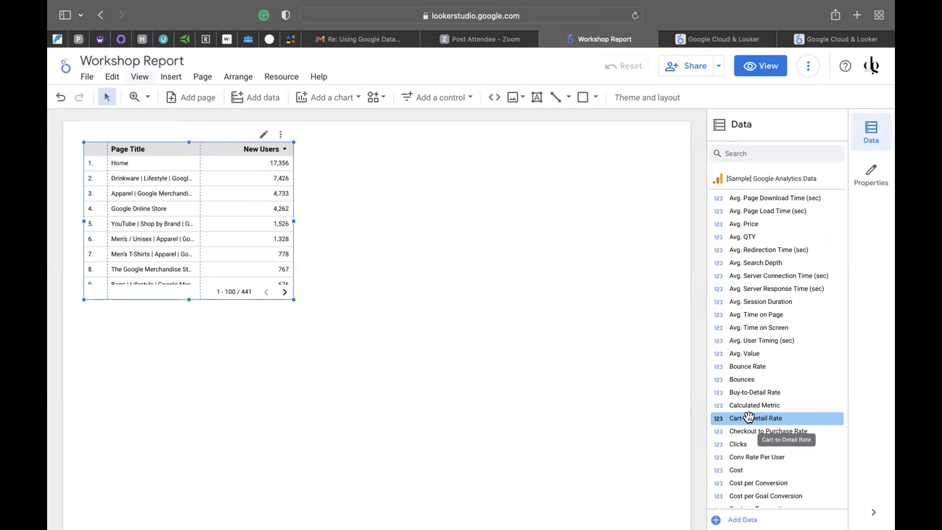
{"action": "scroll", "coordinate": [748, 417], "scroll_direction": "down", "scroll_amount": 20}
Review the dimension fields again from Day Index through to the active-user metrics, and return to the start of the field list
{"action": "scroll", "coordinate": [749, 417], "scroll_direction": "up", "scroll_amount": 15}
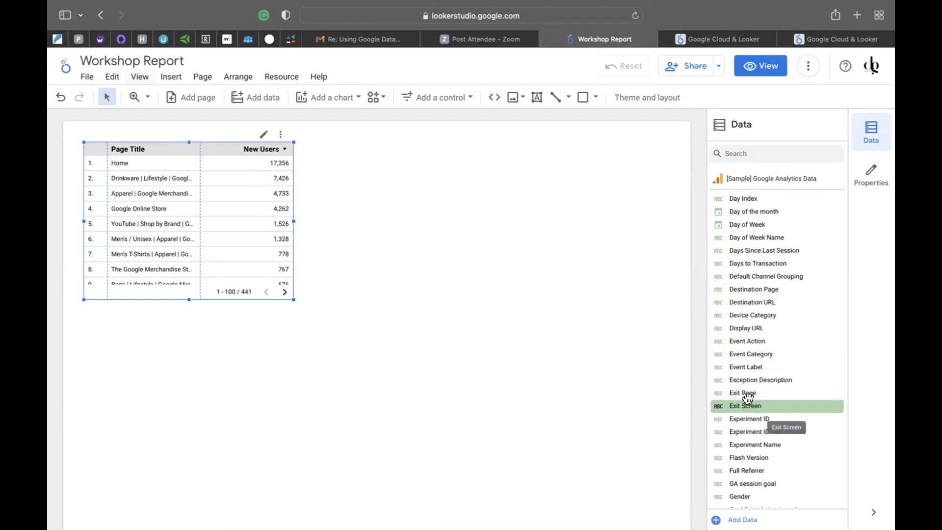
{"action": "scroll", "coordinate": [747, 398], "scroll_direction": "down", "scroll_amount": 4}
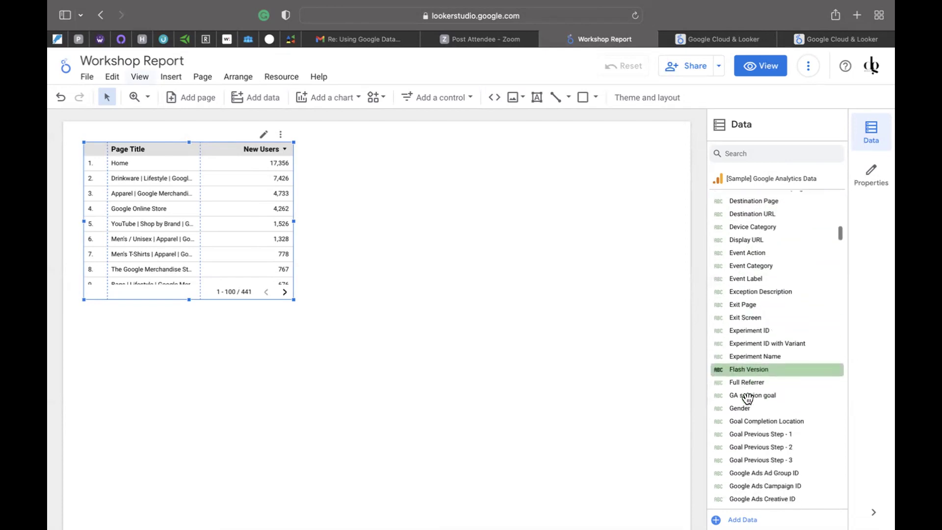
{"action": "scroll", "coordinate": [747, 398], "scroll_direction": "down", "scroll_amount": 12}
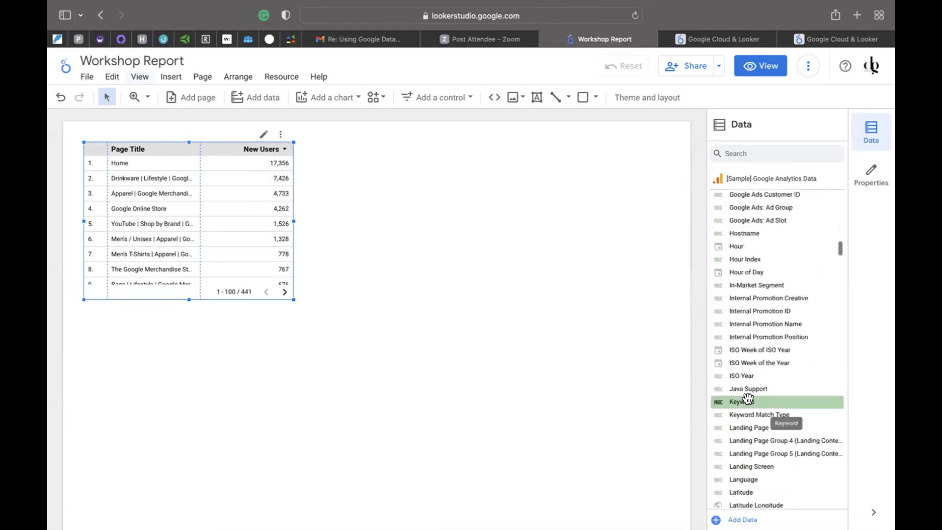
{"action": "scroll", "coordinate": [747, 398], "scroll_direction": "down", "scroll_amount": 15}
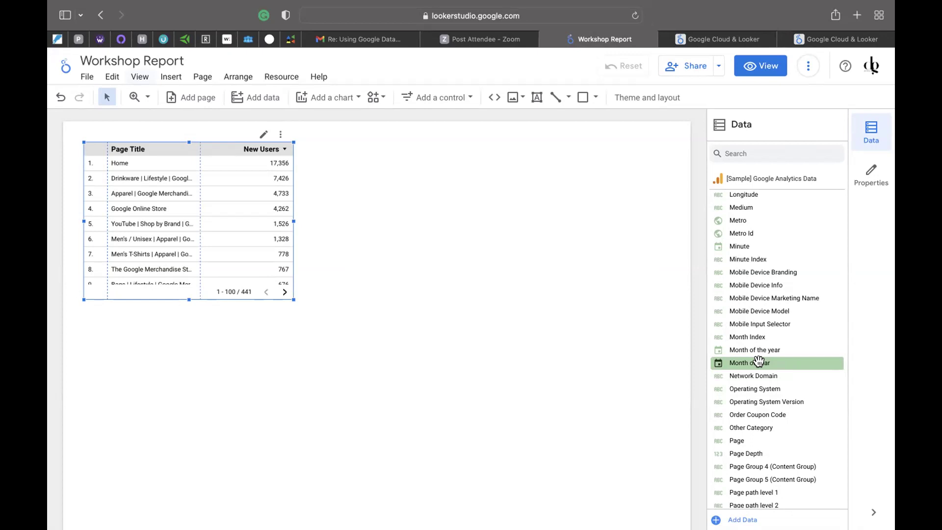
{"action": "scroll", "coordinate": [759, 362], "scroll_direction": "down", "scroll_amount": 15}
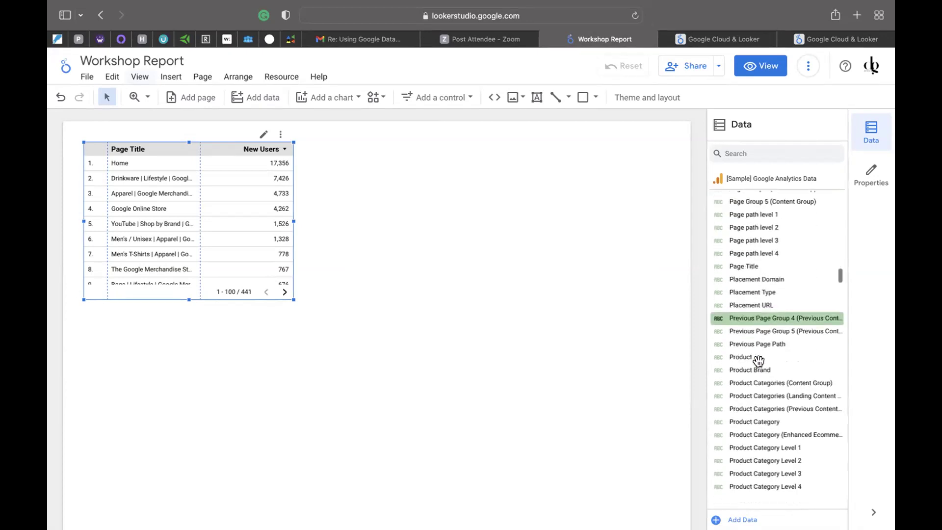
{"action": "scroll", "coordinate": [759, 361], "scroll_direction": "down", "scroll_amount": 10}
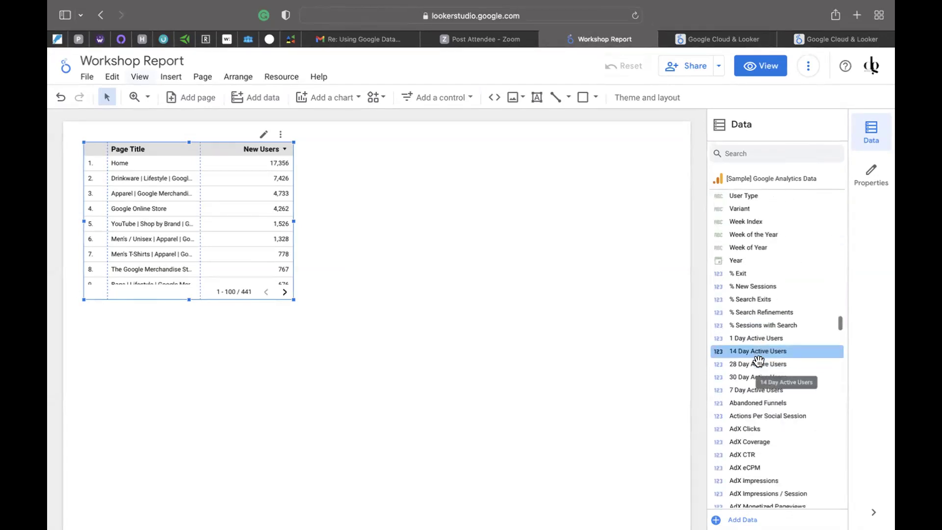
{"action": "scroll", "coordinate": [760, 362], "scroll_direction": "up", "scroll_amount": 20}
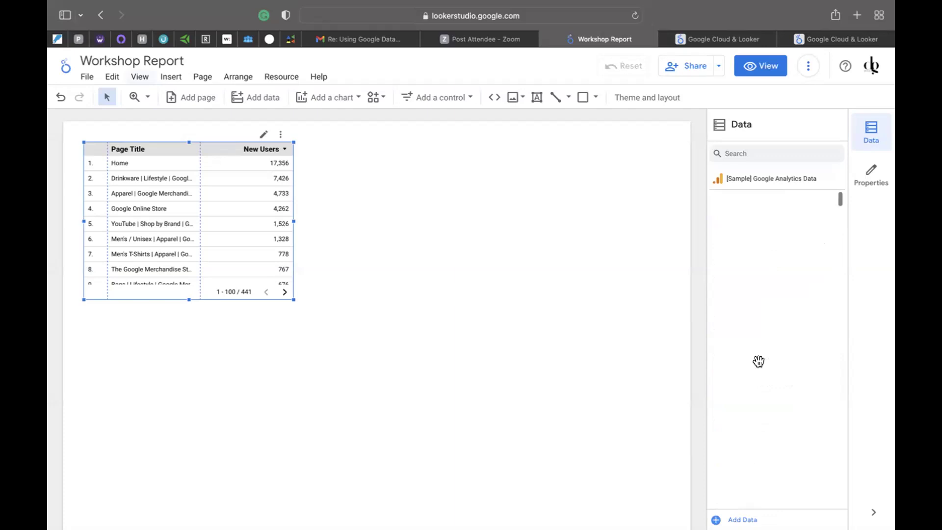
Show the chart properties beside the data fields again and move the Page Title table down to leave space above it
{"action": "left_click", "coordinate": [871, 174]}
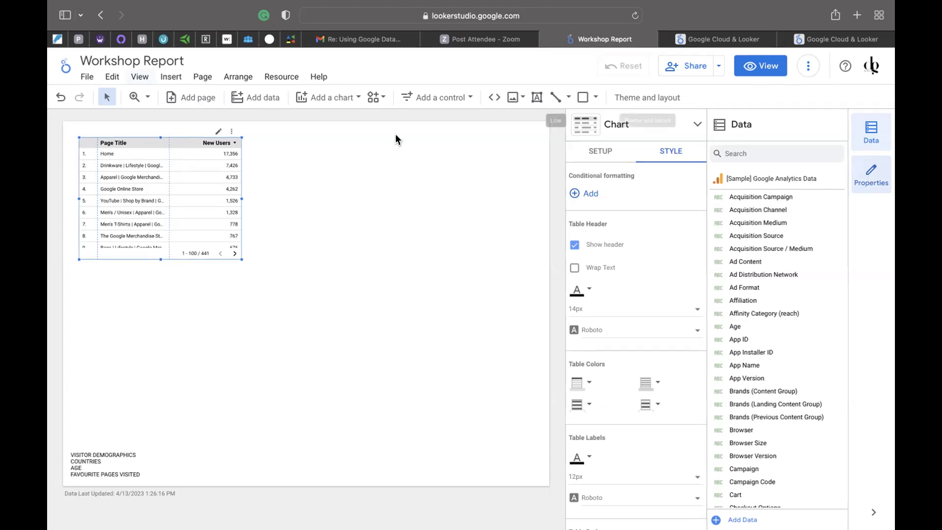
{"action": "left_click_drag", "start_coordinate": [179, 142], "coordinate": [183, 194]}
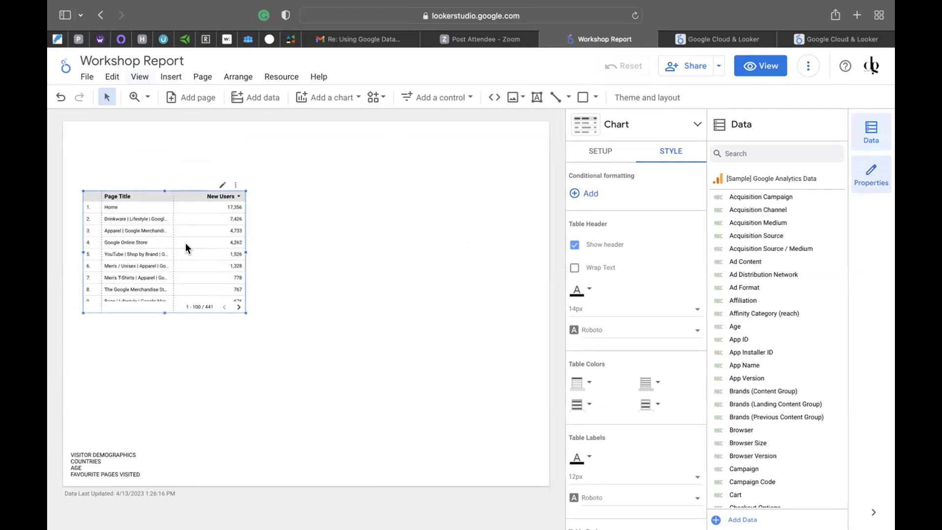
Review the Page Title table's setup properties from data source, dimension and metric through sorting, date range, filter and cross-filtering
{"action": "left_click", "coordinate": [375, 251]}
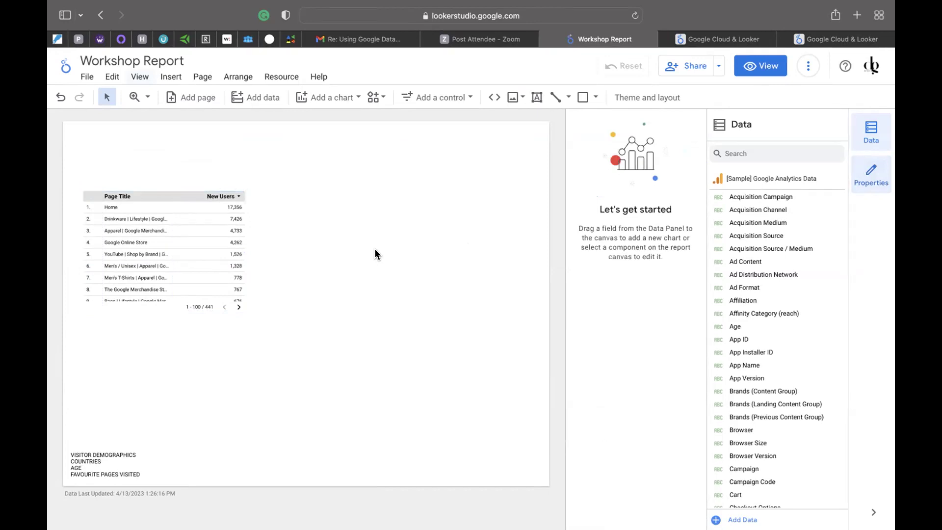
{"action": "left_click", "coordinate": [196, 236]}
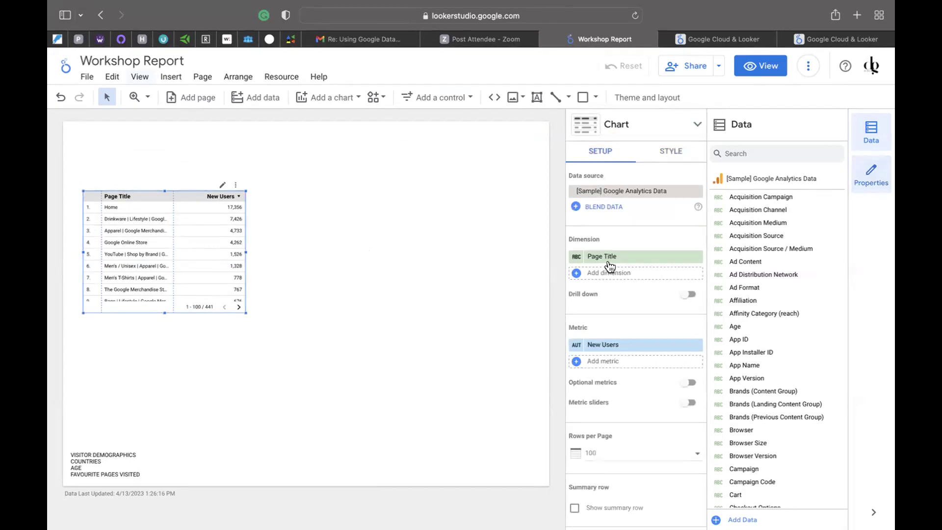
{"action": "scroll", "coordinate": [610, 319], "scroll_direction": "down", "scroll_amount": 1}
{"action": "scroll", "coordinate": [610, 322], "scroll_direction": "up", "scroll_amount": 1}
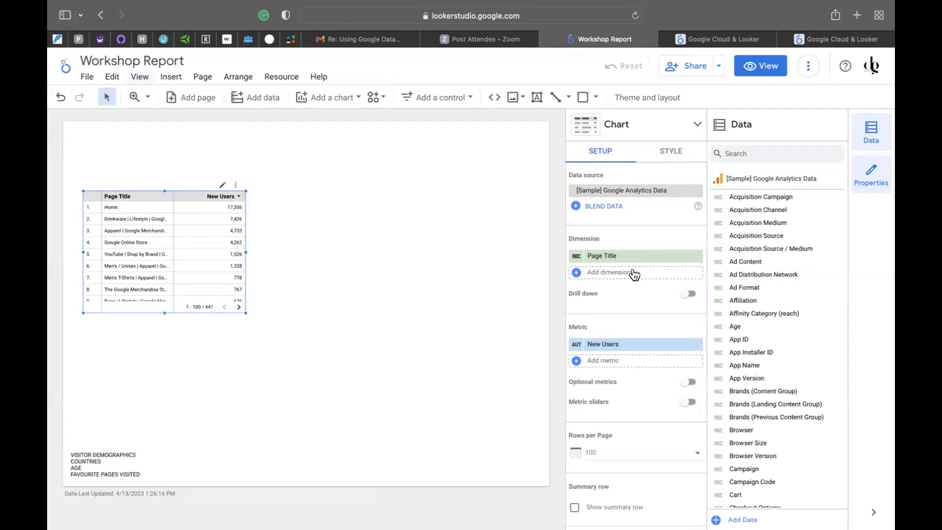
{"action": "right_click", "coordinate": [646, 378]}
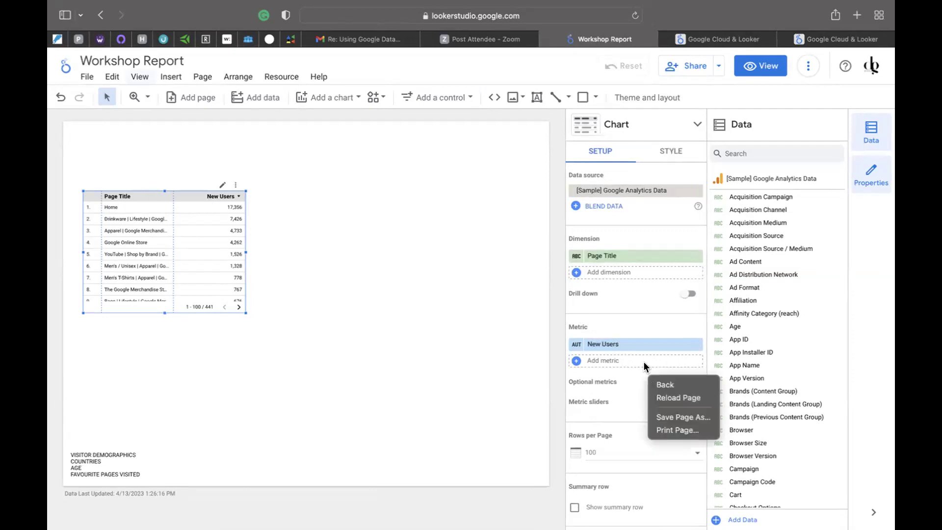
{"action": "left_click", "coordinate": [448, 251]}
{"action": "scroll", "coordinate": [601, 283], "scroll_direction": "down", "scroll_amount": 5}
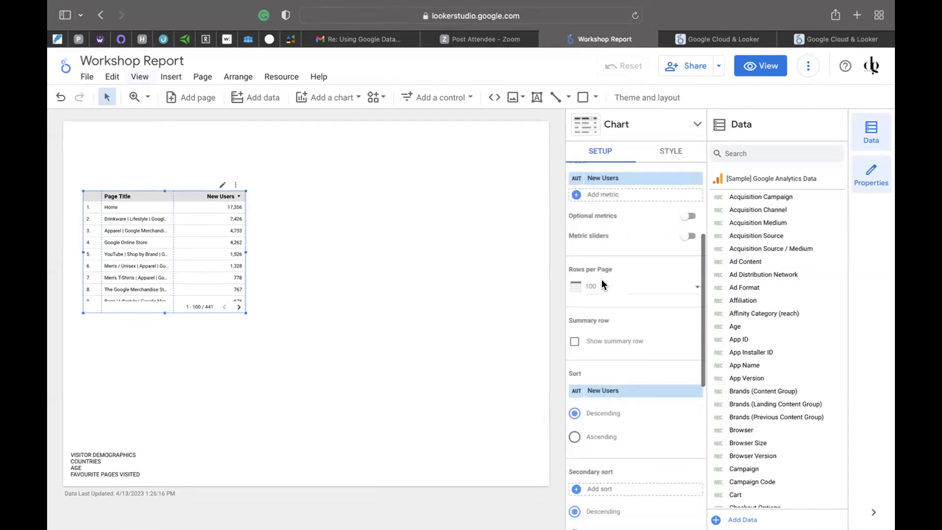
{"action": "scroll", "coordinate": [602, 284], "scroll_direction": "down", "scroll_amount": 3}
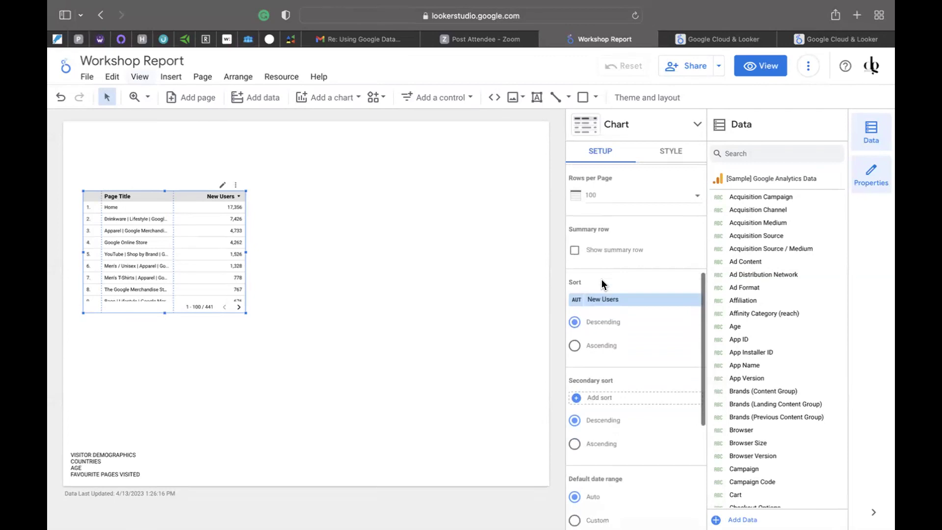
{"action": "scroll", "coordinate": [601, 280], "scroll_direction": "down", "scroll_amount": 4}
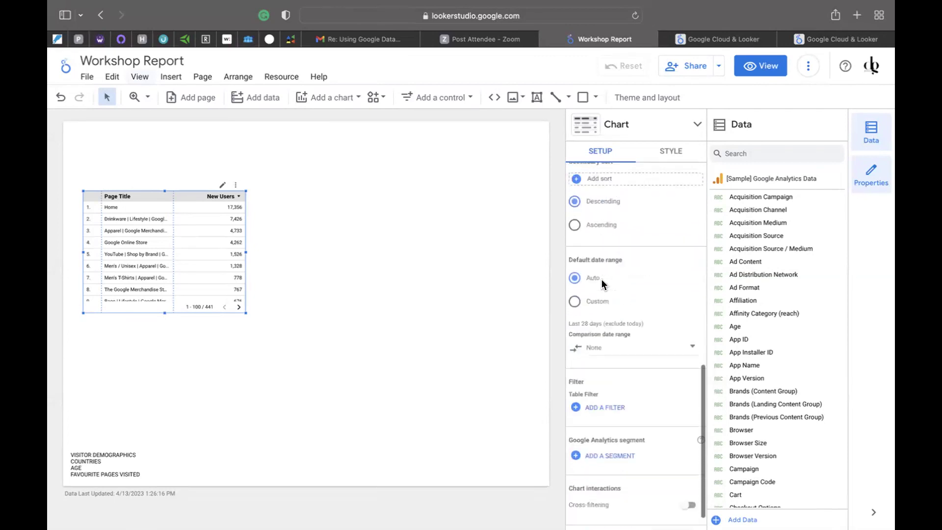
{"action": "scroll", "coordinate": [602, 279], "scroll_direction": "up", "scroll_amount": 12}
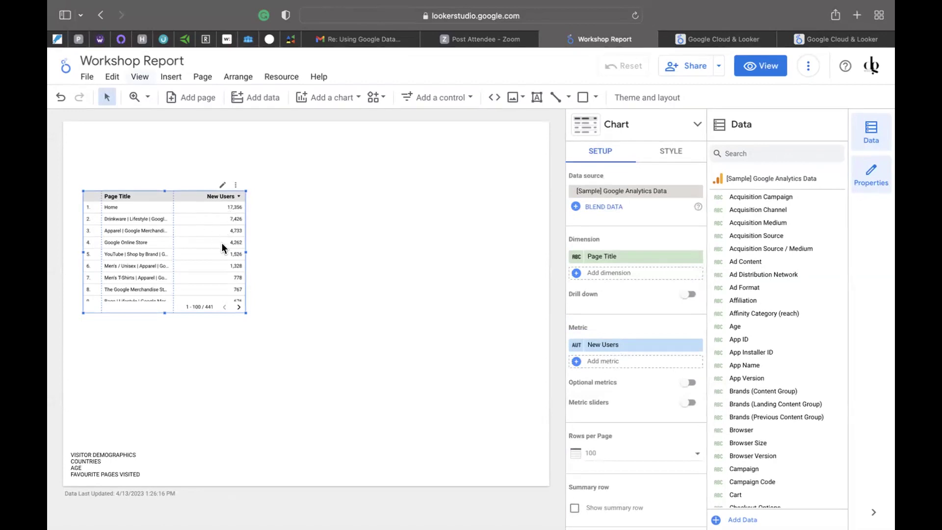
Try a 10px font size for the table header text and return it to 14px
{"action": "left_click", "coordinate": [670, 152]}
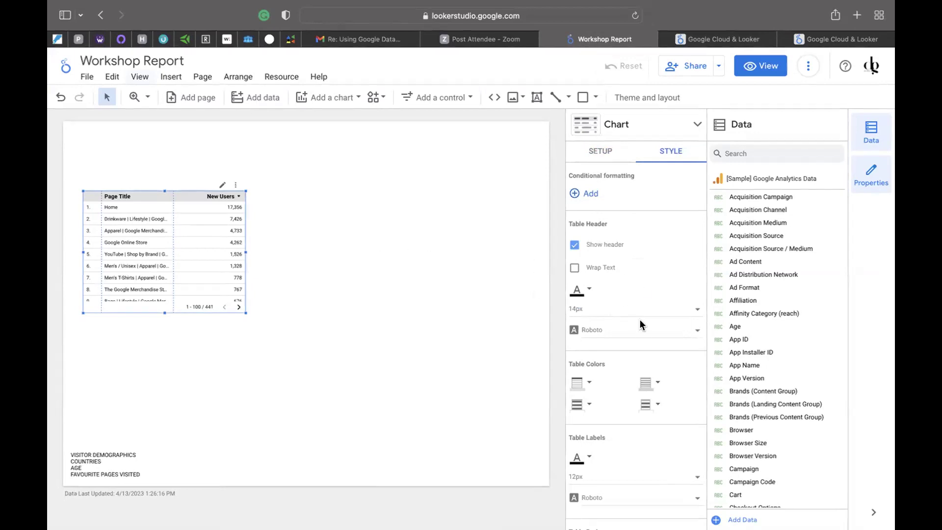
{"action": "left_click", "coordinate": [696, 313]}
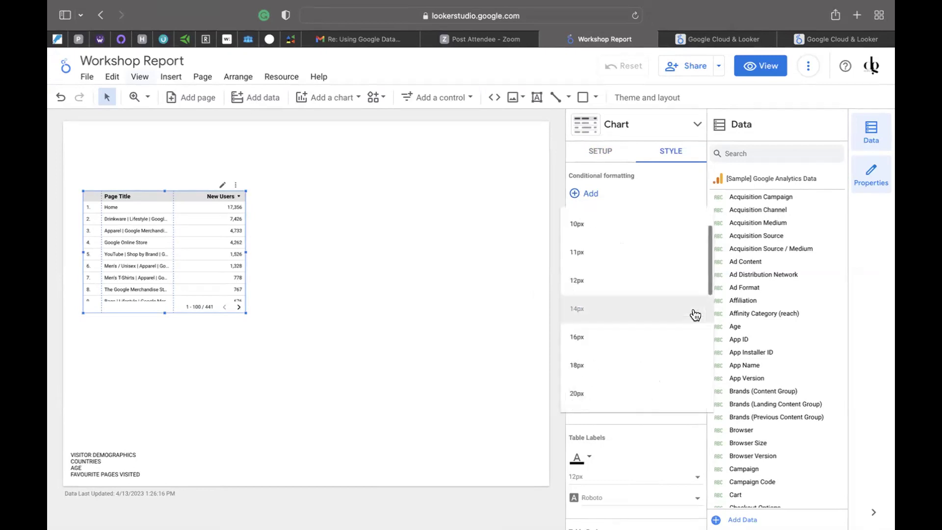
{"action": "left_click", "coordinate": [623, 226]}
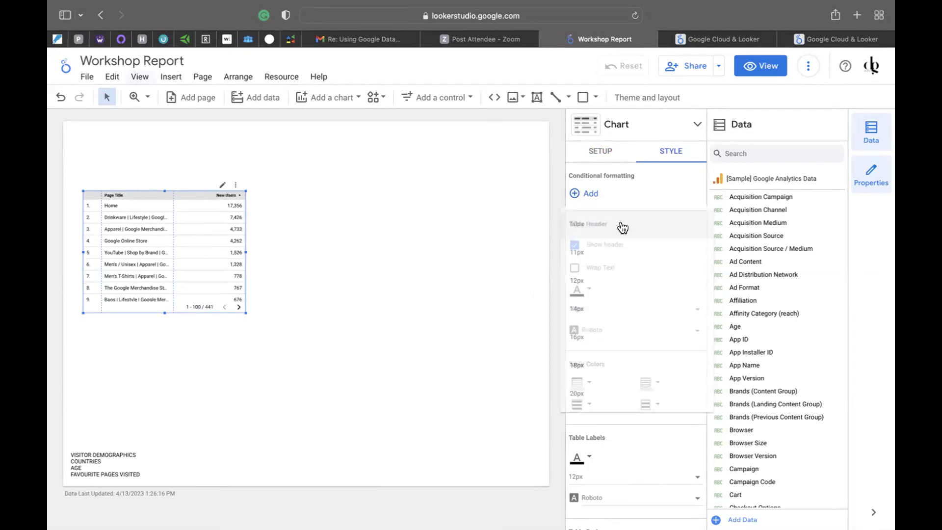
{"action": "left_click", "coordinate": [696, 310]}
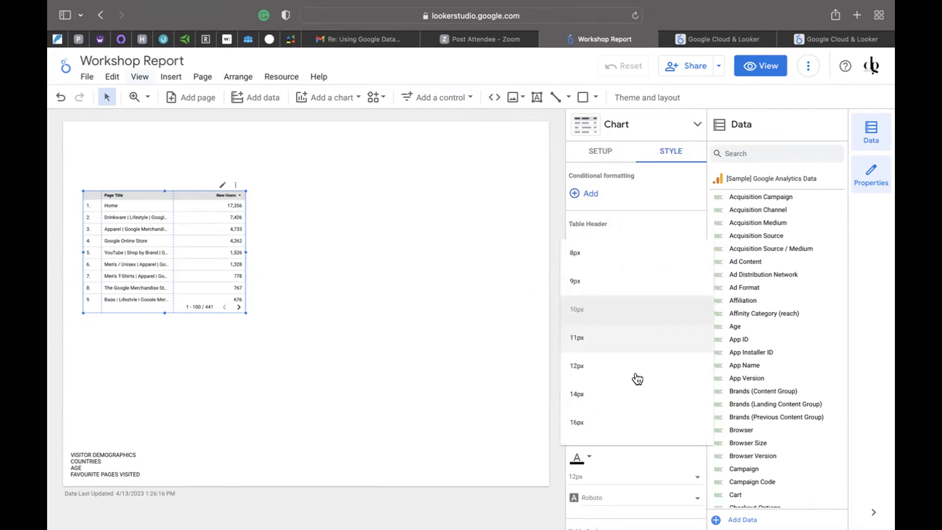
{"action": "left_click", "coordinate": [628, 391]}
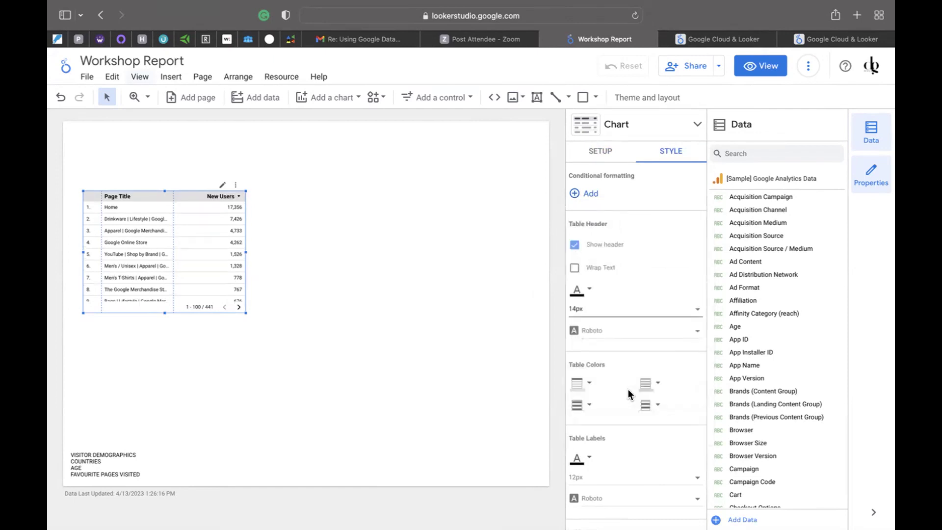
Set the table header font to Raleway and its background colour to teal after trying green, leaving the odd row colour transparent
{"action": "left_click", "coordinate": [695, 333]}
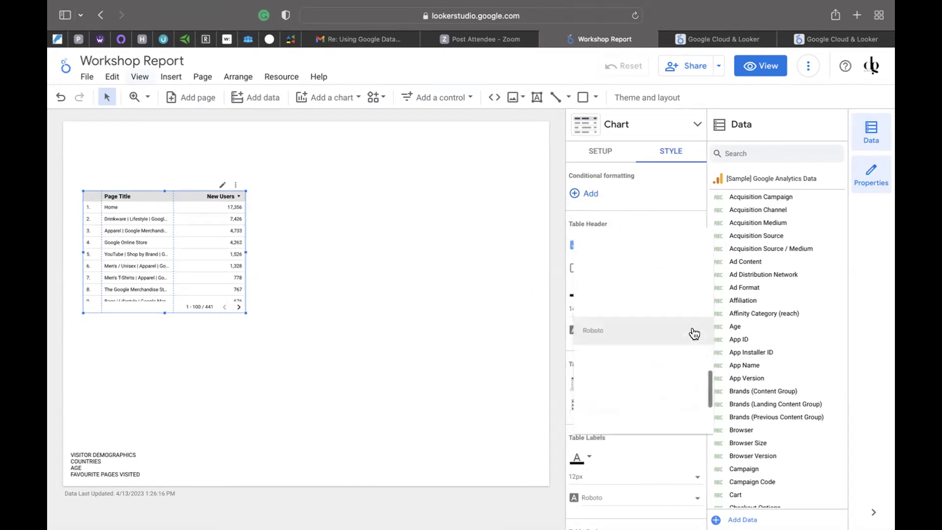
{"action": "left_click", "coordinate": [656, 275]}
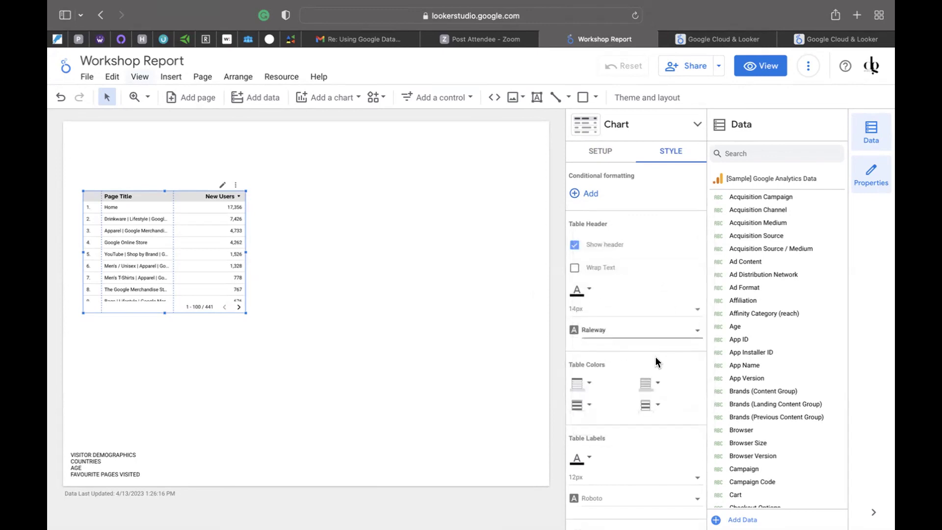
{"action": "scroll", "coordinate": [655, 356], "scroll_direction": "down", "scroll_amount": 3}
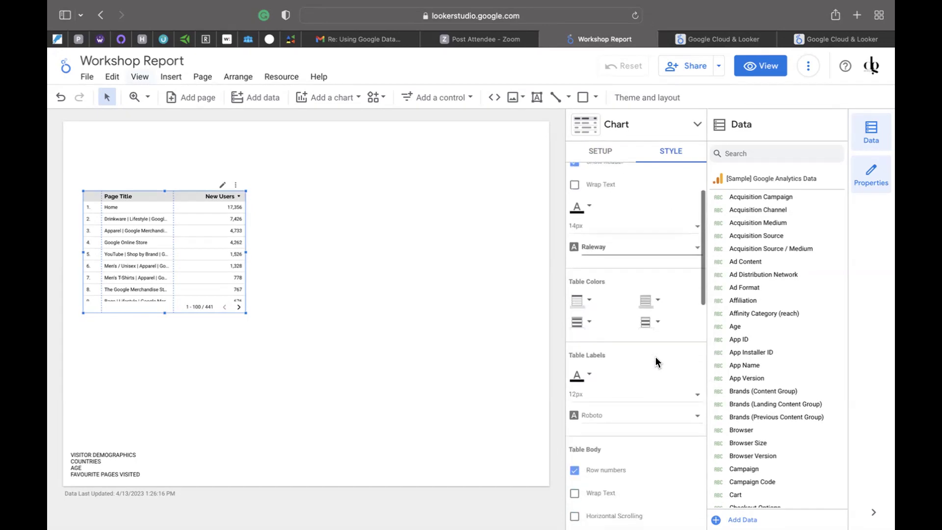
{"action": "left_click", "coordinate": [591, 303]}
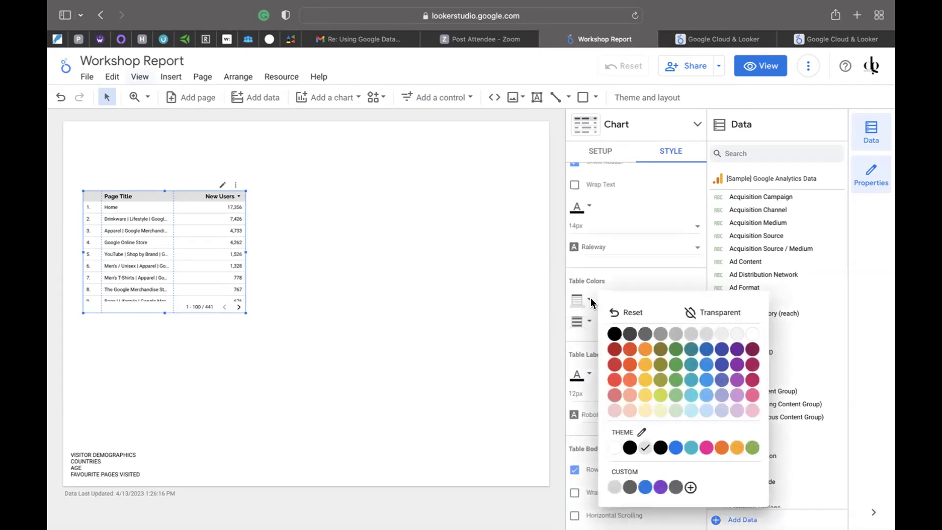
{"action": "left_click", "coordinate": [671, 351]}
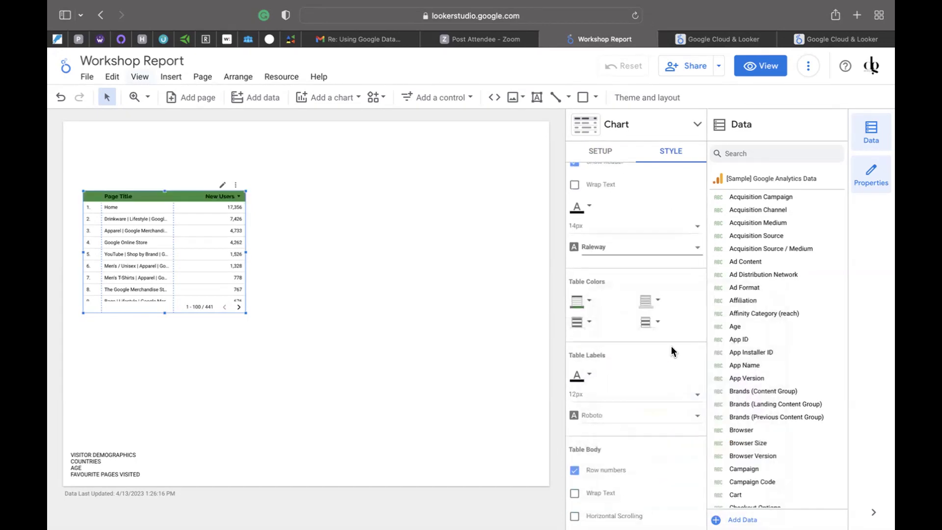
{"action": "left_click", "coordinate": [595, 303]}
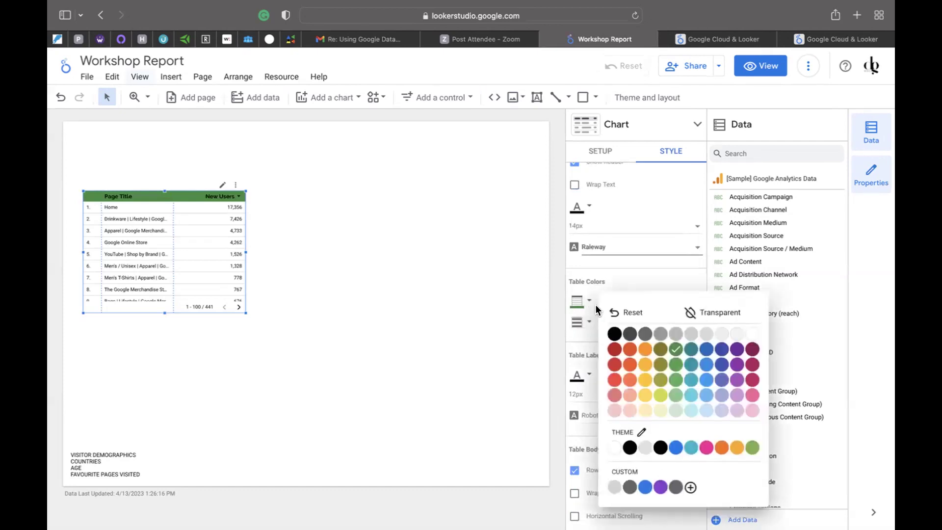
{"action": "left_click", "coordinate": [691, 365]}
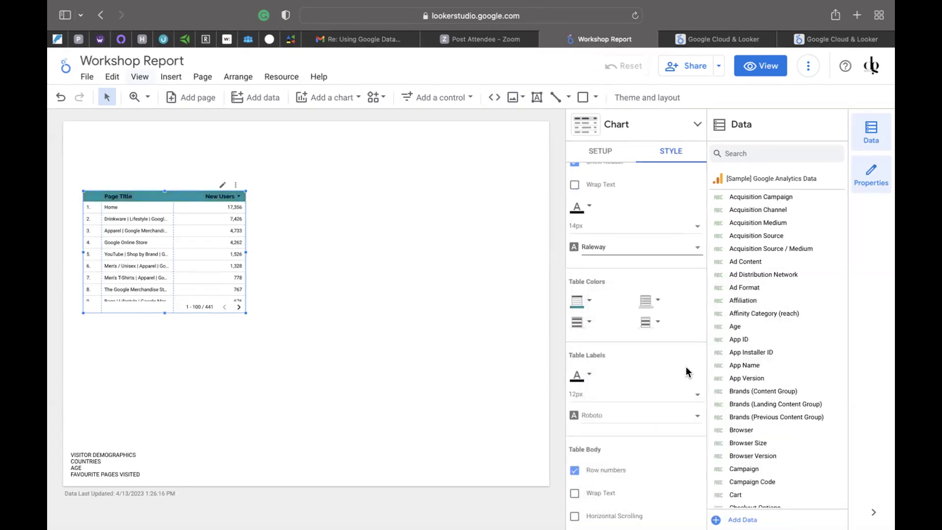
{"action": "left_click", "coordinate": [591, 324]}
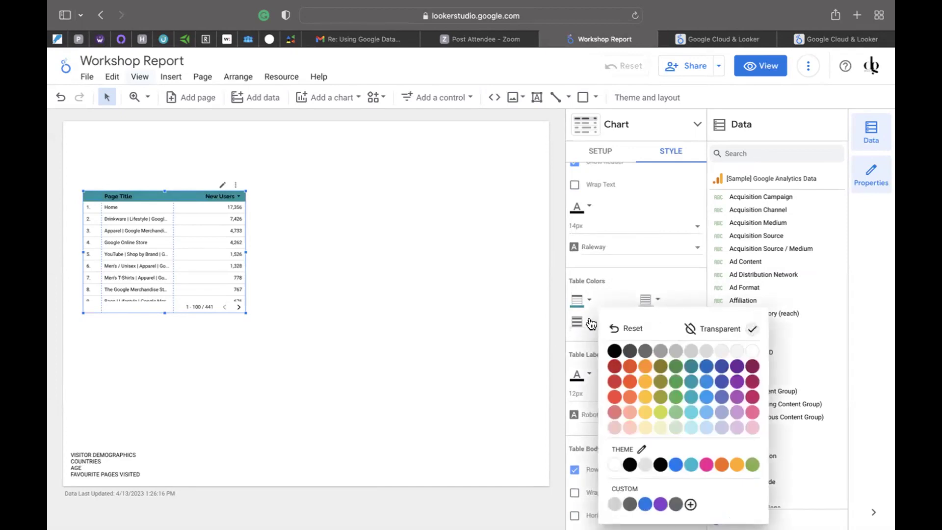
{"action": "left_click", "coordinate": [586, 322]}
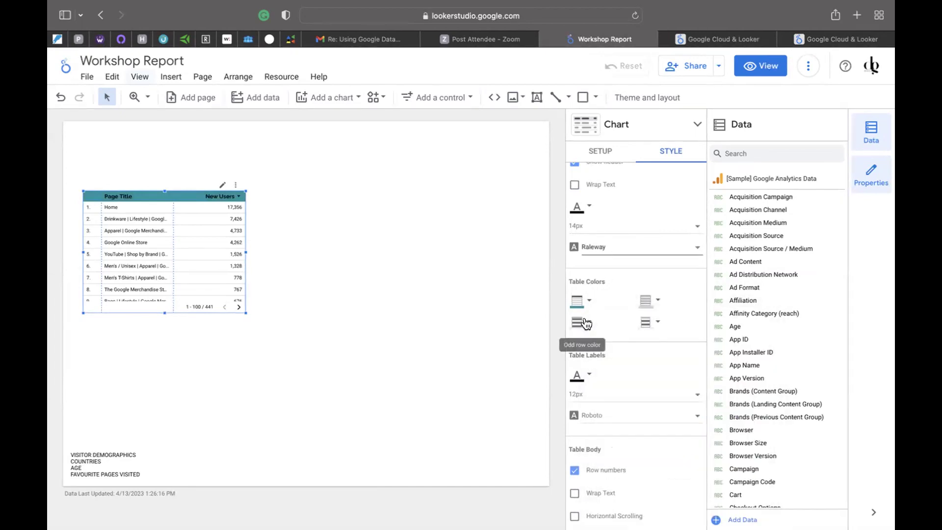
Display the table's New Users metric column as bars with the numbers shown
{"action": "scroll", "coordinate": [630, 347], "scroll_direction": "down", "scroll_amount": 3}
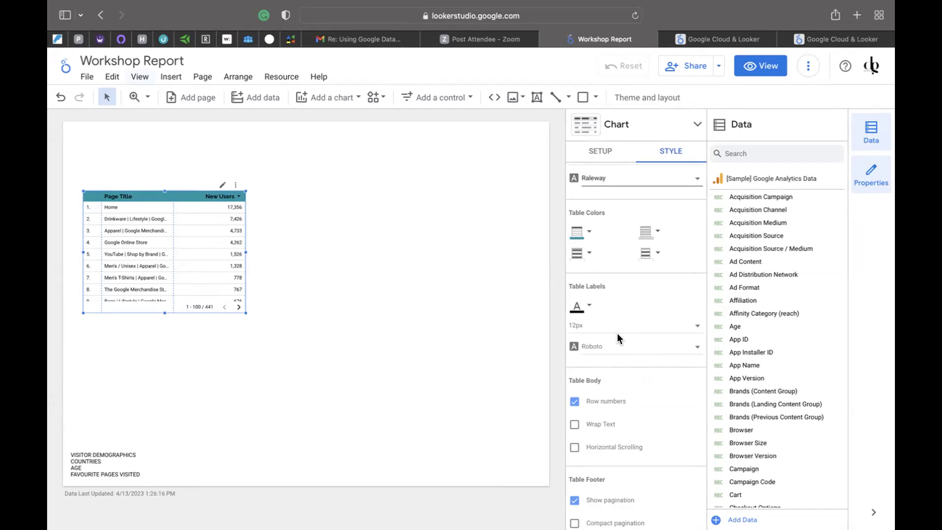
{"action": "scroll", "coordinate": [618, 333], "scroll_direction": "down", "scroll_amount": 5}
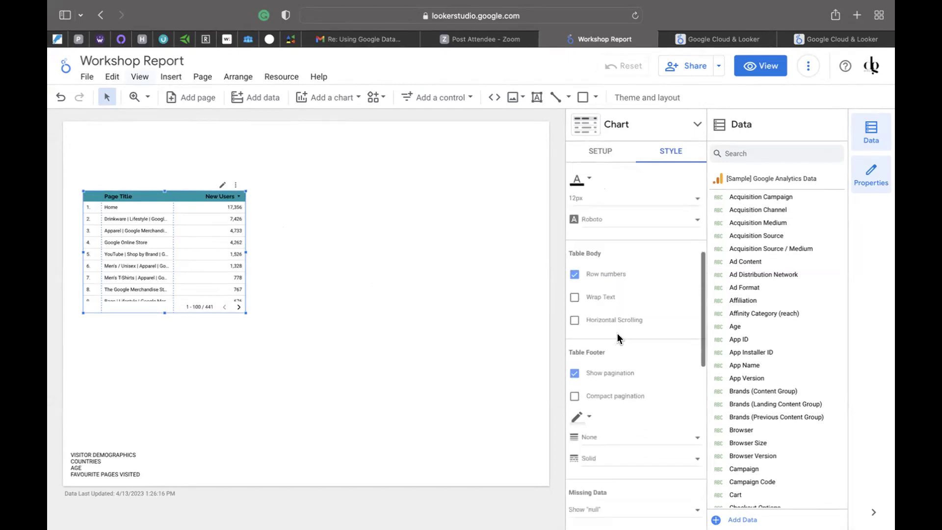
{"action": "scroll", "coordinate": [617, 334], "scroll_direction": "down", "scroll_amount": 10}
{"action": "scroll", "coordinate": [618, 334], "scroll_direction": "down", "scroll_amount": 1}
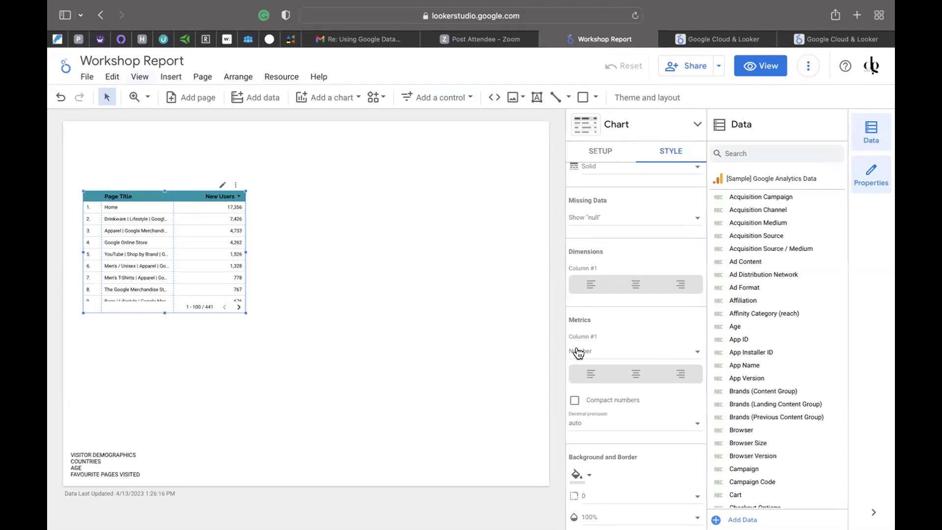
{"action": "left_click", "coordinate": [689, 352]}
{"action": "left_click", "coordinate": [577, 407]}
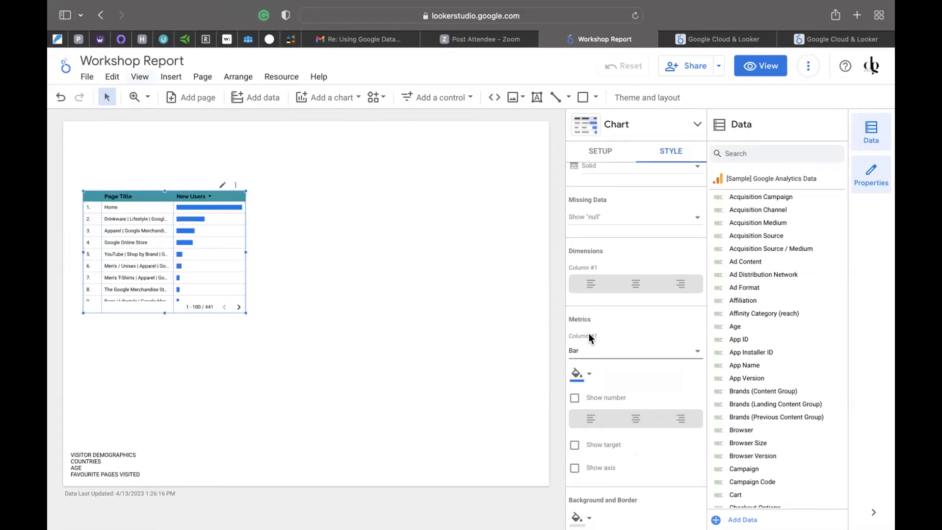
{"action": "left_click", "coordinate": [575, 398]}
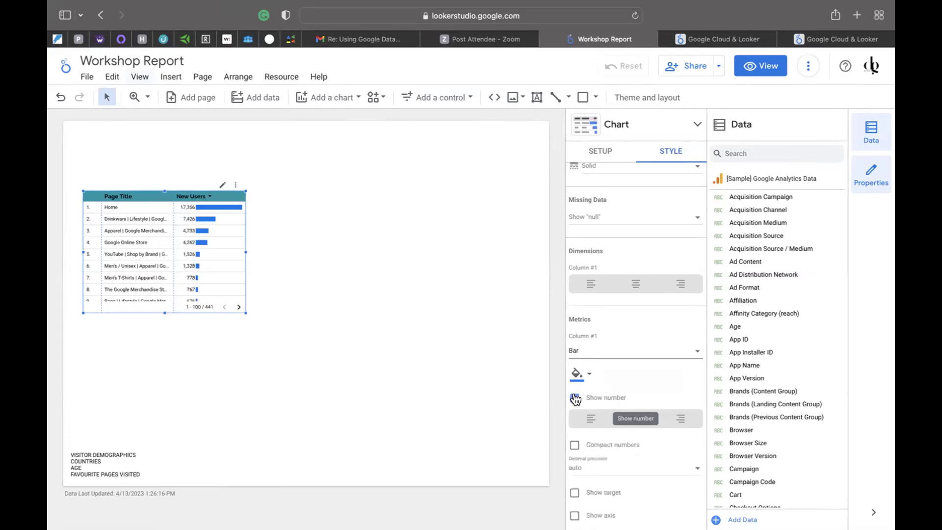
Try the New Users column as a heatmap, look through its rows, and switch the column back to bars
{"action": "left_click", "coordinate": [696, 351]}
{"action": "left_click", "coordinate": [640, 327]}
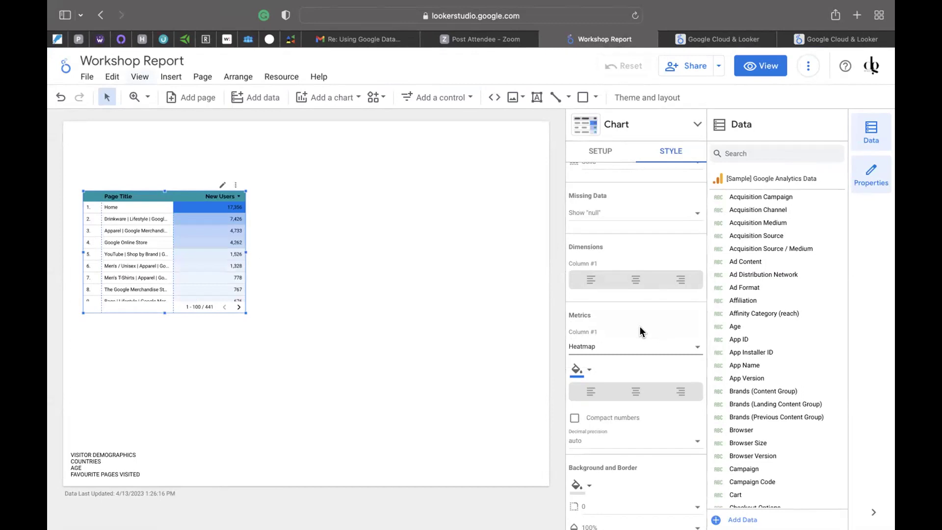
{"action": "scroll", "coordinate": [222, 280], "scroll_direction": "down", "scroll_amount": 10}
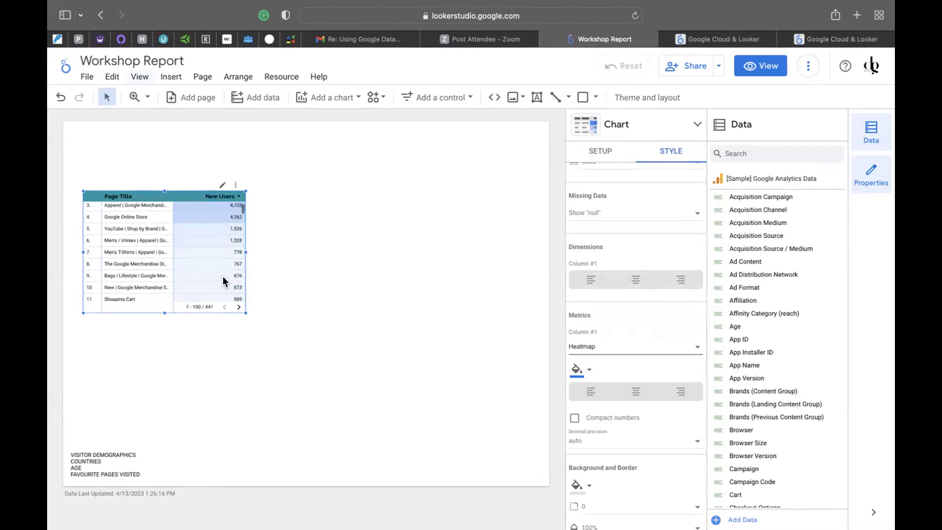
{"action": "scroll", "coordinate": [223, 280], "scroll_direction": "up", "scroll_amount": 10}
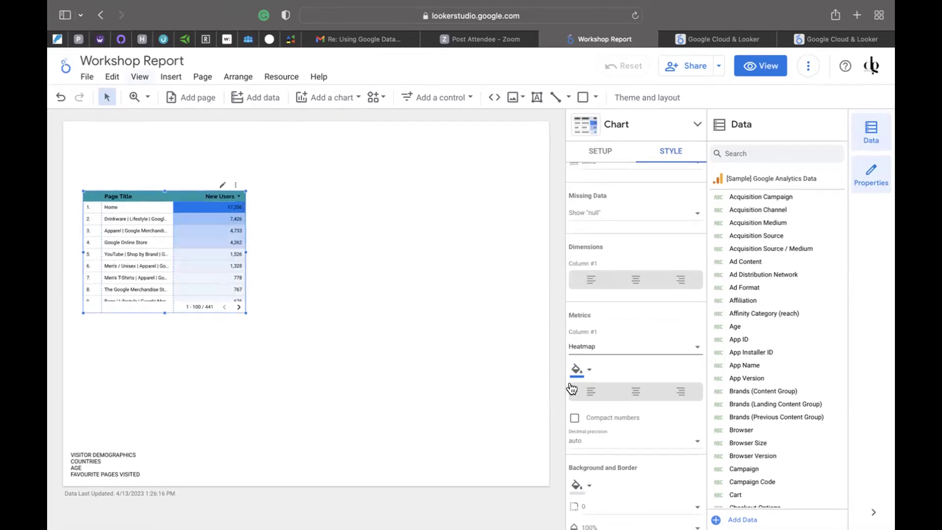
{"action": "left_click", "coordinate": [697, 348]}
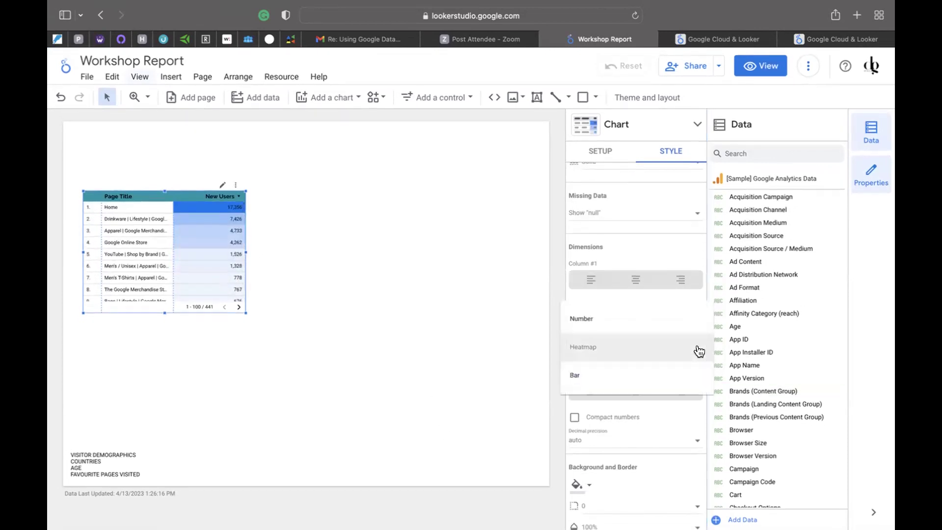
{"action": "left_click", "coordinate": [609, 379]}
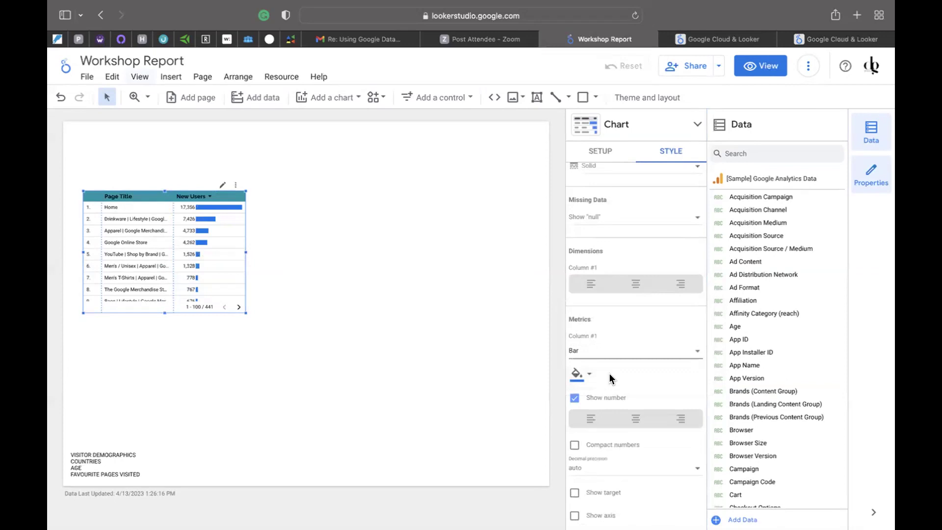
Change the bar colour of the New Users column to yellow-orange
{"action": "scroll", "coordinate": [603, 388], "scroll_direction": "down", "scroll_amount": 1}
{"action": "scroll", "coordinate": [599, 395], "scroll_direction": "down", "scroll_amount": 4}
{"action": "scroll", "coordinate": [599, 397], "scroll_direction": "up", "scroll_amount": 2}
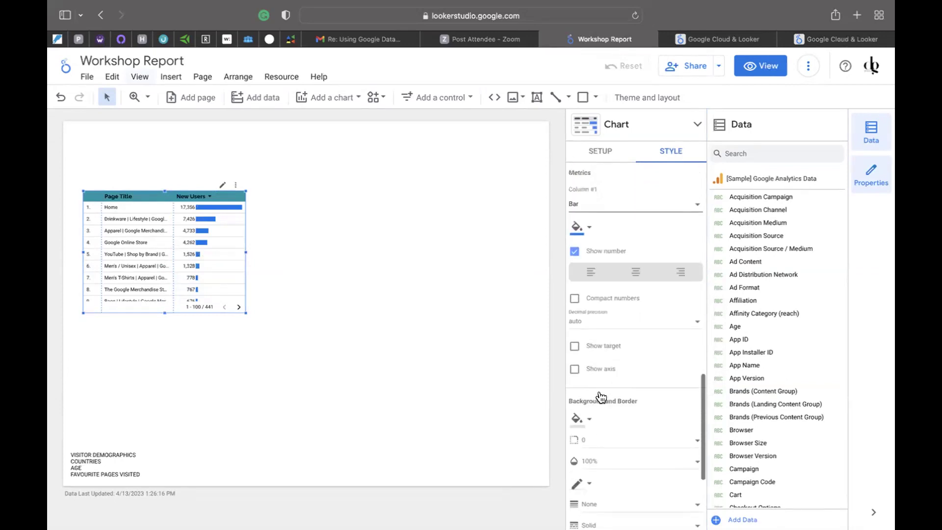
{"action": "left_click", "coordinate": [580, 256]}
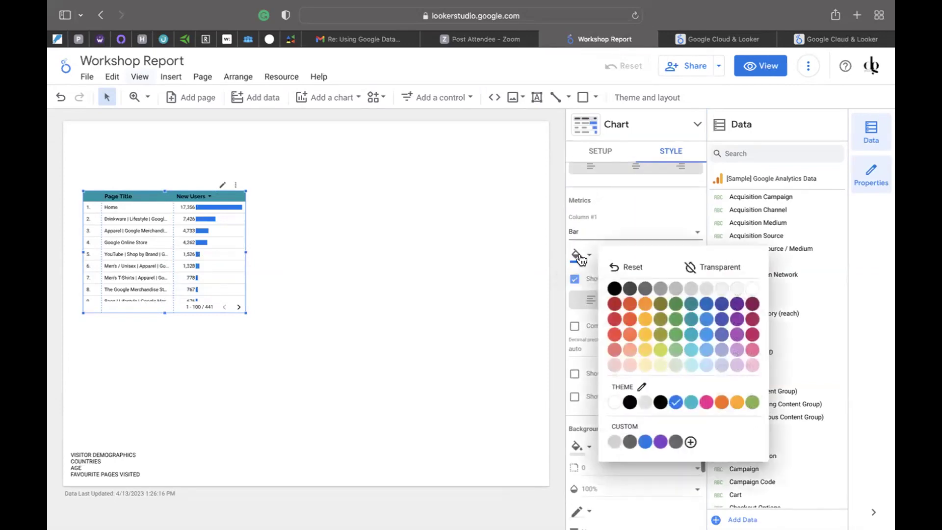
{"action": "left_click", "coordinate": [646, 319]}
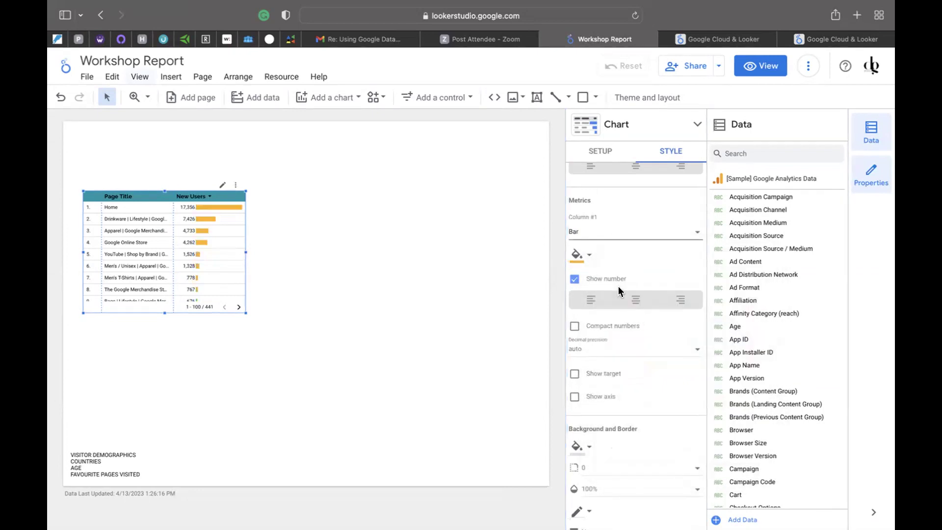
{"action": "scroll", "coordinate": [618, 286], "scroll_direction": "down", "scroll_amount": 2}
{"action": "scroll", "coordinate": [619, 291], "scroll_direction": "down", "scroll_amount": 3}
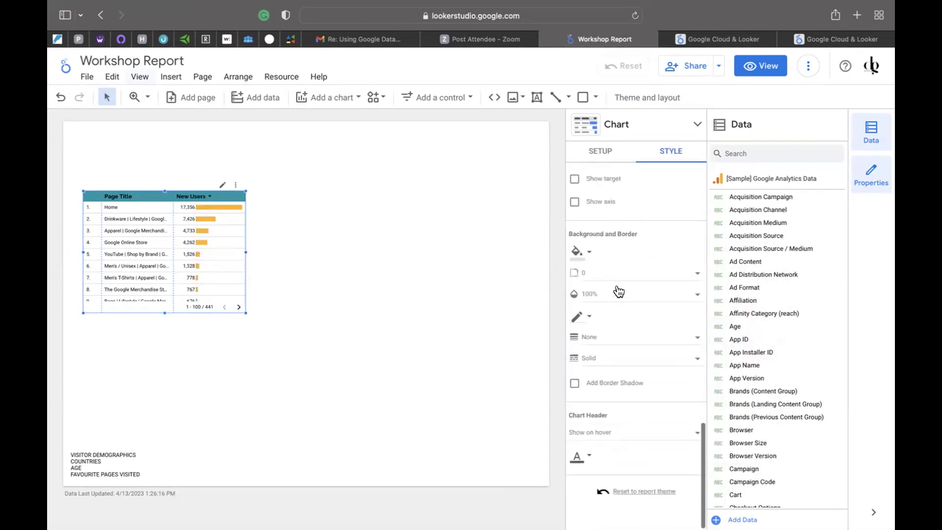
{"action": "scroll", "coordinate": [618, 291], "scroll_direction": "up", "scroll_amount": 5}
{"action": "scroll", "coordinate": [619, 291], "scroll_direction": "up", "scroll_amount": 1}
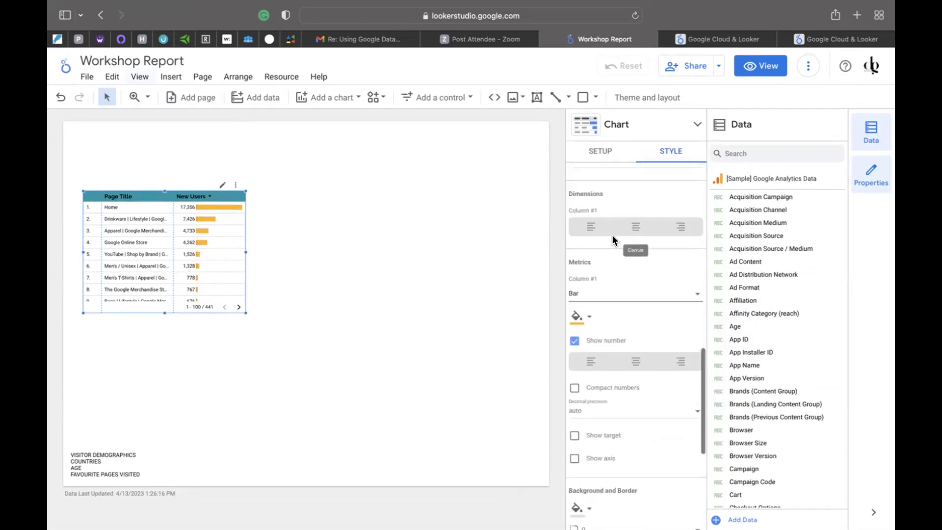
{"action": "scroll", "coordinate": [613, 235], "scroll_direction": "up", "scroll_amount": 7}
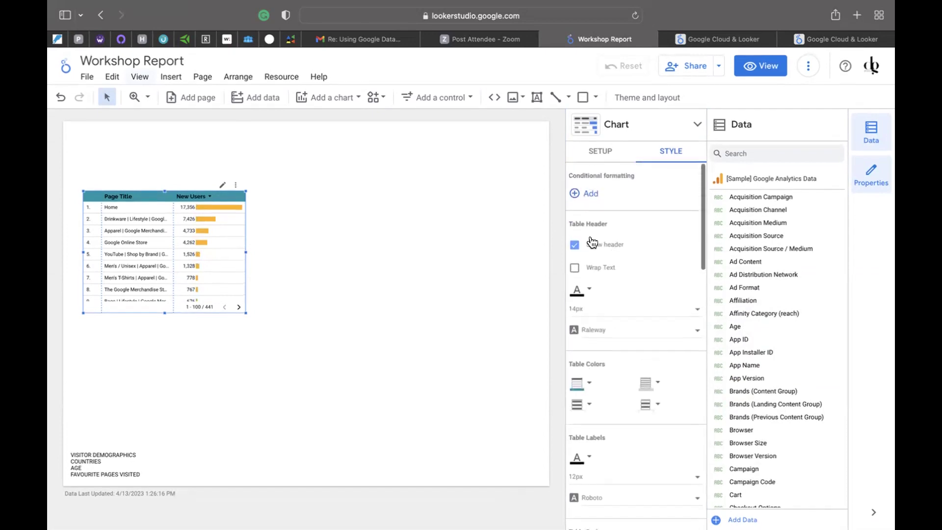
Browse the available dimensions, try Clothing by Gender as the table's second dimension, and remove it again
{"action": "left_click", "coordinate": [600, 148]}
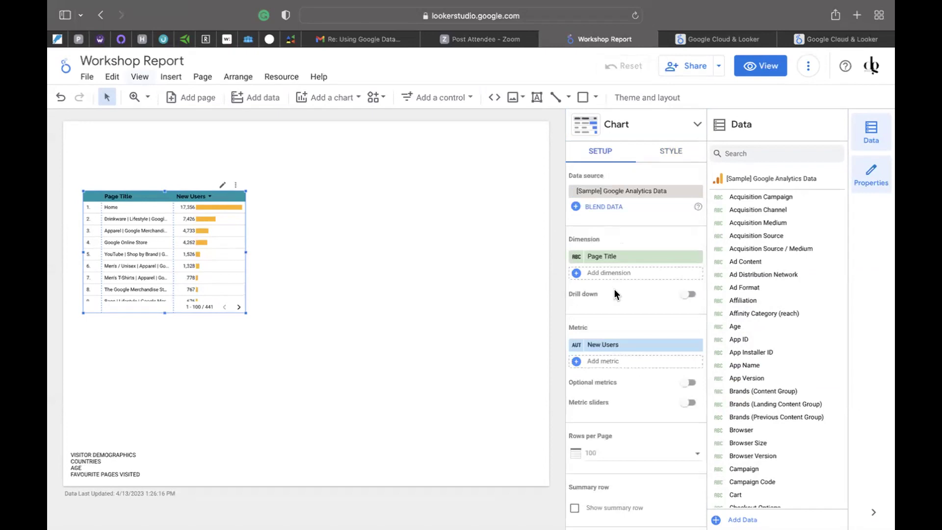
{"action": "left_click", "coordinate": [577, 272]}
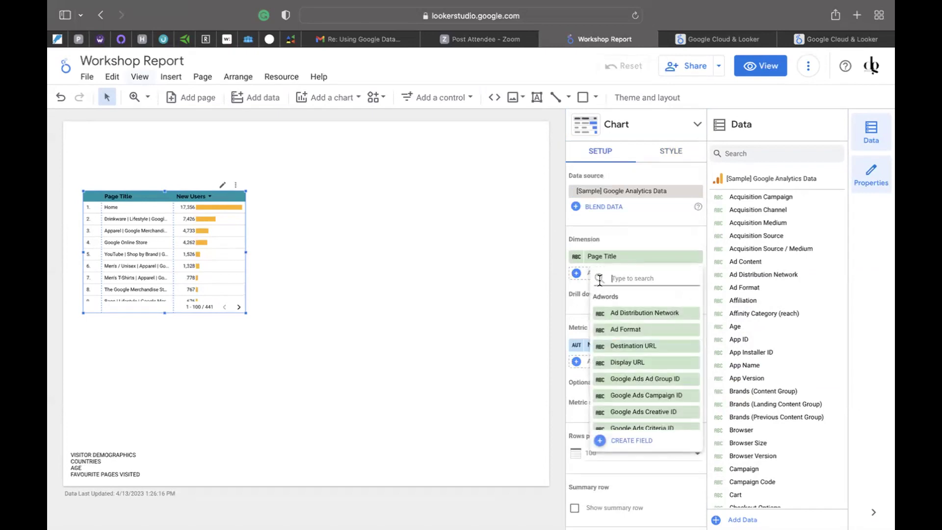
{"action": "scroll", "coordinate": [624, 352], "scroll_direction": "down", "scroll_amount": 1}
{"action": "scroll", "coordinate": [625, 352], "scroll_direction": "down", "scroll_amount": 5}
{"action": "scroll", "coordinate": [625, 353], "scroll_direction": "down", "scroll_amount": 5}
{"action": "scroll", "coordinate": [624, 353], "scroll_direction": "down", "scroll_amount": 10}
{"action": "scroll", "coordinate": [625, 354], "scroll_direction": "down", "scroll_amount": 3}
{"action": "scroll", "coordinate": [624, 352], "scroll_direction": "down", "scroll_amount": 2}
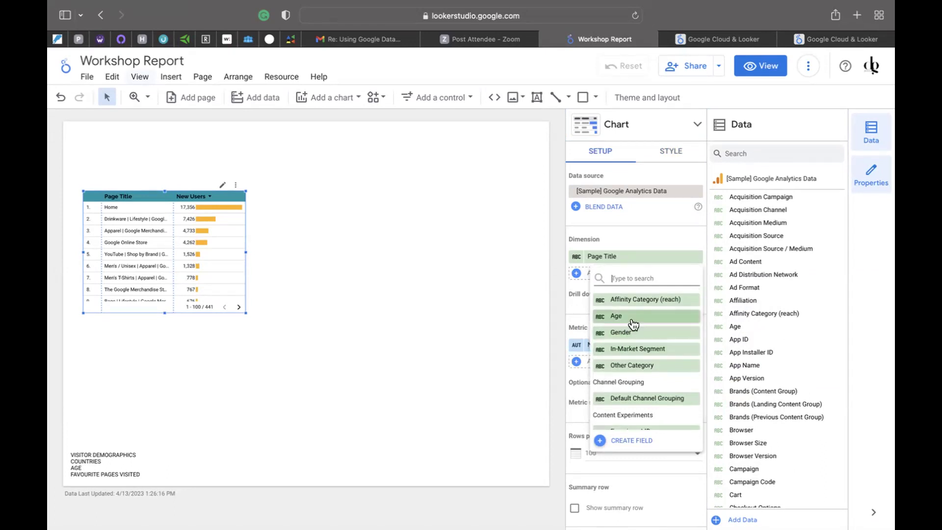
{"action": "scroll", "coordinate": [628, 339], "scroll_direction": "down", "scroll_amount": 6}
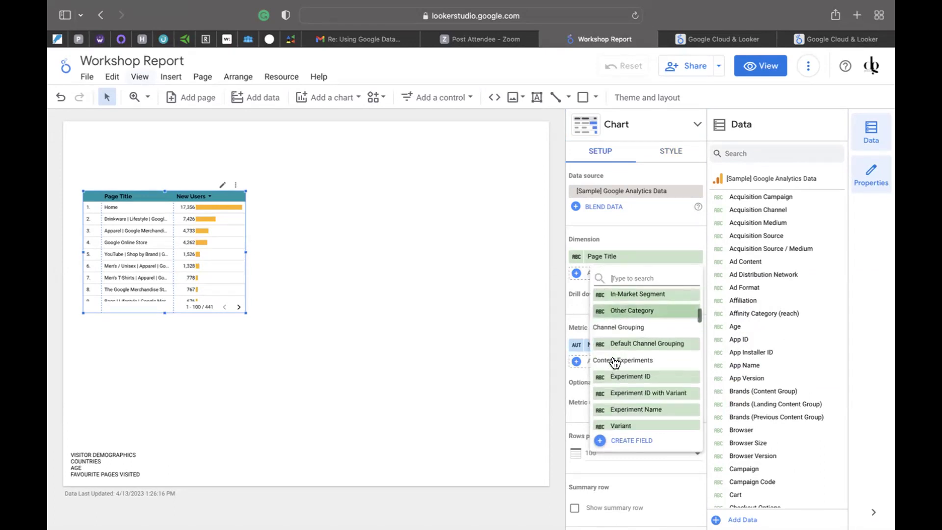
{"action": "scroll", "coordinate": [615, 363], "scroll_direction": "up", "scroll_amount": 3}
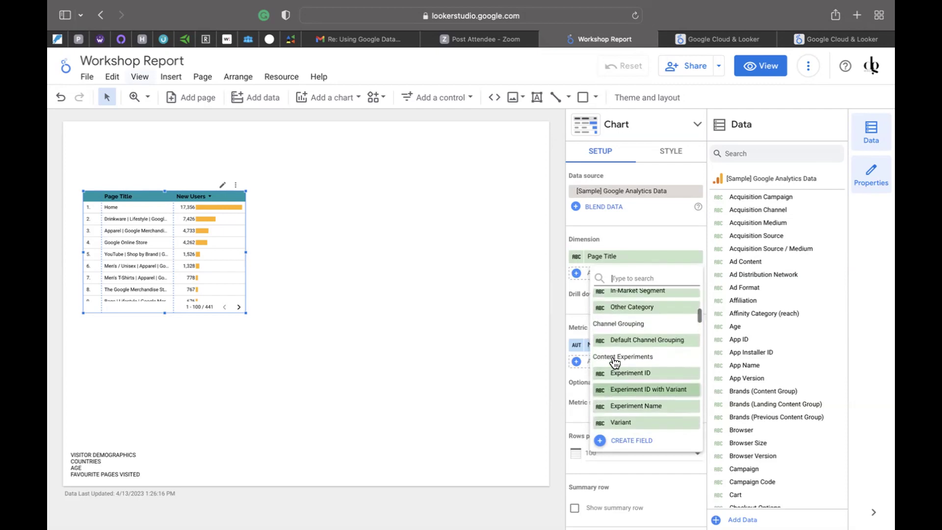
{"action": "scroll", "coordinate": [615, 363], "scroll_direction": "down", "scroll_amount": 5}
{"action": "scroll", "coordinate": [615, 361], "scroll_direction": "down", "scroll_amount": 2}
{"action": "scroll", "coordinate": [615, 363], "scroll_direction": "up", "scroll_amount": 8}
{"action": "scroll", "coordinate": [615, 363], "scroll_direction": "down", "scroll_amount": 5}
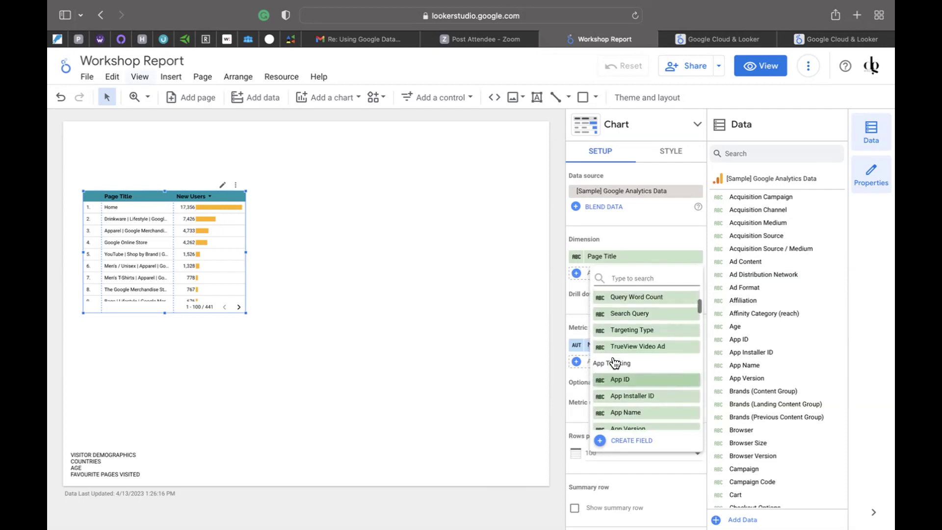
{"action": "left_click", "coordinate": [615, 363]}
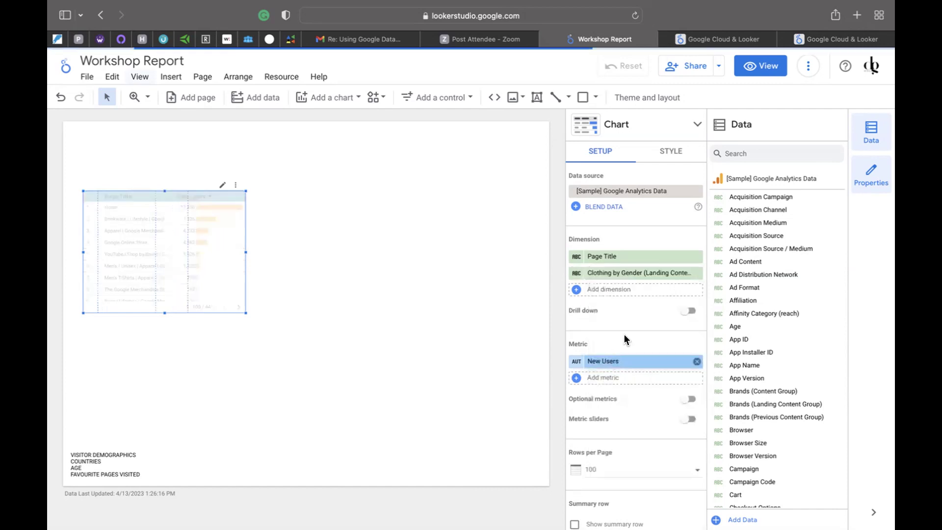
{"action": "left_click", "coordinate": [610, 274]}
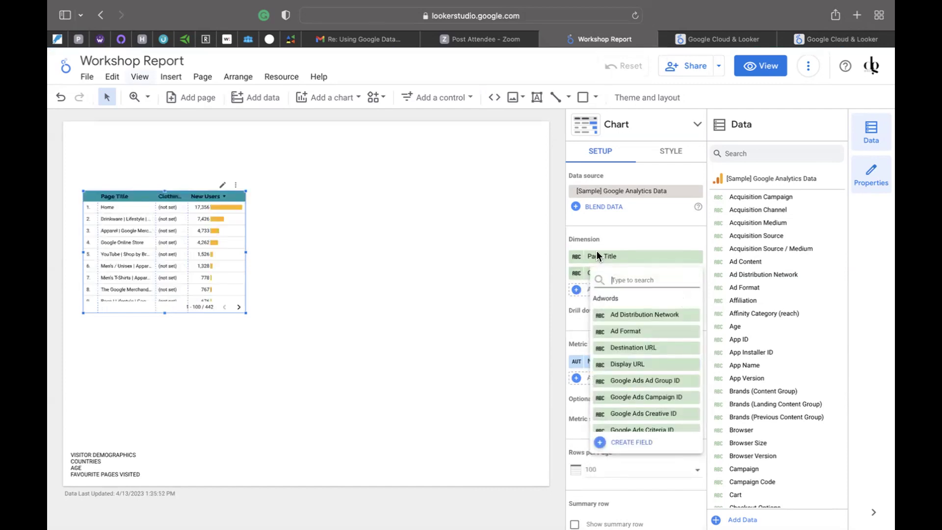
{"action": "left_click", "coordinate": [638, 231]}
{"action": "left_click", "coordinate": [695, 272]}
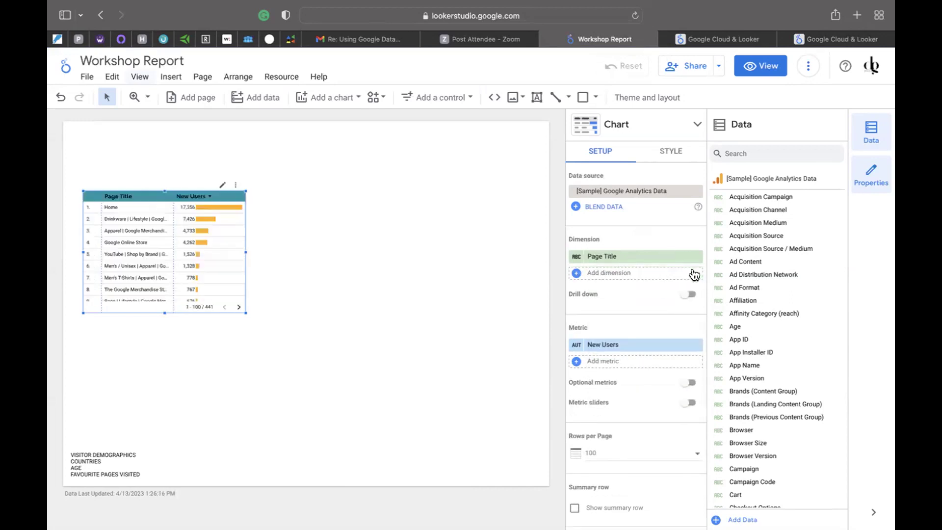
Search the dimensions for "SESSIO", try GA session goal as the table's second dimension, and remove it
{"action": "left_click", "coordinate": [630, 268]}
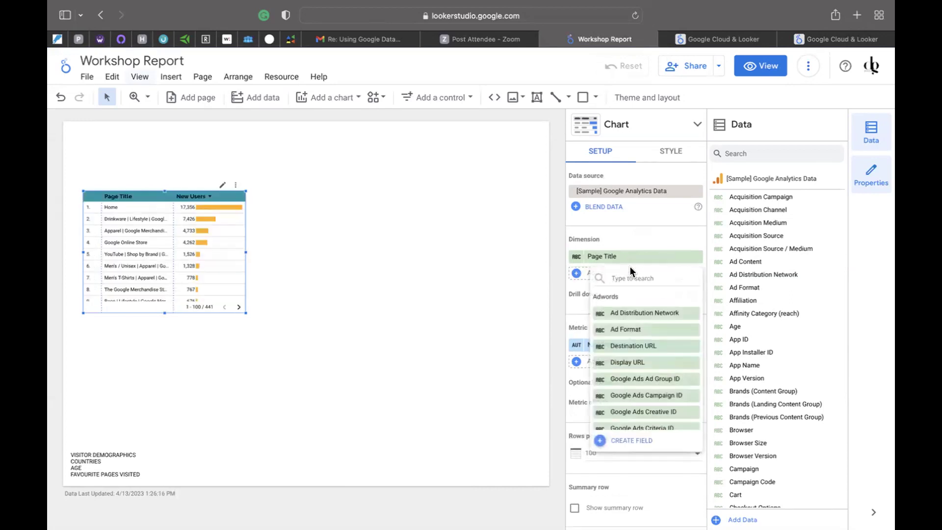
{"action": "type", "text": "SE"}
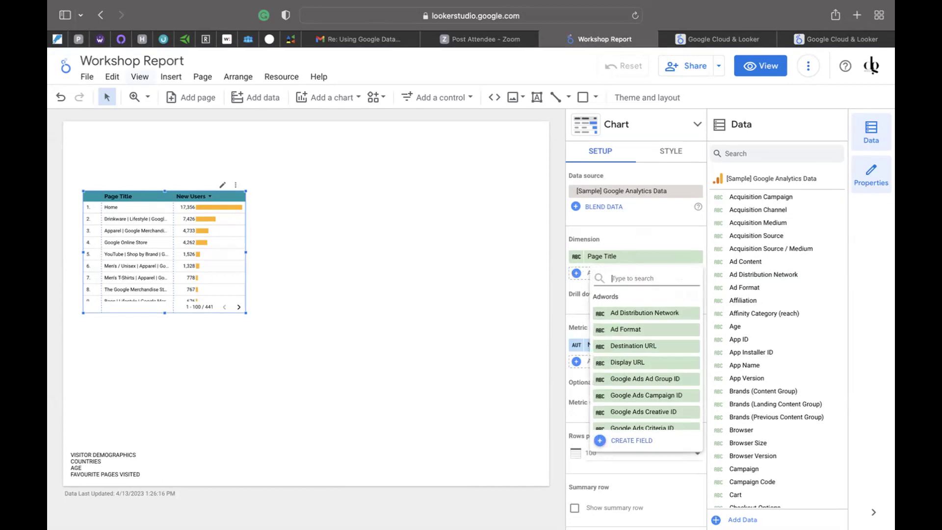
{"action": "type", "text": "SSIO"}
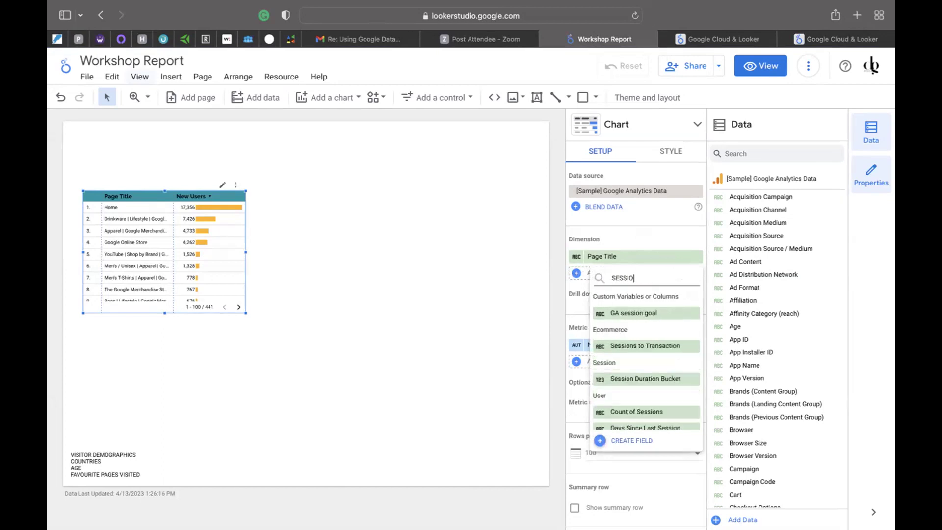
{"action": "left_click", "coordinate": [610, 312]}
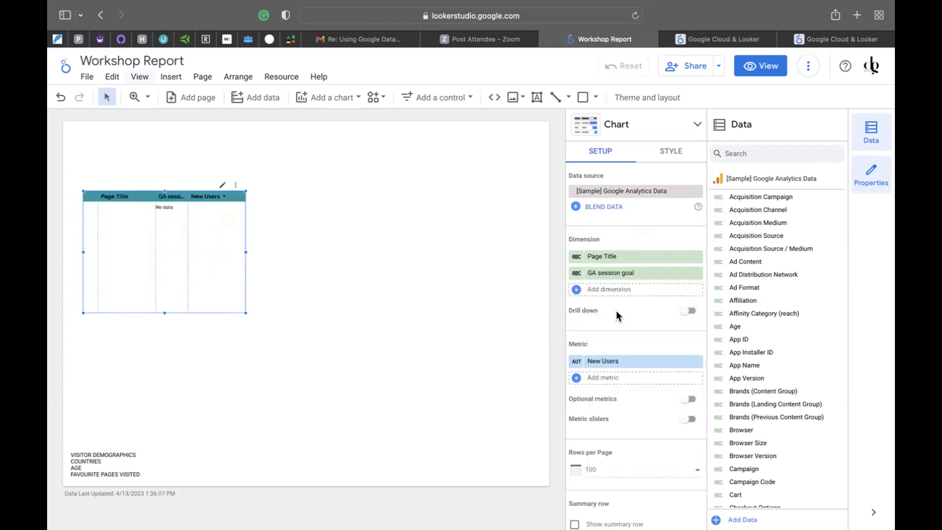
{"action": "left_click", "coordinate": [694, 274]}
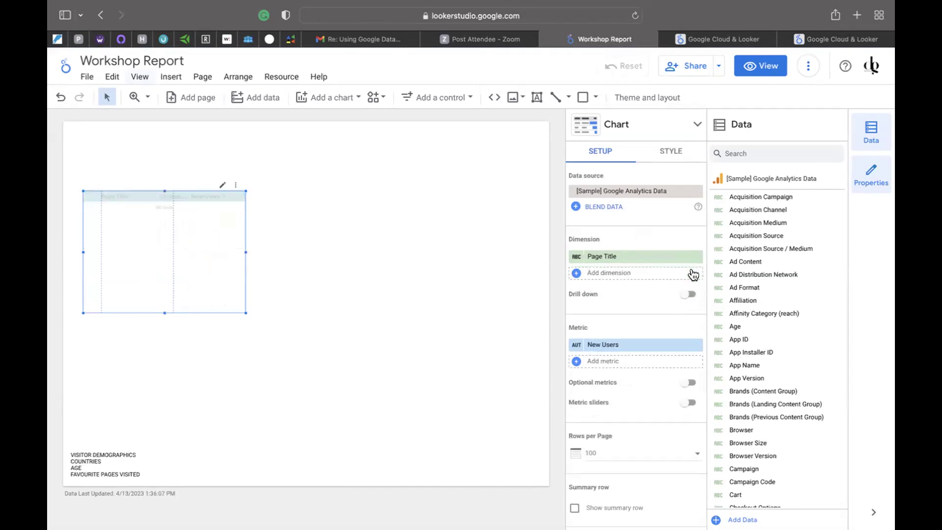
Try Search Destination Page from the Internal Search group as the table's second dimension and remove it
{"action": "left_click", "coordinate": [652, 272]}
{"action": "scroll", "coordinate": [633, 369], "scroll_direction": "down", "scroll_amount": 10}
{"action": "scroll", "coordinate": [633, 369], "scroll_direction": "down", "scroll_amount": 10}
{"action": "scroll", "coordinate": [633, 369], "scroll_direction": "down", "scroll_amount": 10}
{"action": "scroll", "coordinate": [631, 369], "scroll_direction": "down", "scroll_amount": 10}
{"action": "scroll", "coordinate": [632, 369], "scroll_direction": "down", "scroll_amount": 10}
{"action": "scroll", "coordinate": [632, 370], "scroll_direction": "down", "scroll_amount": 10}
{"action": "scroll", "coordinate": [632, 369], "scroll_direction": "down", "scroll_amount": 10}
{"action": "scroll", "coordinate": [632, 369], "scroll_direction": "down", "scroll_amount": 5}
{"action": "scroll", "coordinate": [632, 370], "scroll_direction": "down", "scroll_amount": 10}
{"action": "scroll", "coordinate": [632, 369], "scroll_direction": "down", "scroll_amount": 8}
{"action": "scroll", "coordinate": [633, 370], "scroll_direction": "down", "scroll_amount": 8}
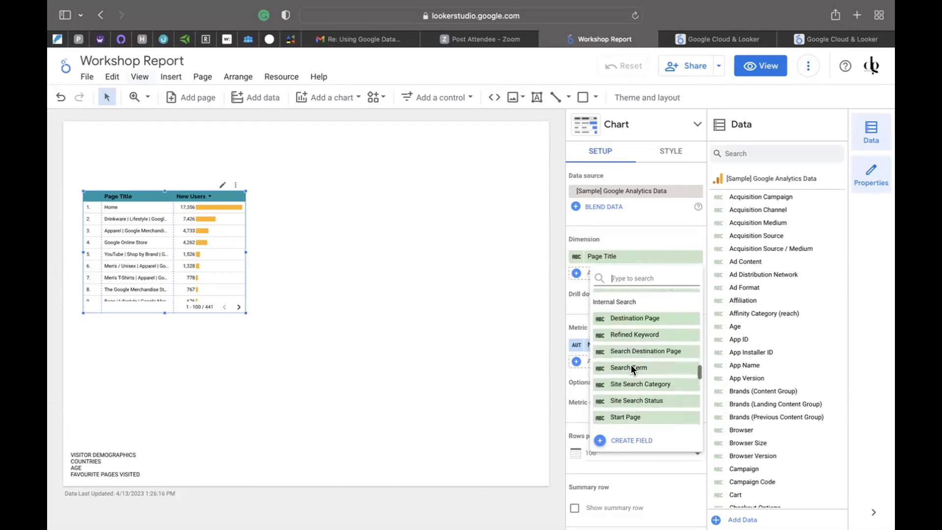
{"action": "left_click", "coordinate": [632, 352]}
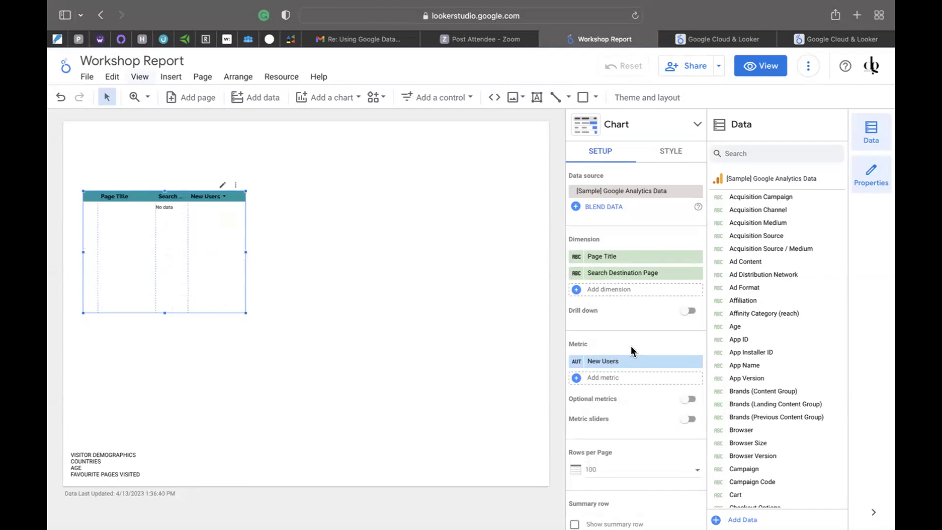
{"action": "left_click", "coordinate": [695, 272]}
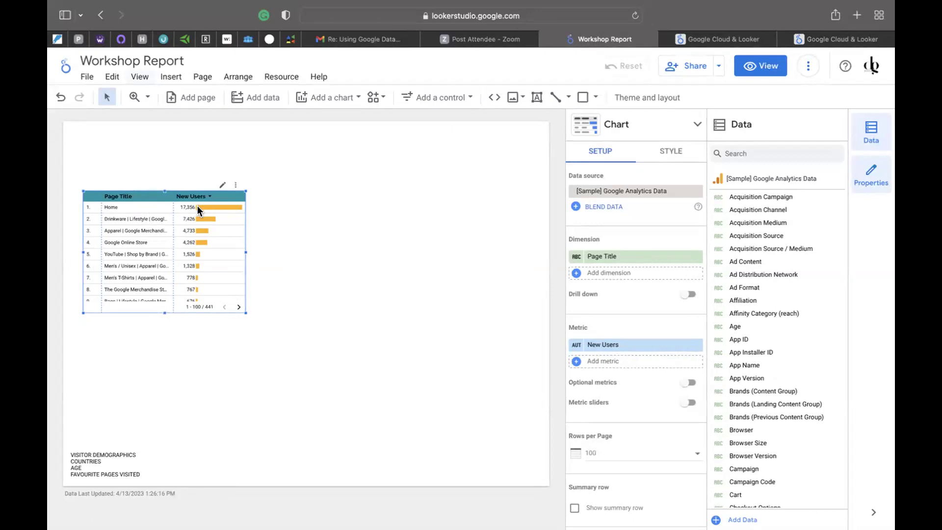
{"action": "mouse_move", "coordinate": [197, 204]}
{"action": "left_click", "coordinate": [666, 151]}
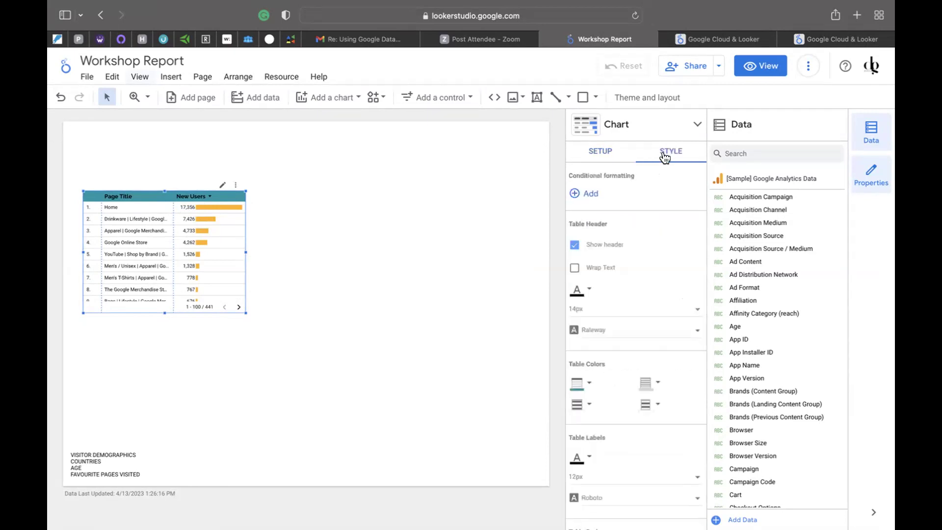
{"action": "scroll", "coordinate": [635, 316], "scroll_direction": "down", "scroll_amount": 3}
{"action": "scroll", "coordinate": [635, 318], "scroll_direction": "down", "scroll_amount": 4}
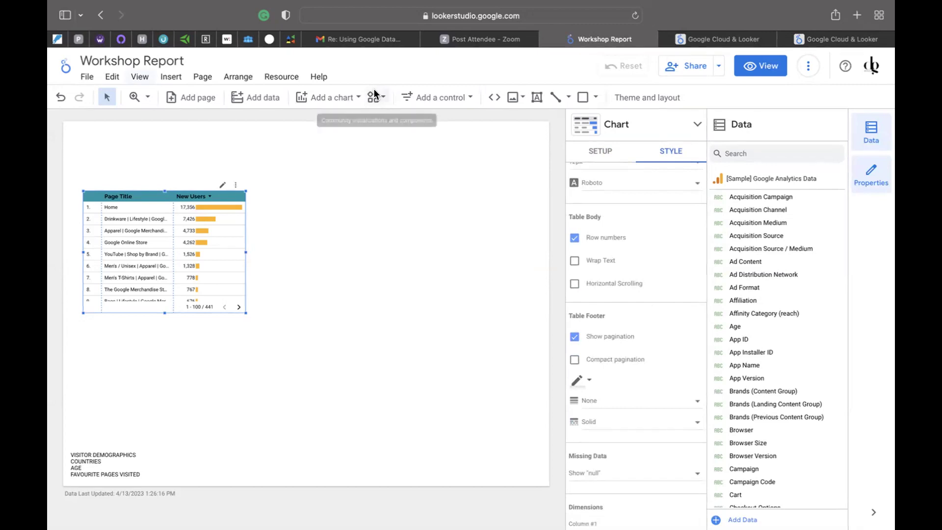
{"action": "left_click", "coordinate": [345, 158]}
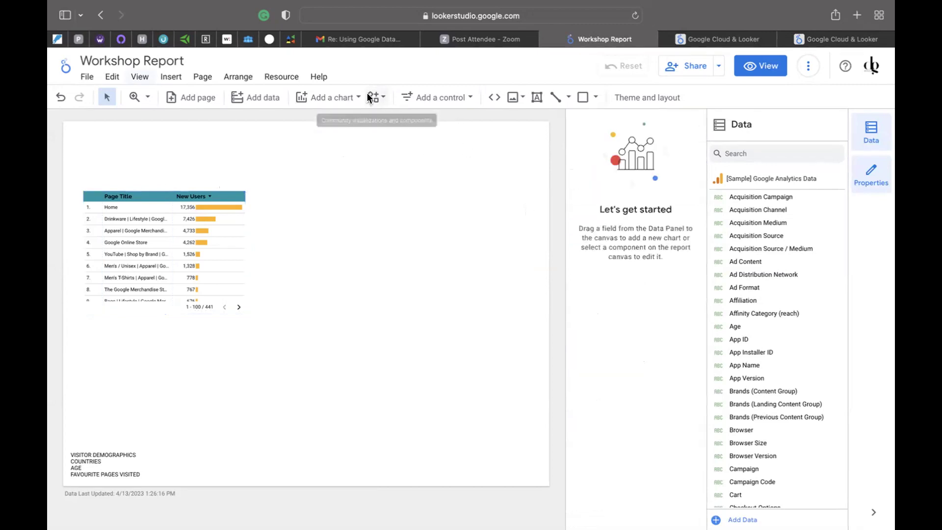
Add the Geo Network field Region as the table's second dimension after Page Title
{"action": "left_click", "coordinate": [202, 286]}
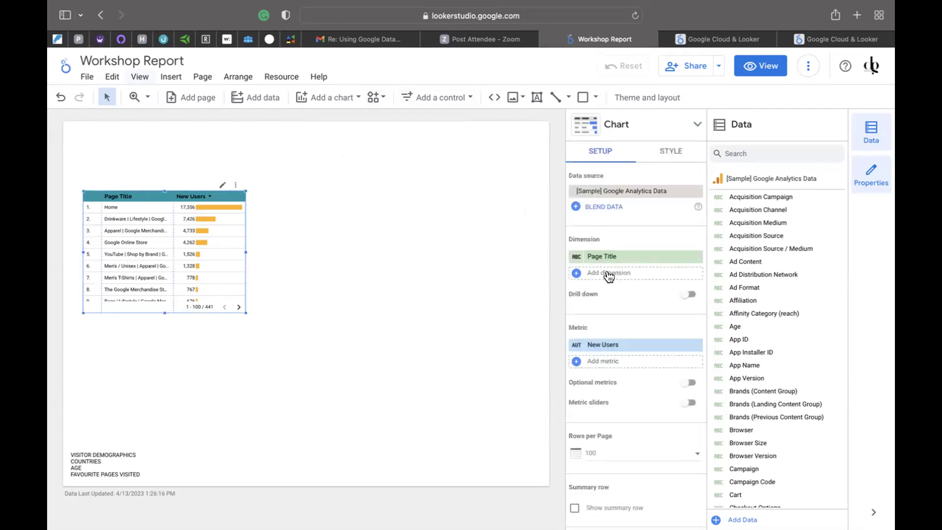
{"action": "left_click", "coordinate": [588, 275]}
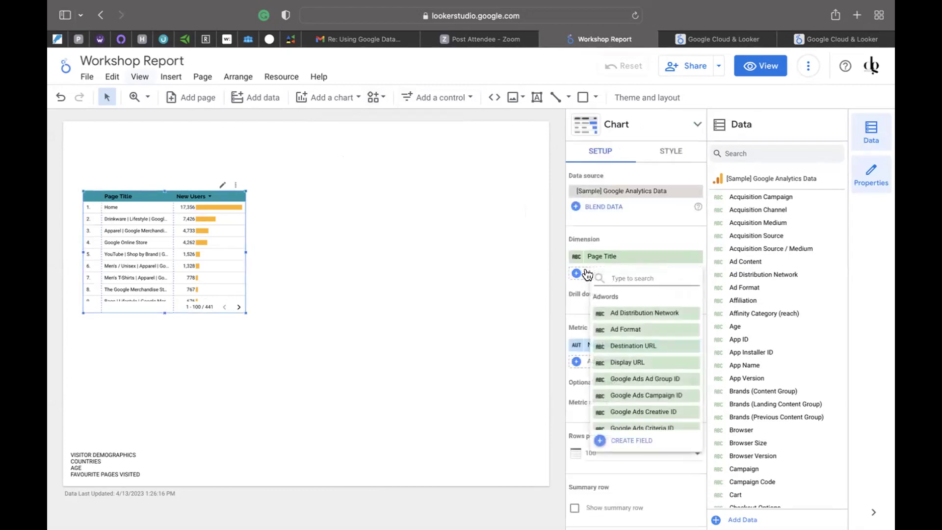
{"action": "type", "text": "REGIO"}
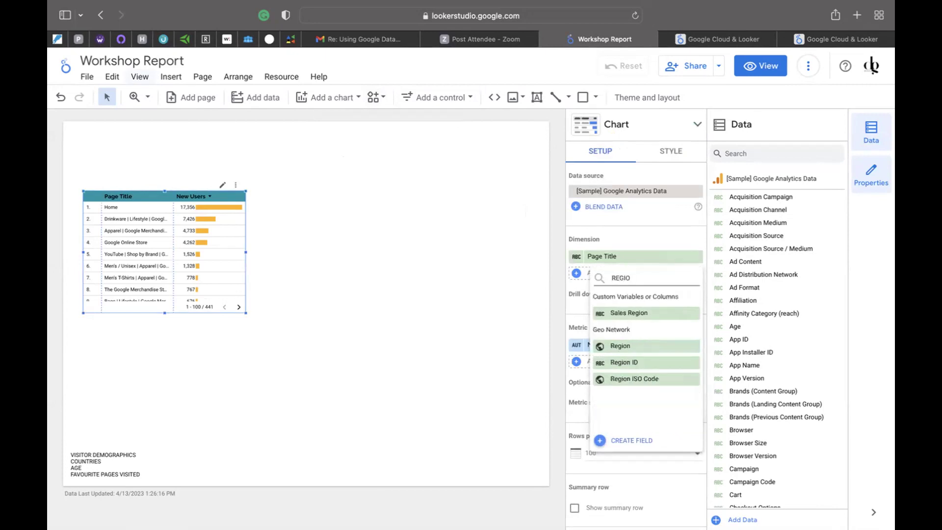
{"action": "left_click", "coordinate": [617, 346]}
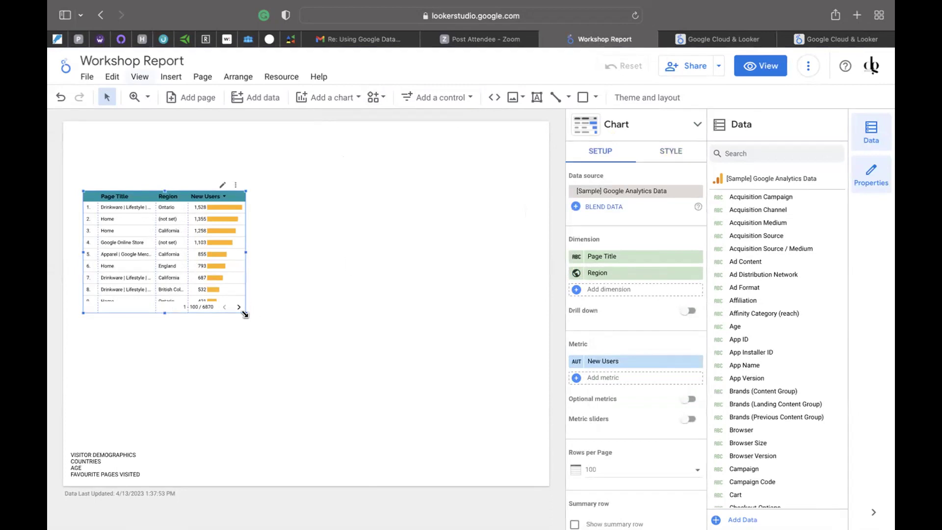
Enlarge the table from its lower-right corner to about one and a half times its width and height
{"action": "left_click_drag", "start_coordinate": [244, 312], "coordinate": [315, 380]}
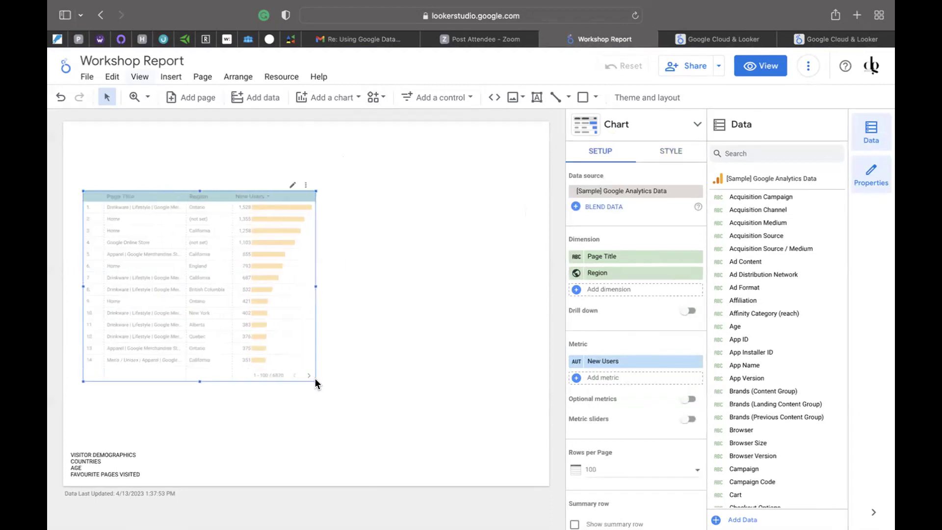
{"action": "left_click", "coordinate": [381, 329]}
{"action": "left_click", "coordinate": [279, 269]}
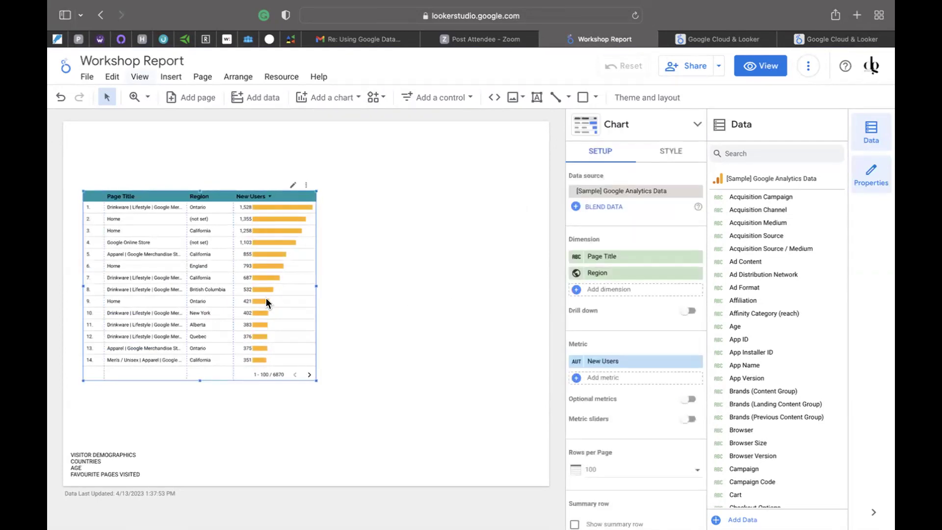
Examine the enlarged table's rows and look through its style options, from the table header to the chart header
{"action": "scroll", "coordinate": [266, 298], "scroll_direction": "down", "scroll_amount": 6}
{"action": "scroll", "coordinate": [266, 298], "scroll_direction": "up", "scroll_amount": 6}
{"action": "left_click", "coordinate": [666, 154]}
{"action": "scroll", "coordinate": [616, 328], "scroll_direction": "down", "scroll_amount": 3}
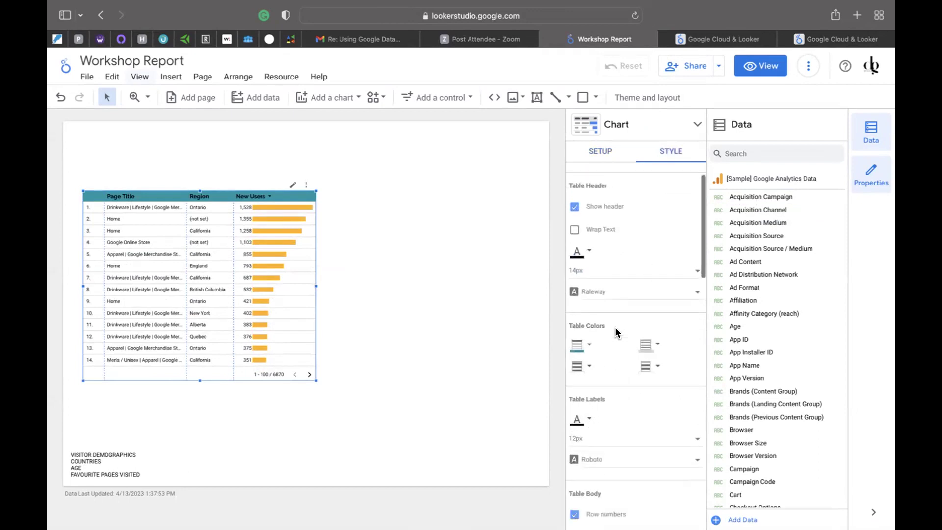
{"action": "scroll", "coordinate": [614, 337], "scroll_direction": "down", "scroll_amount": 10}
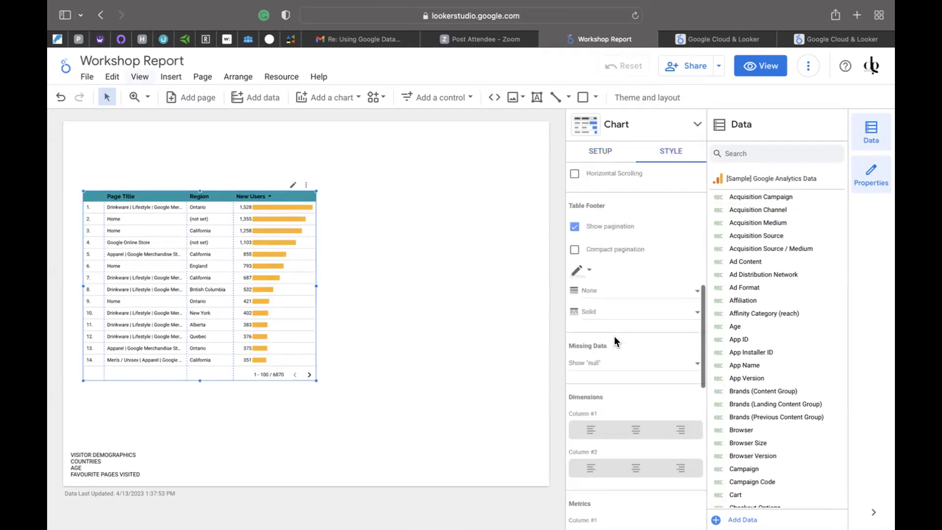
{"action": "scroll", "coordinate": [614, 339], "scroll_direction": "down", "scroll_amount": 5}
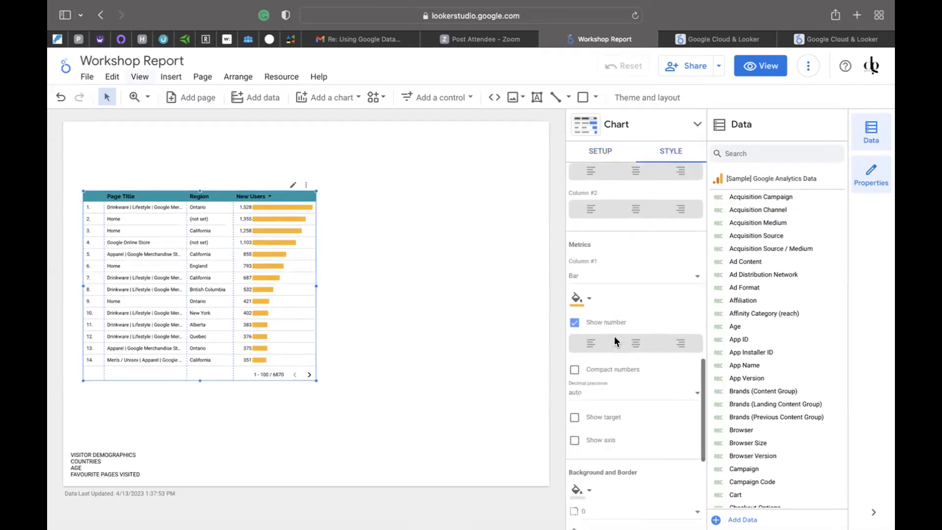
{"action": "scroll", "coordinate": [614, 341], "scroll_direction": "down", "scroll_amount": 4}
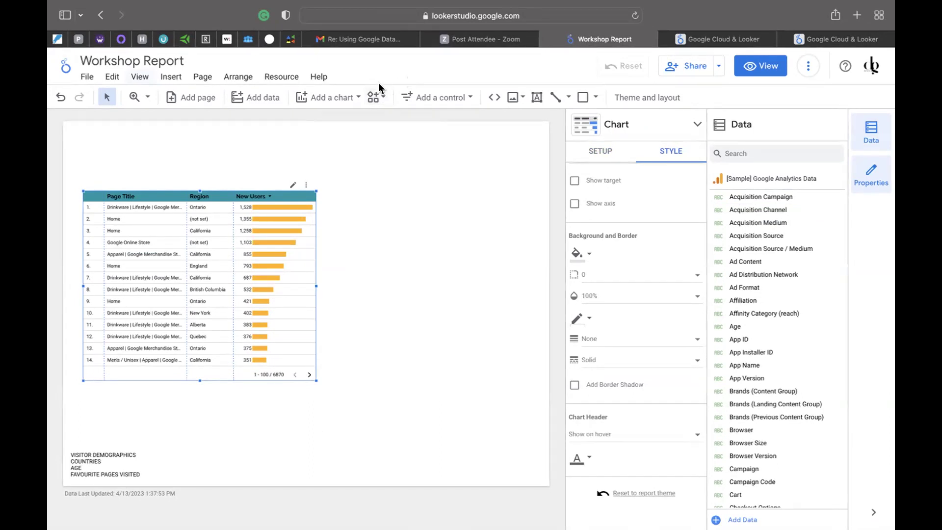
{"action": "left_click", "coordinate": [344, 139]}
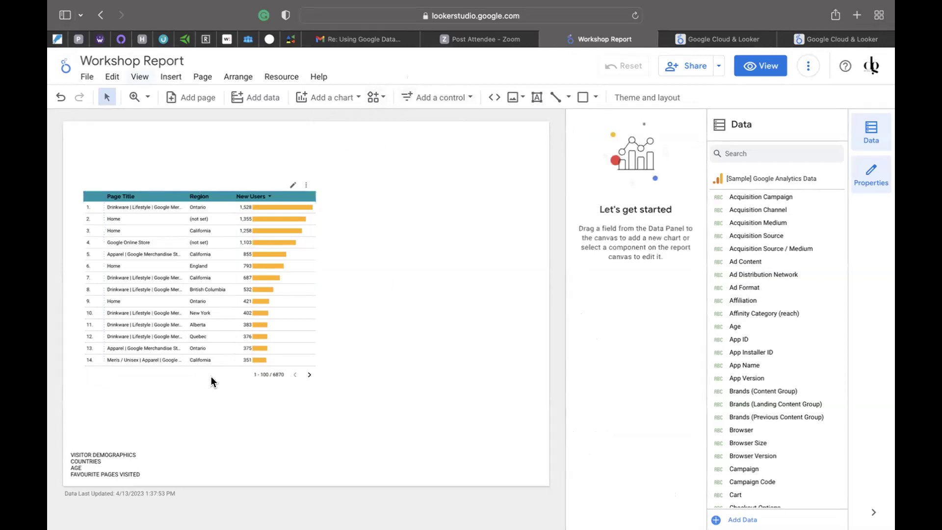
{"action": "left_click", "coordinate": [260, 249]}
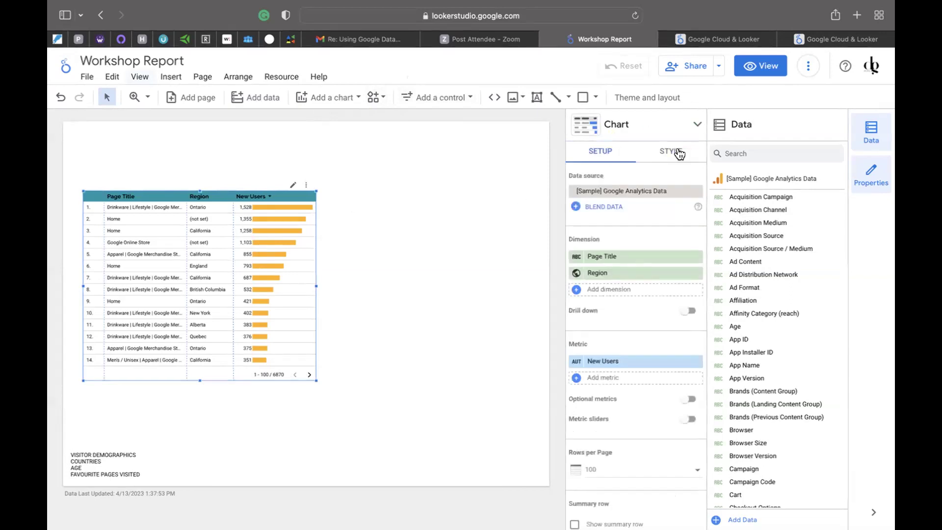
Look through the table's style options, from table colors and labels to metric bars and the background and border settings
{"action": "left_click", "coordinate": [680, 153]}
{"action": "scroll", "coordinate": [633, 339], "scroll_direction": "down", "scroll_amount": 3}
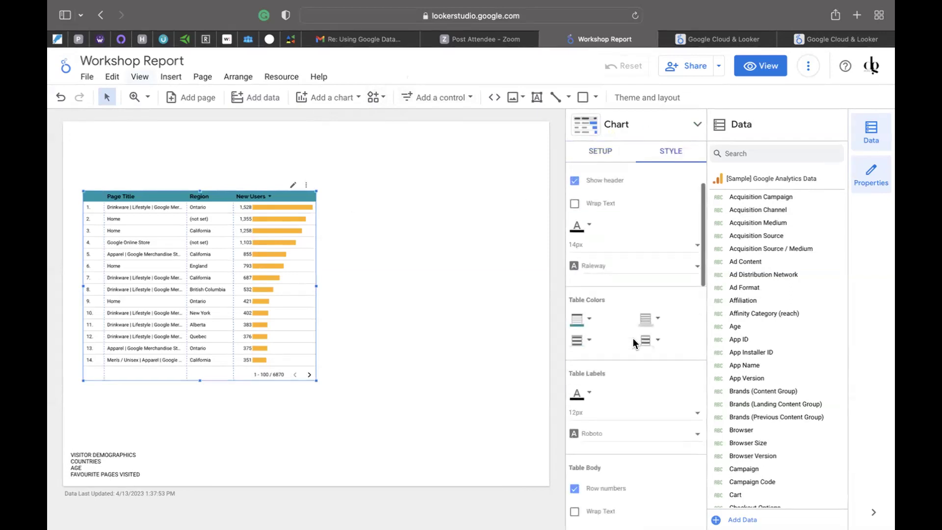
{"action": "scroll", "coordinate": [633, 341], "scroll_direction": "down", "scroll_amount": 5}
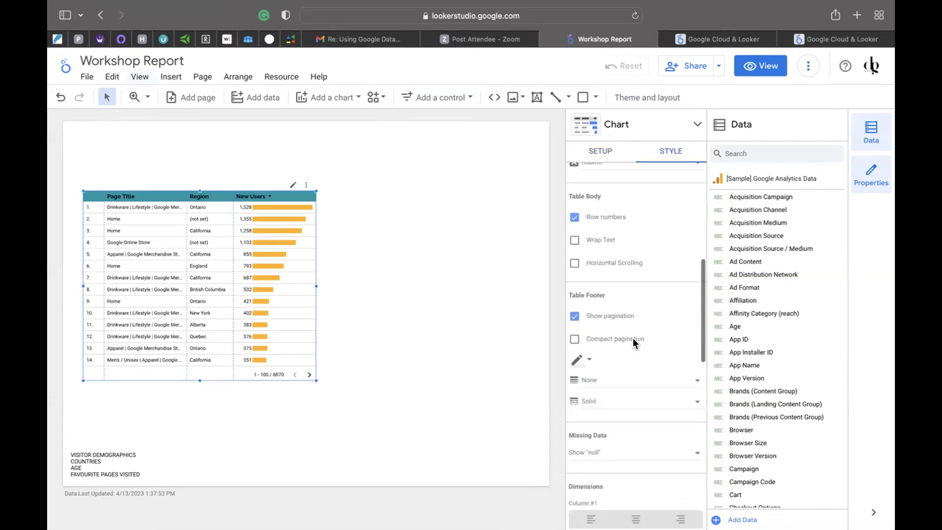
{"action": "scroll", "coordinate": [633, 342], "scroll_direction": "down", "scroll_amount": 2}
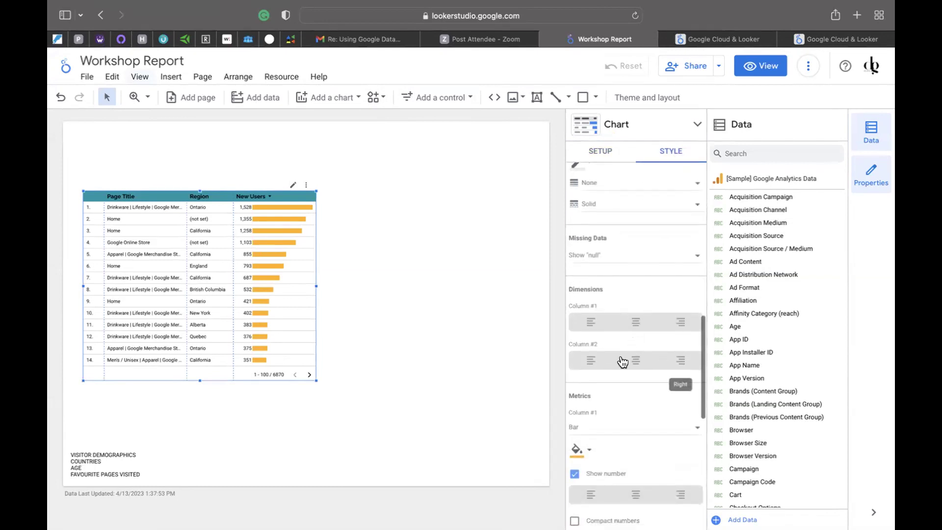
{"action": "scroll", "coordinate": [616, 399], "scroll_direction": "down", "scroll_amount": 5}
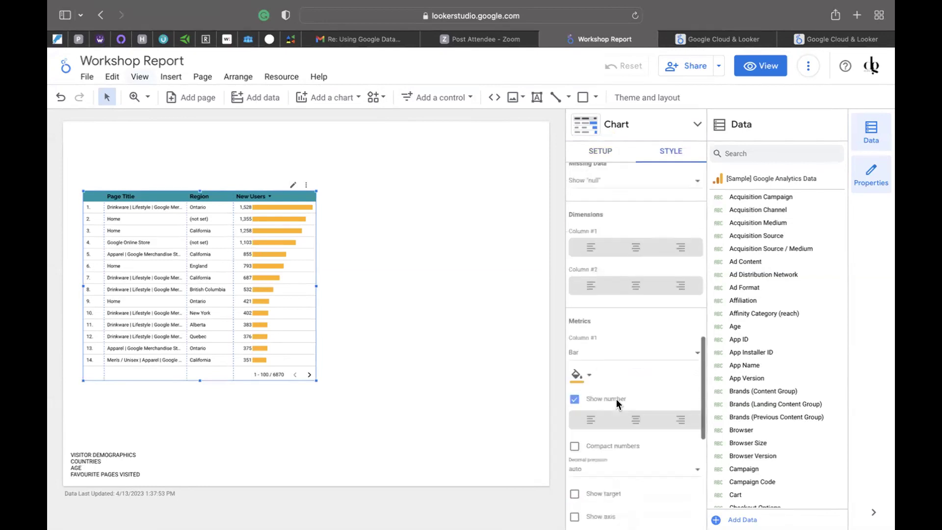
{"action": "scroll", "coordinate": [616, 399], "scroll_direction": "down", "scroll_amount": 5}
{"action": "scroll", "coordinate": [616, 399], "scroll_direction": "up", "scroll_amount": 4}
{"action": "scroll", "coordinate": [617, 399], "scroll_direction": "up", "scroll_amount": 3}
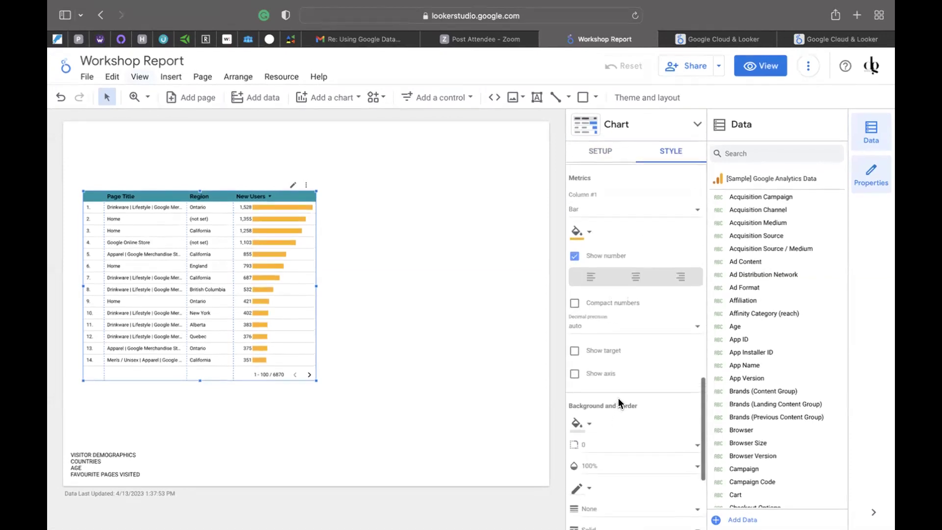
{"action": "scroll", "coordinate": [618, 398], "scroll_direction": "up", "scroll_amount": 2}
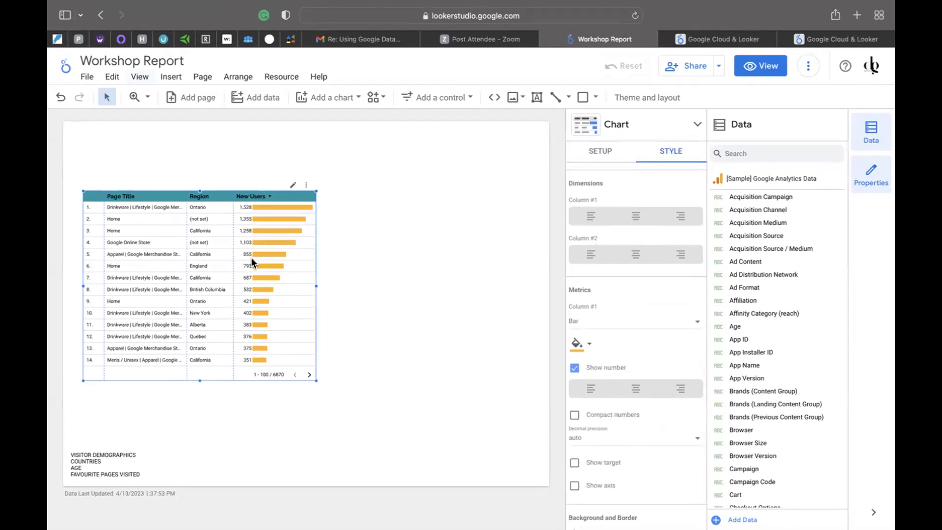
Shrink the table to about three quarters of its width and move it just above the text notes
{"action": "left_click_drag", "start_coordinate": [315, 189], "coordinate": [259, 209]}
{"action": "left_click_drag", "start_coordinate": [204, 249], "coordinate": [195, 299]}
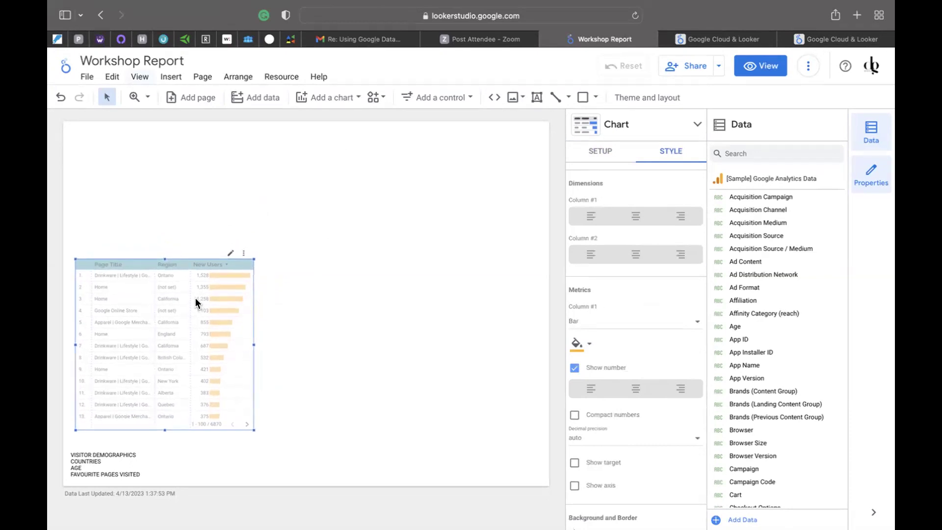
{"action": "left_click", "coordinate": [355, 201]}
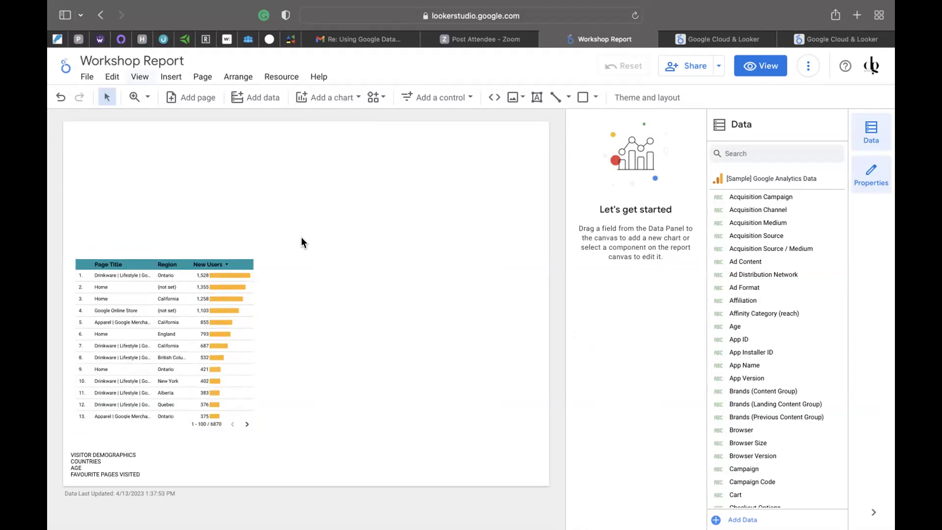
Insert a column chart beside the table, drawn slightly wider than the table and about as tall
{"action": "left_click", "coordinate": [318, 97]}
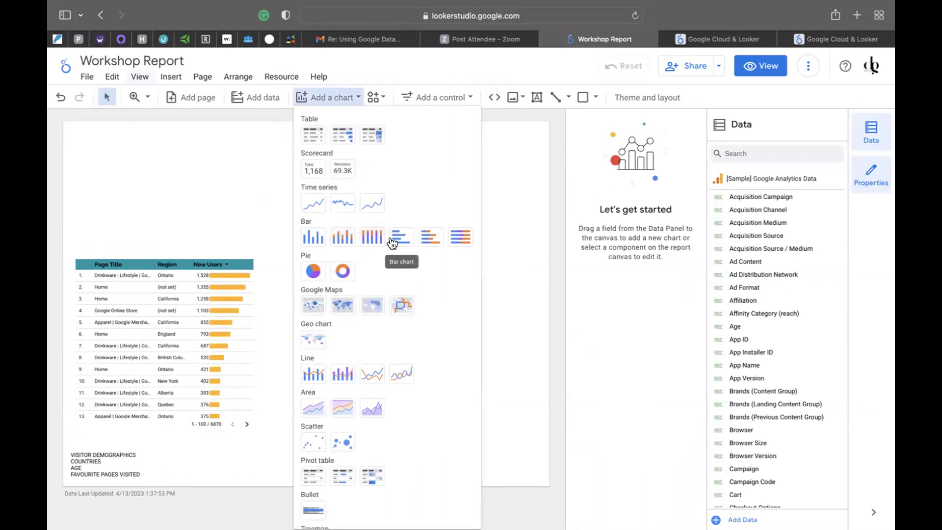
{"action": "scroll", "coordinate": [420, 304], "scroll_direction": "down", "scroll_amount": 3}
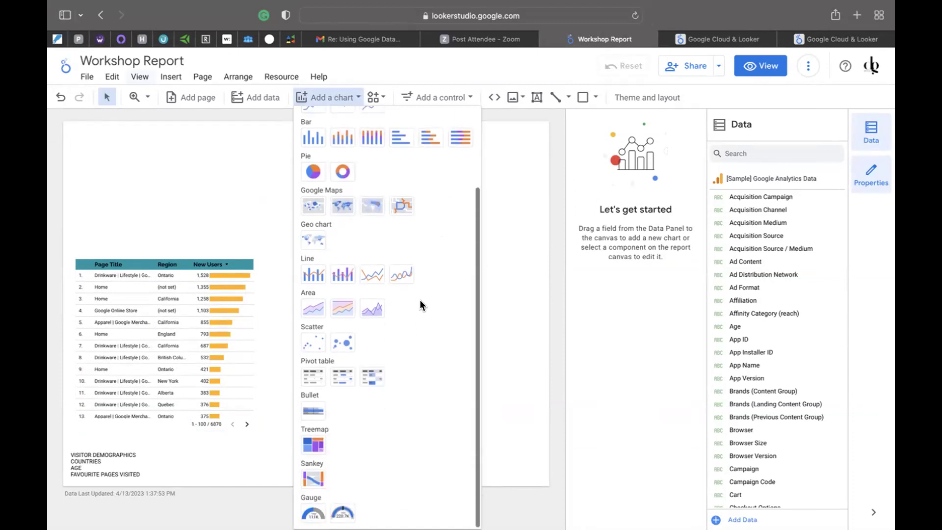
{"action": "scroll", "coordinate": [421, 302], "scroll_direction": "up", "scroll_amount": 3}
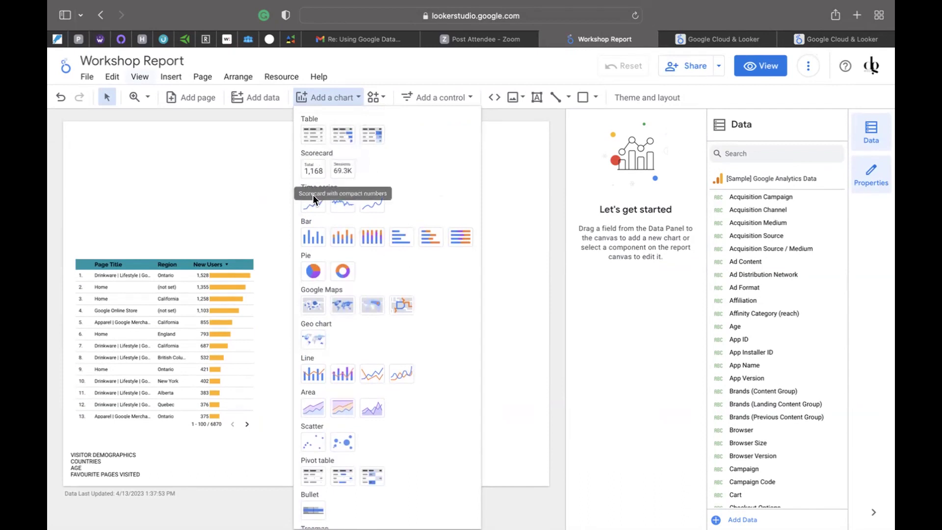
{"action": "scroll", "coordinate": [402, 281], "scroll_direction": "down", "scroll_amount": 3}
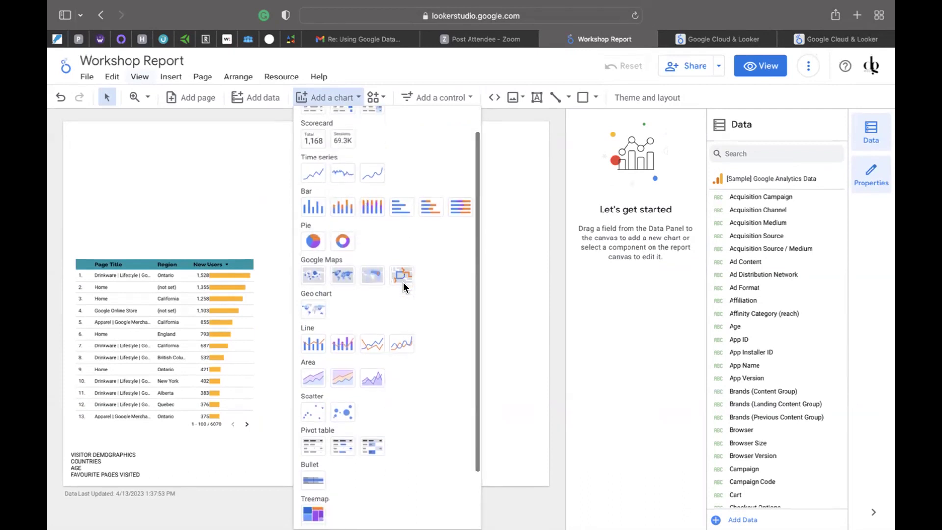
{"action": "scroll", "coordinate": [402, 281], "scroll_direction": "up", "scroll_amount": 3}
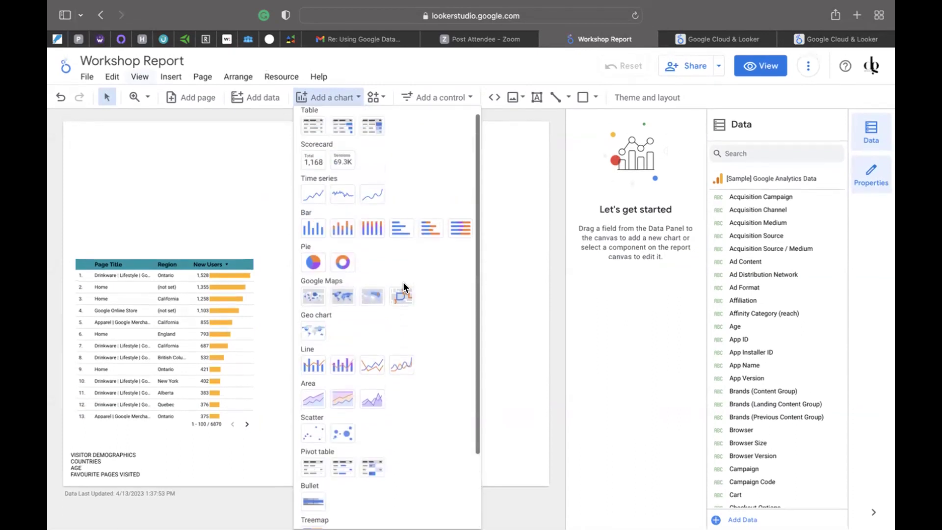
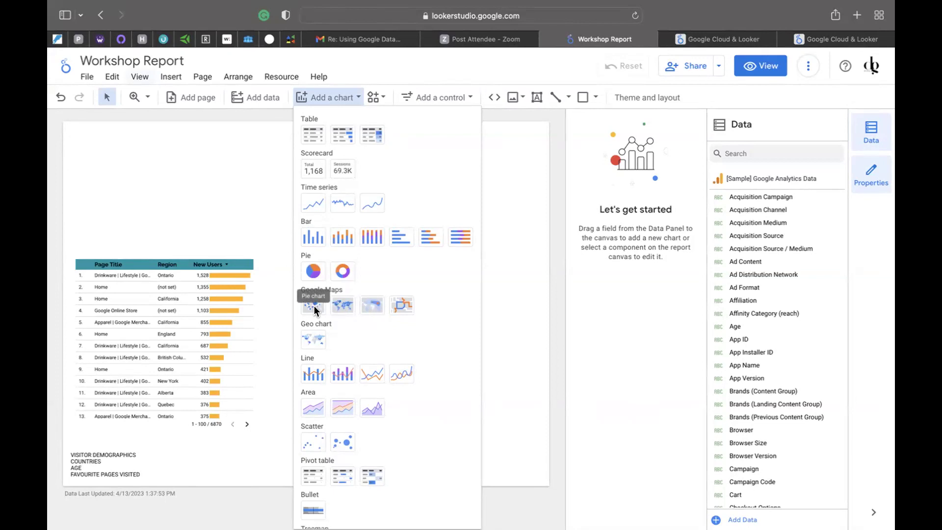
{"action": "left_click", "coordinate": [312, 235]}
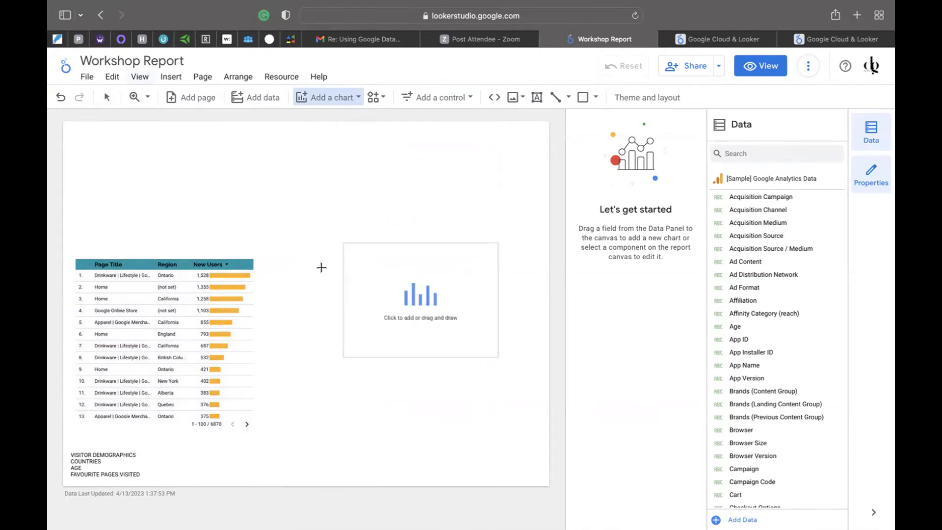
{"action": "mouse_move", "coordinate": [285, 266]}
{"action": "left_mouse_down"}
{"action": "mouse_move", "coordinate": [441, 311]}
{"action": "mouse_move", "coordinate": [448, 367]}
{"action": "mouse_move", "coordinate": [497, 433]}
{"action": "mouse_move", "coordinate": [509, 434]}
{"action": "left_mouse_up"}
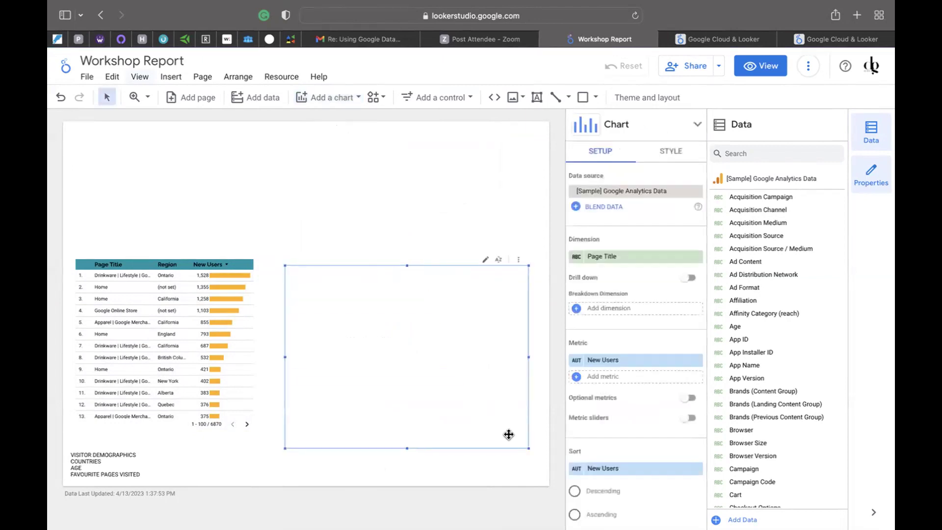
Replace the column chart's Page Title dimension with the Geo Network field Country
{"action": "left_click", "coordinate": [617, 256]}
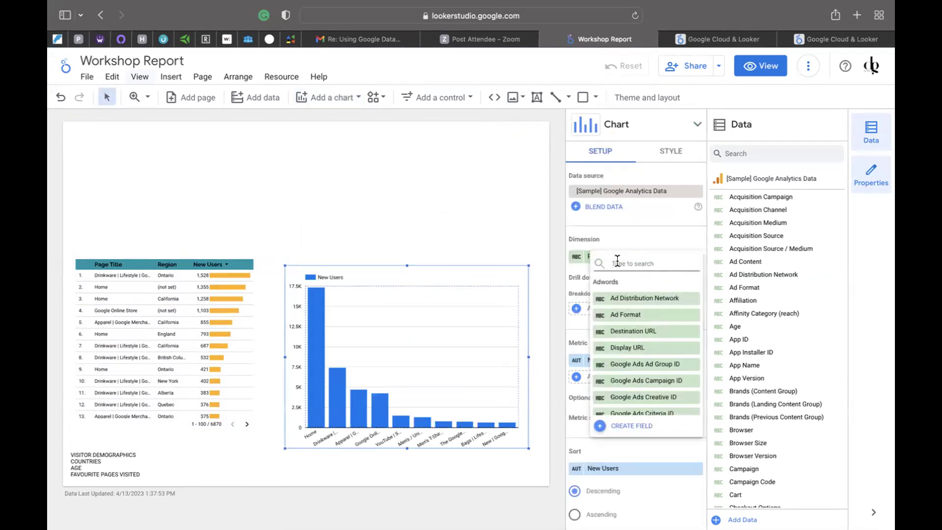
{"action": "type", "text": "COUNTR"}
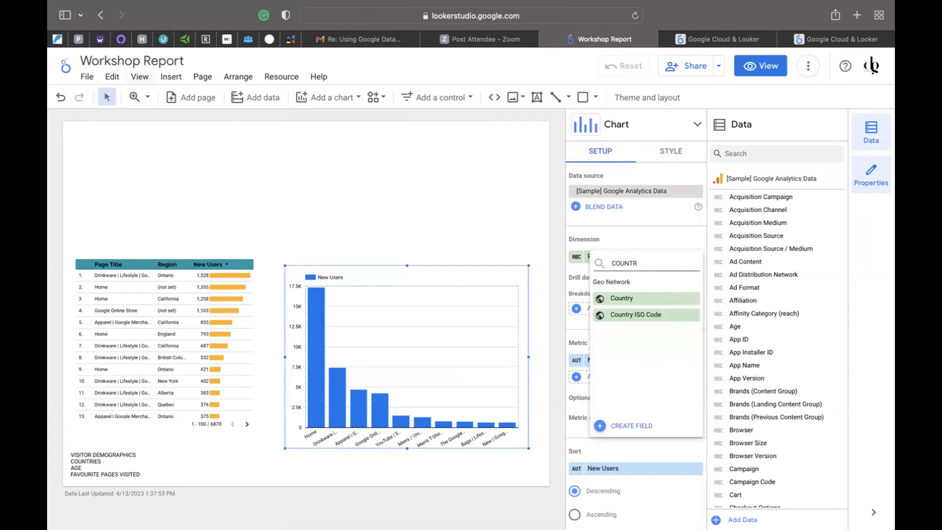
{"action": "left_click", "coordinate": [614, 298]}
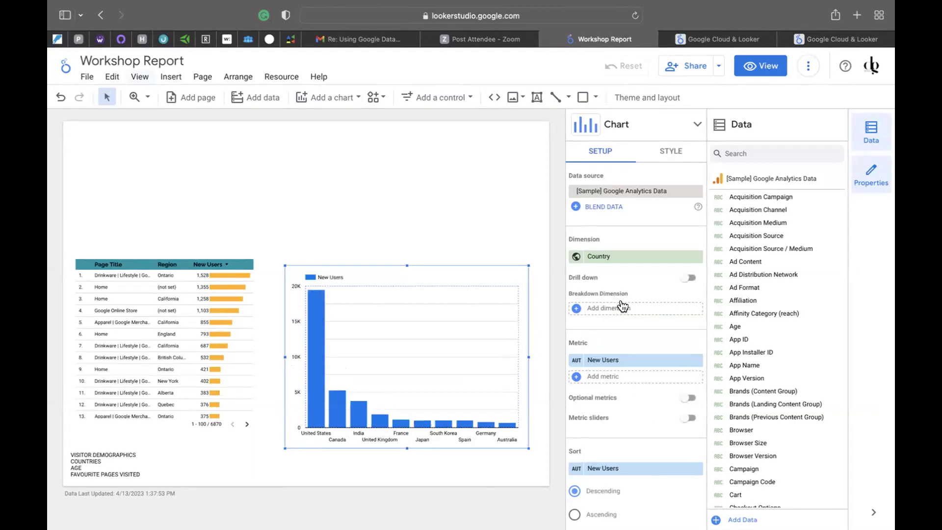
Try AdX Revenue from the Ad Exchange group as the column chart's metric
{"action": "left_click", "coordinate": [633, 364]}
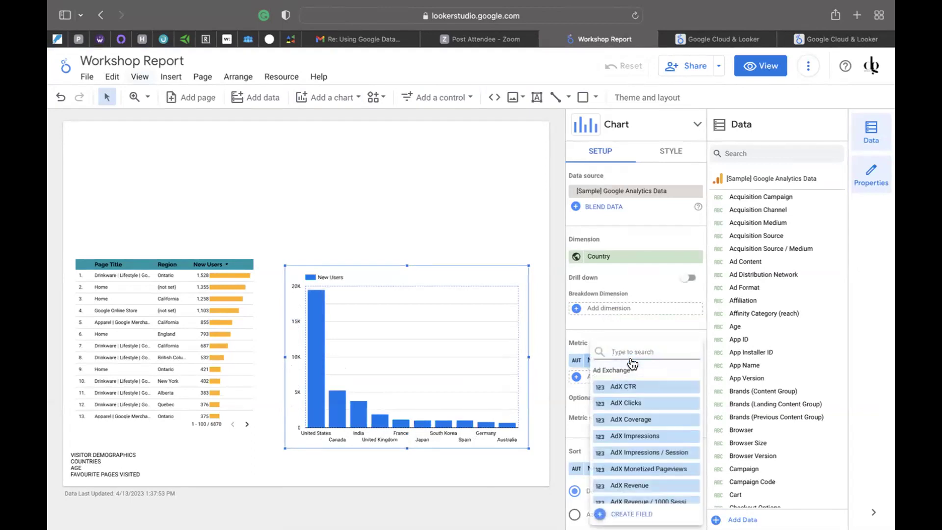
{"action": "scroll", "coordinate": [639, 419], "scroll_direction": "down", "scroll_amount": 2}
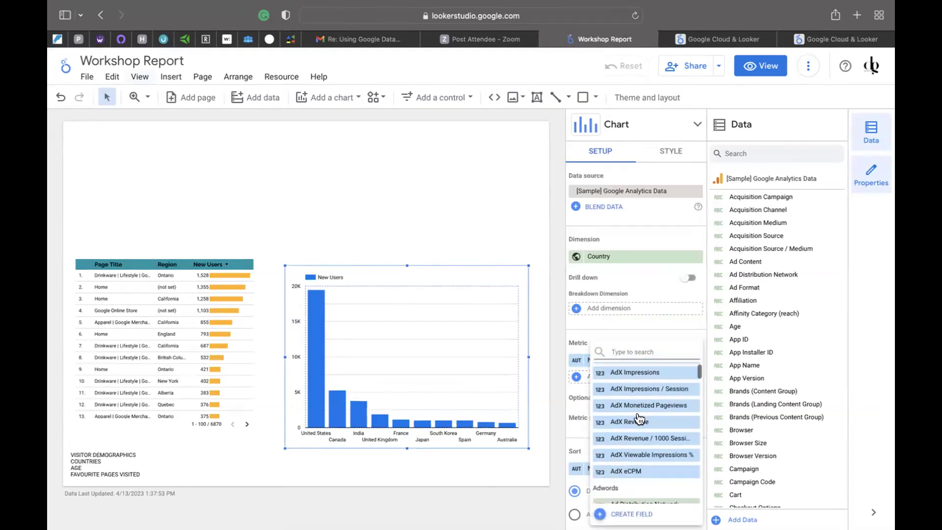
{"action": "scroll", "coordinate": [639, 418], "scroll_direction": "down", "scroll_amount": 2}
{"action": "scroll", "coordinate": [638, 419], "scroll_direction": "up", "scroll_amount": 2}
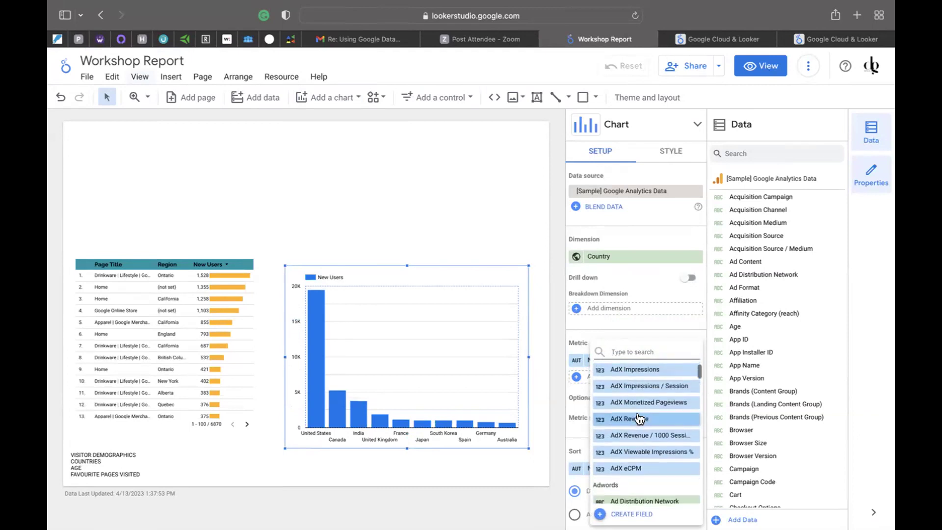
{"action": "left_click", "coordinate": [639, 419]}
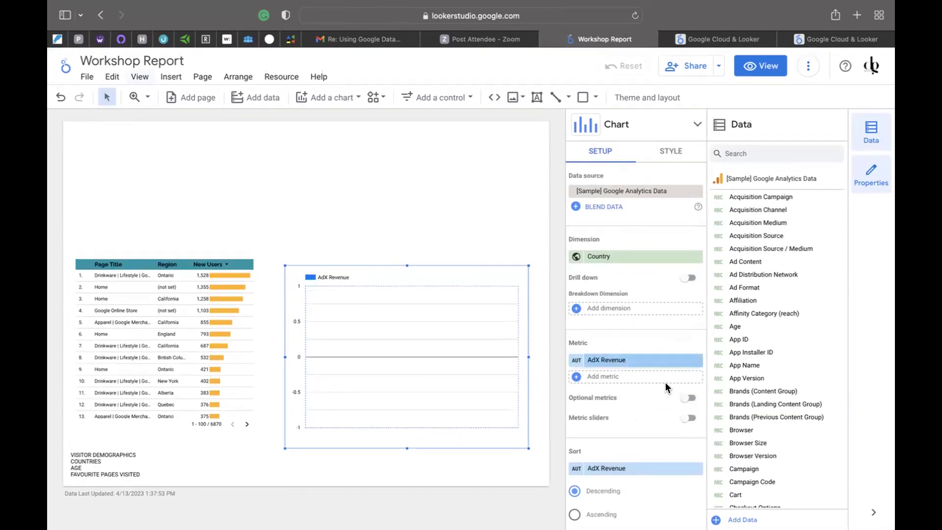
Try Impressions from the Adwords group as the column chart's metric
{"action": "left_click", "coordinate": [650, 359]}
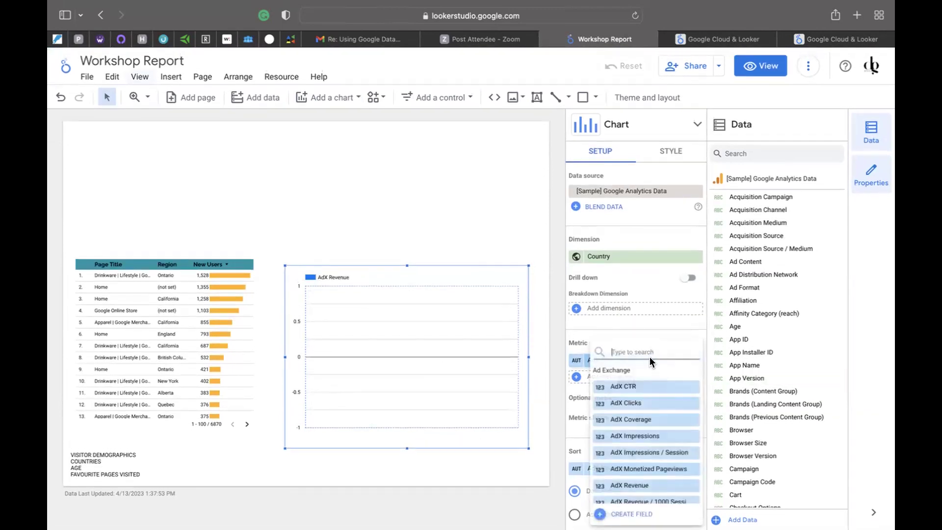
{"action": "scroll", "coordinate": [624, 437], "scroll_direction": "down", "scroll_amount": 3}
{"action": "scroll", "coordinate": [624, 436], "scroll_direction": "down", "scroll_amount": 10}
{"action": "scroll", "coordinate": [624, 437], "scroll_direction": "down", "scroll_amount": 8}
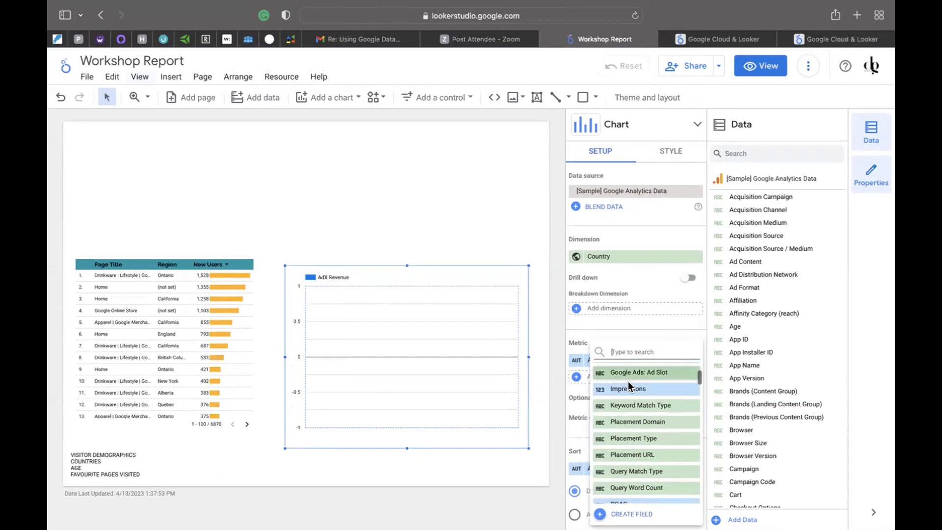
{"action": "left_click", "coordinate": [628, 388]}
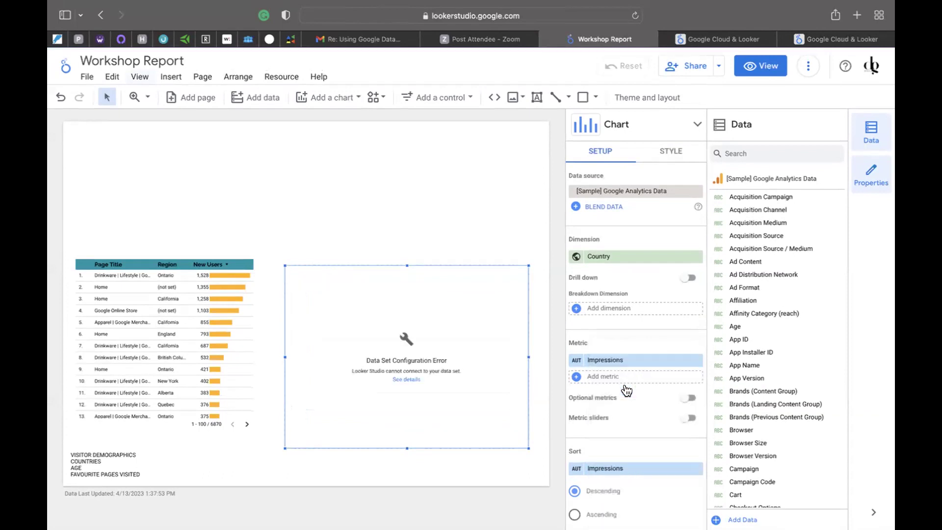
Set the column chart's metric back to New Users
{"action": "left_click", "coordinate": [632, 360]}
{"action": "type", "text": "NEW"}
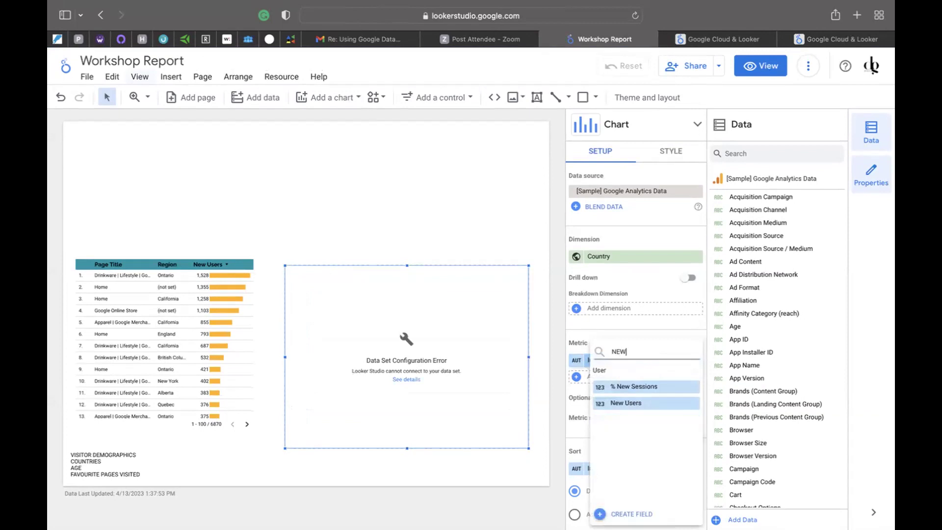
{"action": "type", "text": " USER"}
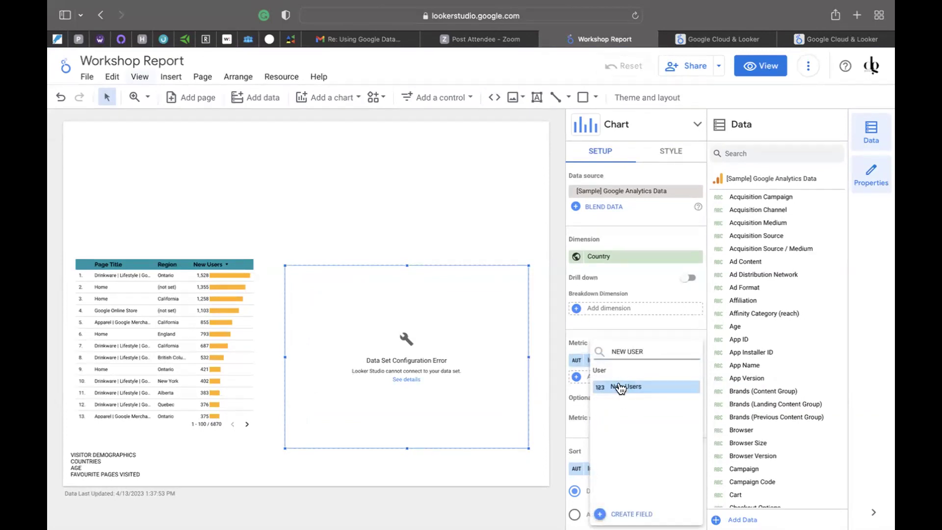
{"action": "left_click", "coordinate": [621, 387]}
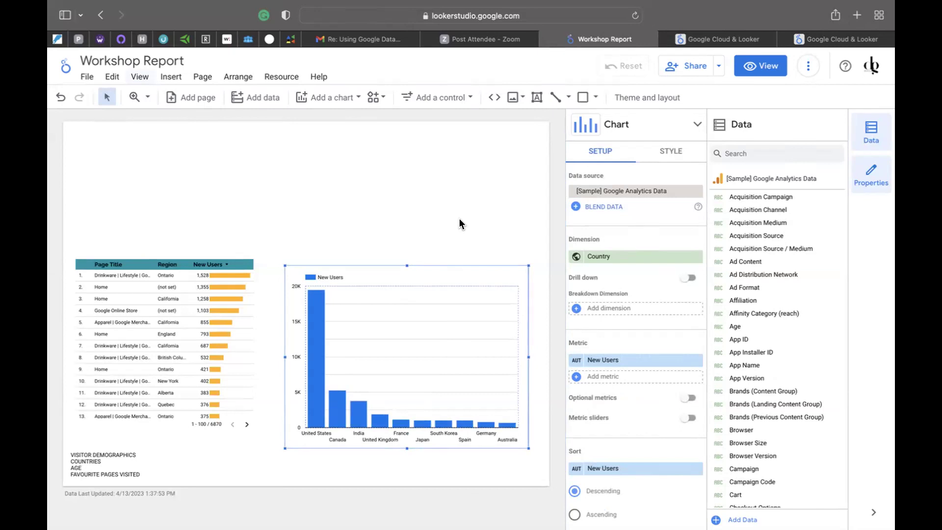
Shrink the column chart to about the table's width and place it directly beside the table, level with its lower edge
{"action": "left_click_drag", "start_coordinate": [434, 320], "coordinate": [432, 216]}
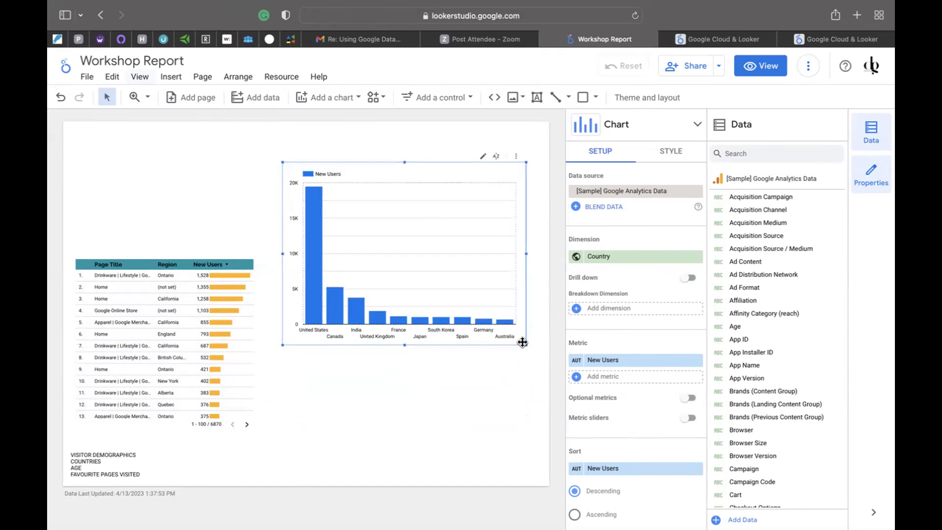
{"action": "left_click_drag", "start_coordinate": [522, 342], "coordinate": [458, 309]}
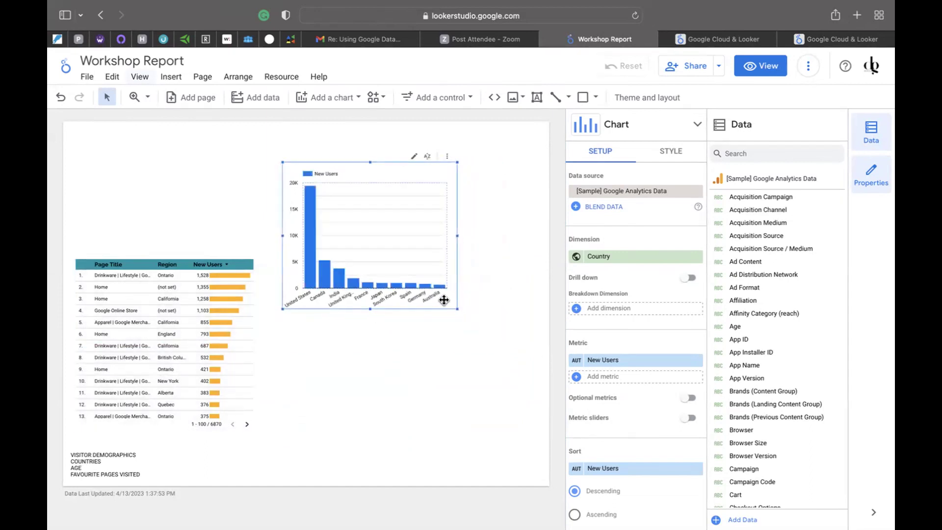
{"action": "left_click_drag", "start_coordinate": [368, 248], "coordinate": [362, 351]}
{"action": "left_click_drag", "start_coordinate": [425, 327], "coordinate": [427, 340]}
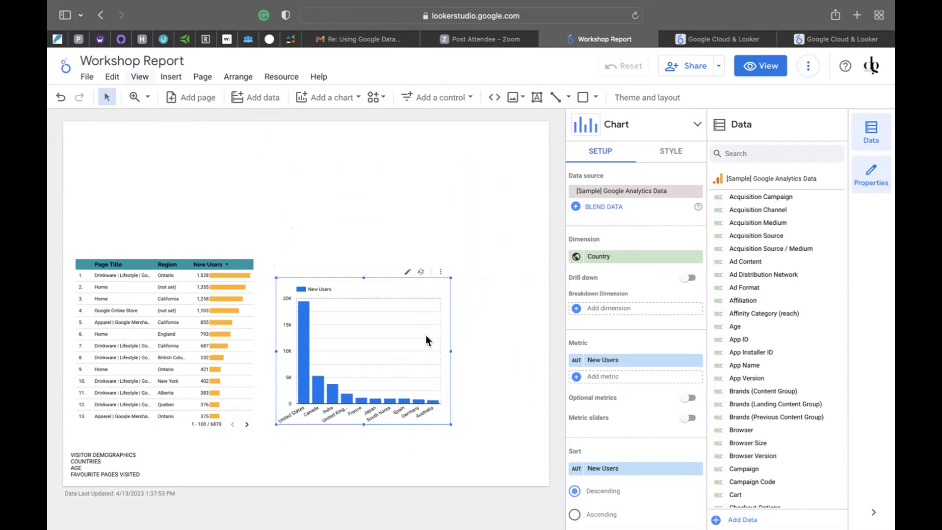
{"action": "left_click_drag", "start_coordinate": [426, 340], "coordinate": [420, 338]}
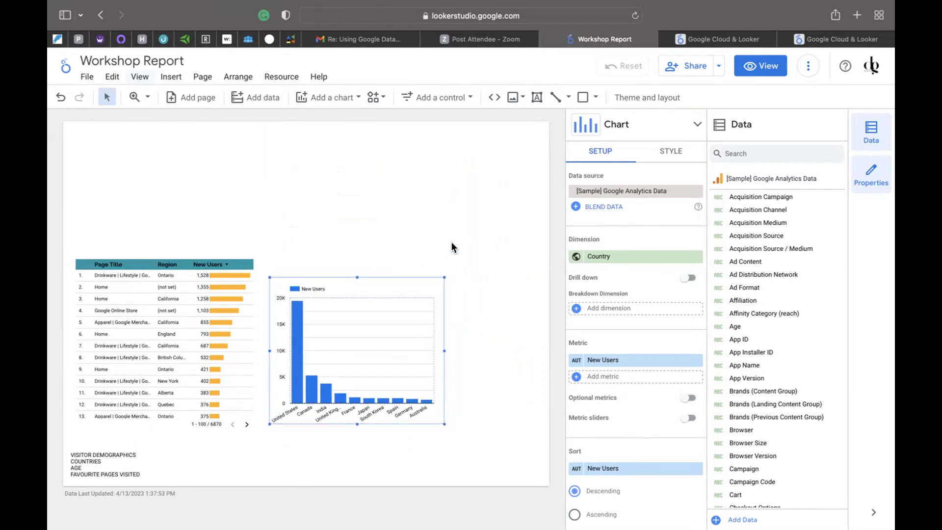
{"action": "left_click", "coordinate": [466, 139]}
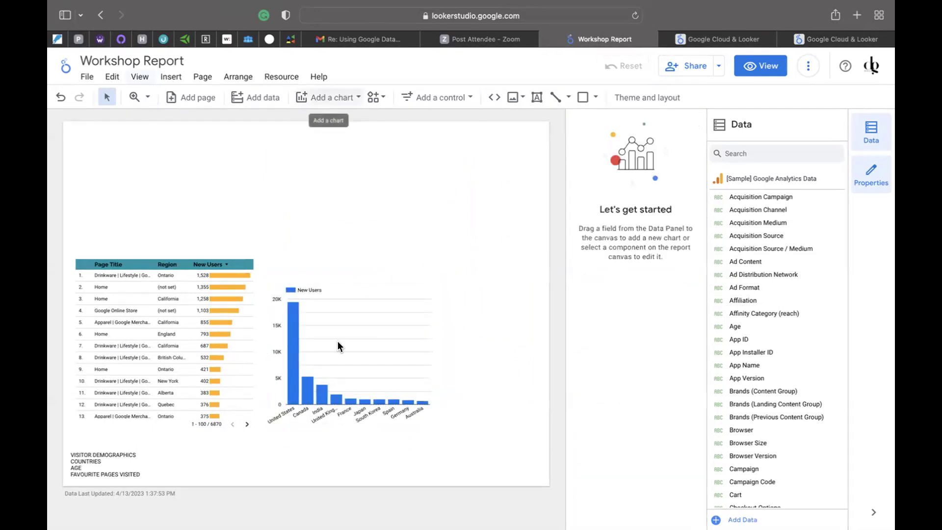
Insert a Google Maps bubble map in the empty area above the column chart
{"action": "left_click", "coordinate": [314, 105]}
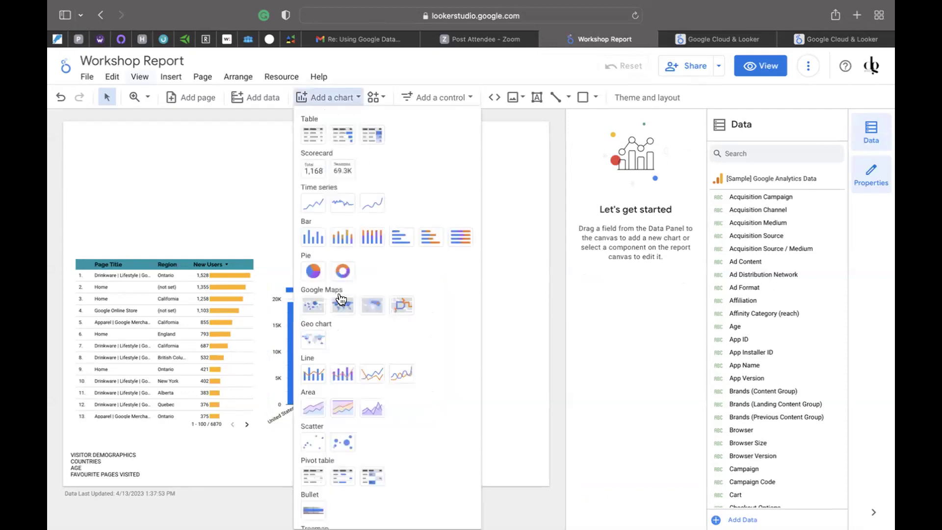
{"action": "left_click", "coordinate": [314, 305]}
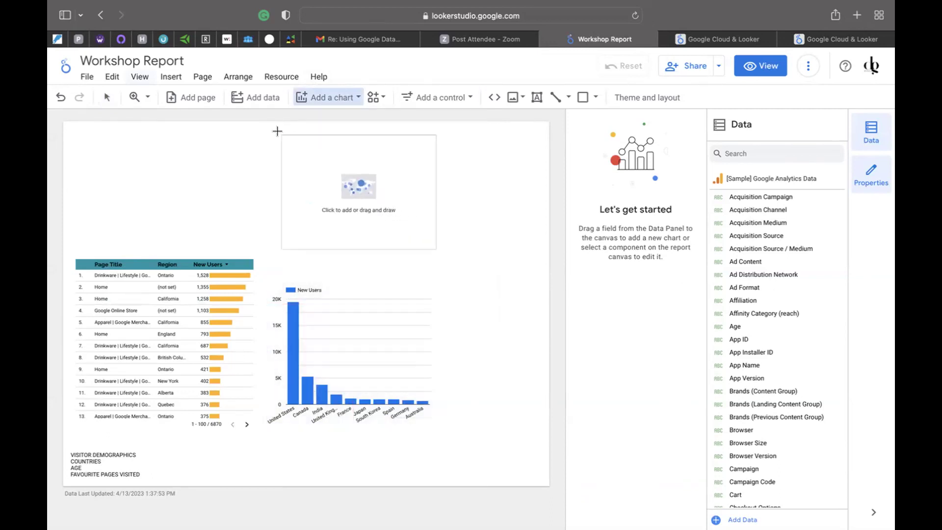
Draw a bubble map in the empty area above the bar chart and slightly reduce its height from the lower edge
{"action": "left_click_drag", "start_coordinate": [331, 145], "coordinate": [490, 256]}
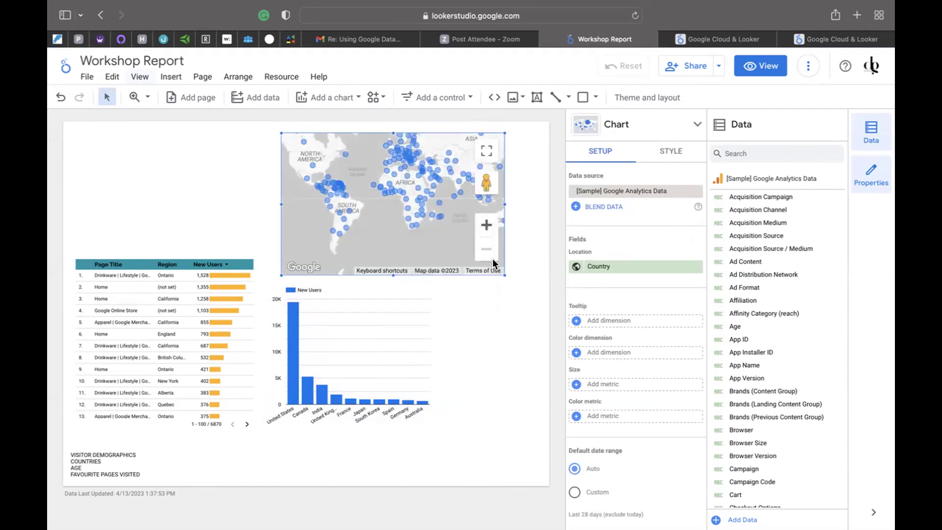
{"action": "left_click_drag", "start_coordinate": [393, 276], "coordinate": [393, 262]}
{"action": "left_click", "coordinate": [484, 354]}
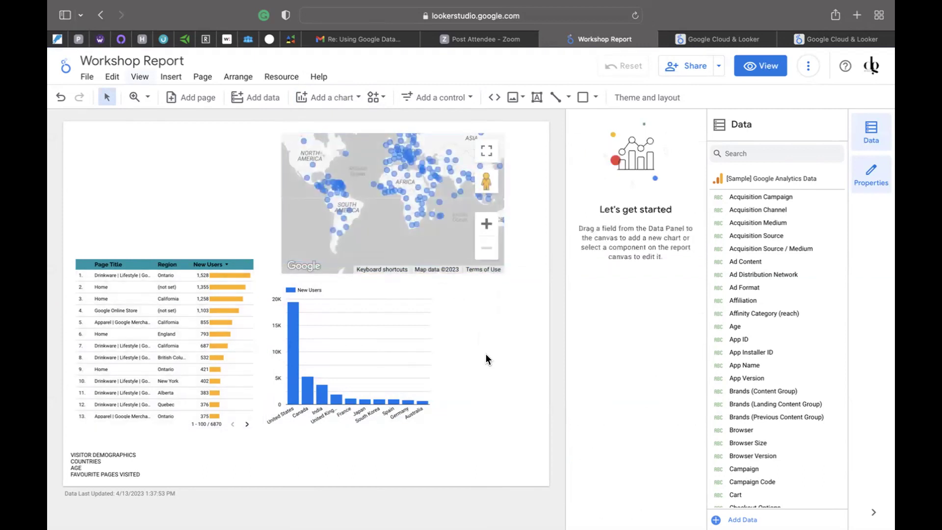
Move the New Users bar chart and the page title table slightly lower on the page
{"action": "left_click", "coordinate": [367, 348]}
{"action": "left_click_drag", "start_coordinate": [366, 348], "coordinate": [373, 383]}
{"action": "left_click_drag", "start_coordinate": [165, 344], "coordinate": [164, 352]}
Move the visitor demographics text box to the page's lower-right corner and lower the table and bar chart towards the page's lower edge
{"action": "left_click", "coordinate": [99, 462]}
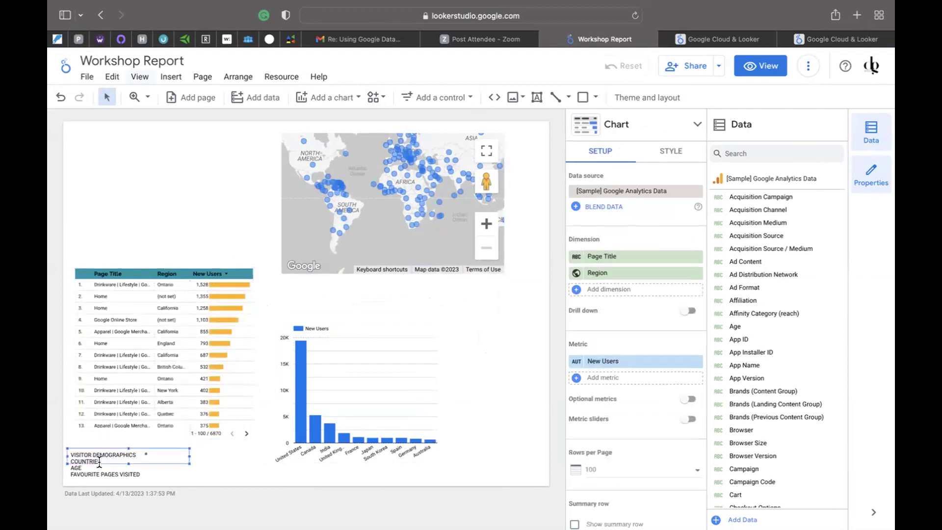
{"action": "left_click_drag", "start_coordinate": [80, 446], "coordinate": [494, 448]}
{"action": "left_click", "coordinate": [141, 348]}
{"action": "left_click_drag", "start_coordinate": [140, 348], "coordinate": [137, 369]}
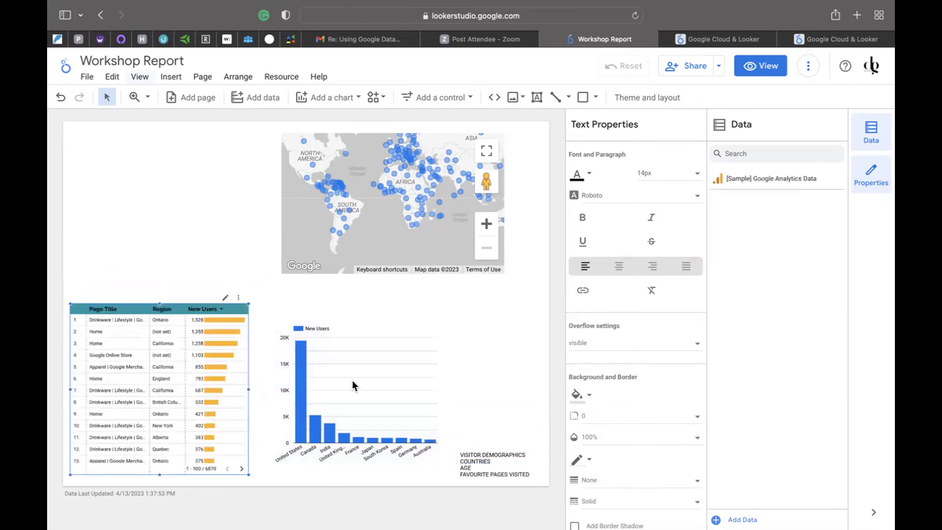
{"action": "left_click", "coordinate": [350, 398]}
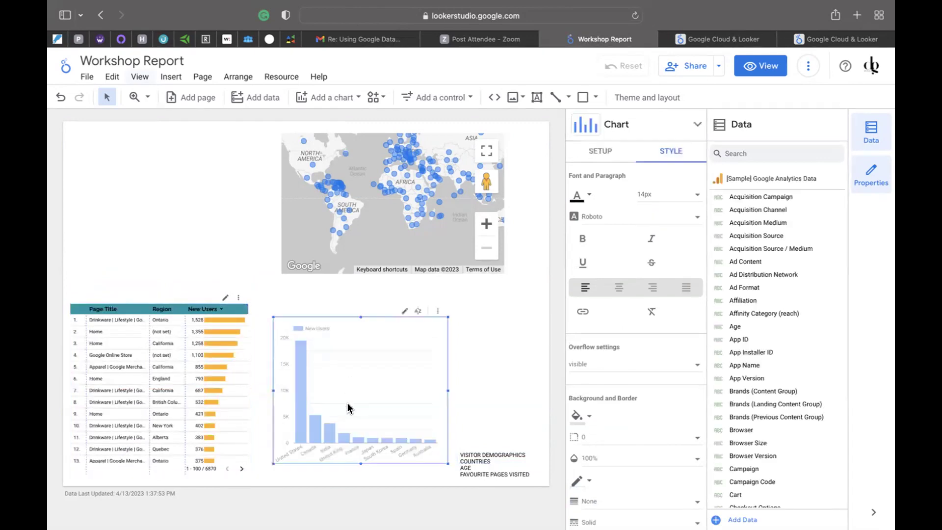
{"action": "left_click_drag", "start_coordinate": [347, 406], "coordinate": [344, 429]}
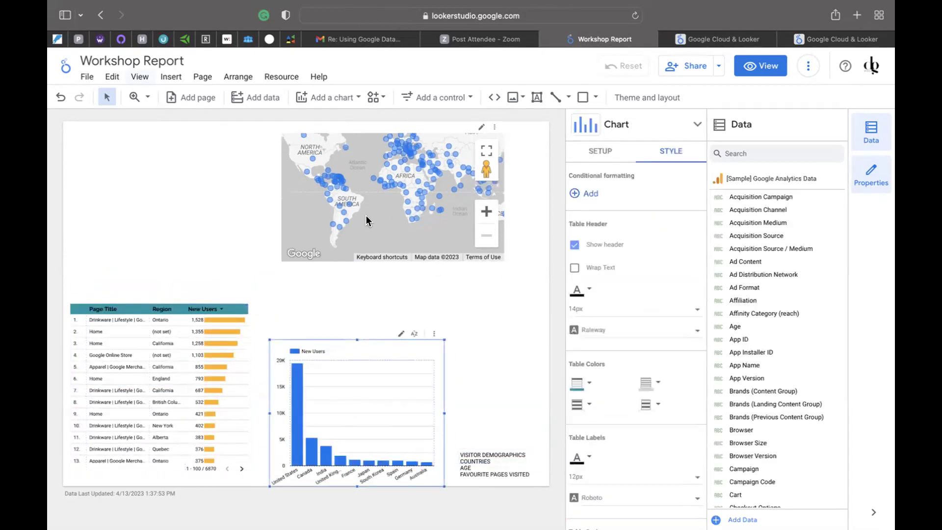
Pan the map inside the bubble map chart so that Africa sits near its centre
{"action": "left_click_drag", "start_coordinate": [325, 235], "coordinate": [403, 185]}
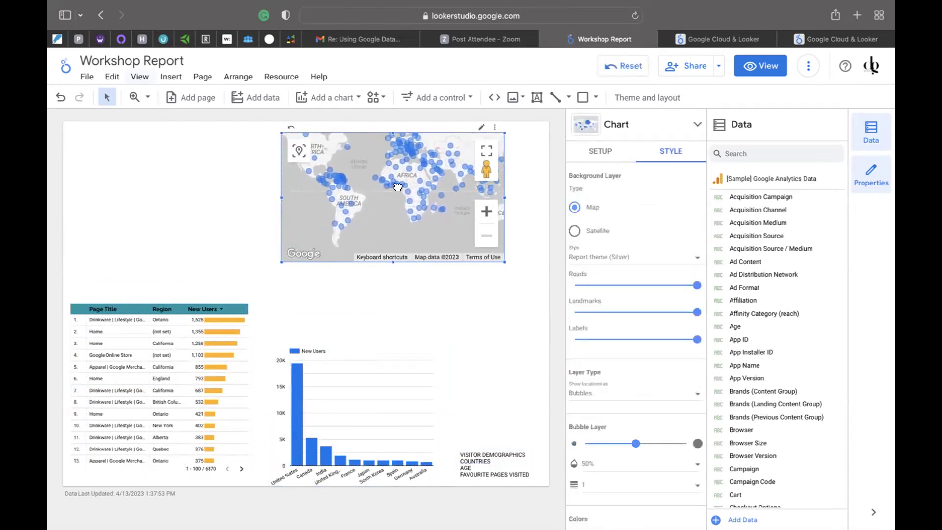
{"action": "left_click", "coordinate": [378, 301]}
{"action": "left_click_drag", "start_coordinate": [388, 234], "coordinate": [360, 233]}
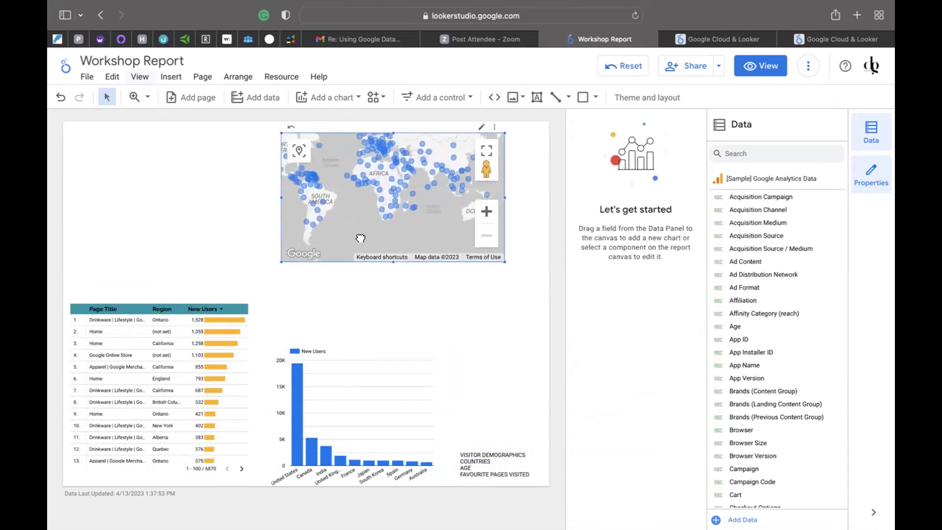
{"action": "left_click", "coordinate": [279, 130]}
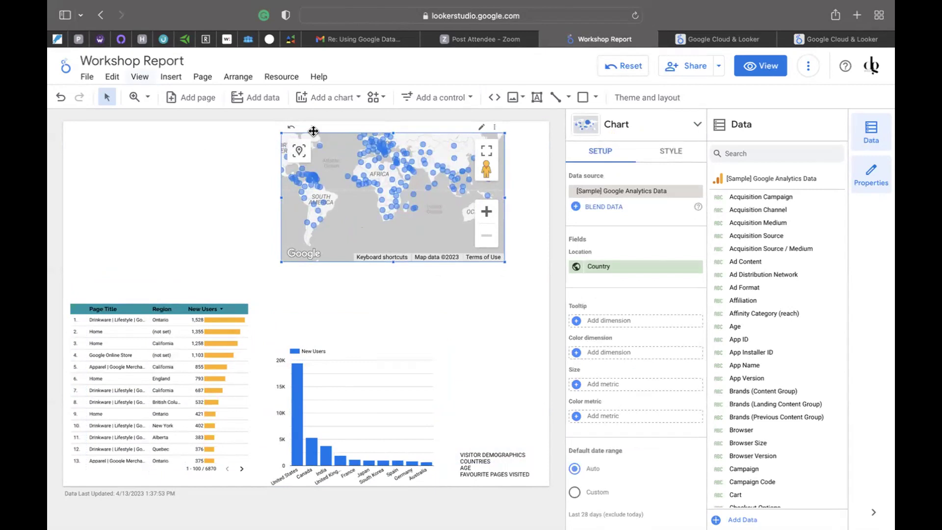
{"action": "left_click", "coordinate": [345, 261]}
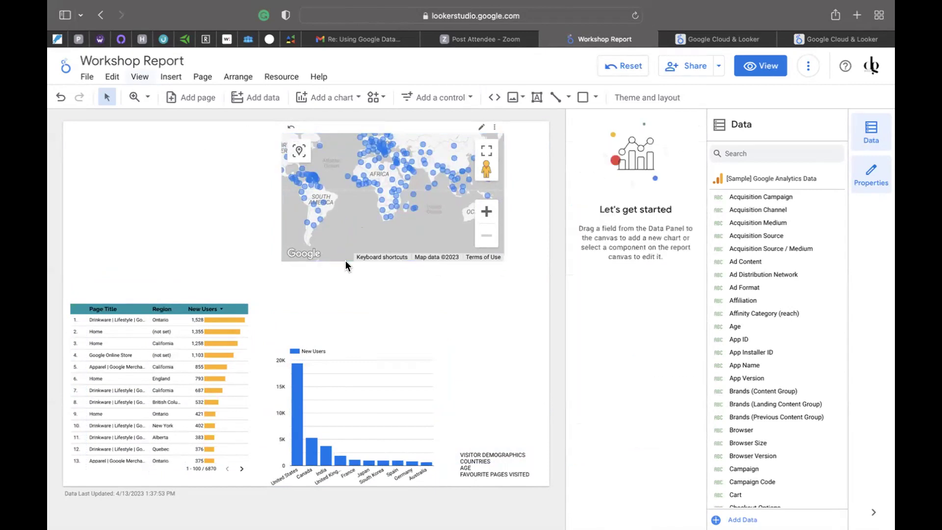
{"action": "left_click", "coordinate": [363, 262]}
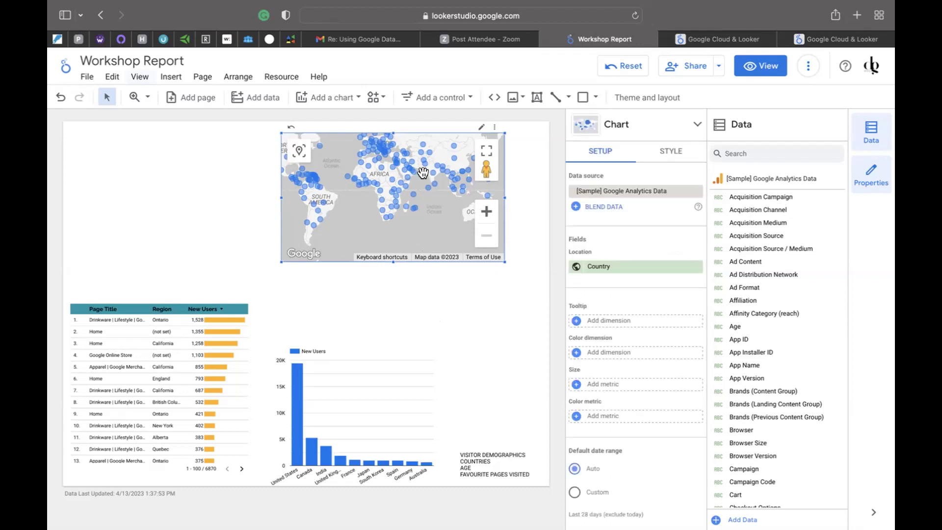
Move the bar chart up and slightly to the right, aligning its upper edge with that of the table
{"action": "left_click", "coordinate": [493, 349]}
{"action": "left_click_drag", "start_coordinate": [375, 384], "coordinate": [395, 348]}
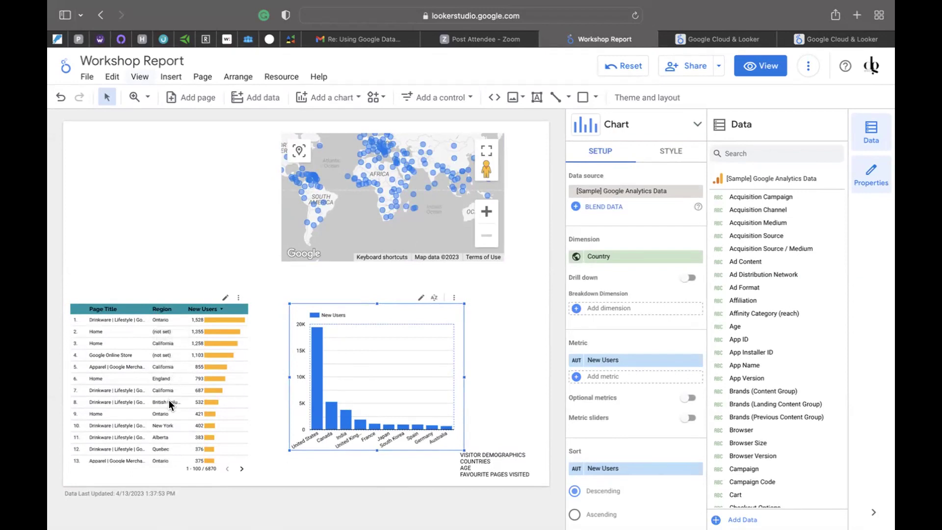
{"action": "left_click", "coordinate": [164, 321]}
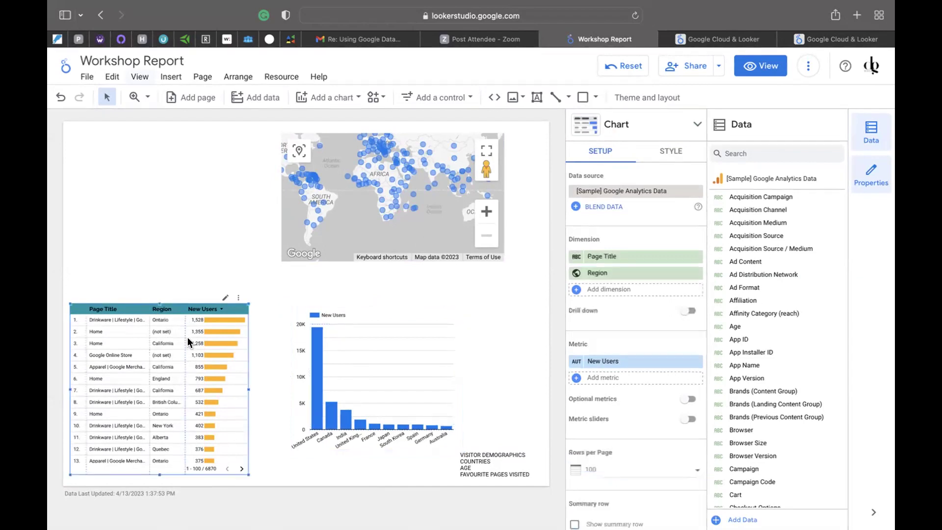
{"action": "left_click", "coordinate": [211, 234]}
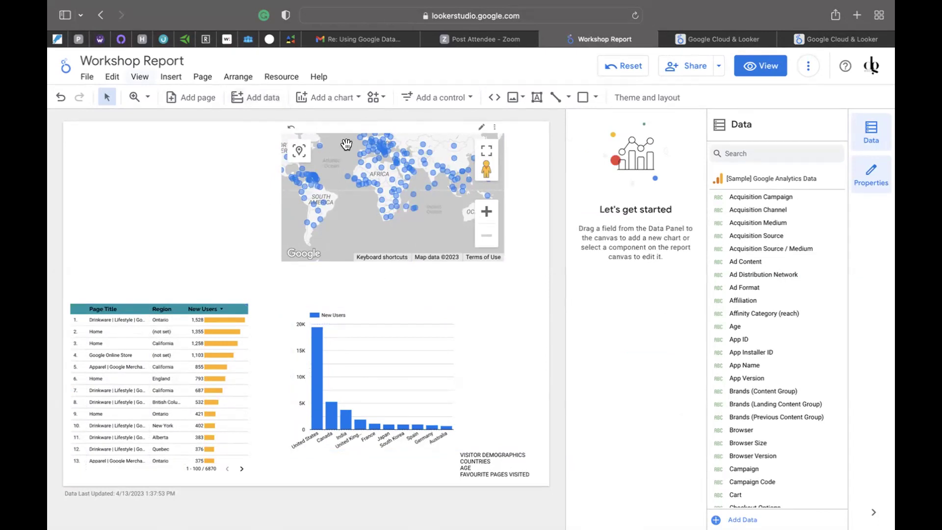
Add a second page to the report and rename the first page as Pg 1
{"action": "left_click", "coordinate": [181, 98]}
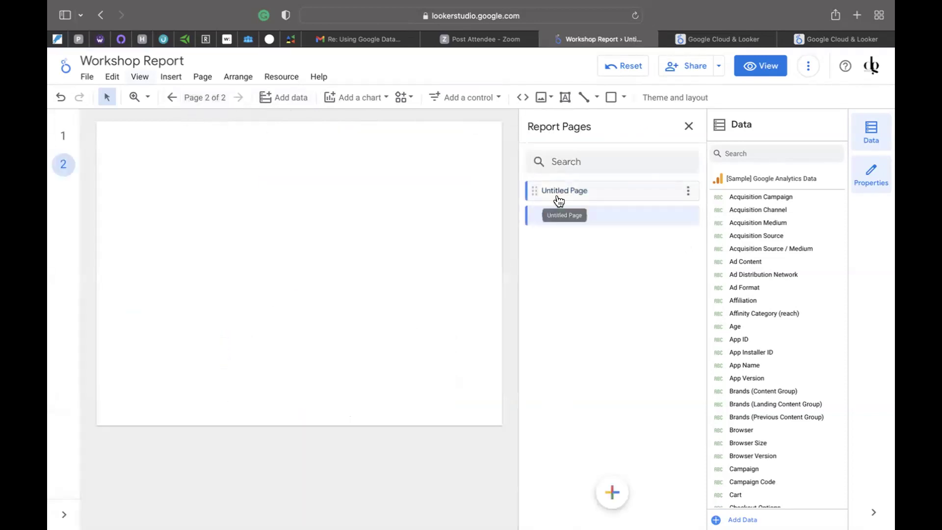
{"action": "left_click", "coordinate": [615, 186]}
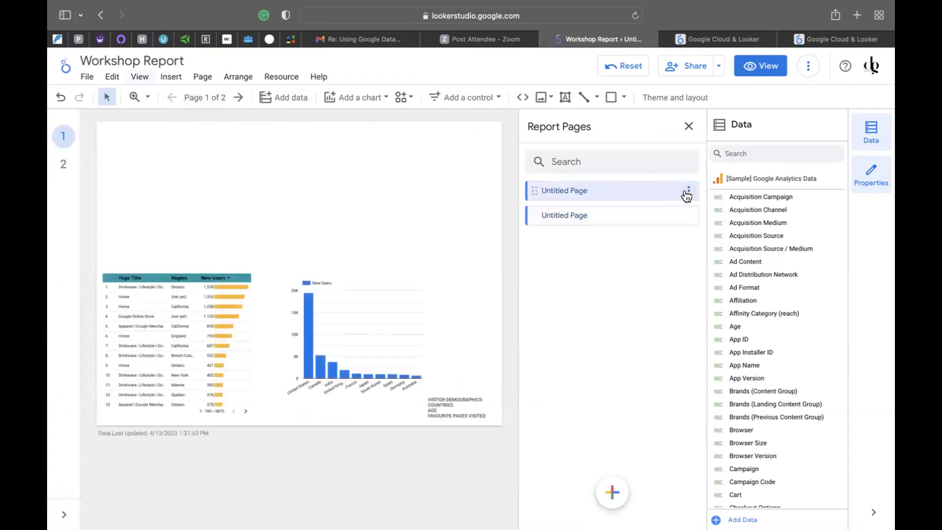
{"action": "left_click", "coordinate": [688, 193]}
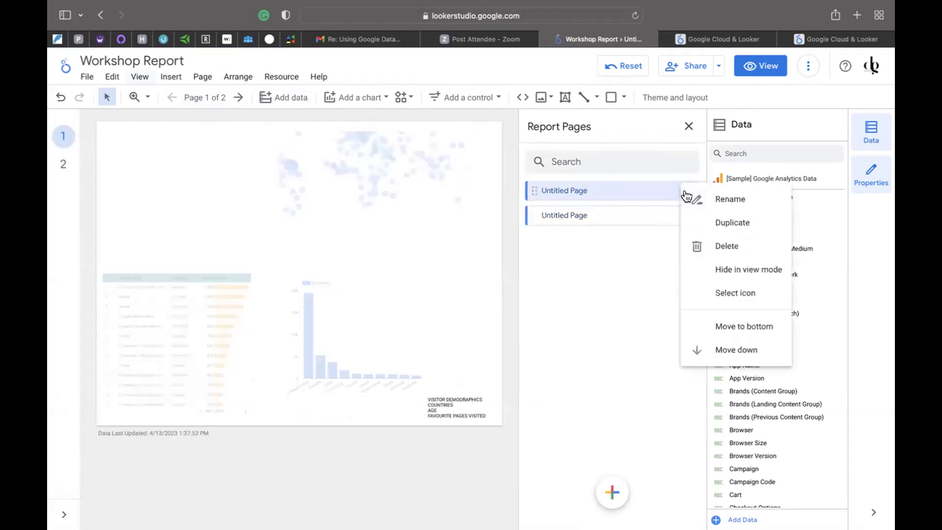
{"action": "left_click", "coordinate": [721, 199]}
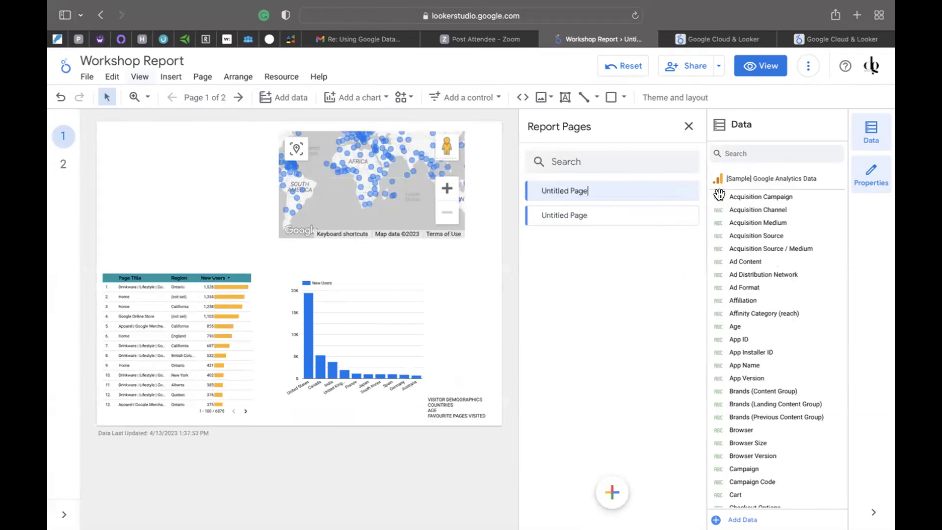
{"action": "key", "text": "BackSpace"}
{"action": "key", "text": "BackSpace"}
{"action": "key", "text": "BackSpace"}
{"action": "key", "text": "BackSpace"}
{"action": "key", "text": "BackSpace"}
{"action": "key", "text": "BackSpace"}
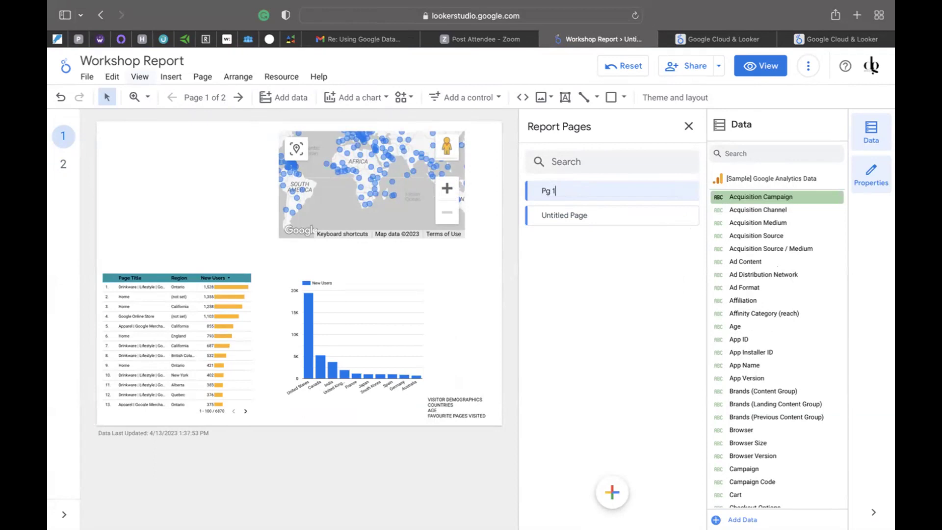
Try to rename the untitled second report page
{"action": "left_click", "coordinate": [689, 217]}
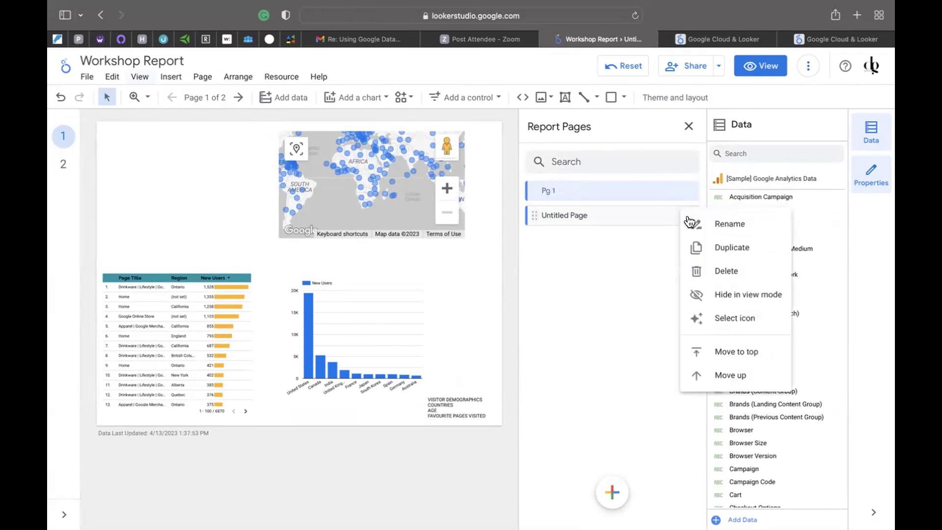
{"action": "left_click", "coordinate": [691, 223]}
{"action": "key", "text": "BackSpace"}
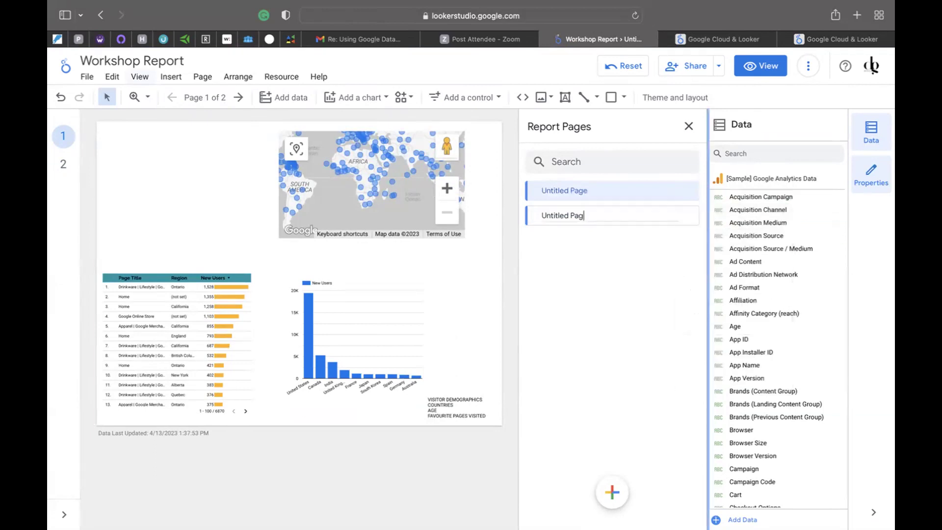
{"action": "key", "text": "BackSpace"}
{"action": "key", "text": "BackSpace"}
{"action": "key", "text": "BackSpace"}
{"action": "key", "text": "BackSpace"}
{"action": "key", "text": "BackSpace"}
{"action": "key", "text": "BackSpace"}
{"action": "key", "text": "Return"}
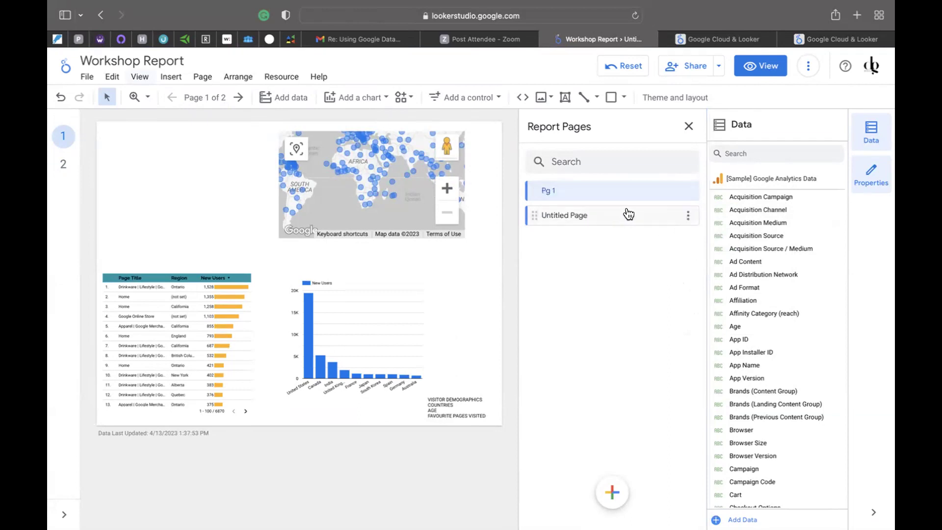
Rename the untitled second report page as Pg 2
{"action": "left_click", "coordinate": [685, 217]}
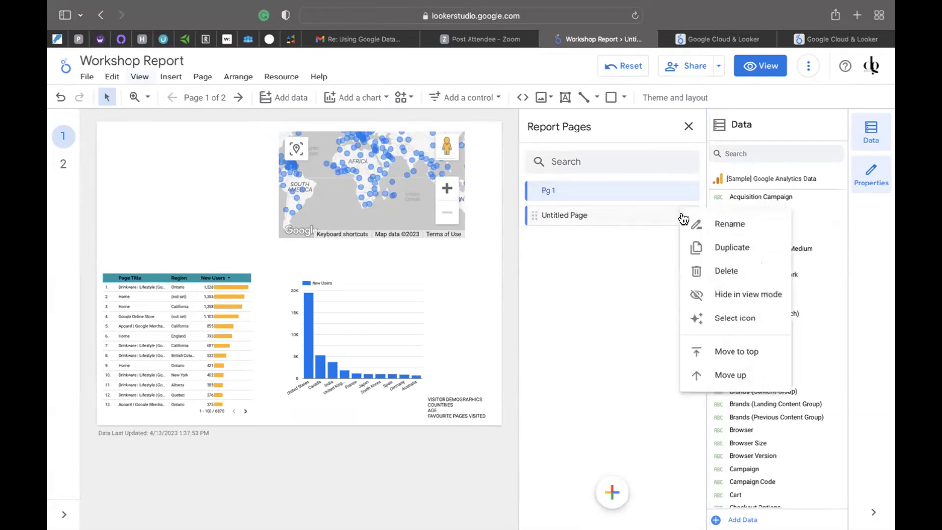
{"action": "left_click", "coordinate": [712, 225]}
{"action": "key", "text": "BackSpace"}
{"action": "key", "text": "BackSpace"}
{"action": "key", "text": "BackSpace"}
{"action": "key", "text": "BackSpace"}
{"action": "key", "text": "BackSpace"}
{"action": "key", "text": "BackSpace"}
{"action": "key", "text": "BackSpace"}
{"action": "key", "text": "BackSpace"}
{"action": "key", "text": "BackSpace"}
{"action": "key", "text": "BackSpace"}
{"action": "key", "text": "BackSpace"}
{"action": "key", "text": "BackSpace"}
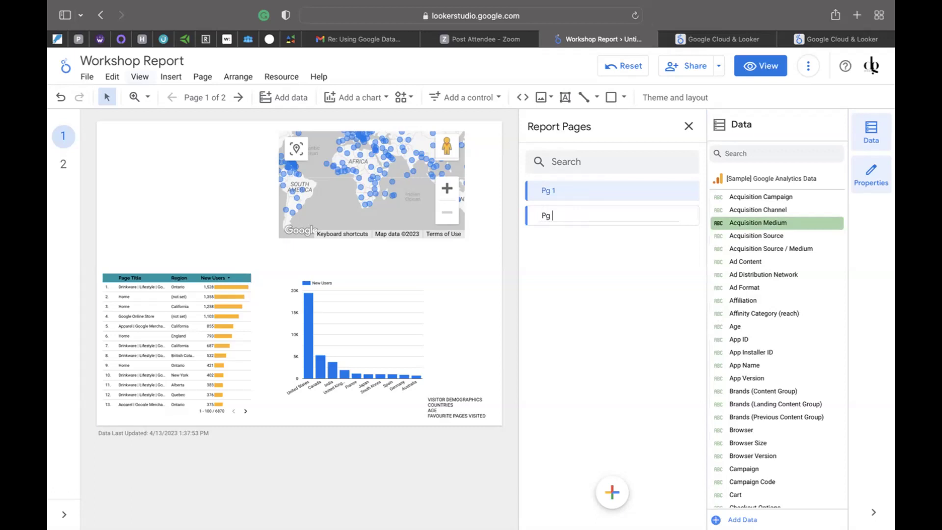
{"action": "left_click", "coordinate": [663, 286]}
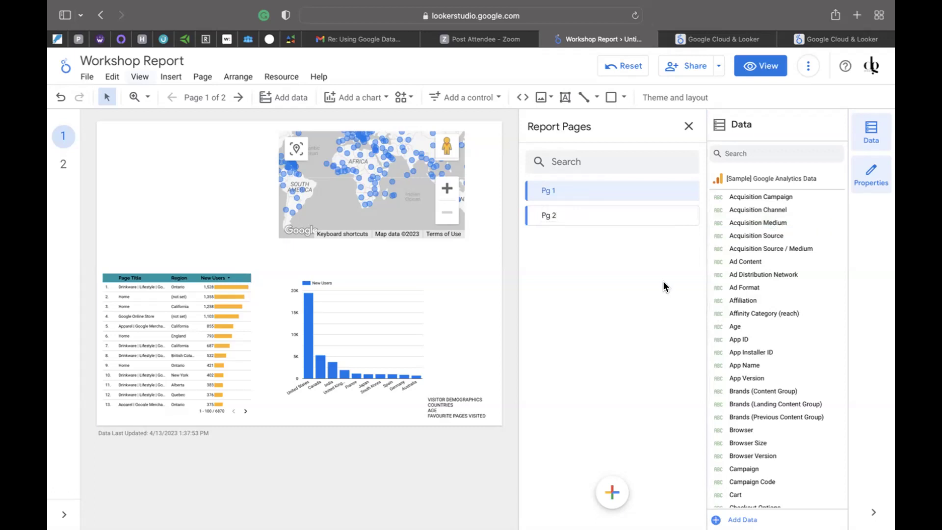
{"action": "left_click", "coordinate": [621, 216]}
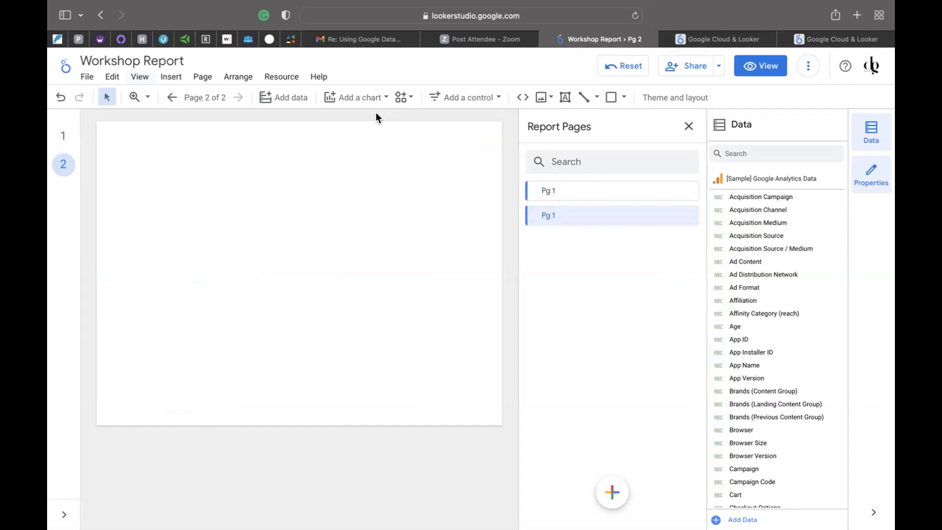
{"action": "left_click", "coordinate": [354, 100]}
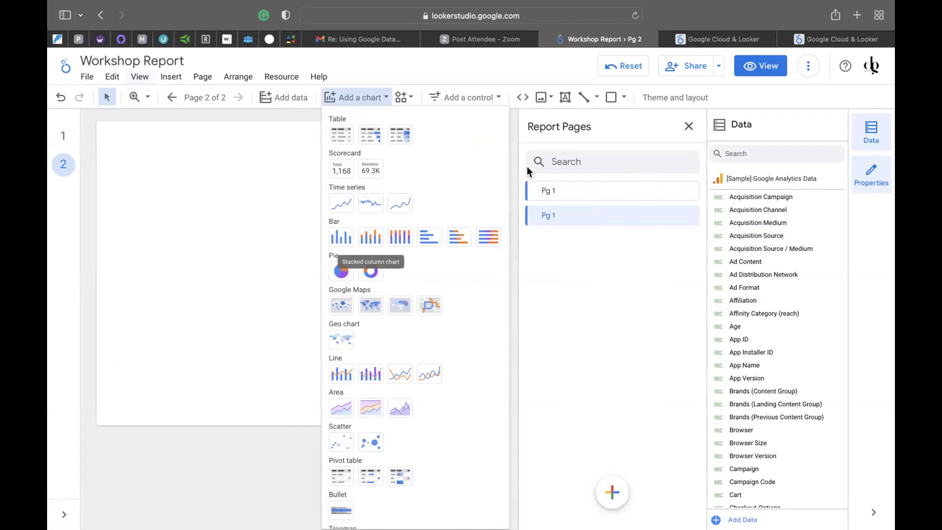
{"action": "left_click", "coordinate": [547, 187]}
{"action": "left_click", "coordinate": [547, 189]}
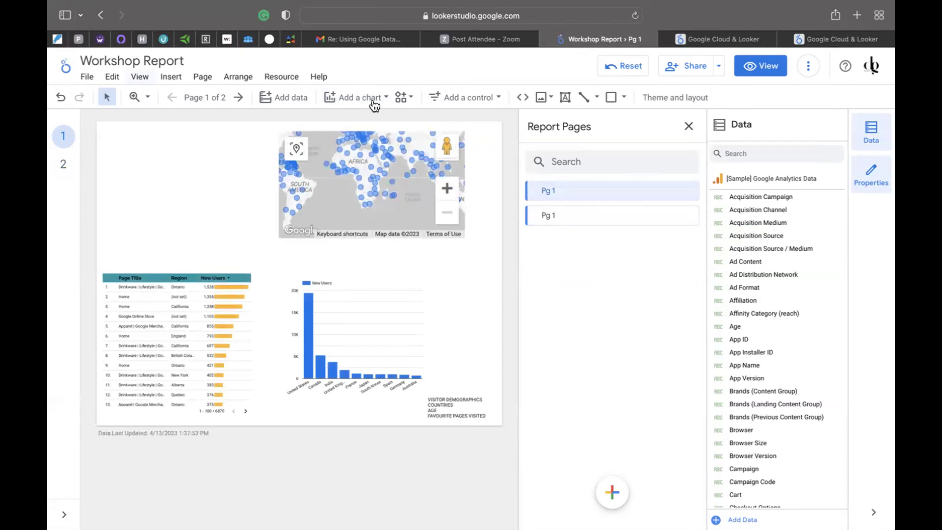
Open the empty second page and draw a pie chart in its upper-left area
{"action": "left_click", "coordinate": [552, 220]}
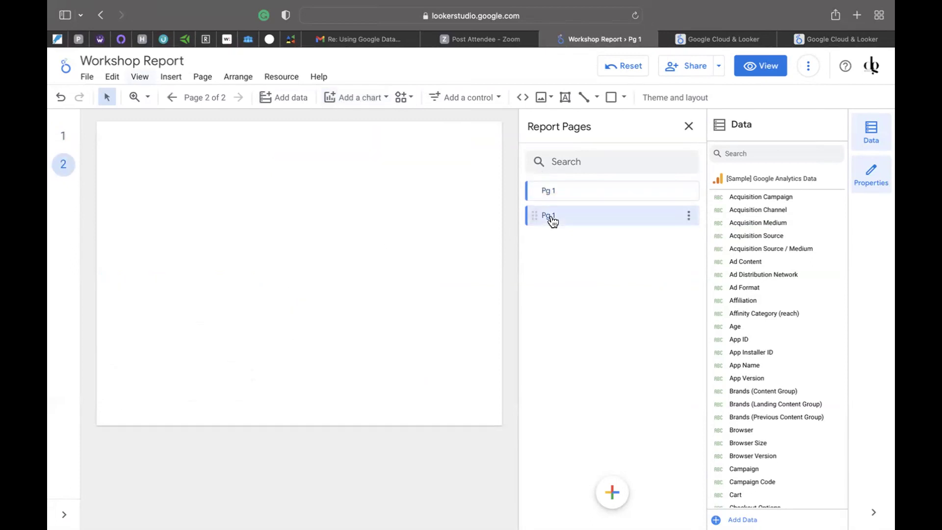
{"action": "left_click", "coordinate": [342, 101]}
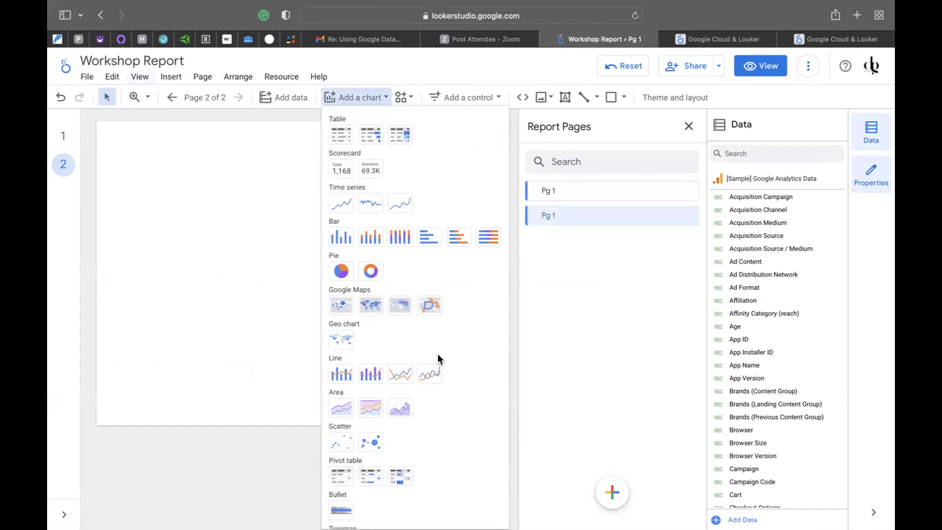
{"action": "scroll", "coordinate": [438, 355], "scroll_direction": "down", "scroll_amount": 3}
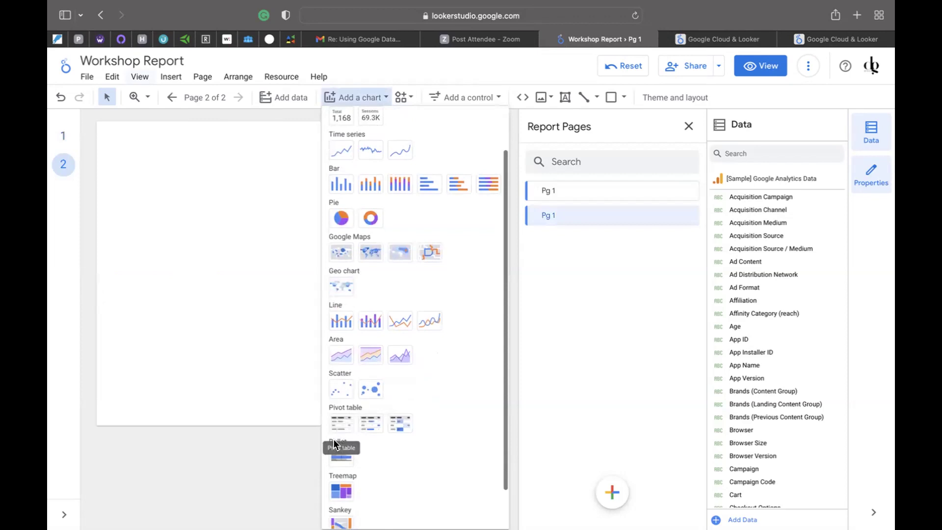
{"action": "scroll", "coordinate": [431, 360], "scroll_direction": "down", "scroll_amount": 2}
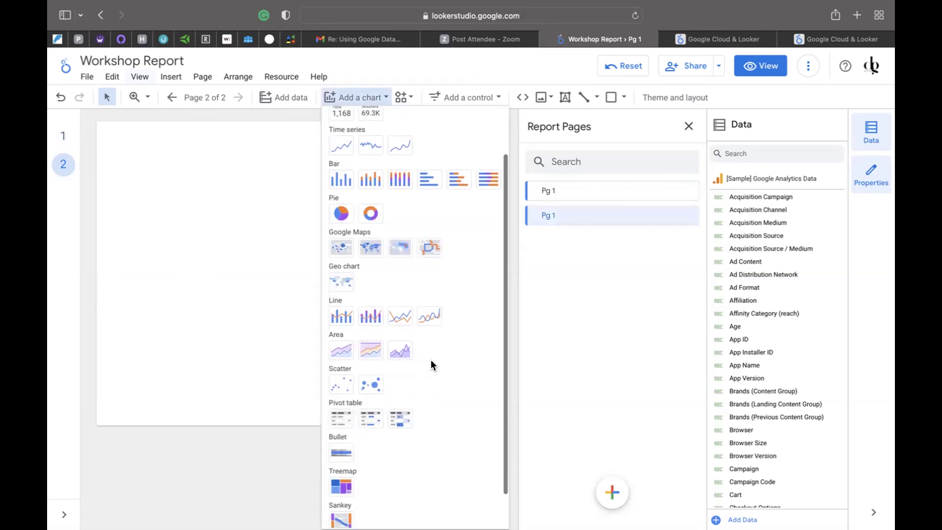
{"action": "scroll", "coordinate": [431, 364], "scroll_direction": "down", "scroll_amount": 1}
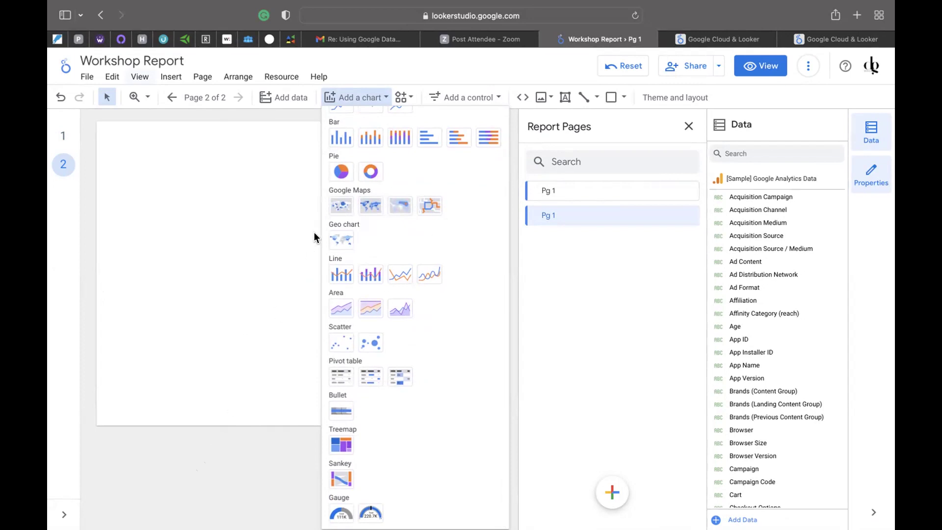
{"action": "left_click", "coordinate": [340, 170]}
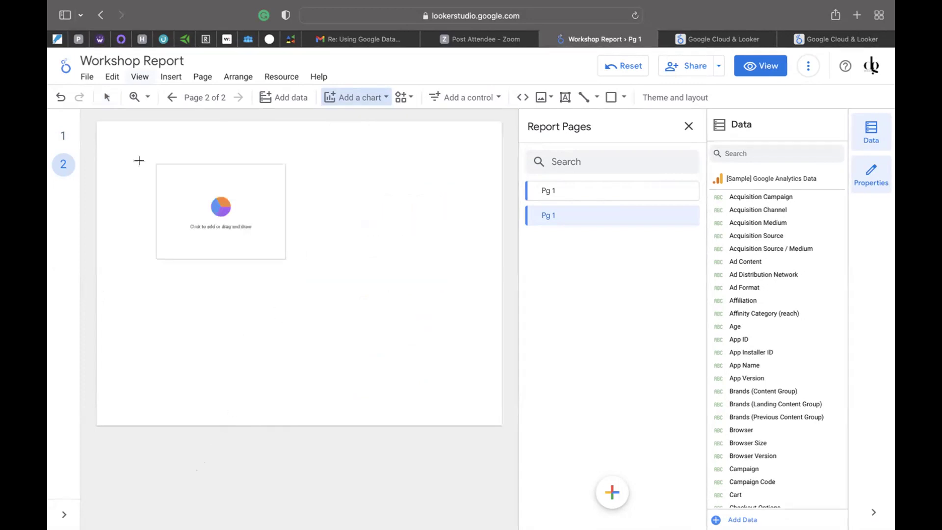
{"action": "left_click_drag", "start_coordinate": [116, 148], "coordinate": [292, 277]}
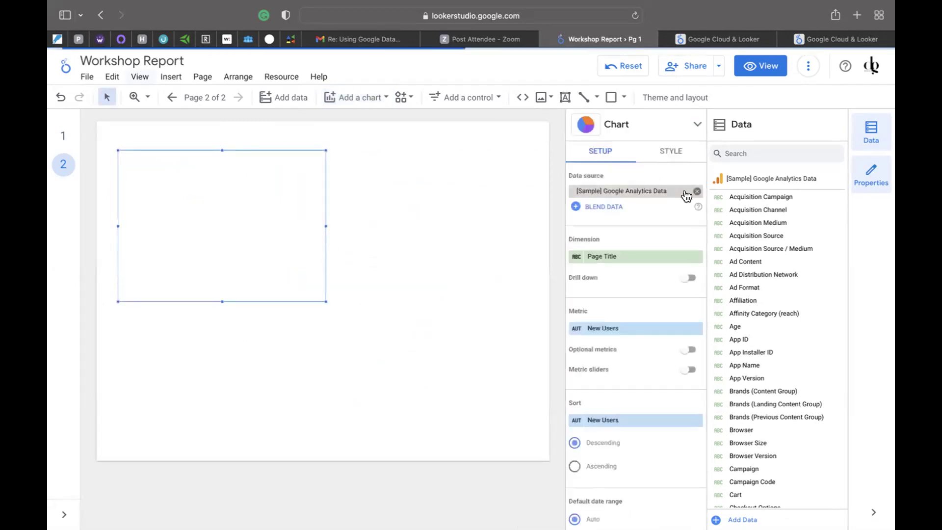
Set the pie chart's dimension to Age
{"action": "left_click", "coordinate": [629, 256]}
{"action": "type", "text": "age"}
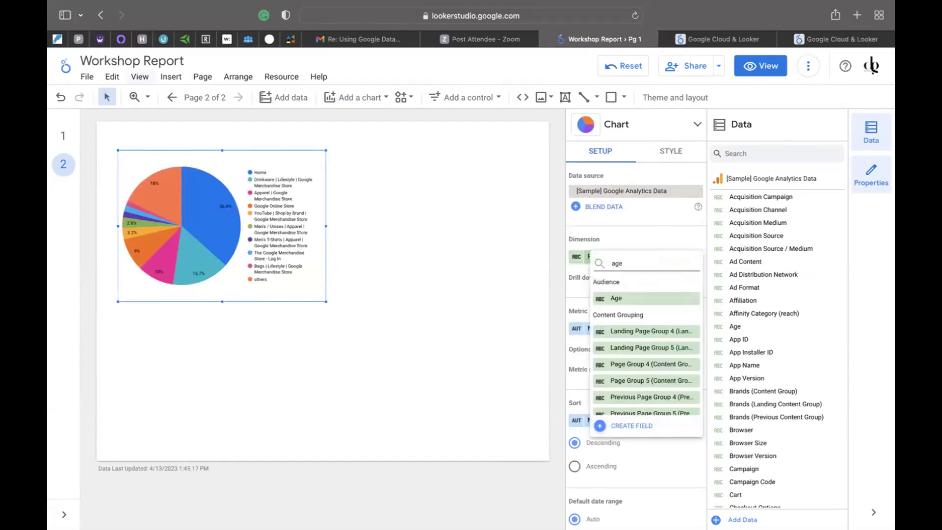
{"action": "left_click", "coordinate": [622, 298]}
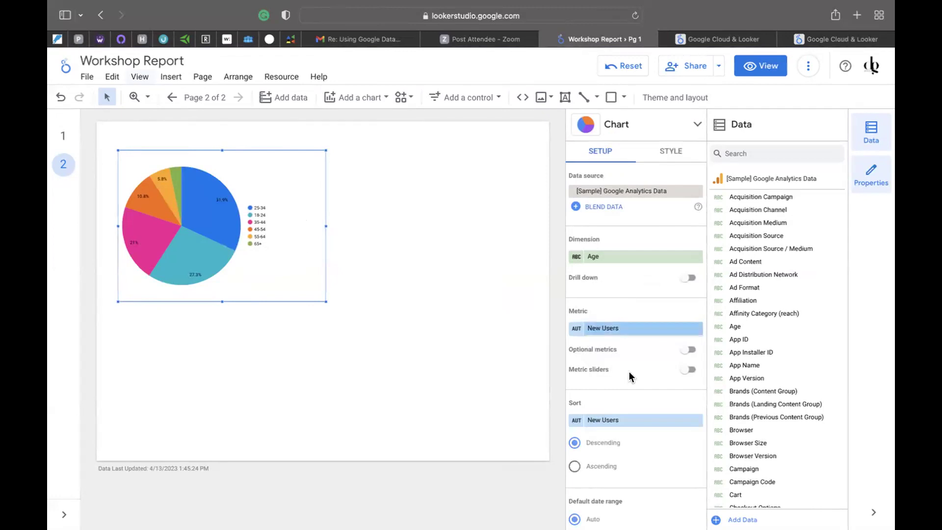
Examine the pie chart's setup and style settings, including slices, colors, labels, legend, background and chart header
{"action": "scroll", "coordinate": [629, 375], "scroll_direction": "down", "scroll_amount": 2}
{"action": "scroll", "coordinate": [629, 376], "scroll_direction": "down", "scroll_amount": 5}
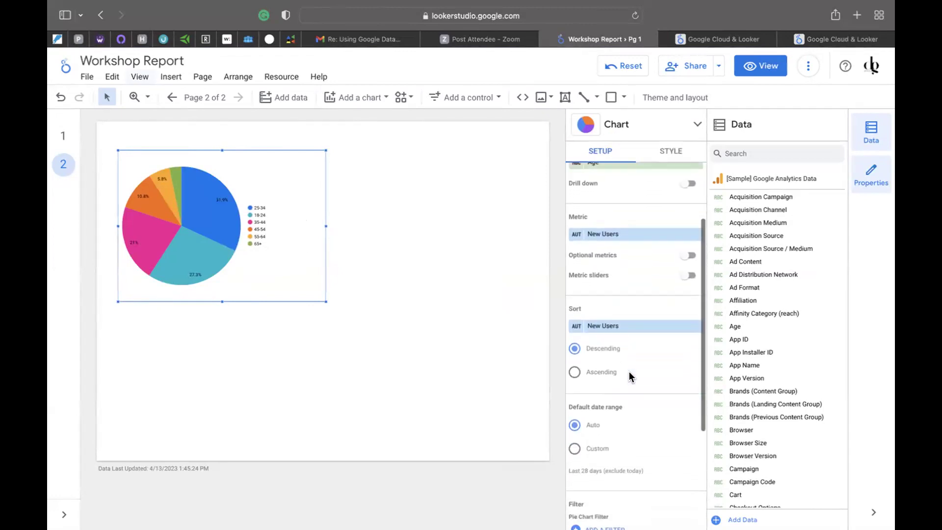
{"action": "scroll", "coordinate": [630, 376], "scroll_direction": "up", "scroll_amount": 6}
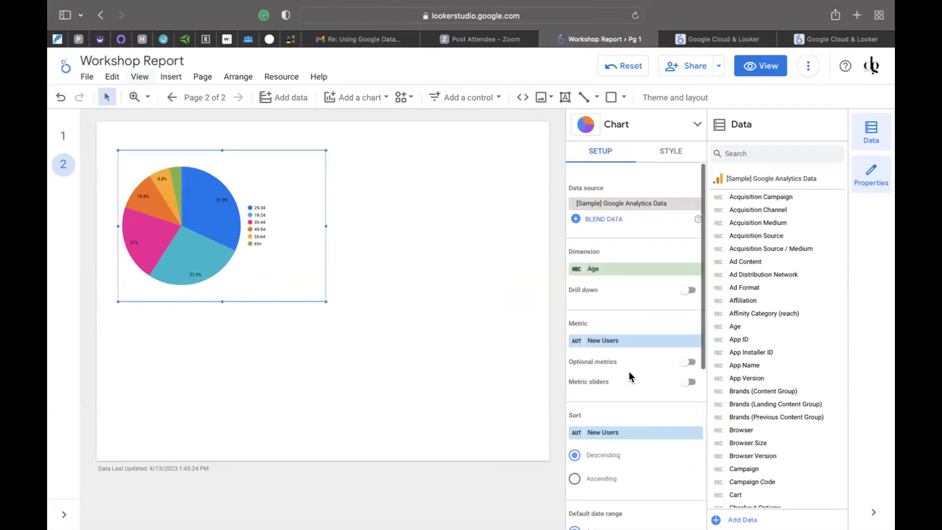
{"action": "left_click", "coordinate": [671, 153]}
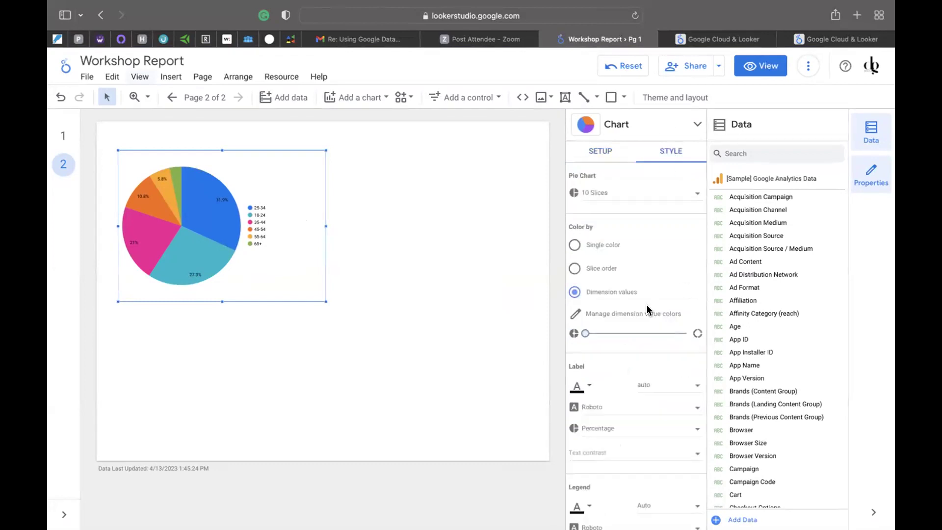
{"action": "scroll", "coordinate": [646, 309], "scroll_direction": "down", "scroll_amount": 2}
{"action": "scroll", "coordinate": [646, 311], "scroll_direction": "down", "scroll_amount": 4}
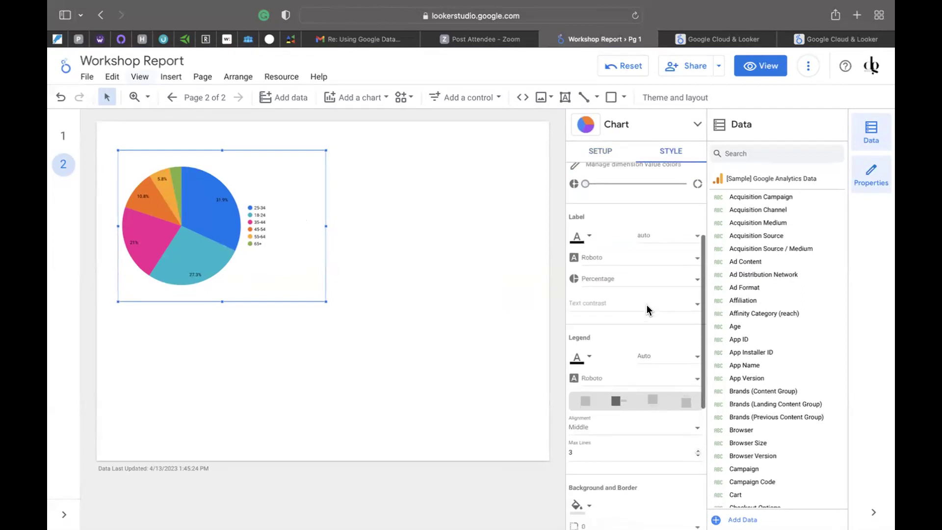
{"action": "scroll", "coordinate": [647, 310], "scroll_direction": "down", "scroll_amount": 5}
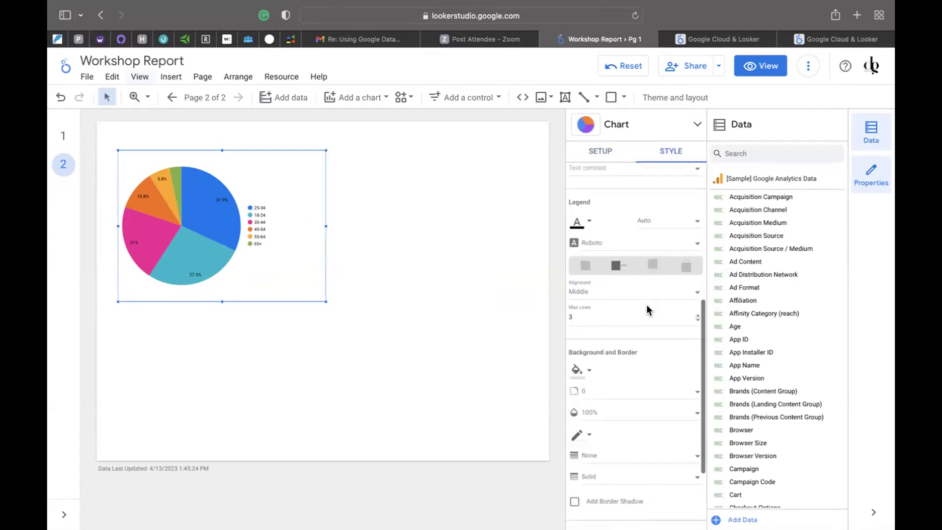
{"action": "scroll", "coordinate": [647, 310], "scroll_direction": "up", "scroll_amount": 5}
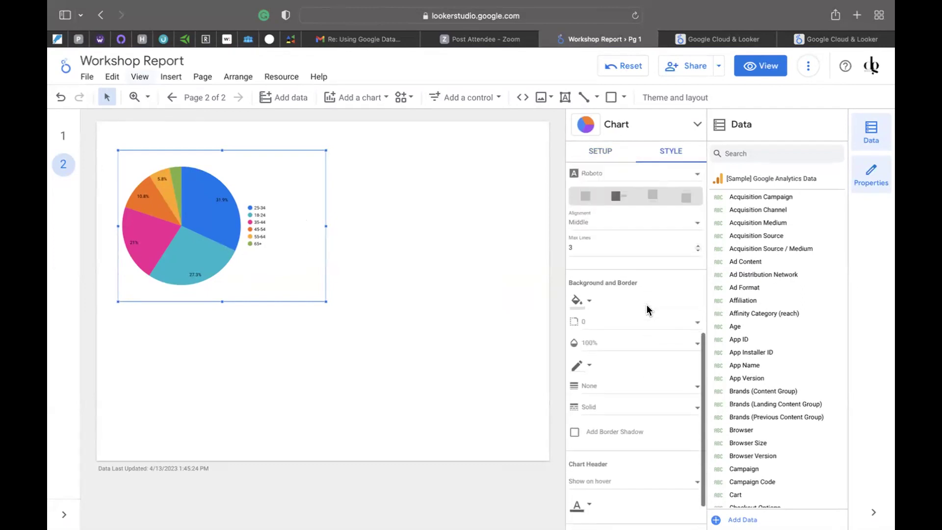
{"action": "scroll", "coordinate": [647, 310], "scroll_direction": "up", "scroll_amount": 4}
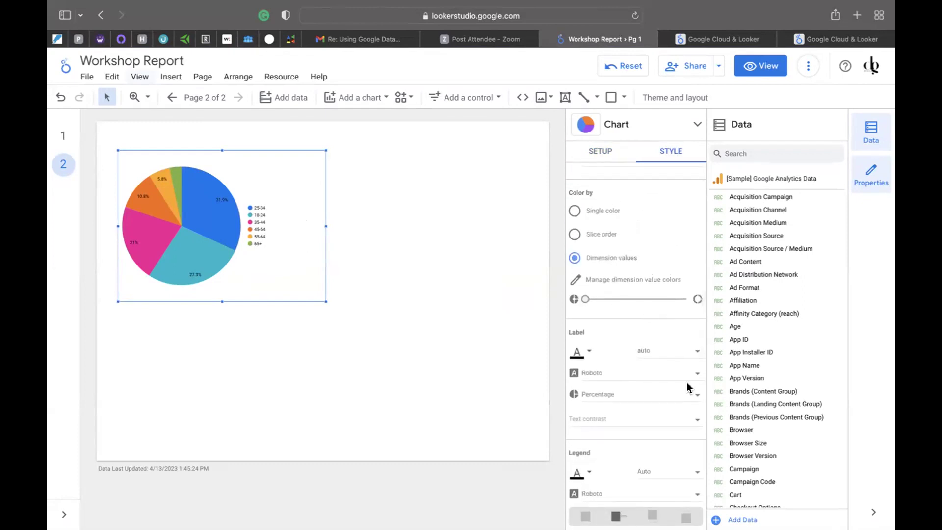
Try the Label and Value options for the pie chart's slice labels and restore Percentage
{"action": "left_click", "coordinate": [692, 401]}
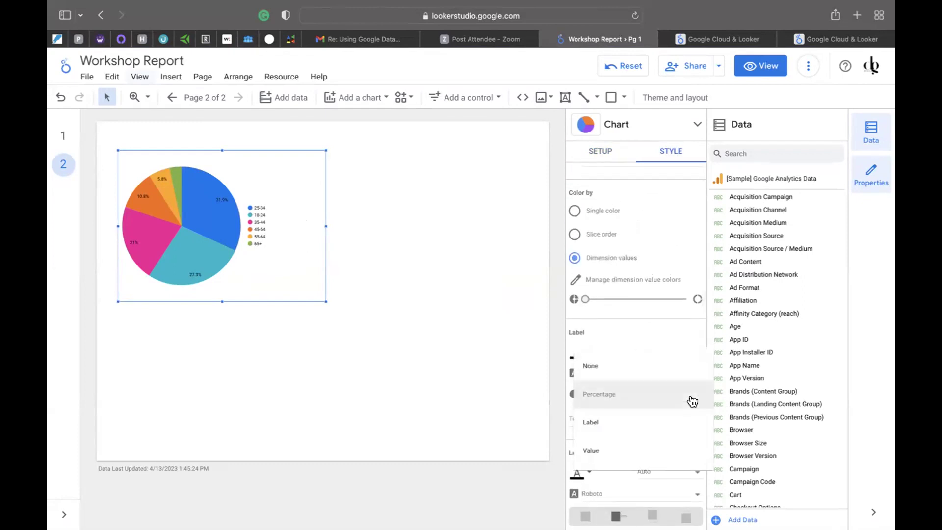
{"action": "left_click", "coordinate": [637, 431]}
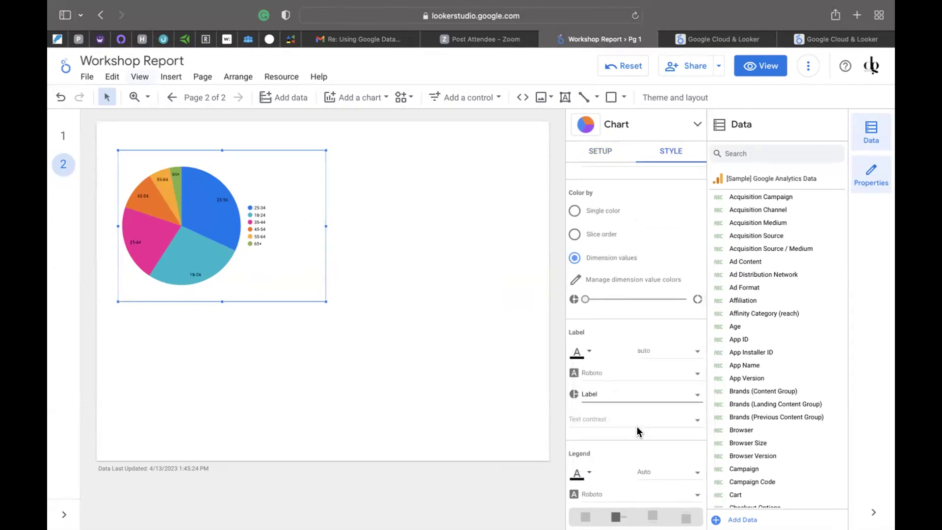
{"action": "left_click", "coordinate": [692, 399]}
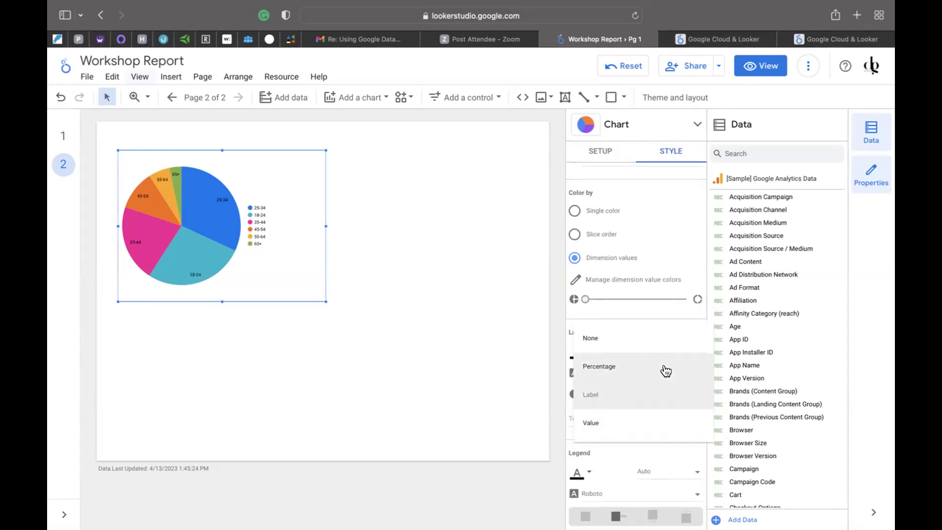
{"action": "left_click", "coordinate": [629, 425]}
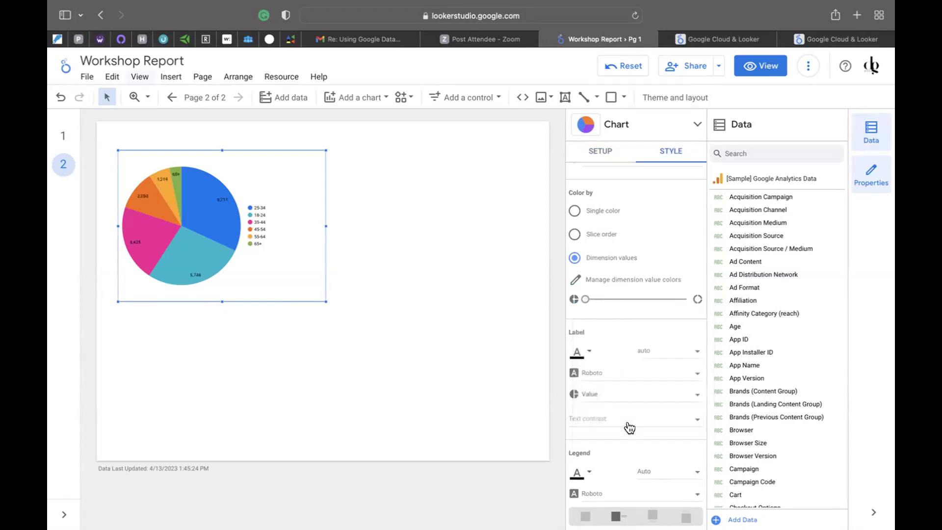
{"action": "left_click", "coordinate": [694, 394]}
{"action": "left_click", "coordinate": [666, 347]}
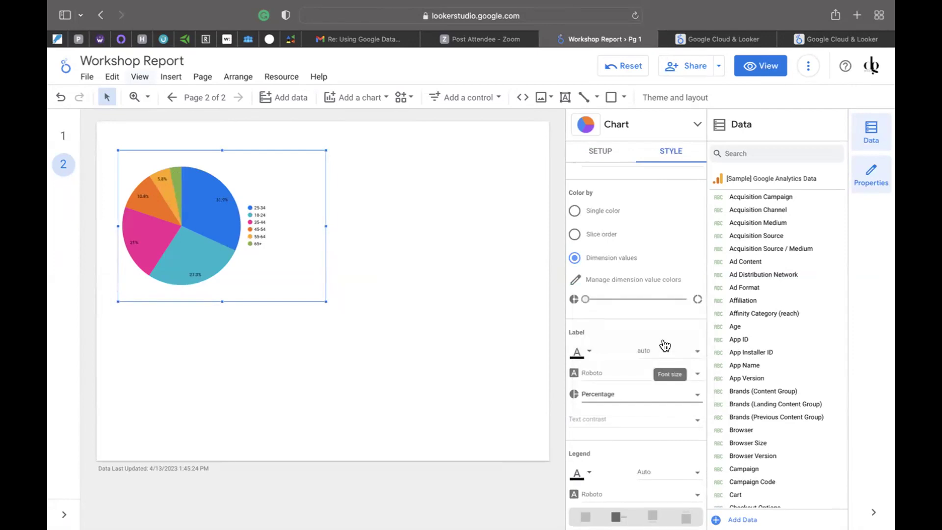
Try setting the pie chart's header to Always show and return it to Show on hover
{"action": "left_click", "coordinate": [596, 151]}
{"action": "left_click", "coordinate": [670, 152]}
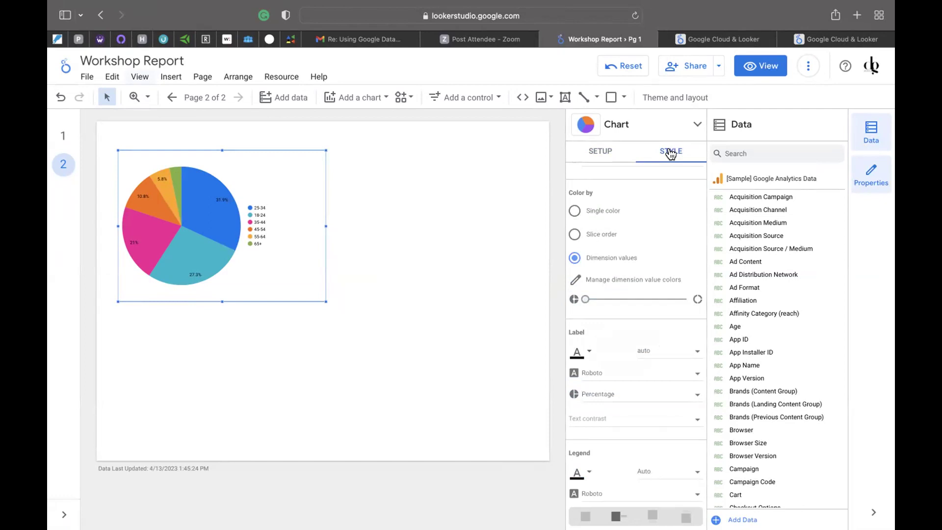
{"action": "scroll", "coordinate": [662, 347], "scroll_direction": "down", "scroll_amount": 2}
{"action": "scroll", "coordinate": [662, 347], "scroll_direction": "down", "scroll_amount": 10}
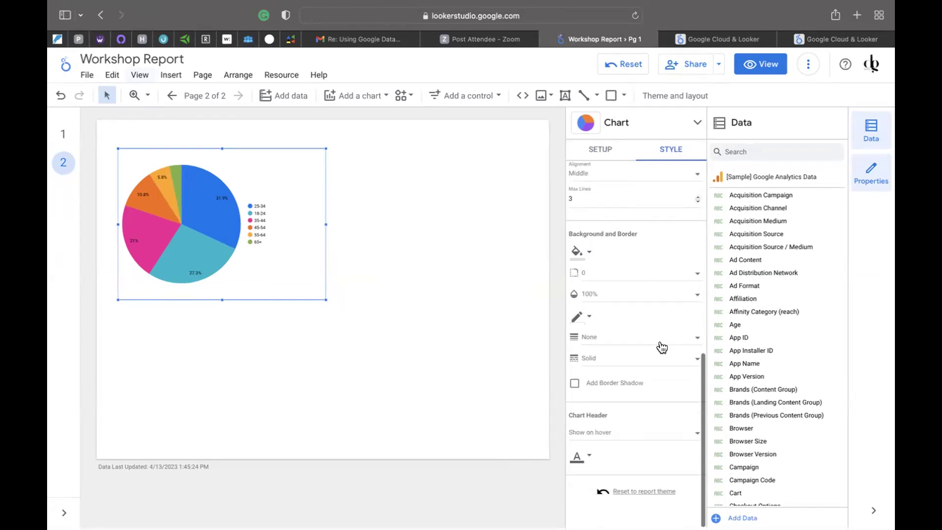
{"action": "left_click", "coordinate": [693, 436]}
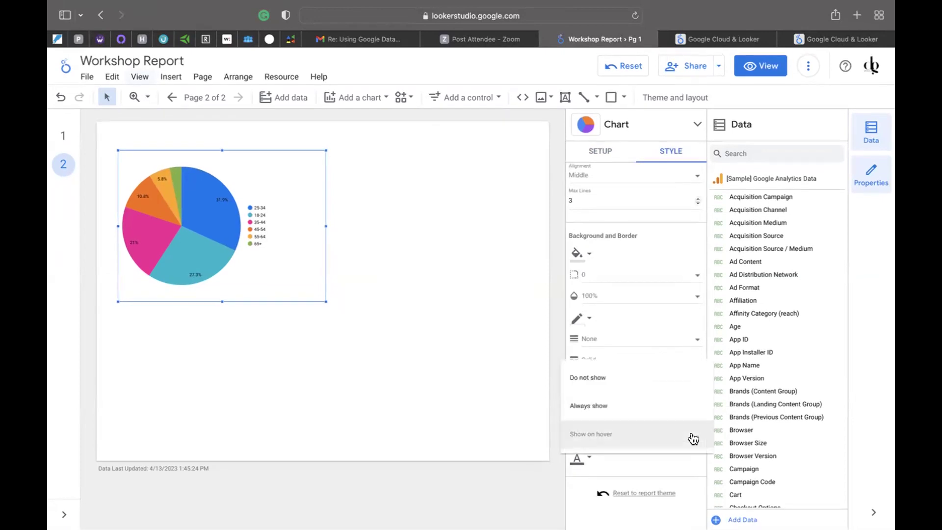
{"action": "left_click", "coordinate": [656, 408]}
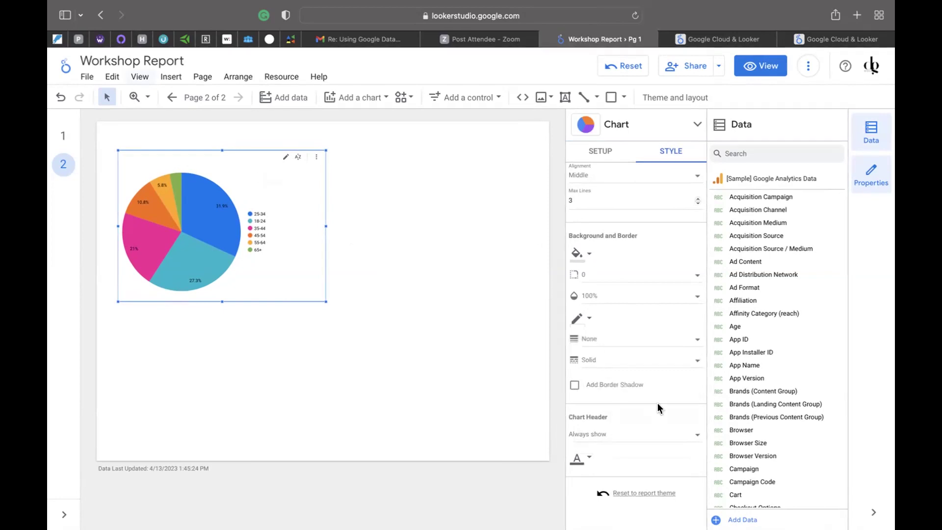
{"action": "left_click", "coordinate": [696, 435]}
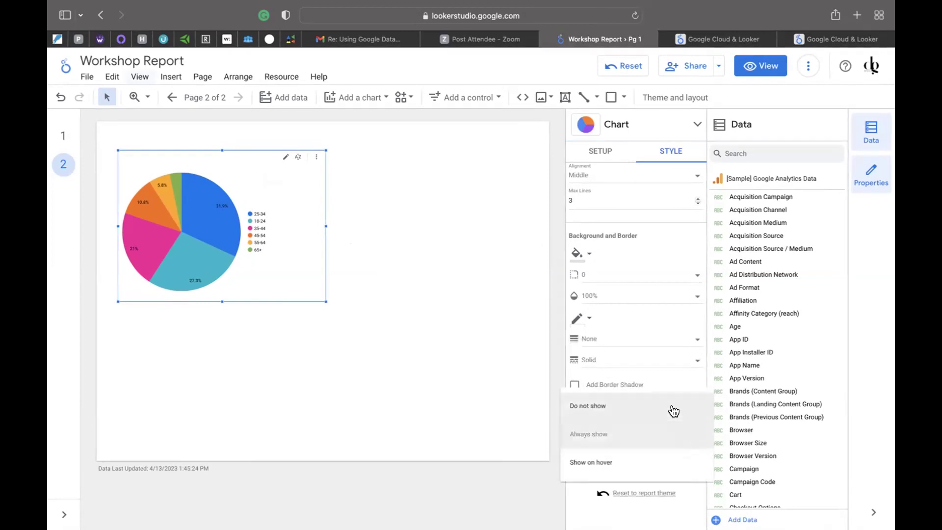
{"action": "left_click", "coordinate": [622, 461]}
{"action": "mouse_move", "coordinate": [221, 239]}
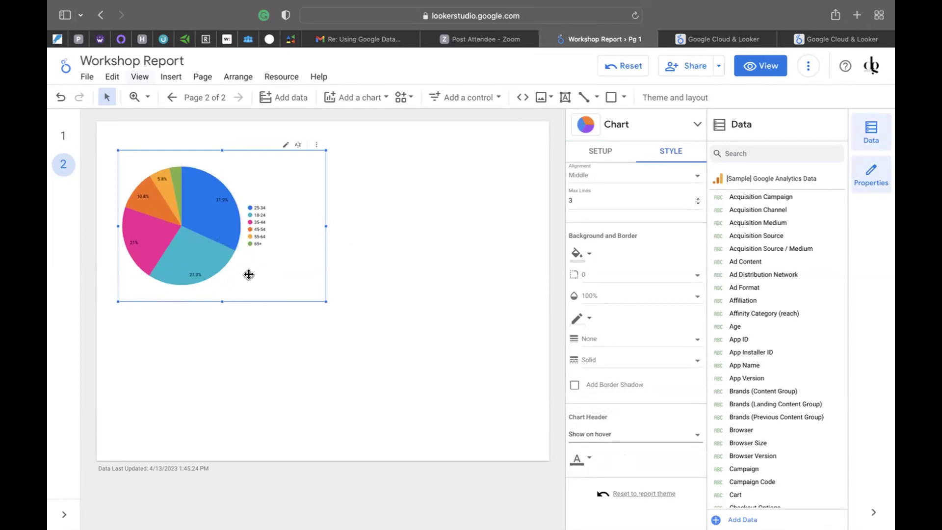
{"action": "mouse_move", "coordinate": [143, 222]}
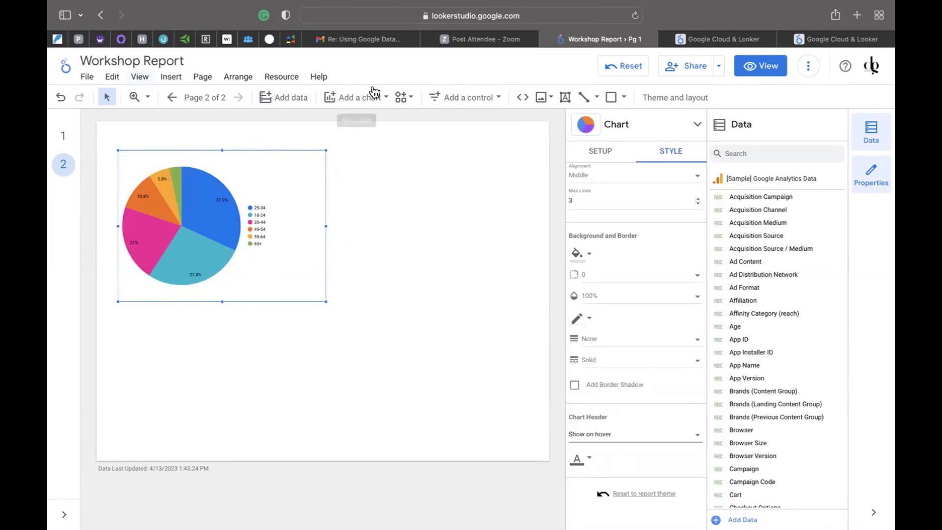
Draw a donut chart in the lower-right area of the second page
{"action": "left_click", "coordinate": [351, 96]}
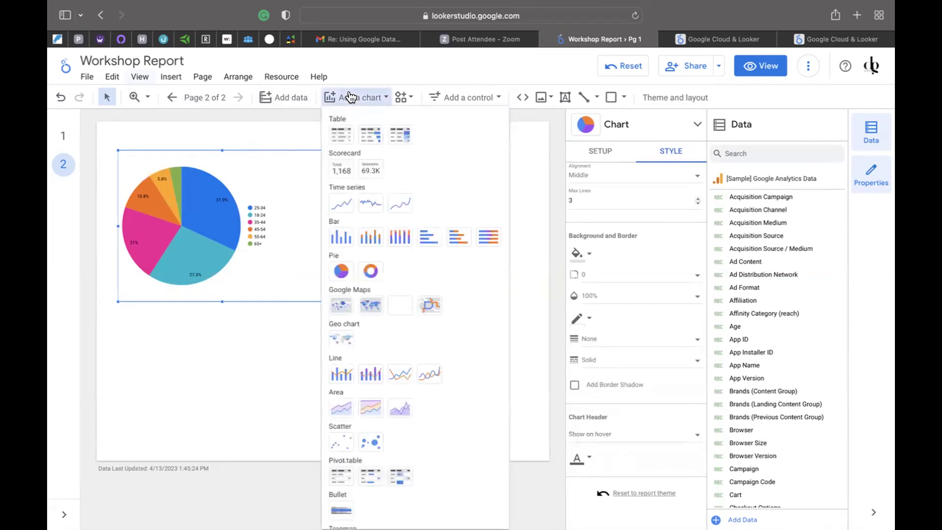
{"action": "left_click", "coordinate": [369, 271]}
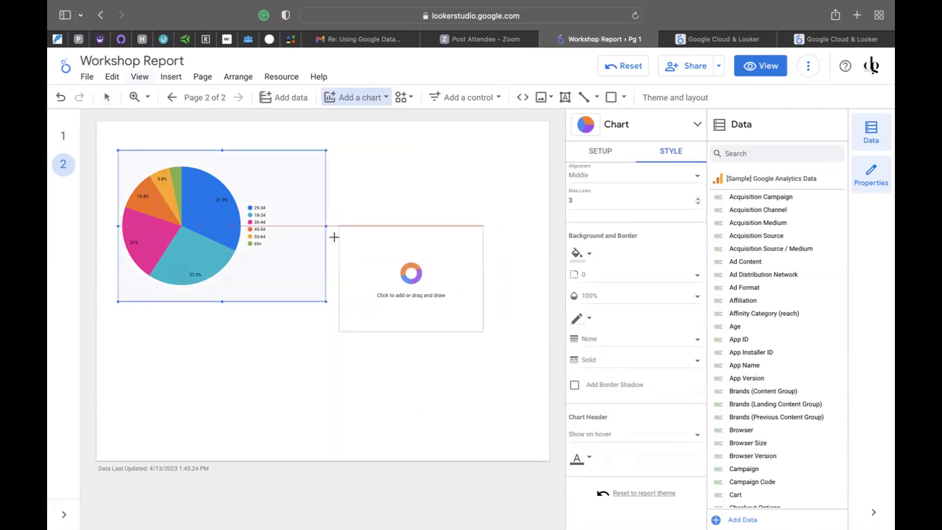
{"action": "left_click_drag", "start_coordinate": [336, 246], "coordinate": [545, 419]}
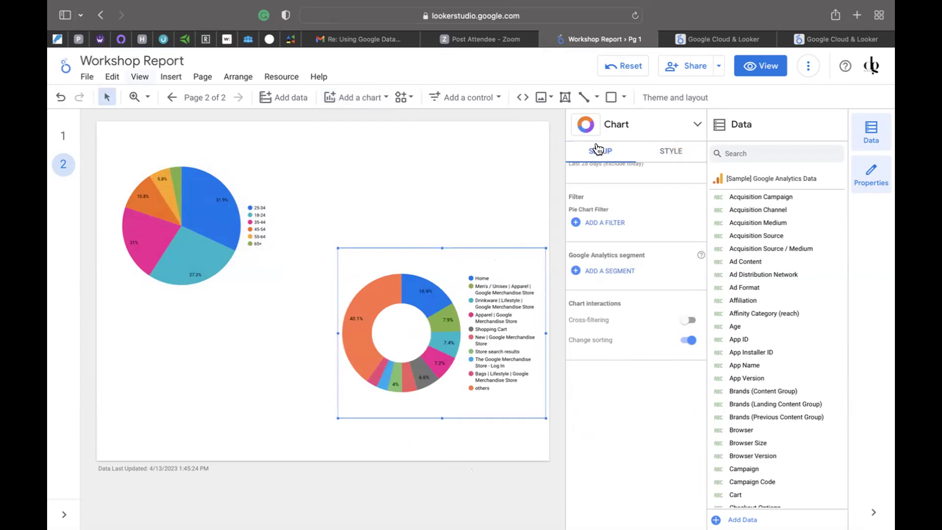
Set the donut chart's dimension to Gender
{"action": "scroll", "coordinate": [653, 236], "scroll_direction": "up", "scroll_amount": 10}
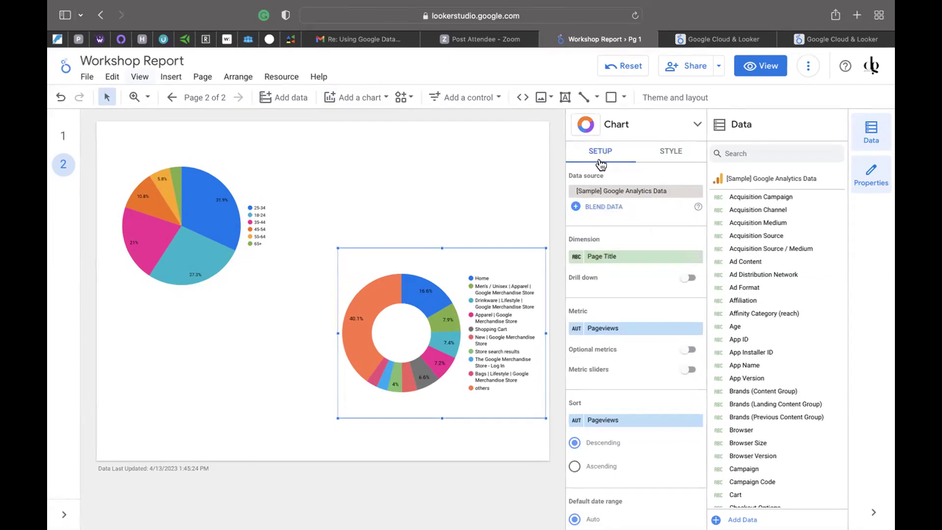
{"action": "left_click", "coordinate": [620, 255]}
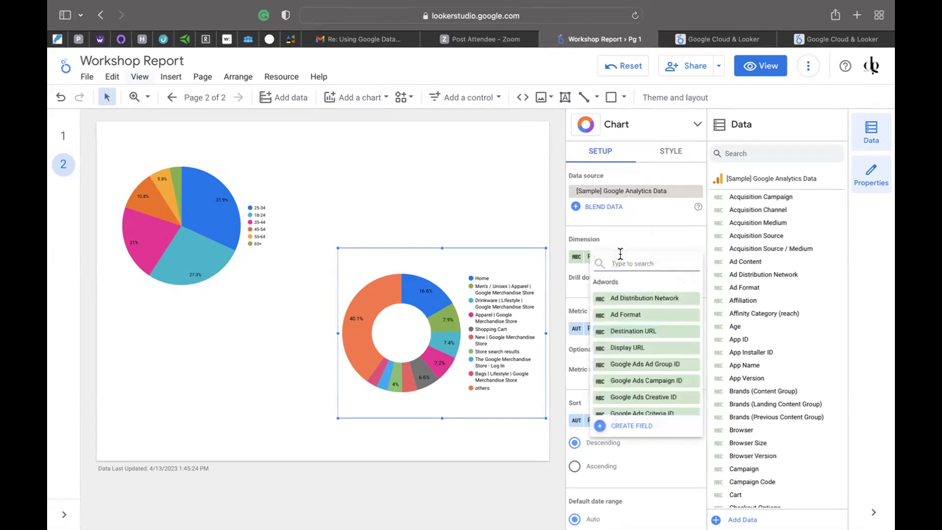
{"action": "type", "text": "Gende"}
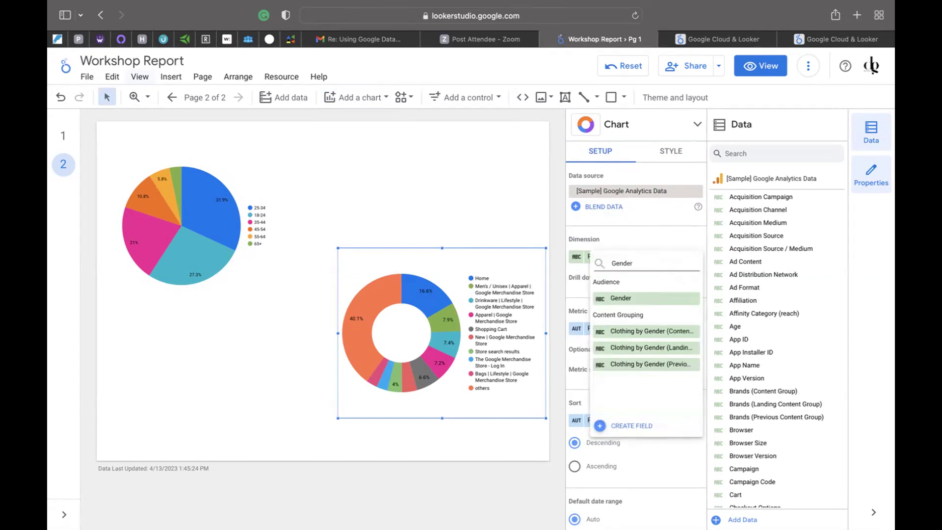
{"action": "type", "text": "r"}
{"action": "left_click", "coordinate": [623, 298]}
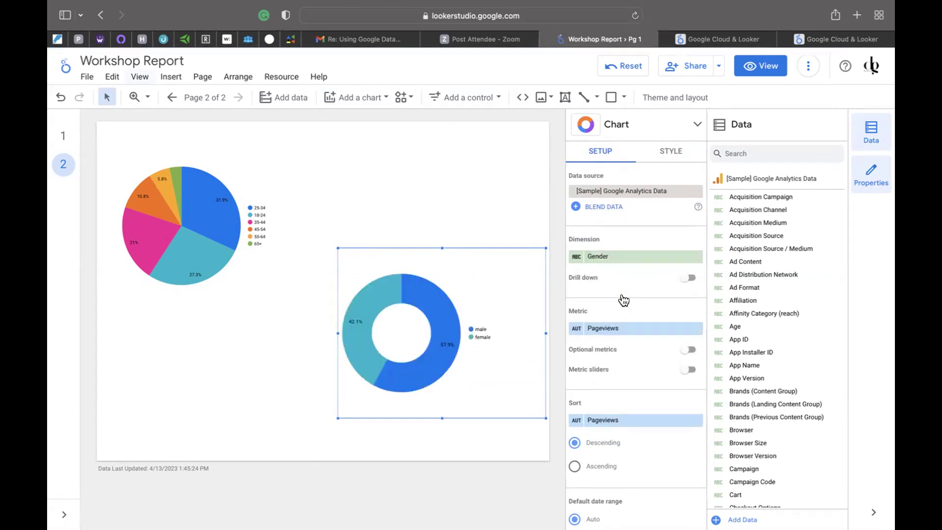
Move the donut chart below the age pie chart and shift the pie chart slightly up to separate them
{"action": "left_click_drag", "start_coordinate": [478, 375], "coordinate": [278, 401]}
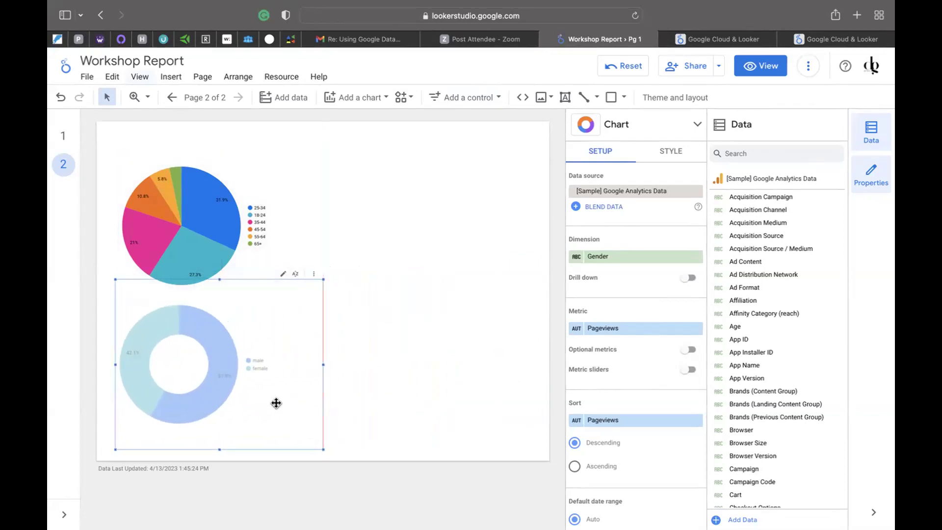
{"action": "left_click", "coordinate": [366, 240]}
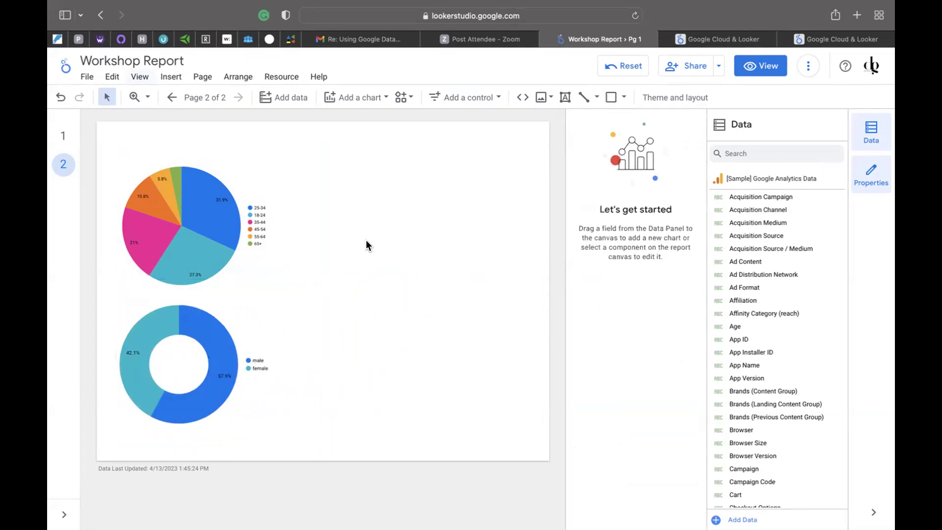
{"action": "left_click_drag", "start_coordinate": [216, 229], "coordinate": [213, 216]}
{"action": "left_click", "coordinate": [399, 294]}
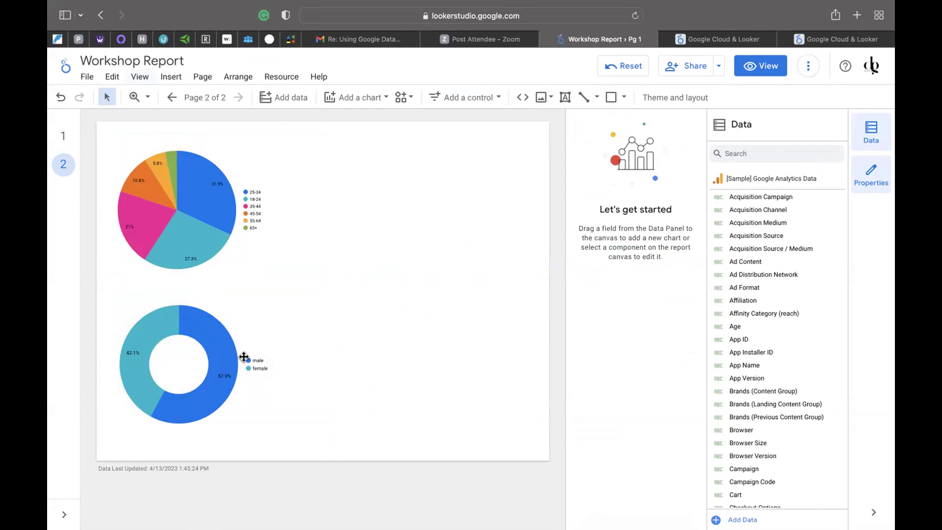
Duplicate the gender donut chart and place the copy to the right of the original
{"action": "left_click", "coordinate": [170, 359]}
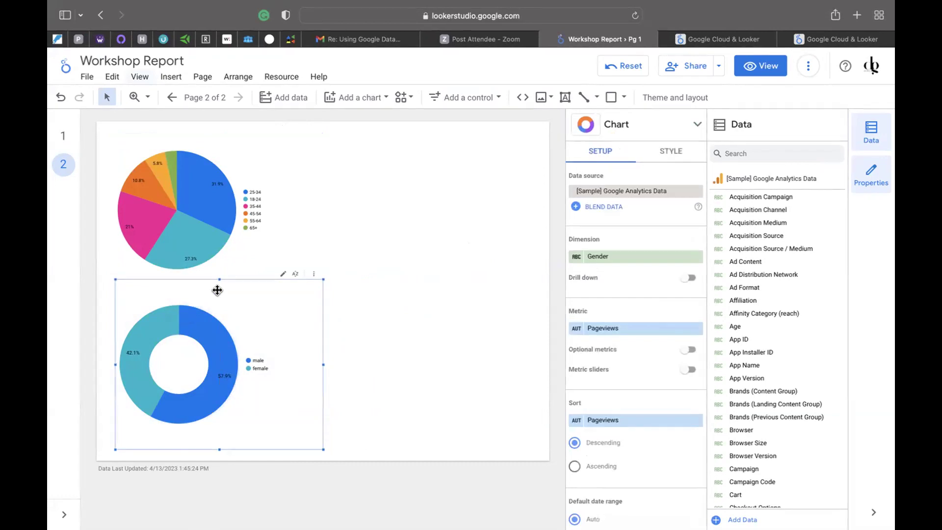
{"action": "left_click", "coordinate": [311, 273]}
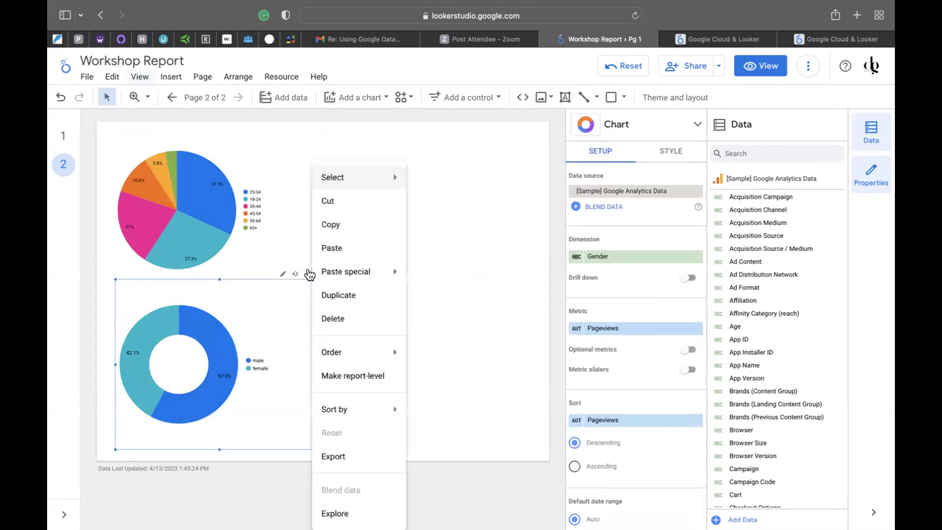
{"action": "left_click", "coordinate": [338, 294]}
{"action": "left_click_drag", "start_coordinate": [252, 325], "coordinate": [459, 316]}
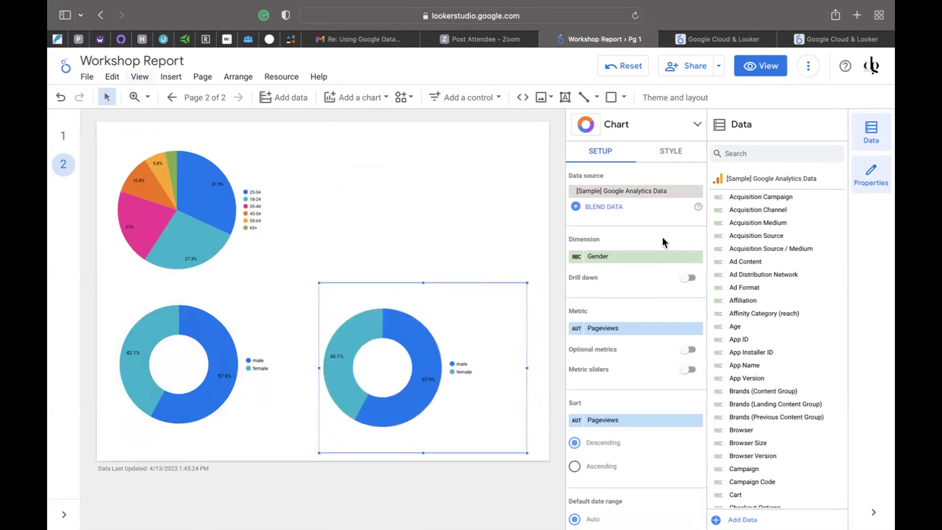
Try Clothing by Gender (Content Group) and Clothing by Gender (Landing Content Group) as the copied donut chart's dimension
{"action": "left_click", "coordinate": [630, 259]}
{"action": "type", "text": "gender"}
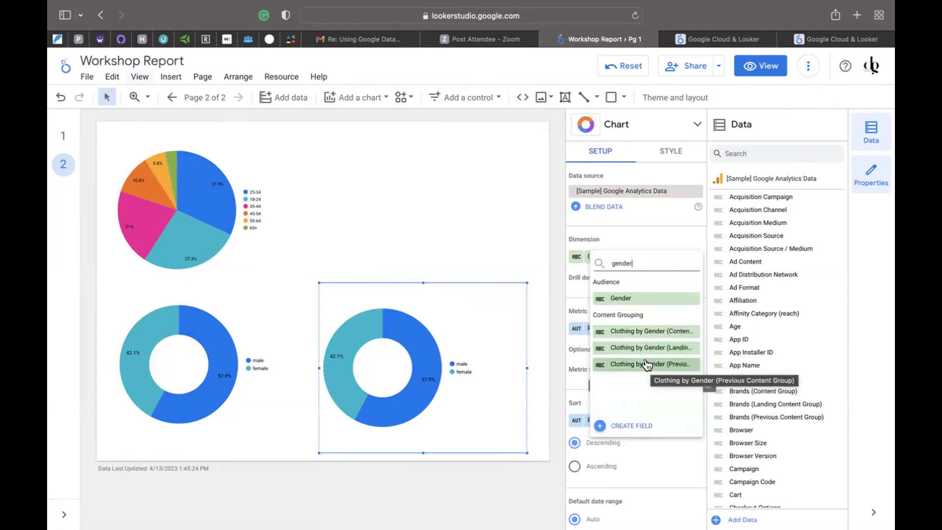
{"action": "left_click", "coordinate": [643, 331]}
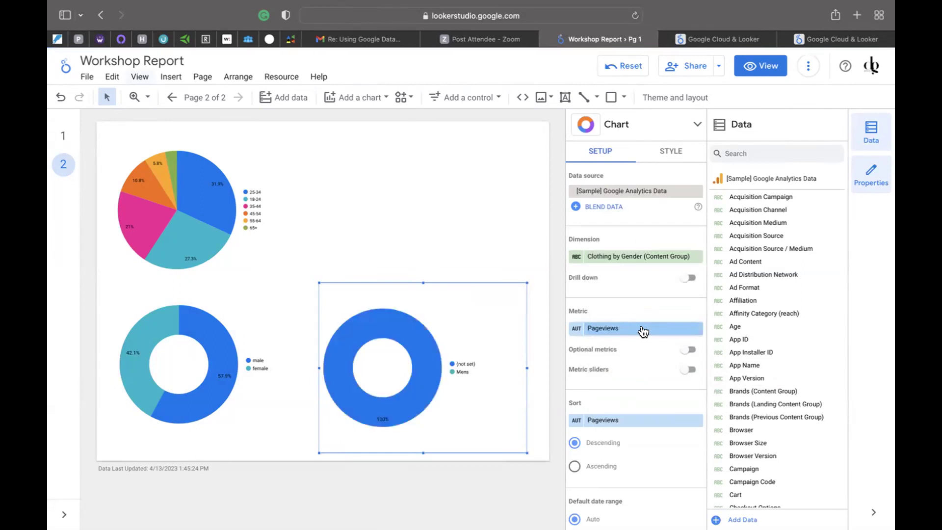
{"action": "left_click", "coordinate": [667, 253]}
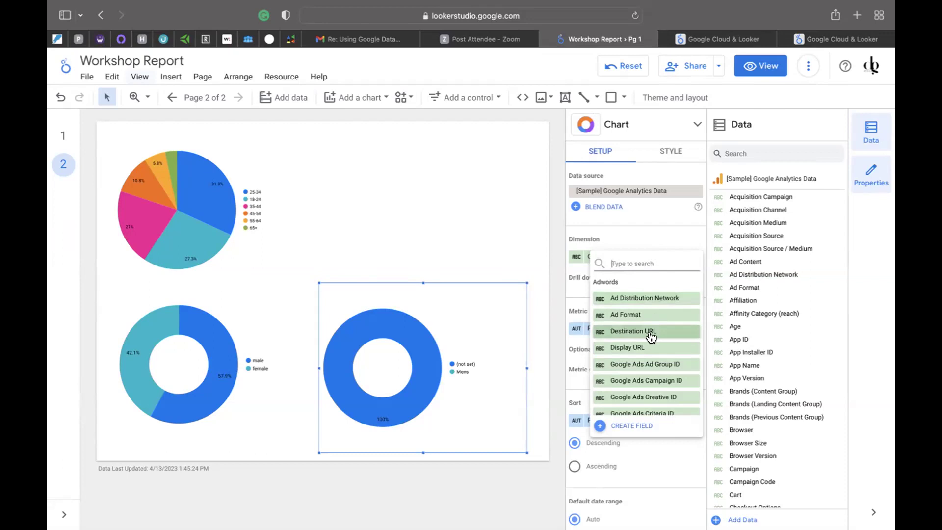
{"action": "type", "text": "gender"}
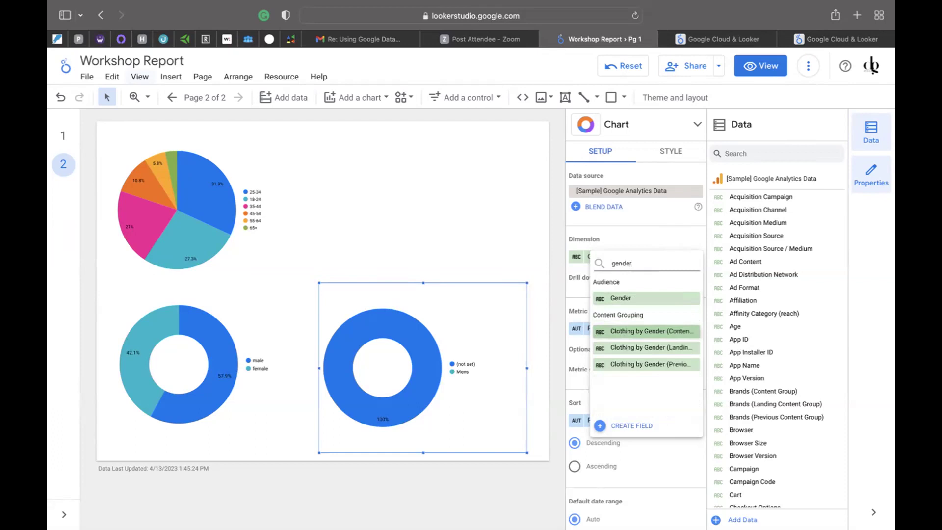
{"action": "left_click", "coordinate": [633, 349]}
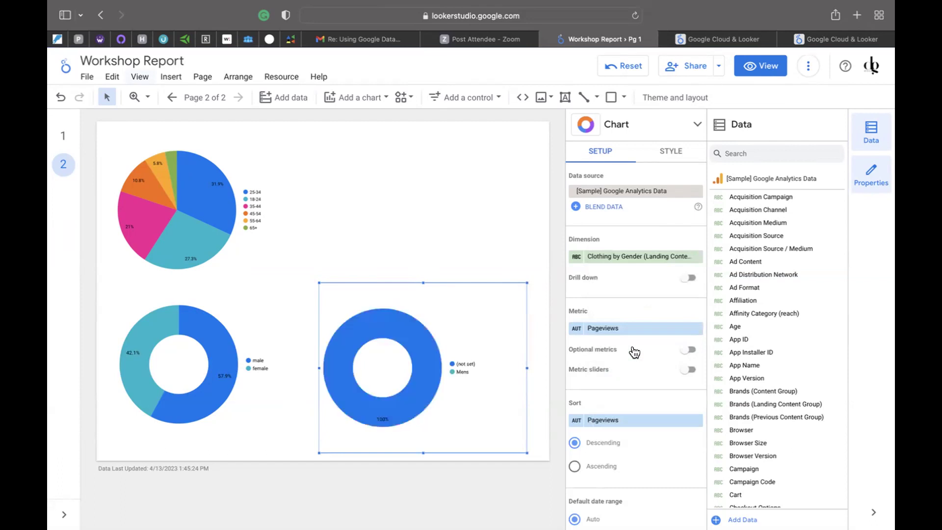
Try Destination URL as the copied donut chart's dimension, and delete that copy from the second page
{"action": "left_click", "coordinate": [683, 258]}
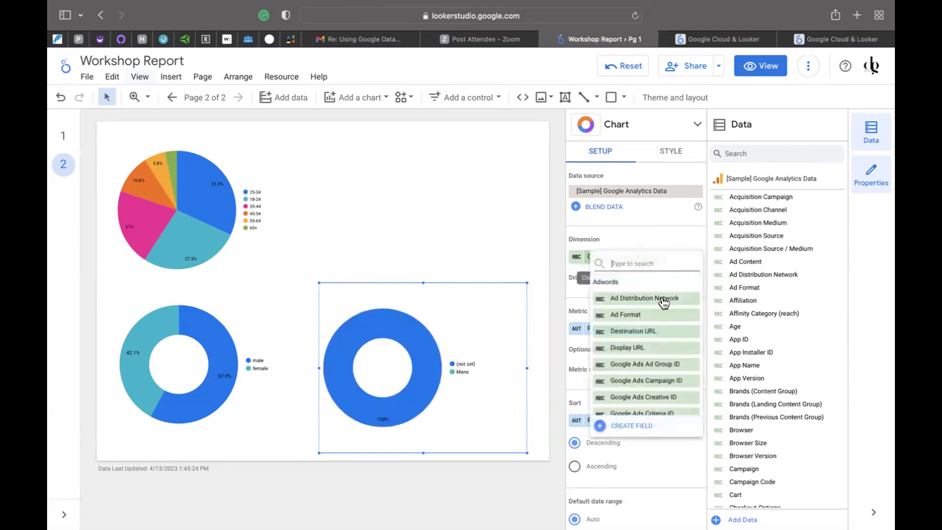
{"action": "left_click", "coordinate": [637, 332]}
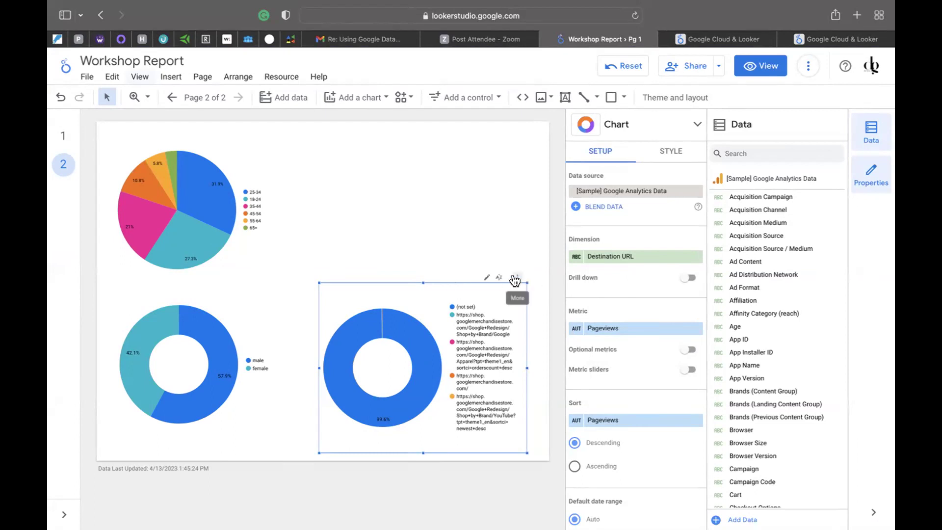
{"action": "key", "text": "Delete"}
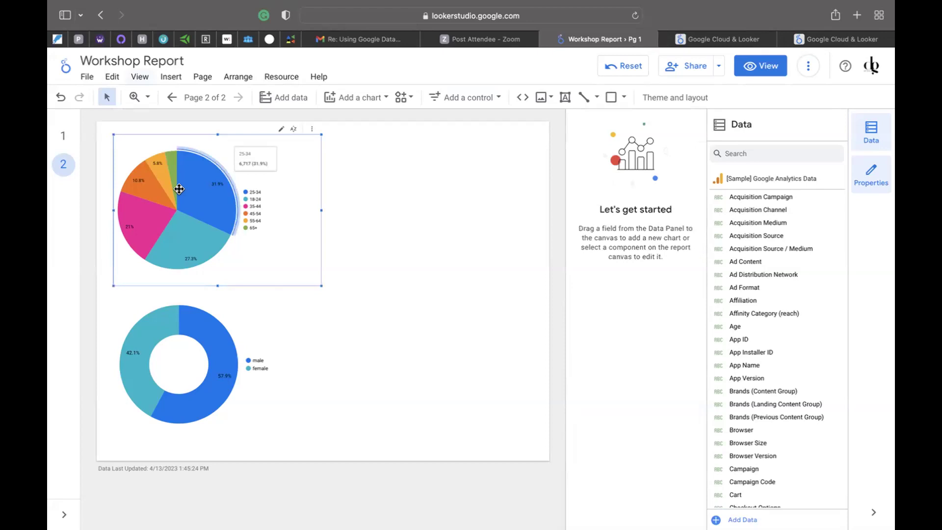
Move the age pie chart to the right of the gender donut chart so both sit side by side in the page's lower half
{"action": "left_click_drag", "start_coordinate": [307, 210], "coordinate": [496, 360]}
{"action": "right_click", "coordinate": [496, 360]}
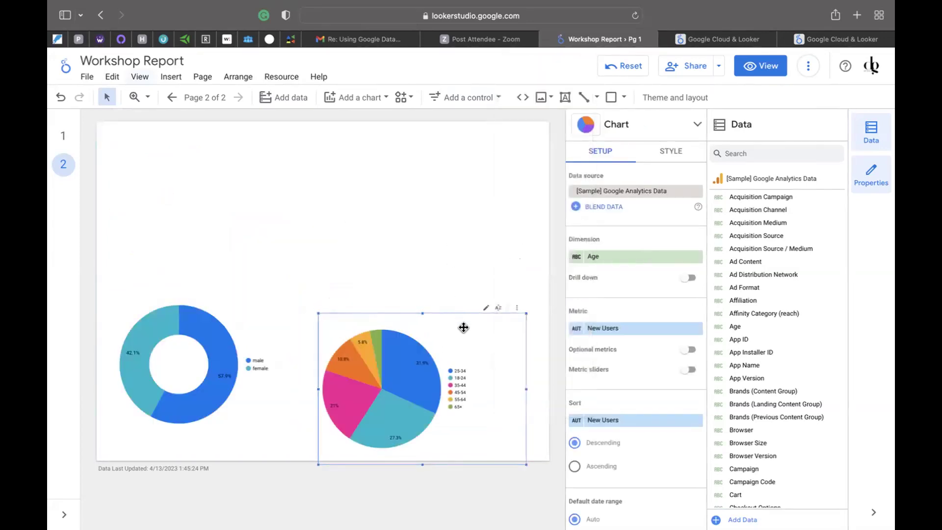
{"action": "left_click_drag", "start_coordinate": [470, 319], "coordinate": [476, 305]}
{"action": "left_click_drag", "start_coordinate": [258, 310], "coordinate": [258, 310]}
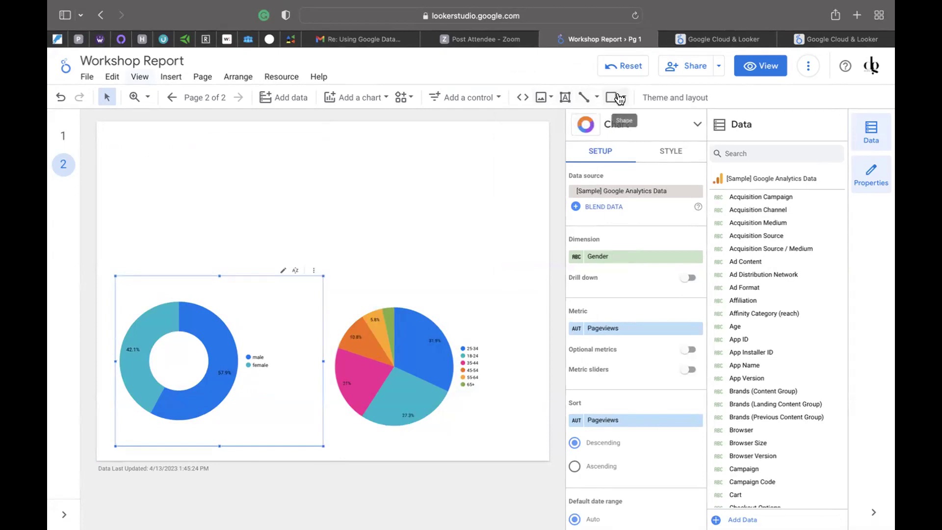
{"action": "left_click", "coordinate": [408, 369]}
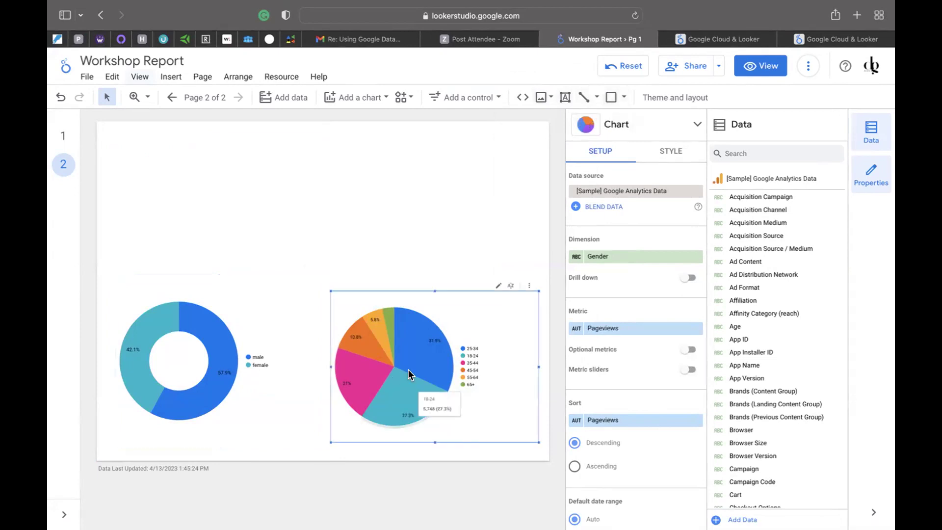
Draw a text box across the full width of the page's upper edge, with 30px centred text
{"action": "left_click", "coordinate": [565, 98]}
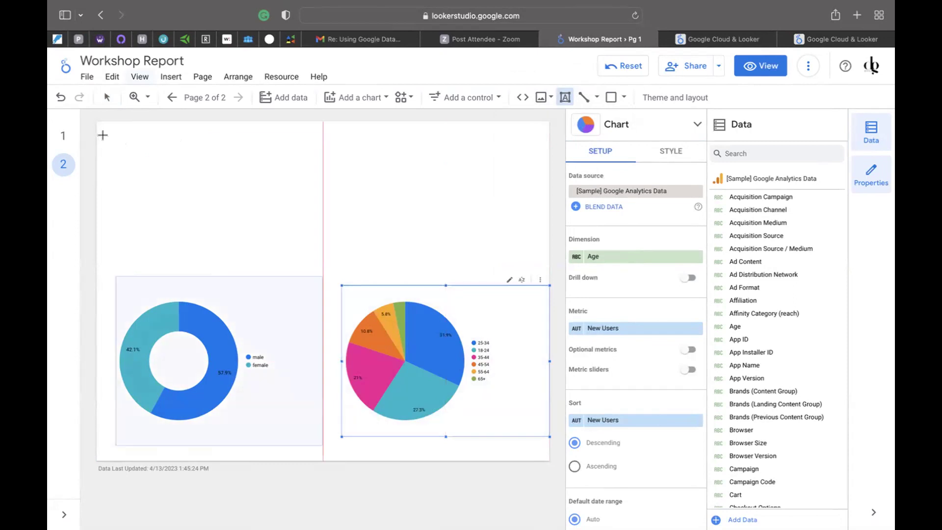
{"action": "left_click_drag", "start_coordinate": [95, 122], "coordinate": [548, 181]}
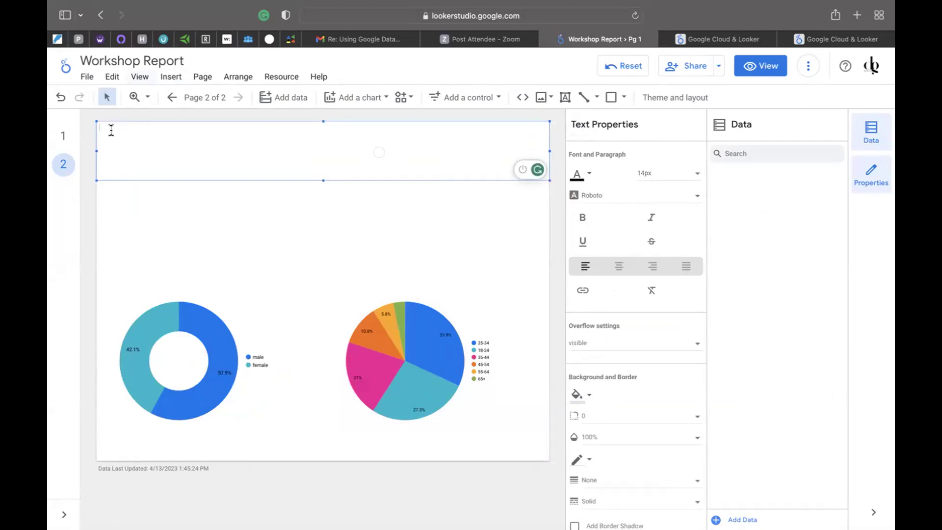
{"action": "left_click", "coordinate": [696, 175]}
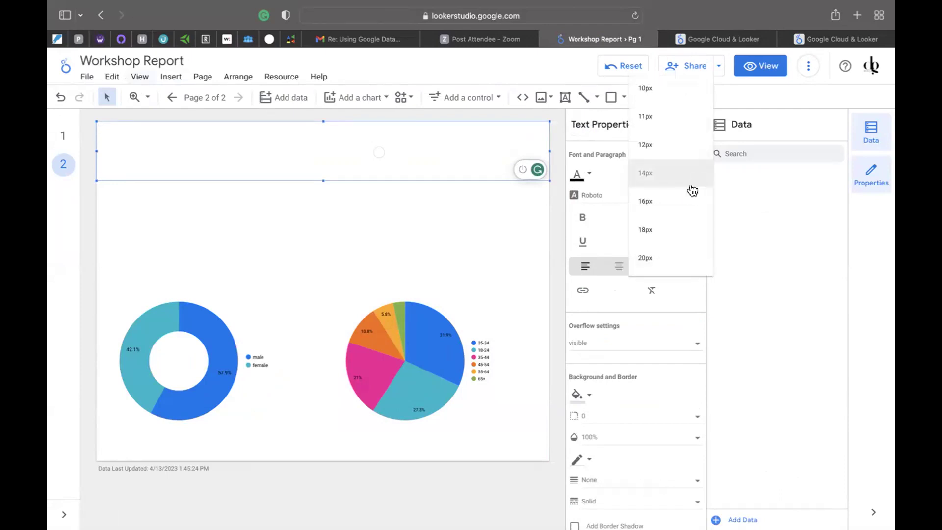
{"action": "scroll", "coordinate": [682, 238], "scroll_direction": "down", "scroll_amount": 2}
{"action": "scroll", "coordinate": [681, 238], "scroll_direction": "down", "scroll_amount": 2}
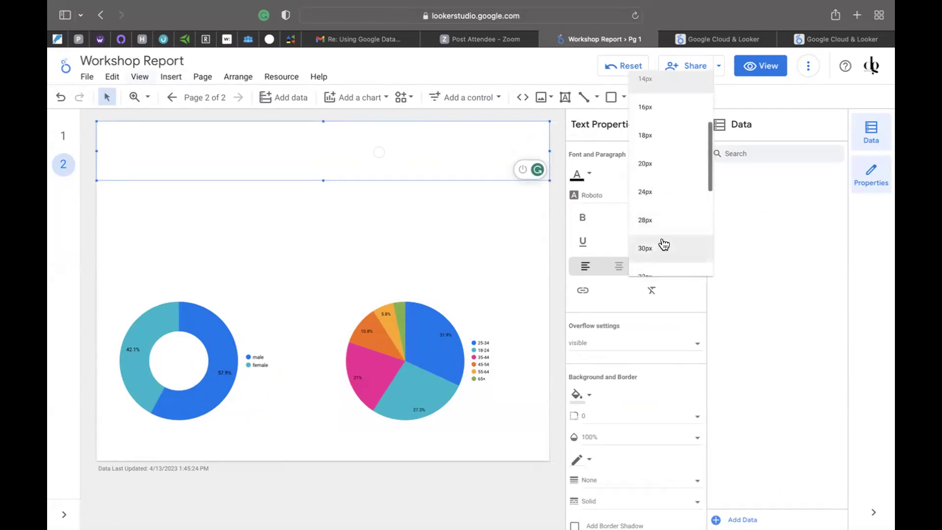
{"action": "left_click", "coordinate": [662, 243]}
{"action": "left_click", "coordinate": [107, 132]}
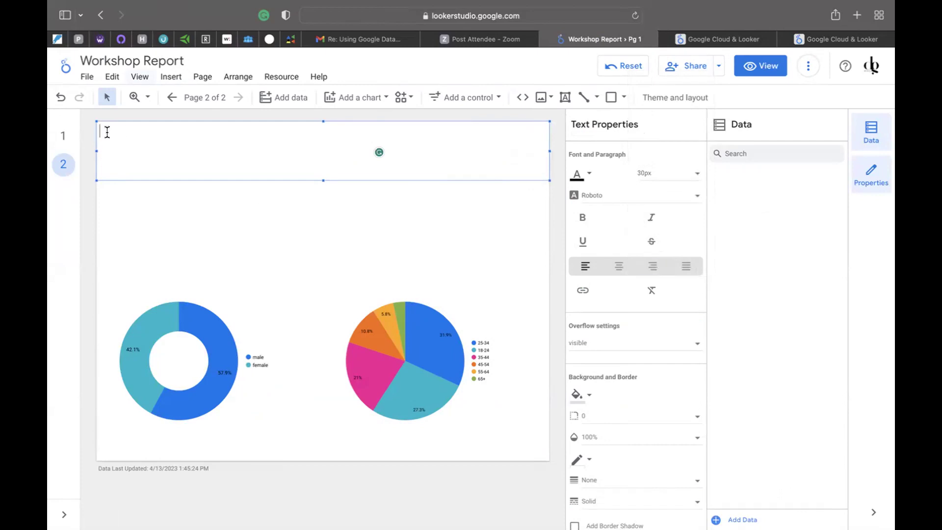
{"action": "left_click", "coordinate": [618, 266]}
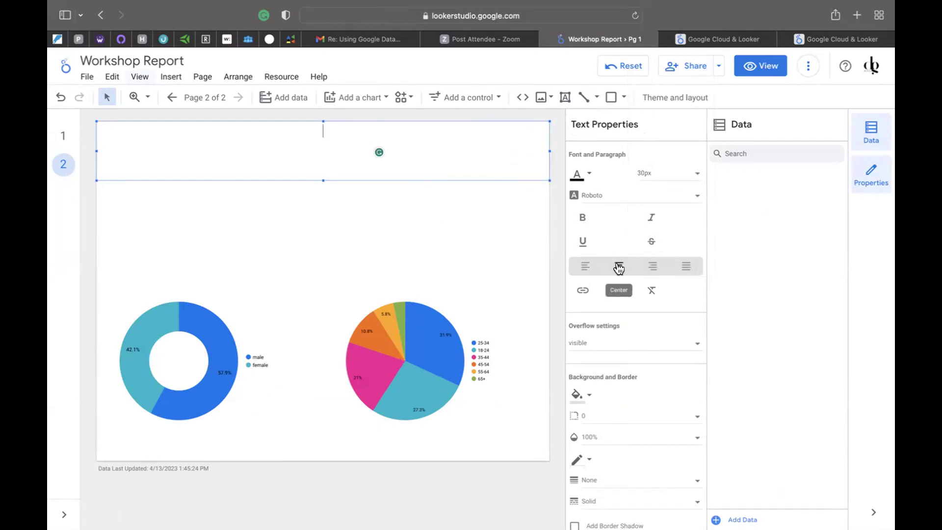
Enter the title "Data Visualisation Worskhop Chart Examples" in the header text box
{"action": "type", "text": "Worskhop"}
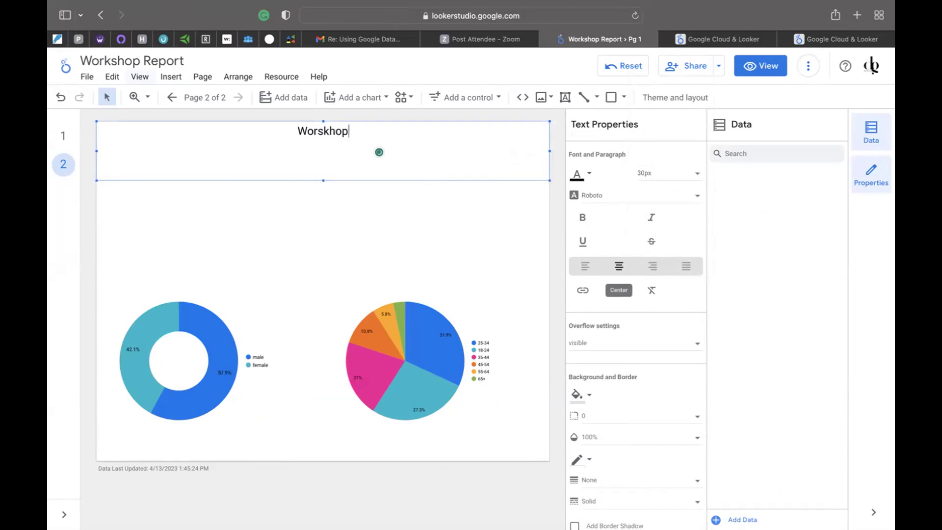
{"action": "left_click", "coordinate": [297, 131]}
{"action": "type", "text": "Data Visualisation Worskhop"}
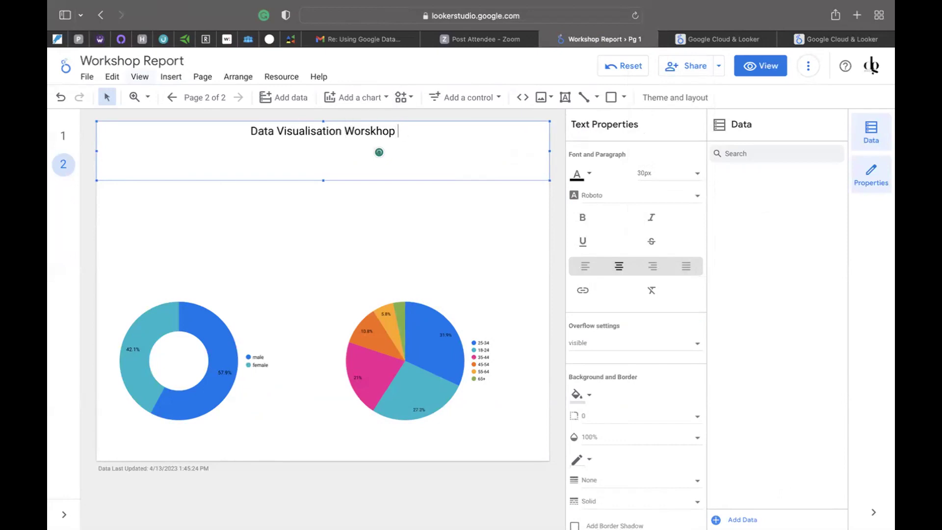
{"action": "type", "text": " Chart "}
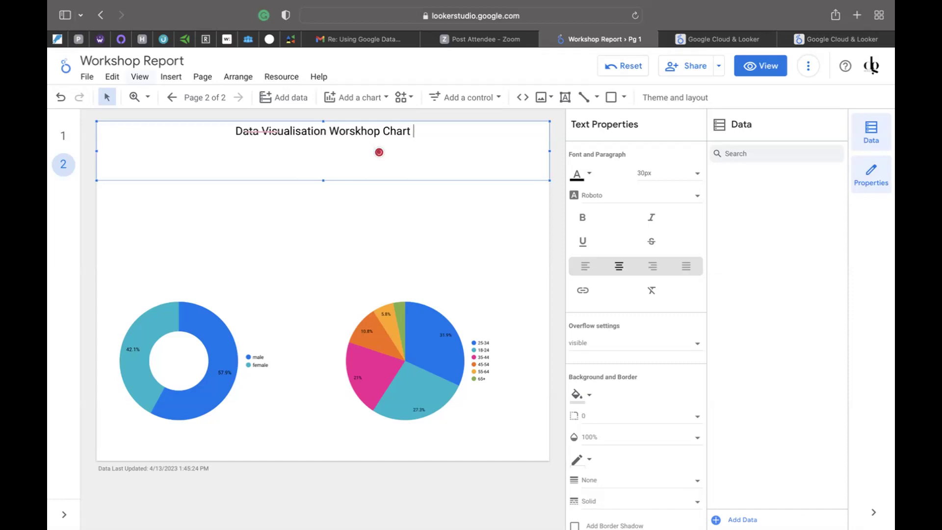
{"action": "type", "text": "Examples"}
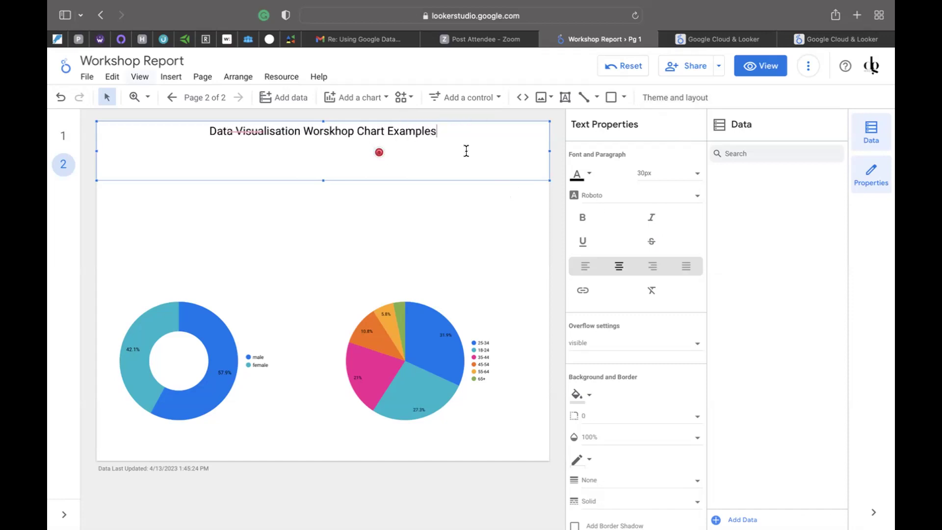
Below the title, add left-aligned 20px lines with "Prepared by:" plus the preparer's full name, and "Date: 13 April 2023"
{"action": "left_click", "coordinate": [586, 266]}
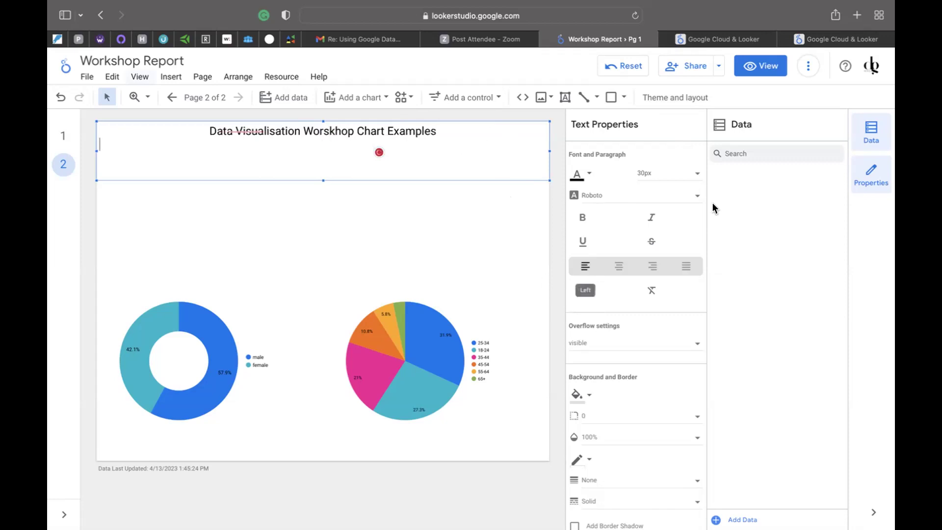
{"action": "left_click", "coordinate": [694, 175]}
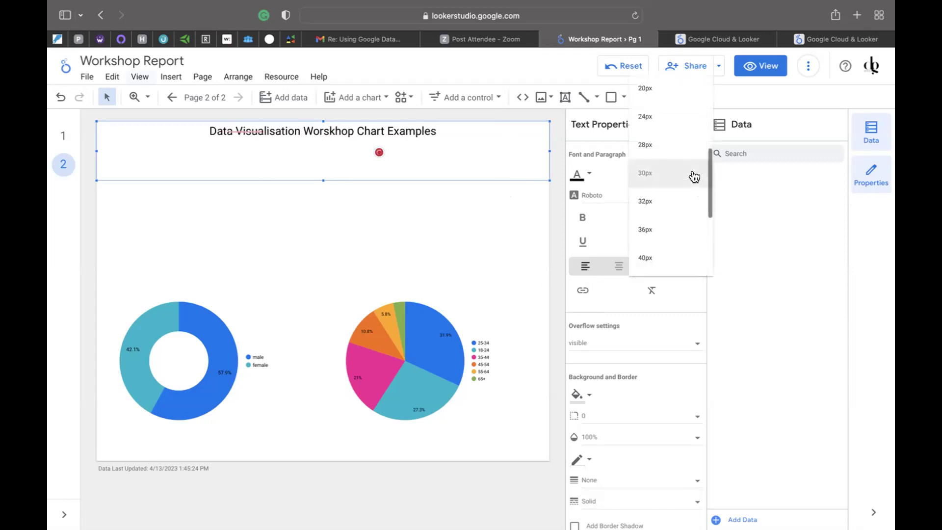
{"action": "left_click", "coordinate": [676, 87]}
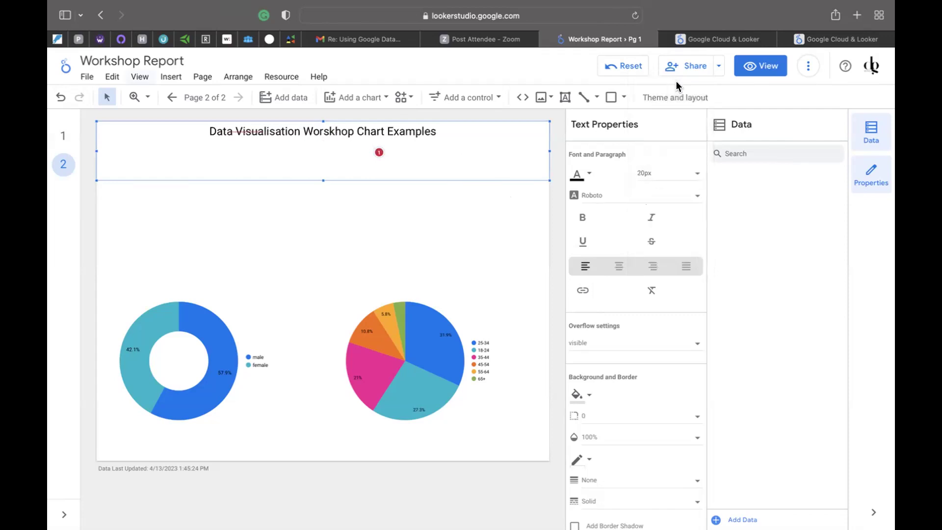
{"action": "type", "text": "Prepared by: Ian Mangenga"}
{"action": "key", "text": "Return"}
{"action": "type", "text": "Date:"}
{"action": "type", "text": "13 April 2023"}
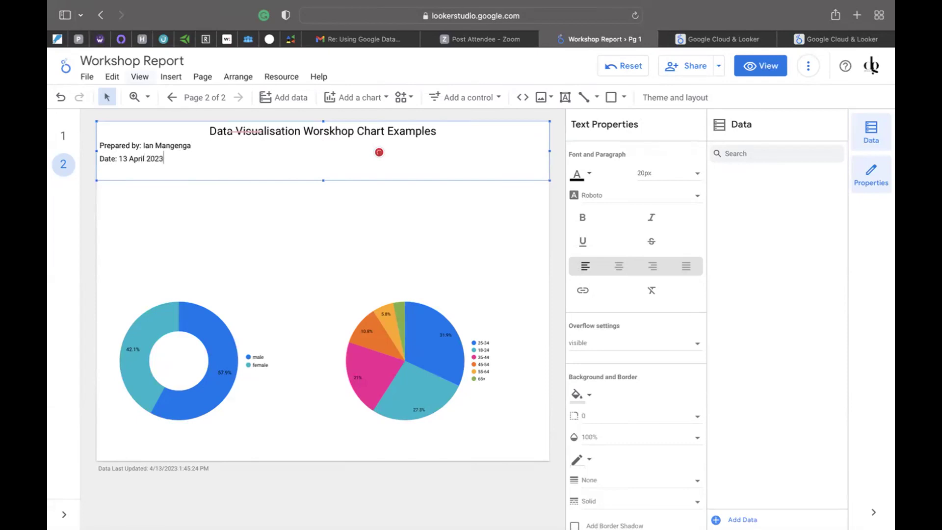
Add the line "Submitted to: GSSA" below the date and finish editing the header text
{"action": "key", "text": "Return"}
{"action": "type", "text": "Submitted to: GSSG"}
{"action": "key", "text": "BackSpace"}
{"action": "type", "text": "A"}
{"action": "left_click", "coordinate": [470, 196]}
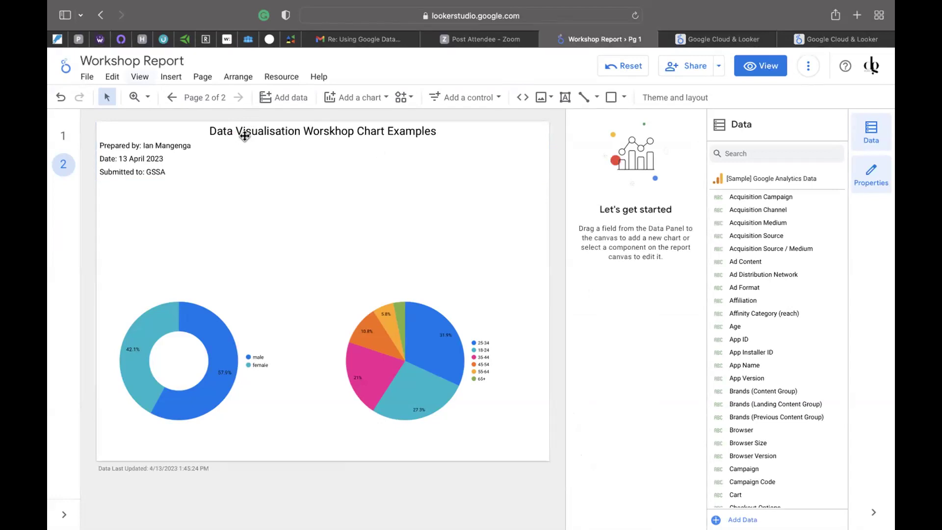
Move the gender donut chart and the age pie chart up to the middle of the page
{"action": "left_click_drag", "start_coordinate": [423, 375], "coordinate": [424, 329]}
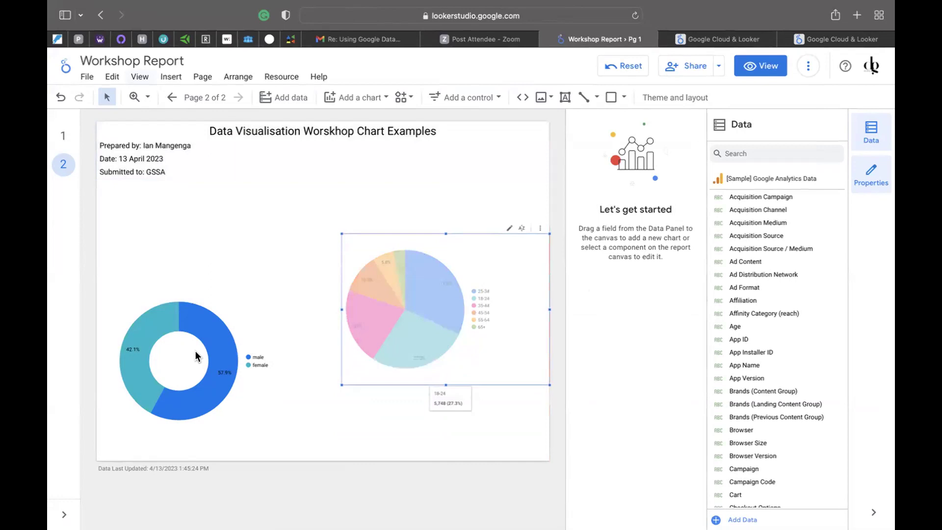
{"action": "left_click_drag", "start_coordinate": [196, 352], "coordinate": [197, 283]}
{"action": "left_click_drag", "start_coordinate": [428, 338], "coordinate": [428, 324]}
Add a text box above the gender donut chart reading "New Visitors by Gender"
{"action": "left_click", "coordinate": [566, 98]}
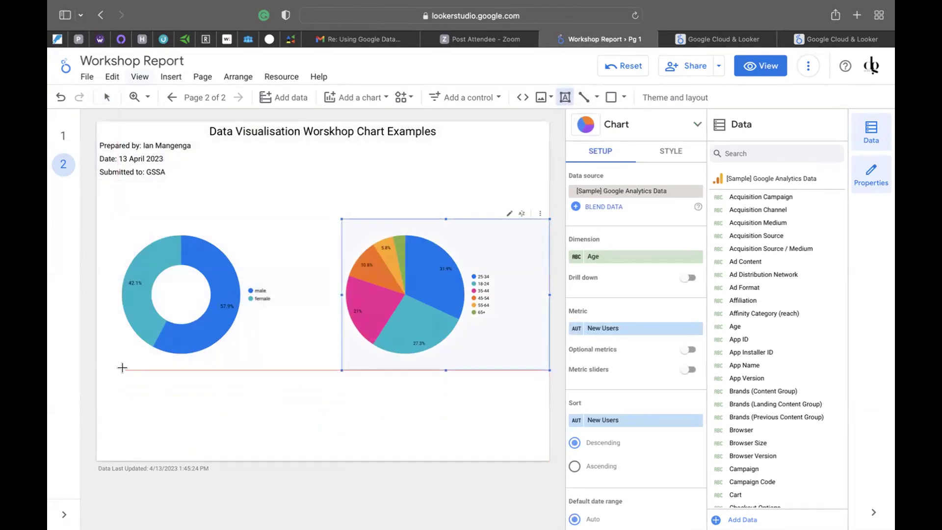
{"action": "left_click_drag", "start_coordinate": [130, 209], "coordinate": [268, 220]}
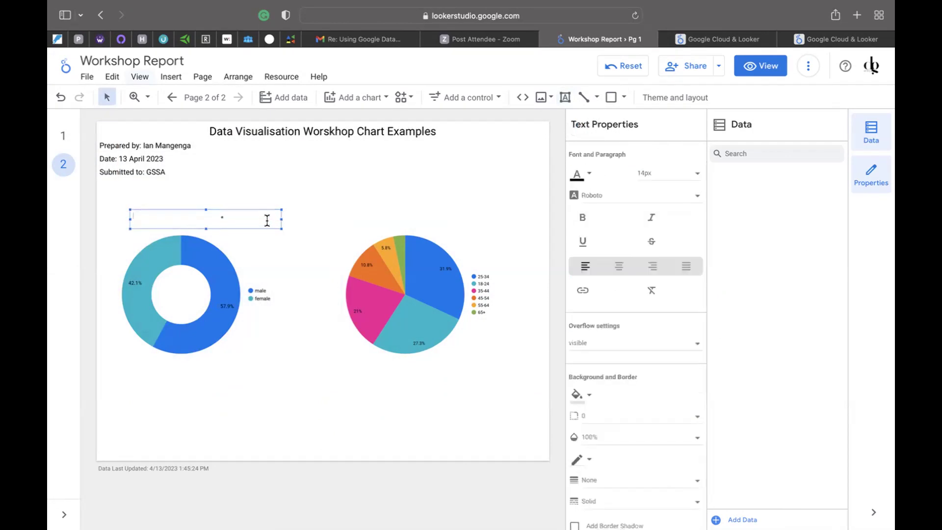
{"action": "type", "text": "n"}
{"action": "key", "text": "BackSpace"}
{"action": "key", "text": "BackSpace"}
{"action": "key", "text": "BackSpace"}
{"action": "key", "text": "BackSpace"}
{"action": "type", "text": "ew Visi"}
{"action": "left_click", "coordinate": [465, 177]}
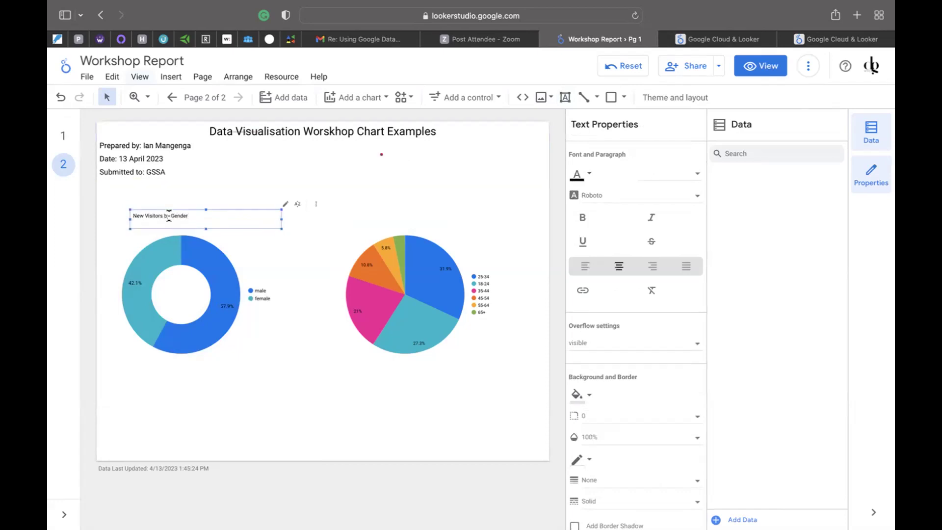
Duplicate the "New Visitors by Gender" label, place the copy above the age pie chart, and lower both charts slightly to clear the labels
{"action": "left_click", "coordinate": [328, 226]}
{"action": "key", "text": "super+v"}
{"action": "left_click", "coordinate": [238, 218]}
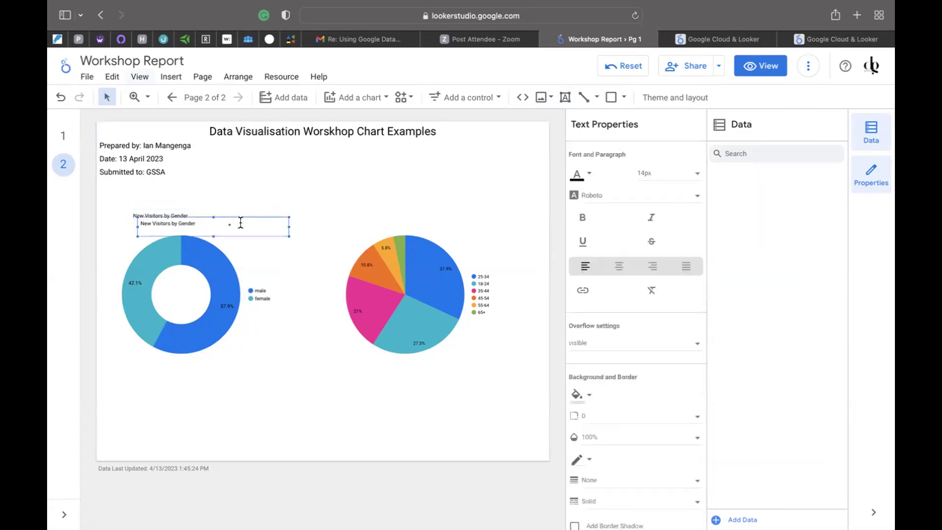
{"action": "left_click", "coordinate": [288, 240]}
{"action": "left_click_drag", "start_coordinate": [226, 235], "coordinate": [242, 250]}
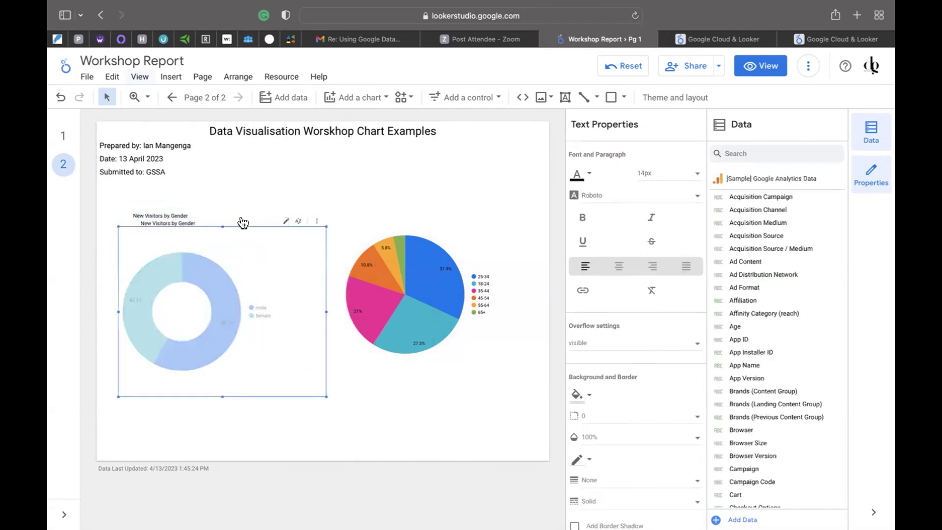
{"action": "left_click", "coordinate": [212, 220]}
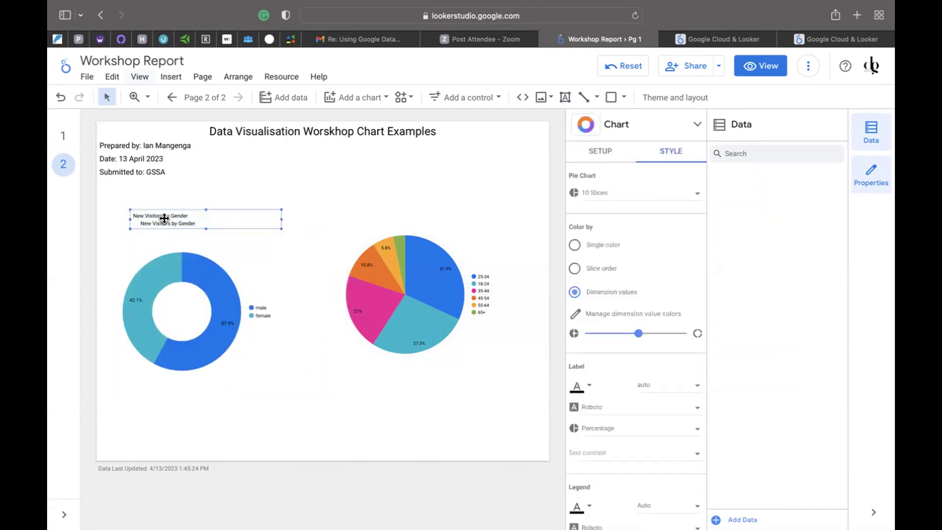
{"action": "left_click_drag", "start_coordinate": [213, 221], "coordinate": [381, 211]}
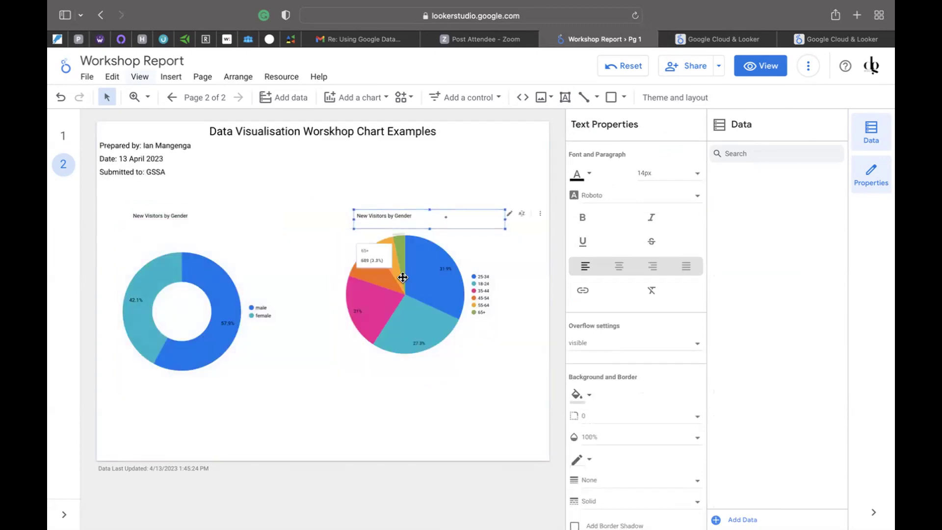
{"action": "left_click", "coordinate": [400, 302]}
{"action": "left_click_drag", "start_coordinate": [399, 299], "coordinate": [396, 300]}
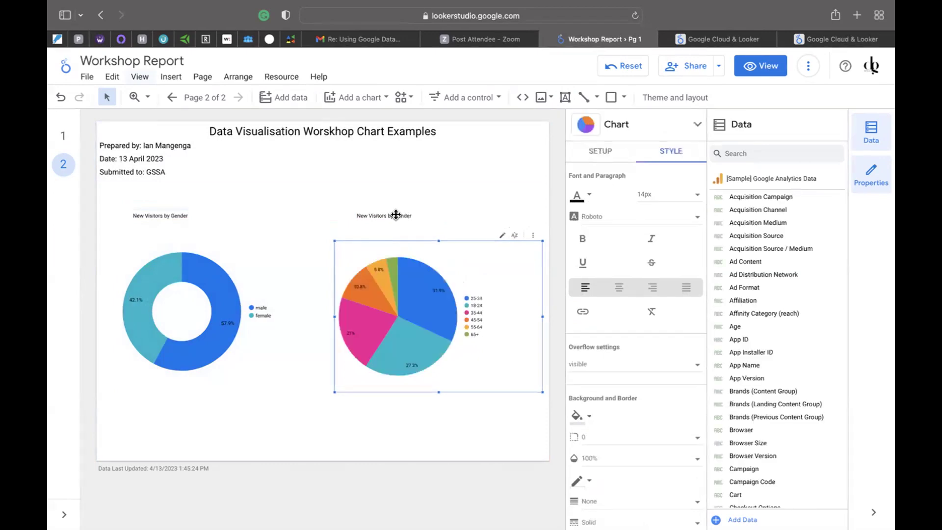
Change the duplicated label above the age pie chart to read "New Visitors by Age"
{"action": "left_click", "coordinate": [396, 215]}
{"action": "double_click", "coordinate": [411, 215]}
{"action": "key", "text": "BackSpace"}
{"action": "key", "text": "BackSpace"}
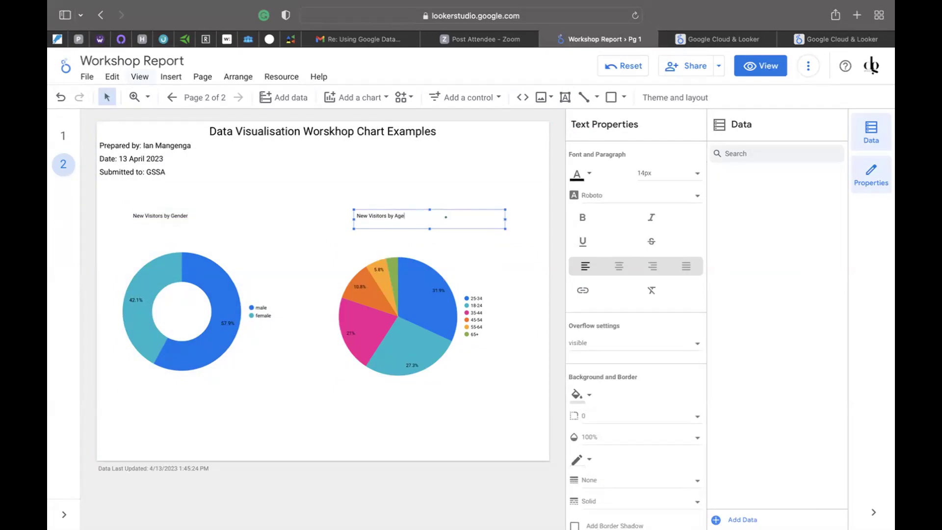
{"action": "left_click", "coordinate": [517, 415]}
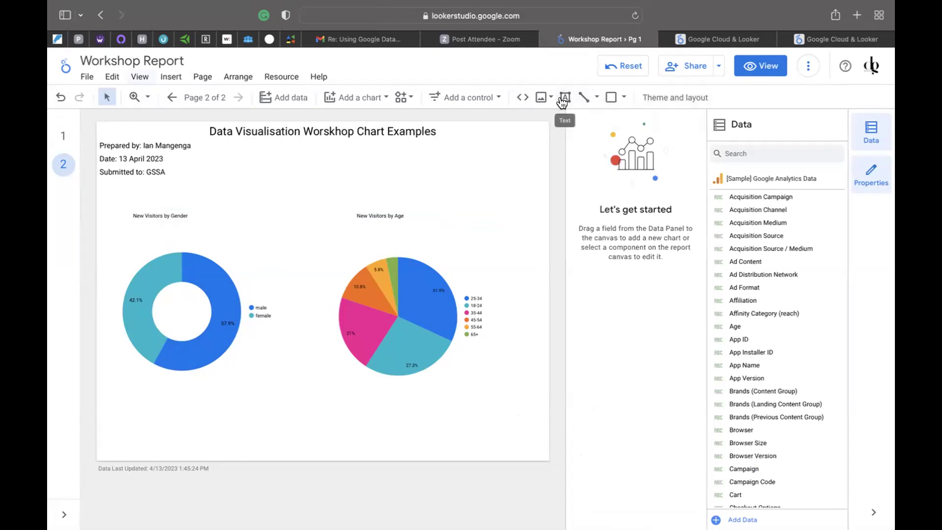
Nudge the age pie chart upward and raise the gender and age labels together by a small amount
{"action": "left_click", "coordinate": [411, 291]}
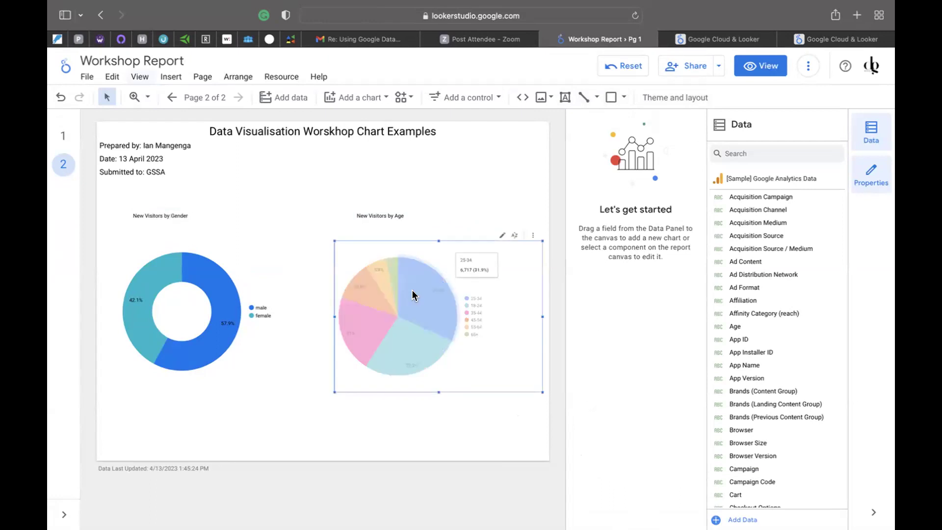
{"action": "left_click_drag", "start_coordinate": [412, 290], "coordinate": [411, 292]}
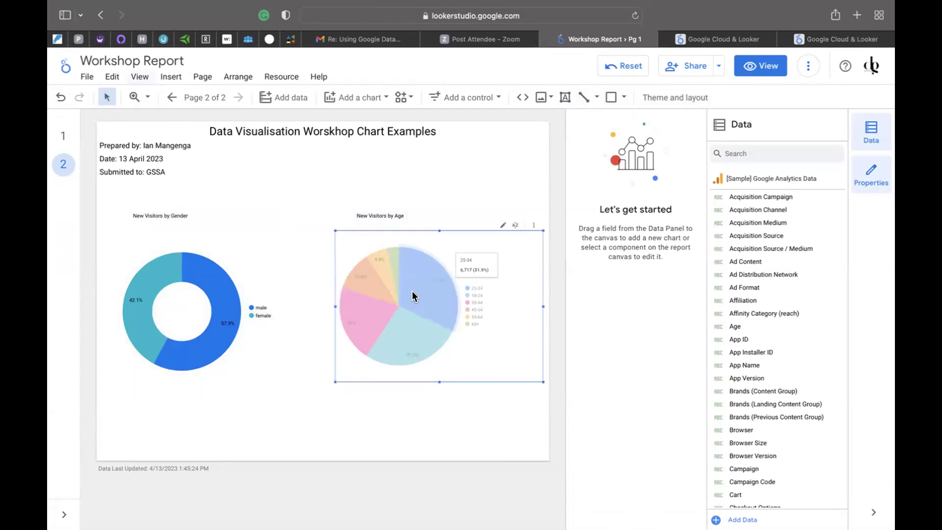
{"action": "left_click", "coordinate": [151, 216]}
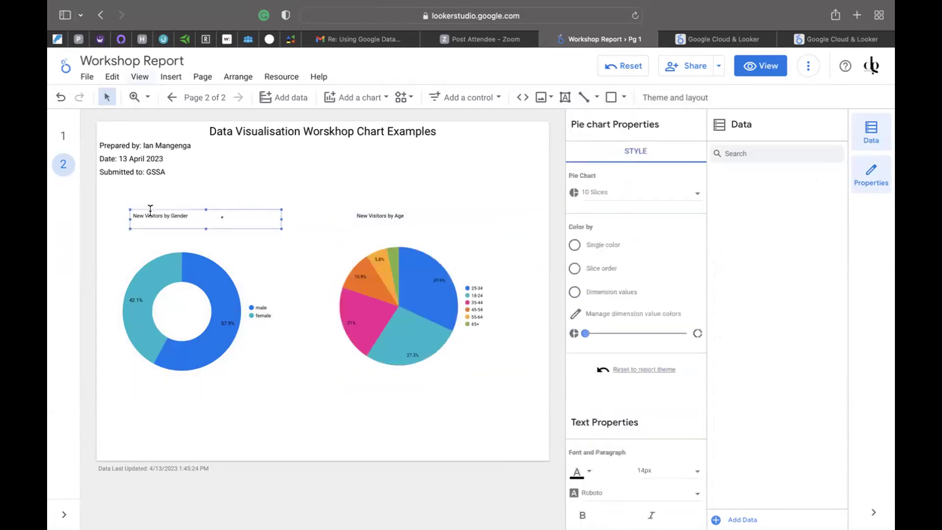
{"action": "left_click", "coordinate": [377, 215], "text": "shift"}
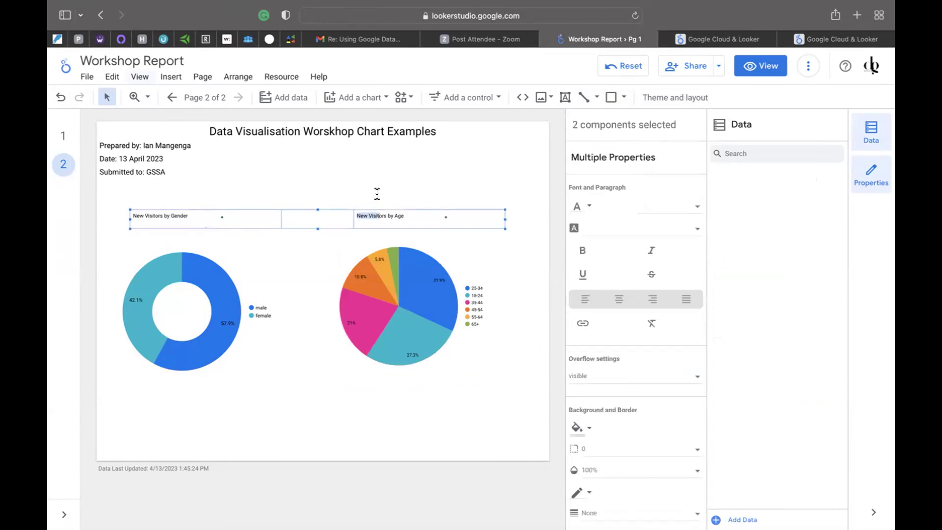
{"action": "left_click_drag", "start_coordinate": [409, 208], "coordinate": [410, 196]}
Move the gender donut chart and the age pie chart up together so they sit just below their labels
{"action": "left_click", "coordinate": [200, 301]}
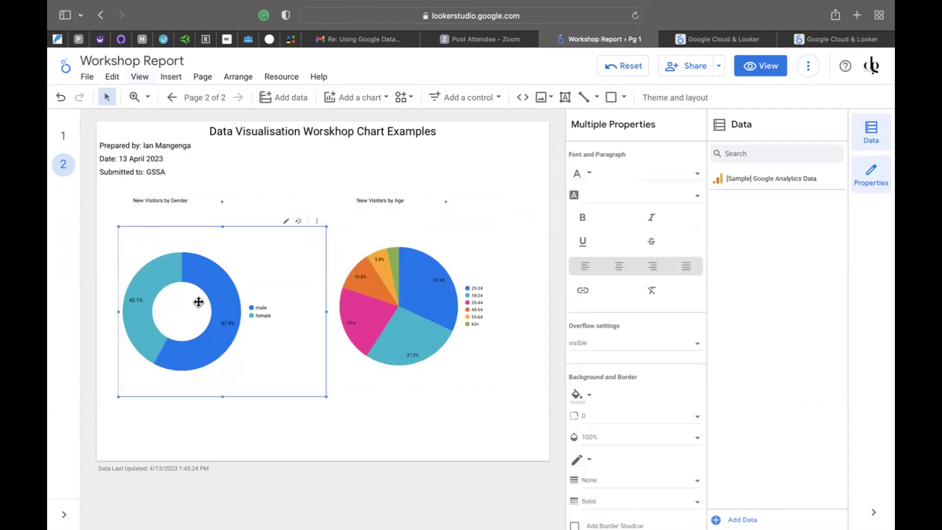
{"action": "left_click", "coordinate": [393, 303], "text": "shift"}
{"action": "left_click_drag", "start_coordinate": [393, 290], "coordinate": [393, 271]}
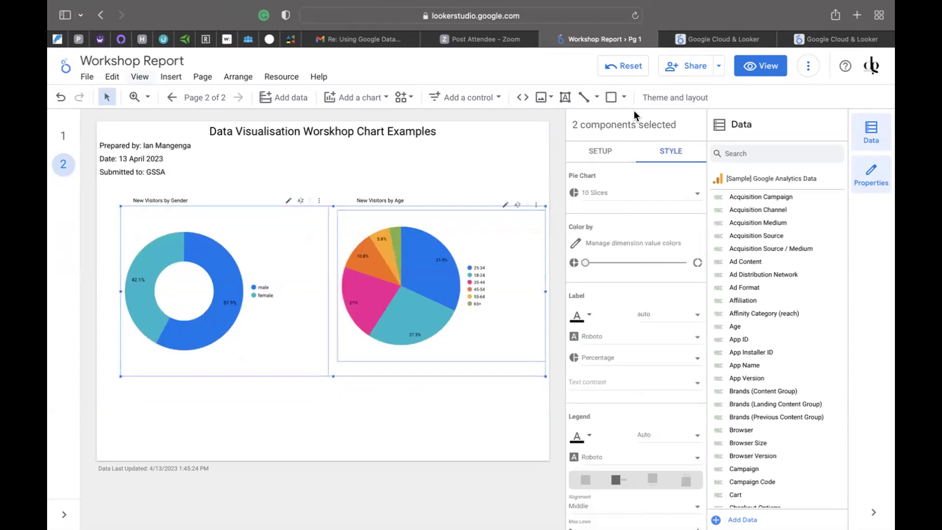
{"action": "left_click", "coordinate": [541, 98]}
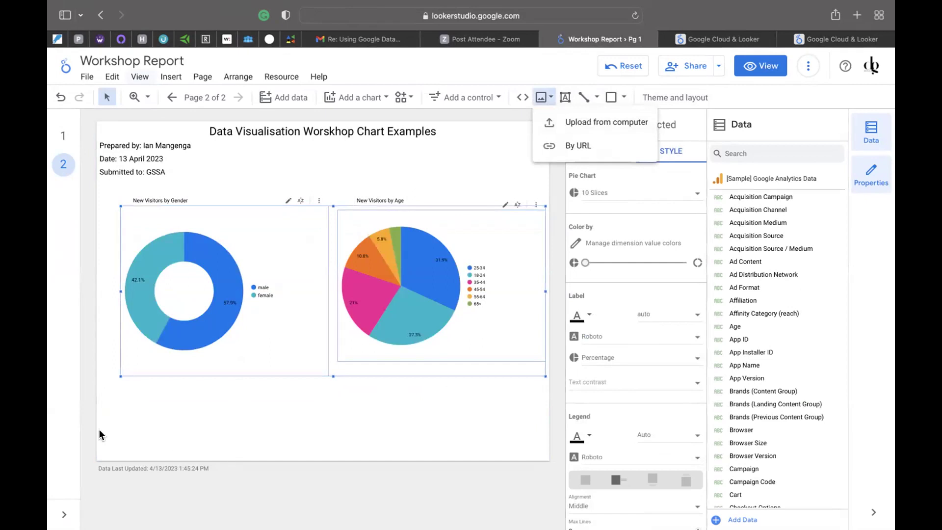
{"action": "left_click", "coordinate": [211, 390]}
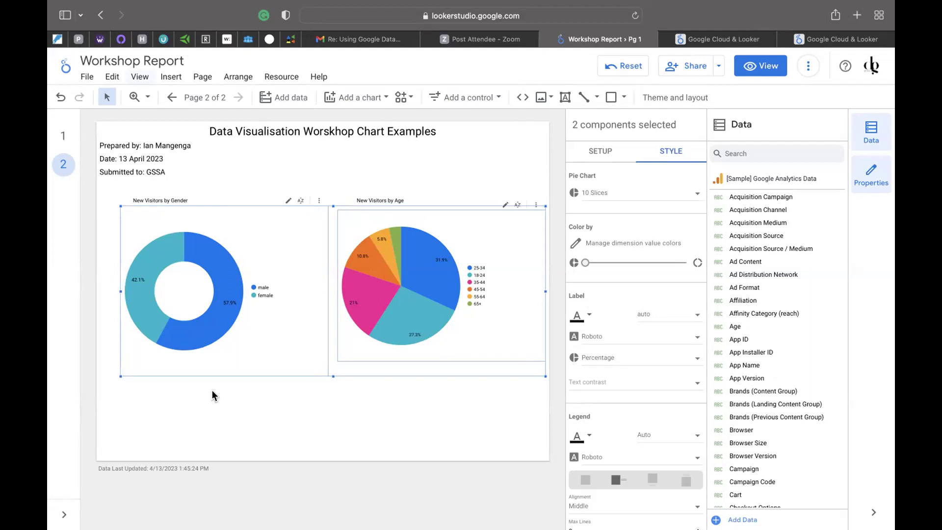
{"action": "mouse_move", "coordinate": [424, 301]}
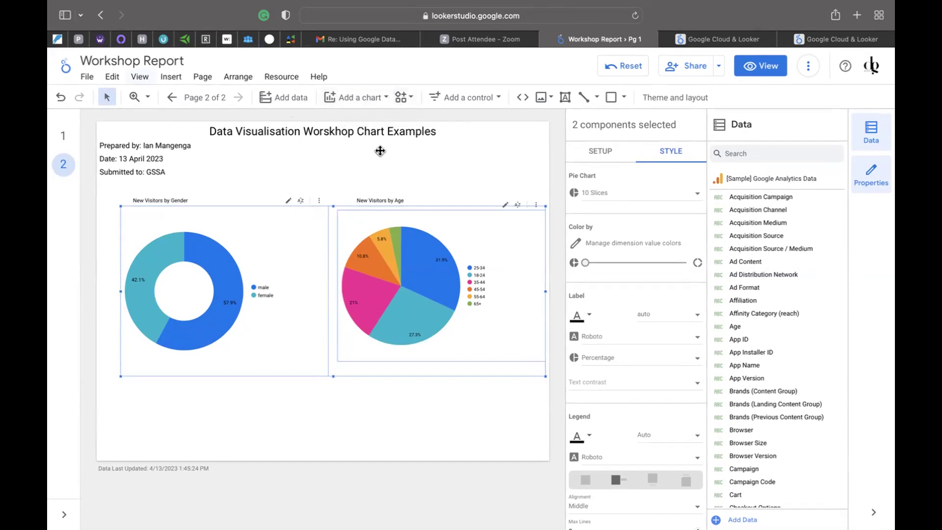
Go back to page 1 and add a new blank page after it
{"action": "left_click", "coordinate": [167, 98]}
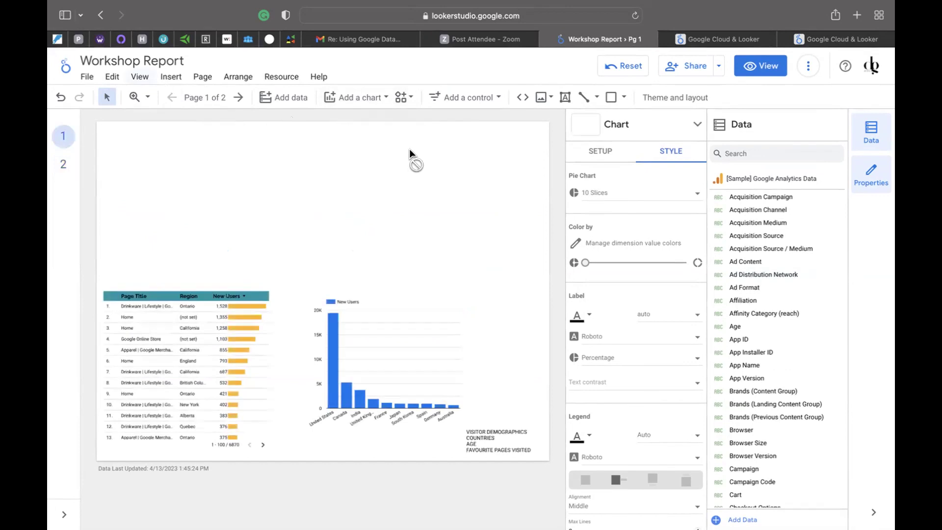
{"action": "left_click", "coordinate": [203, 78]}
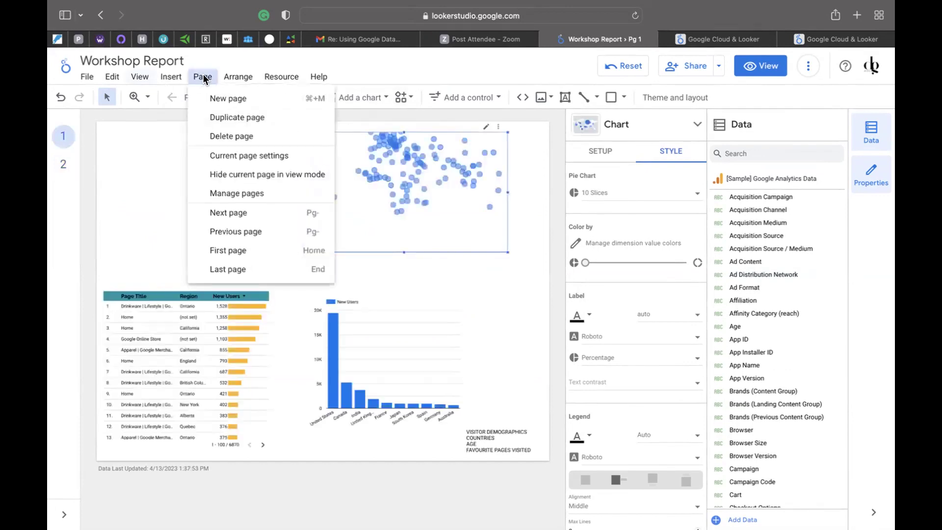
{"action": "left_click", "coordinate": [219, 98]}
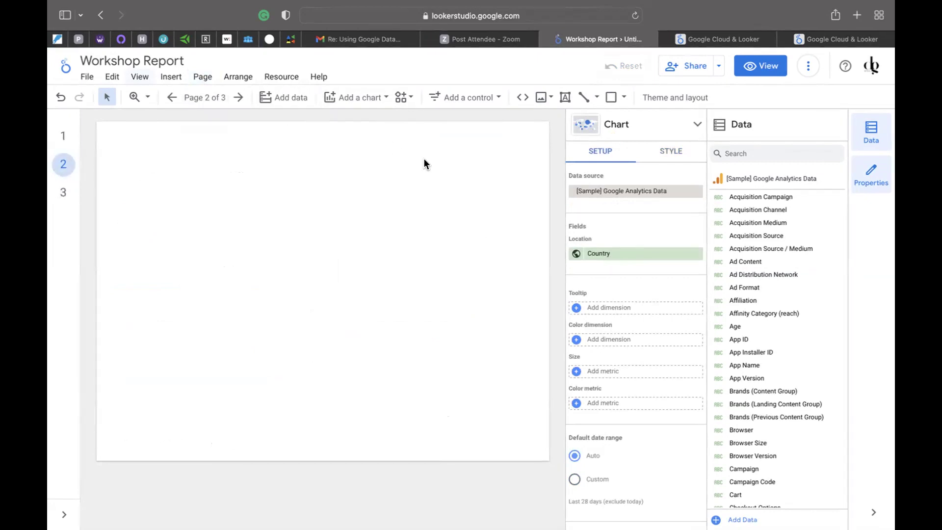
Draw a wide text box across the middle of the new page and set its font size to 60px
{"action": "left_click", "coordinate": [565, 97]}
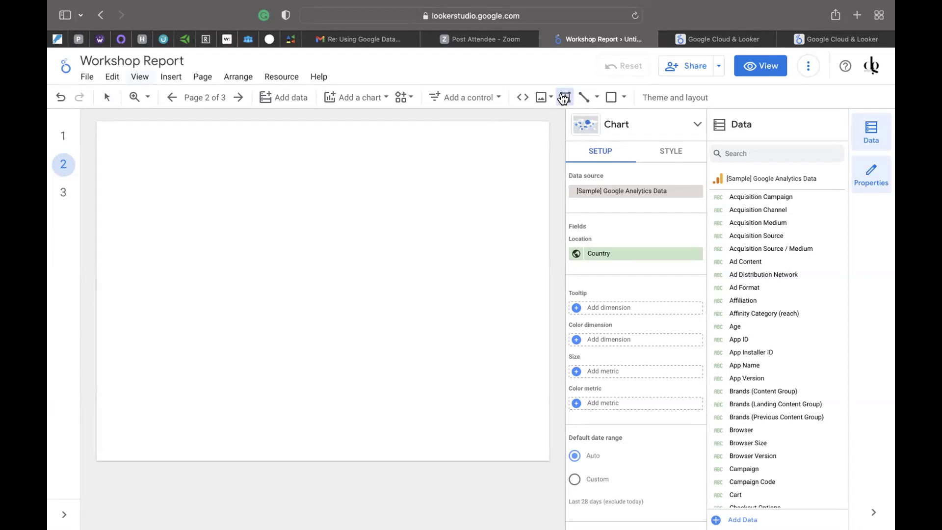
{"action": "left_click", "coordinate": [564, 97]}
{"action": "left_click_drag", "start_coordinate": [121, 221], "coordinate": [522, 346]}
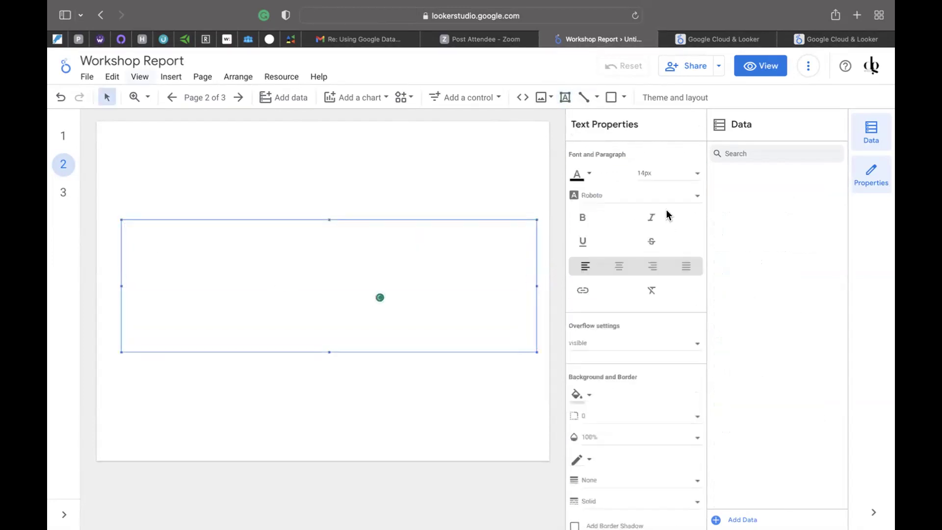
{"action": "left_click", "coordinate": [693, 178]}
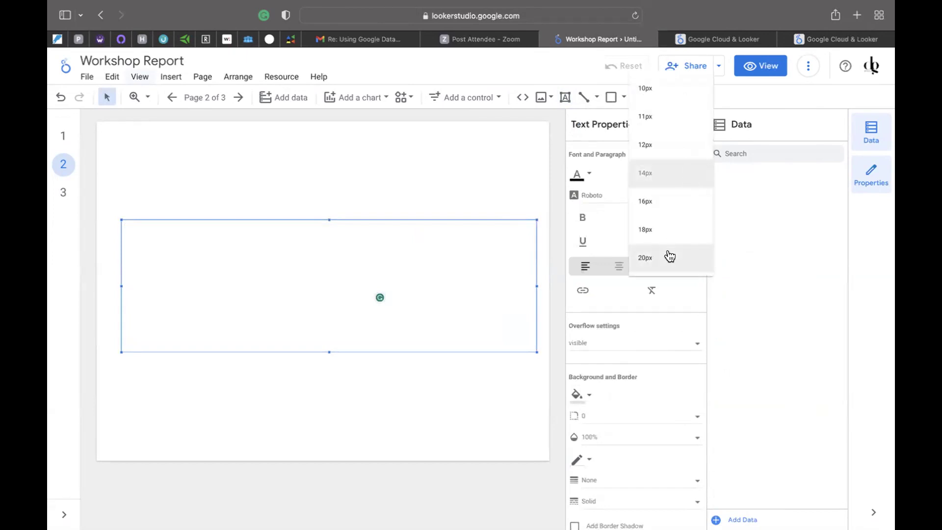
{"action": "scroll", "coordinate": [669, 265], "scroll_direction": "down", "scroll_amount": 5}
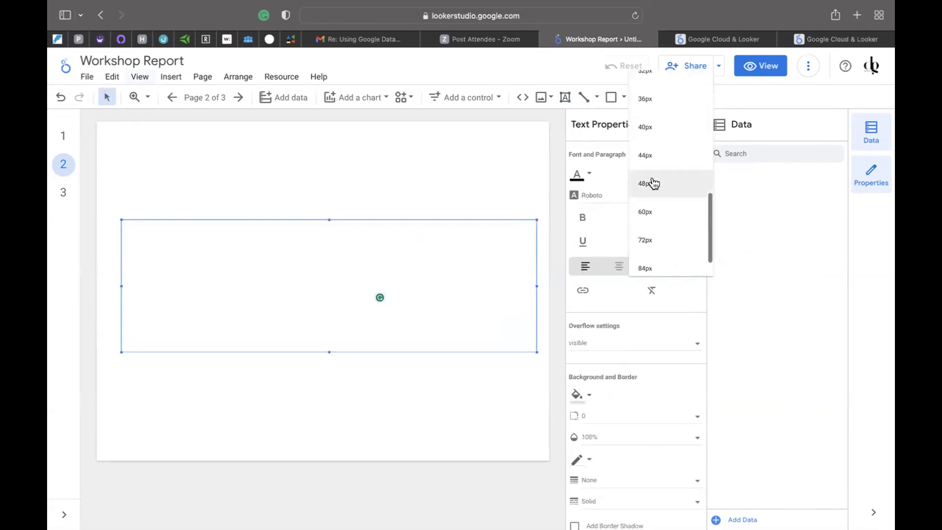
{"action": "left_click", "coordinate": [648, 211]}
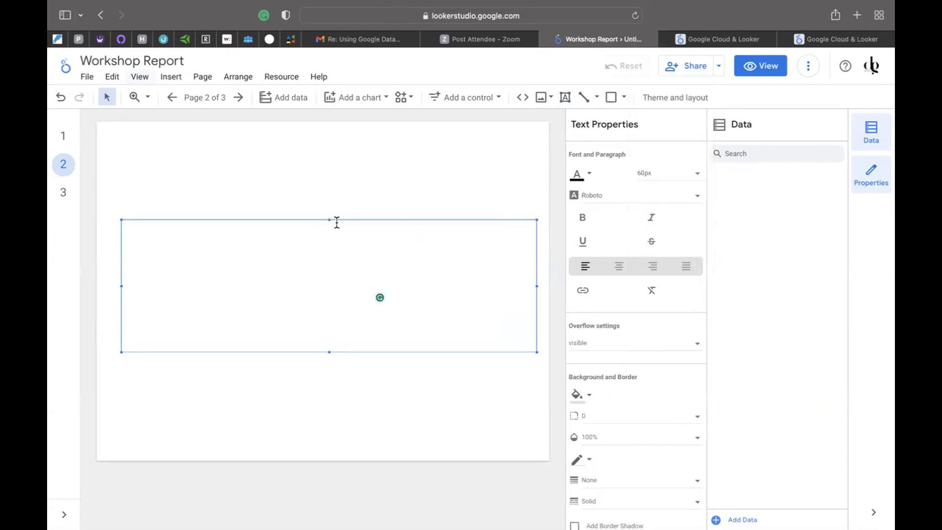
Enter the title "PRESENTATION FRONT PAGE" in the text box
{"action": "left_click", "coordinate": [155, 266]}
{"action": "type", "text": "pre"}
{"action": "key", "text": "BackSpace"}
{"action": "key", "text": "BackSpace"}
{"action": "key", "text": "BackSpace"}
{"action": "type", "text": "PRESE"}
{"action": "key", "text": "BackSpace"}
{"action": "type", "text": "SENTATION "}
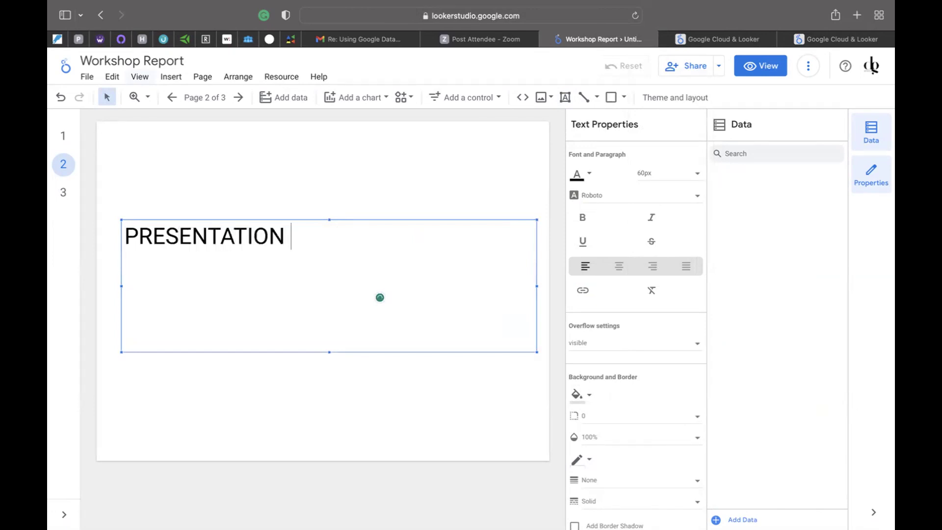
{"action": "type", "text": "FRONT PAGE"}
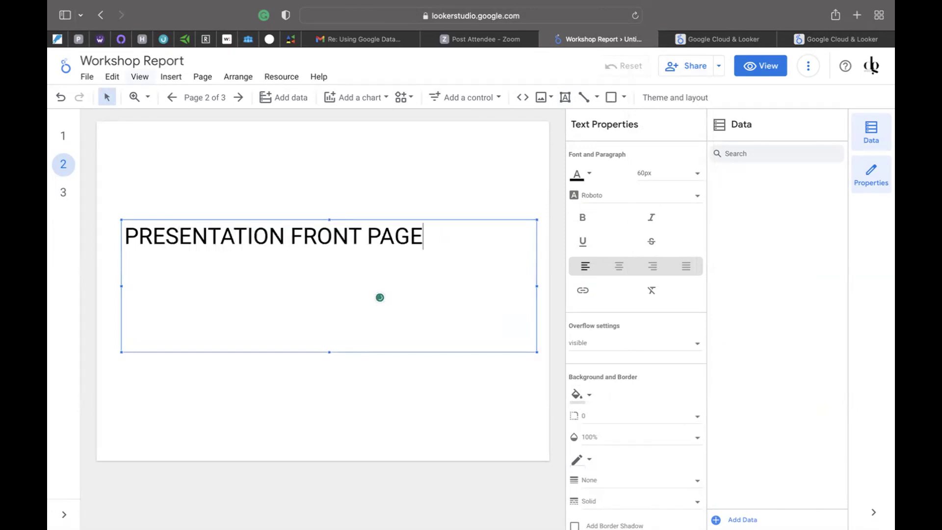
Center the front page title within its text box and deselect it
{"action": "left_click_drag", "start_coordinate": [429, 229], "coordinate": [157, 216]}
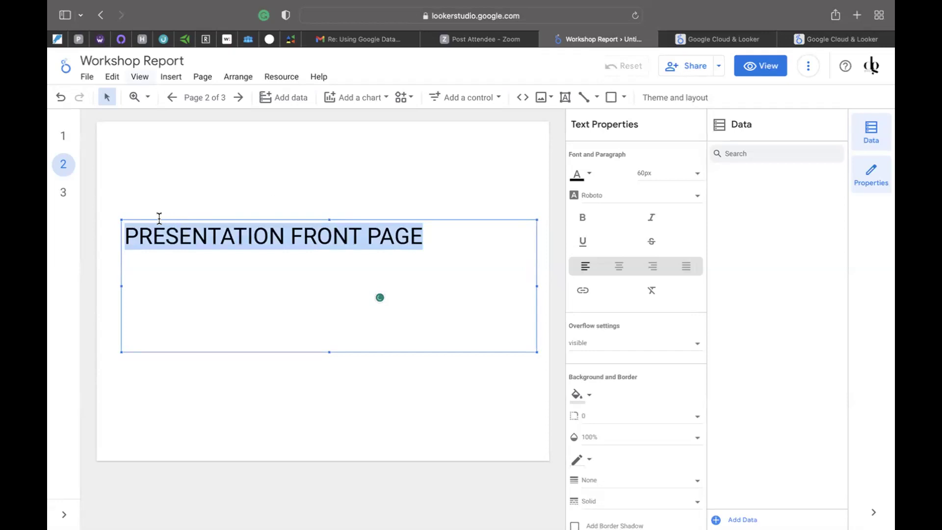
{"action": "left_click", "coordinate": [618, 265]}
{"action": "left_click", "coordinate": [512, 153]}
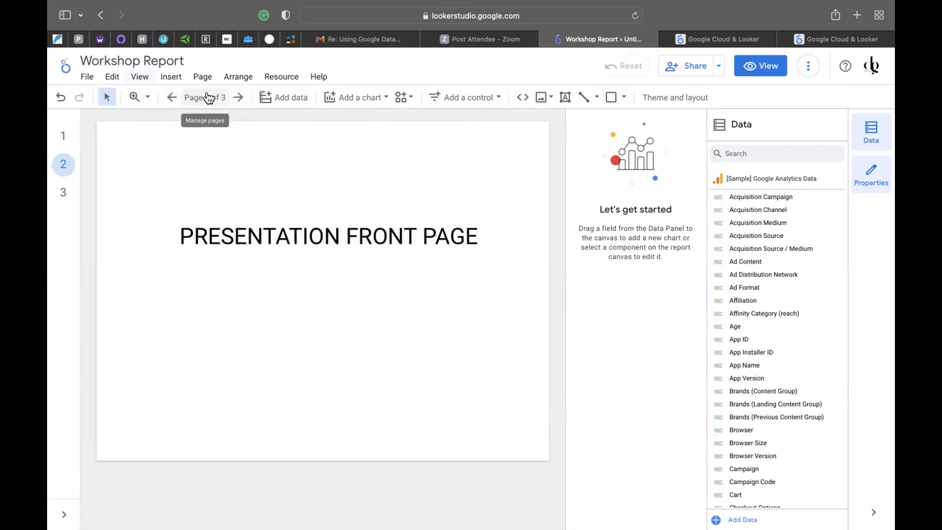
Review the report's pages in order from page 1 through page 3
{"action": "left_click", "coordinate": [174, 99]}
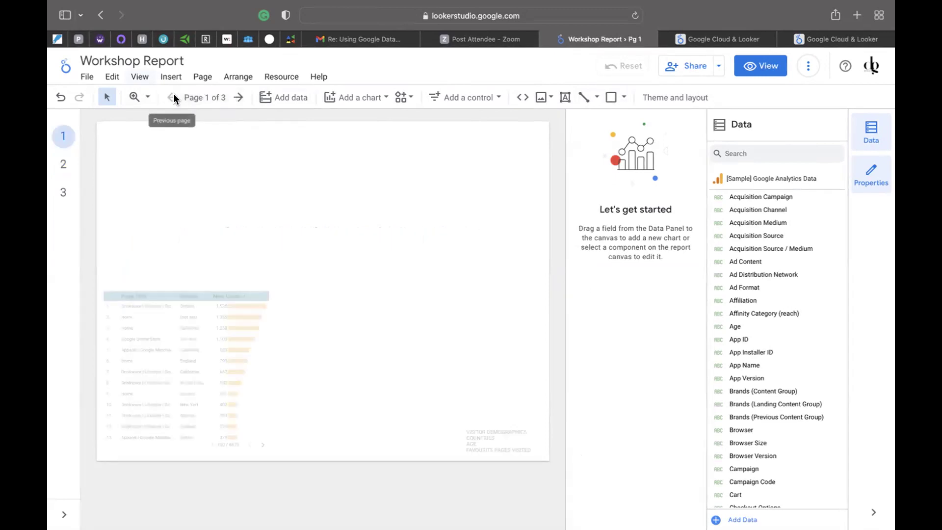
{"action": "left_click", "coordinate": [235, 98]}
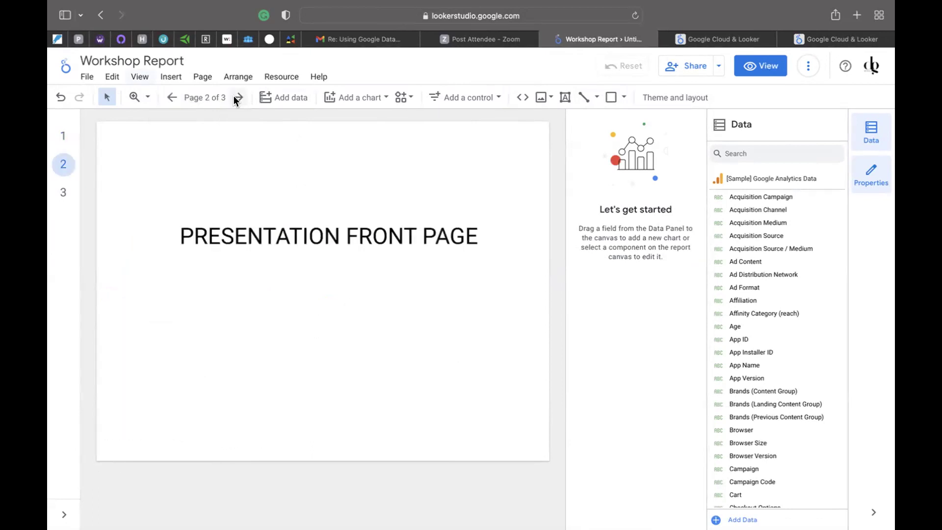
{"action": "left_click", "coordinate": [235, 98]}
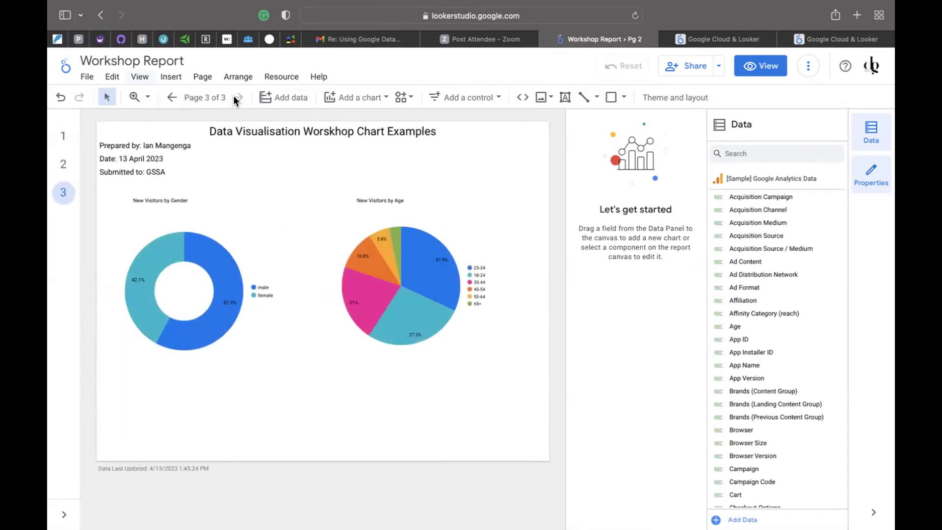
Examine the data connectors and existing data sources that can be added, and look over the featured community visualizations
{"action": "left_click", "coordinate": [284, 98]}
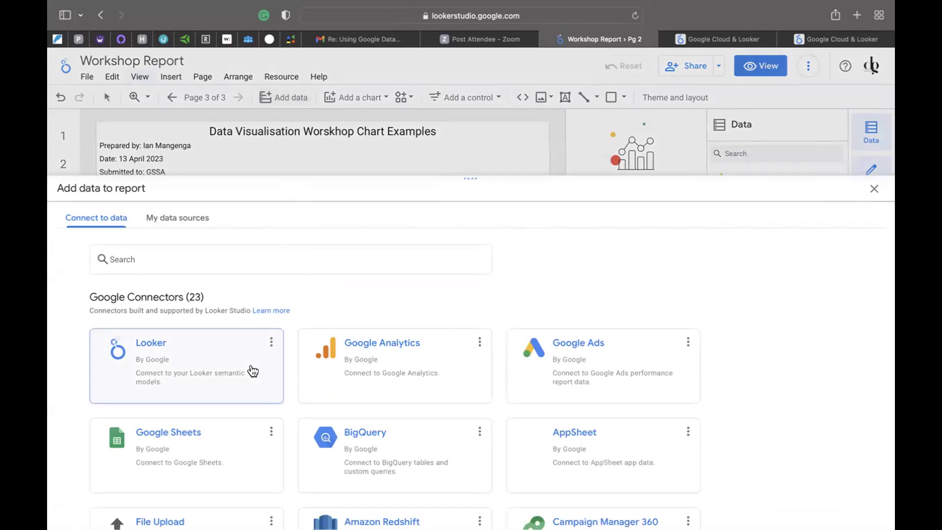
{"action": "scroll", "coordinate": [358, 414], "scroll_direction": "down", "scroll_amount": 2}
{"action": "scroll", "coordinate": [357, 416], "scroll_direction": "up", "scroll_amount": 2}
{"action": "left_click", "coordinate": [181, 217]}
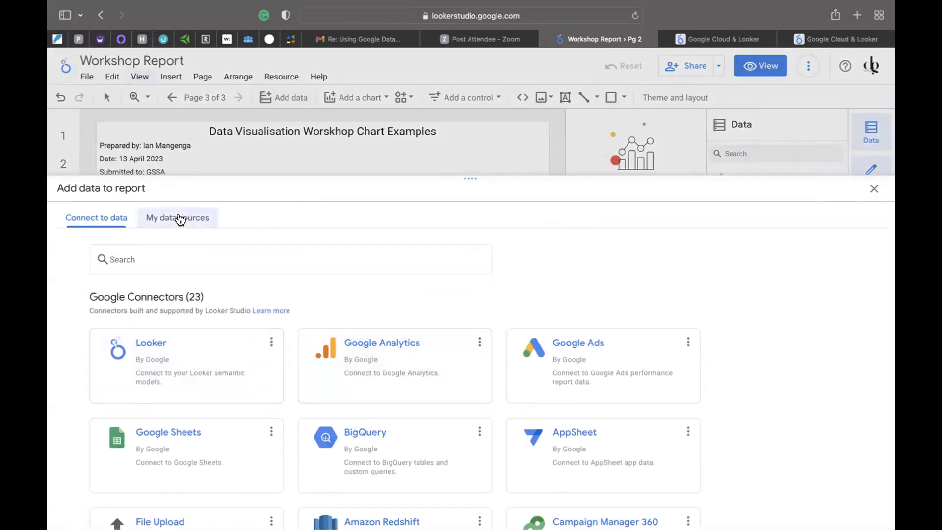
{"action": "scroll", "coordinate": [193, 380], "scroll_direction": "down", "scroll_amount": 5}
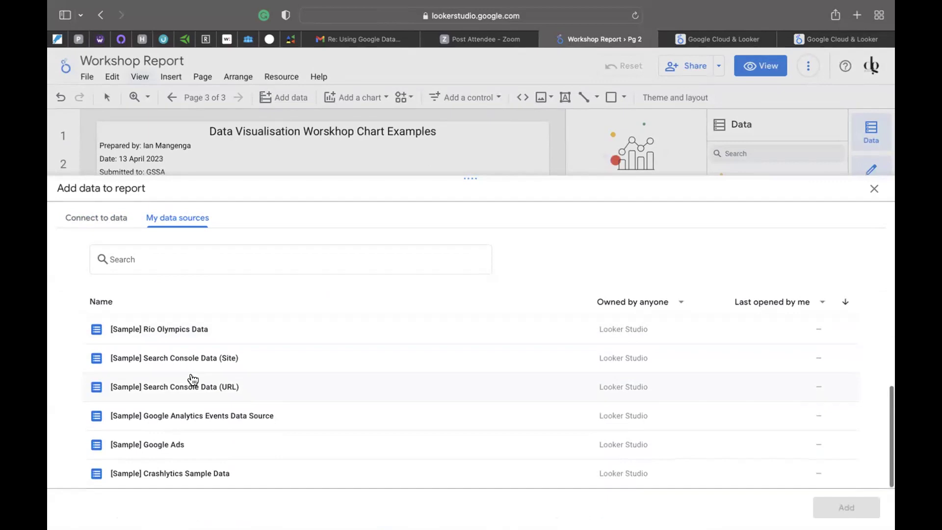
{"action": "scroll", "coordinate": [192, 380], "scroll_direction": "up", "scroll_amount": 5}
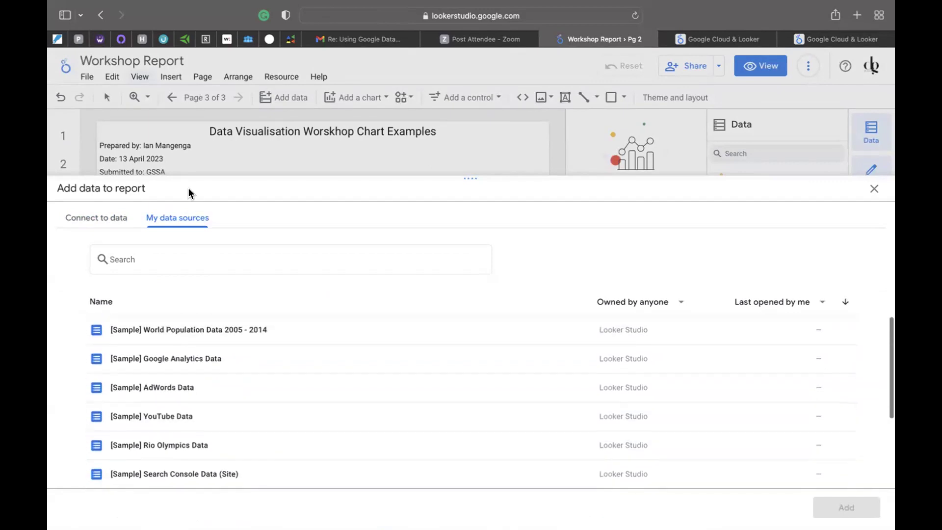
{"action": "left_click", "coordinate": [873, 189]}
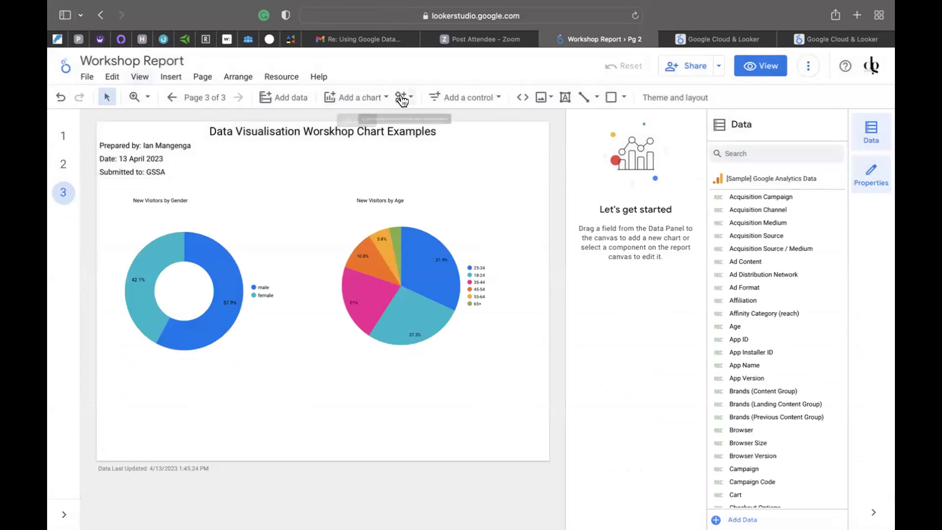
{"action": "left_click", "coordinate": [406, 99]}
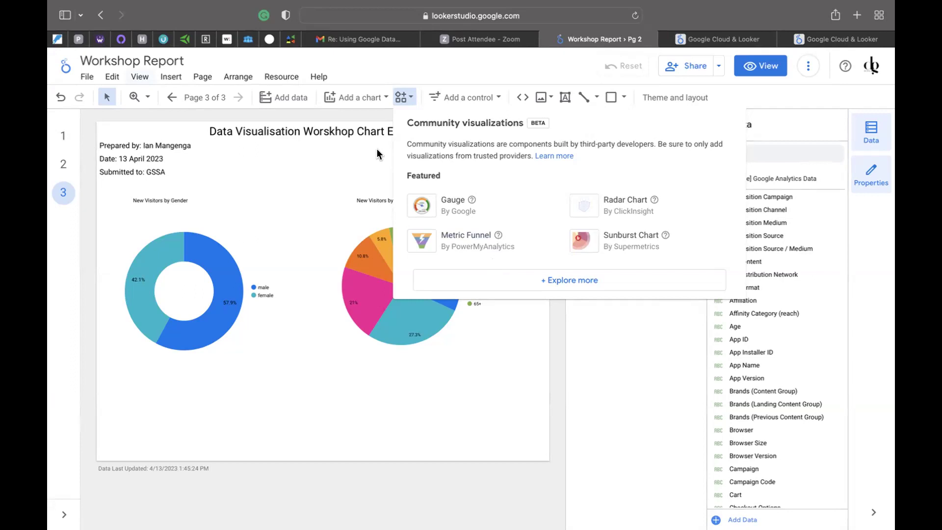
{"action": "left_click", "coordinate": [420, 105]}
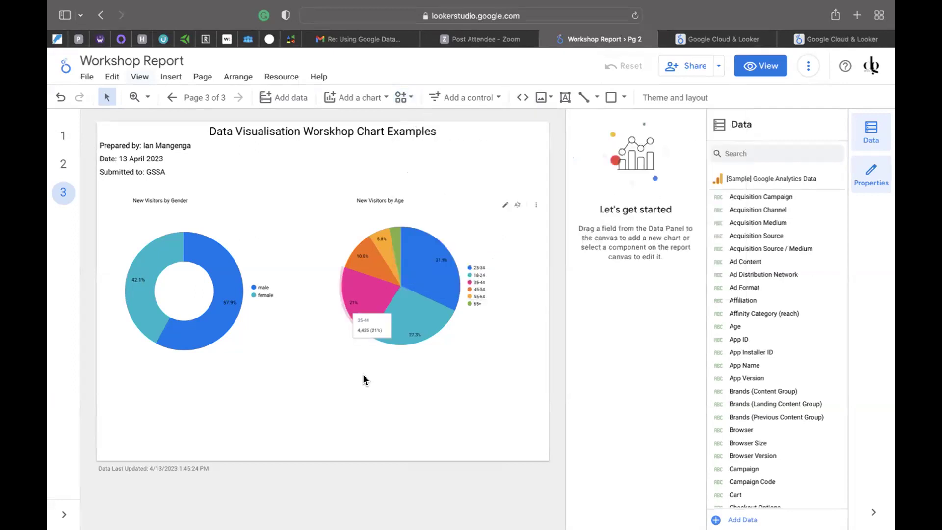
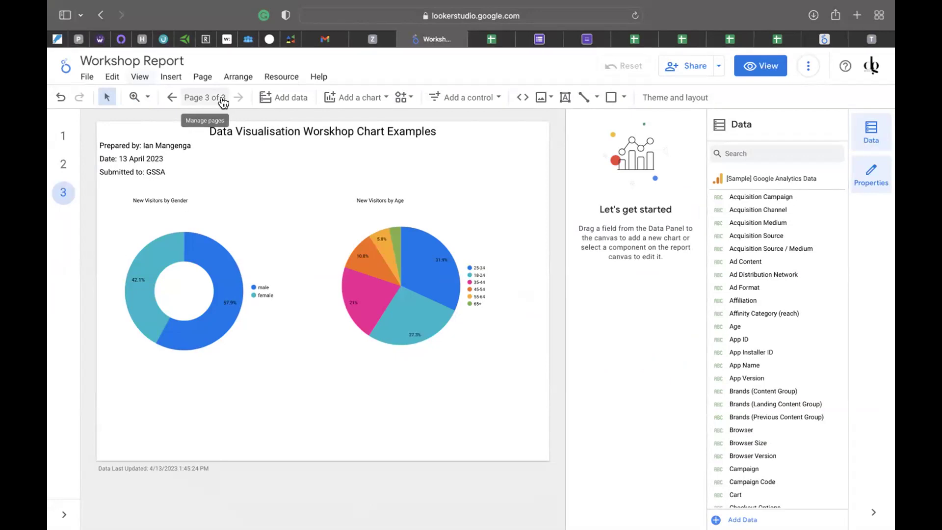
Add a new blank page after page 3 of the report
{"action": "left_click", "coordinate": [201, 77]}
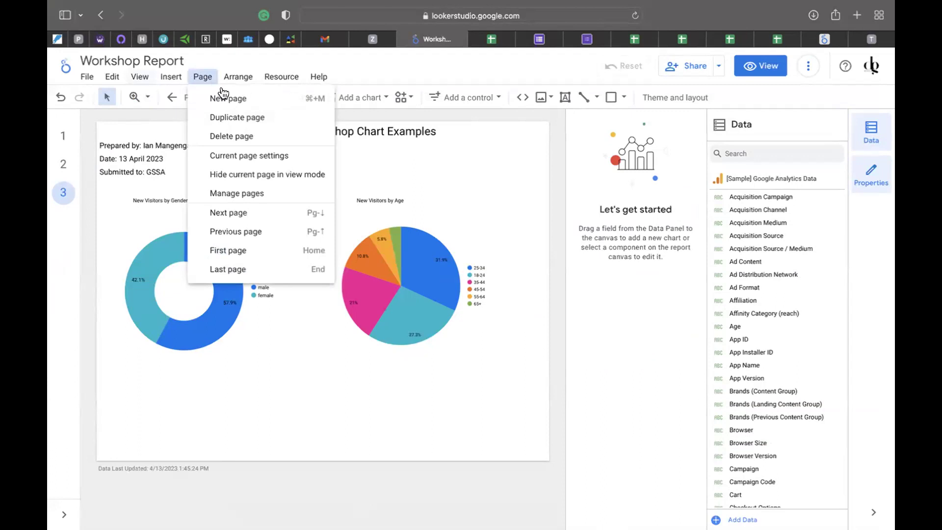
{"action": "left_click", "coordinate": [224, 96]}
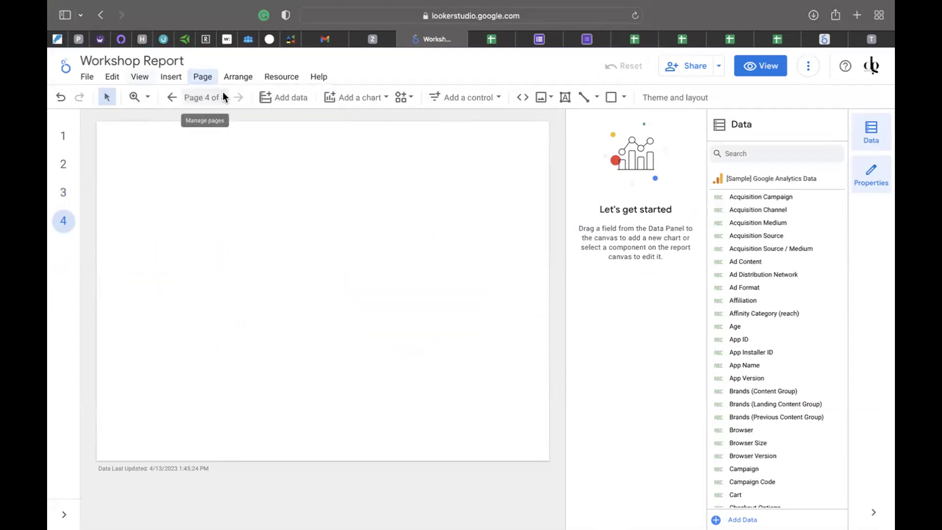
Examine the available data connectors and the sample data sources that can be added to the report
{"action": "left_click", "coordinate": [289, 96]}
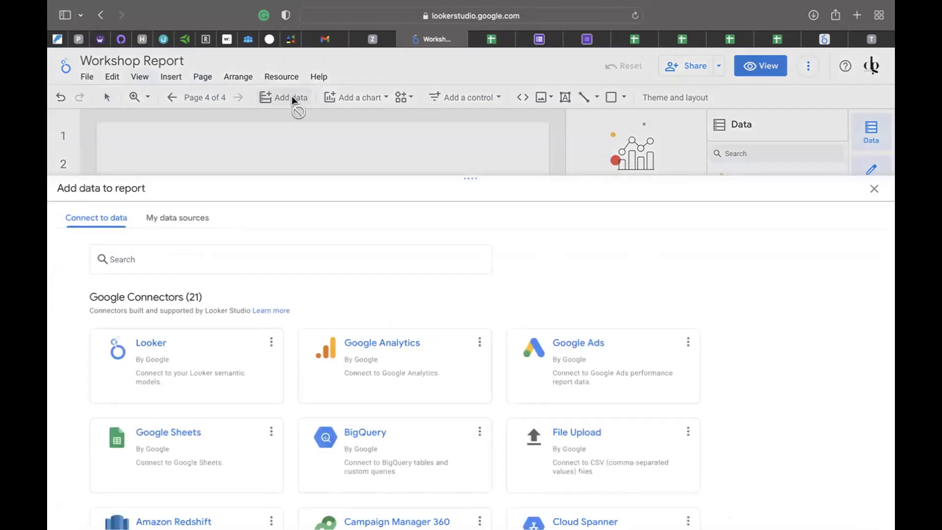
{"action": "scroll", "coordinate": [356, 293], "scroll_direction": "down", "scroll_amount": 2}
{"action": "scroll", "coordinate": [356, 294], "scroll_direction": "up", "scroll_amount": 2}
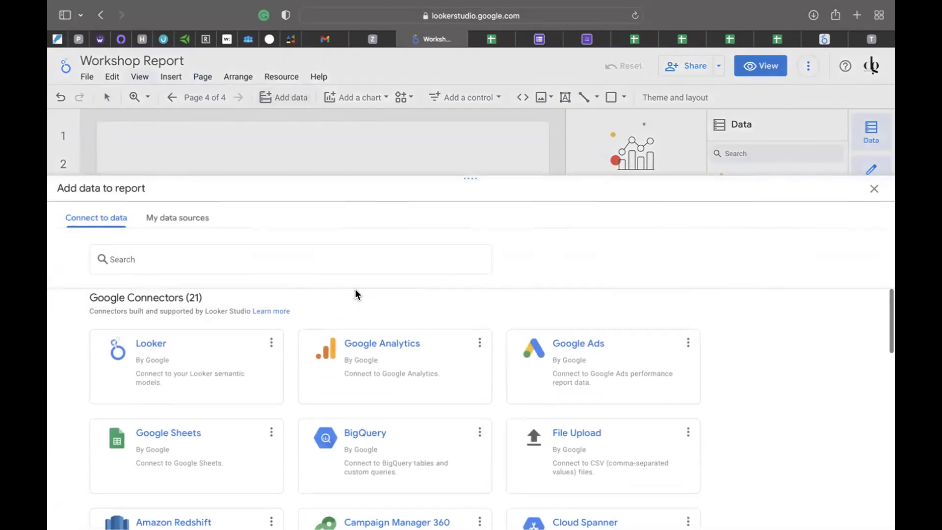
{"action": "left_click", "coordinate": [171, 216]}
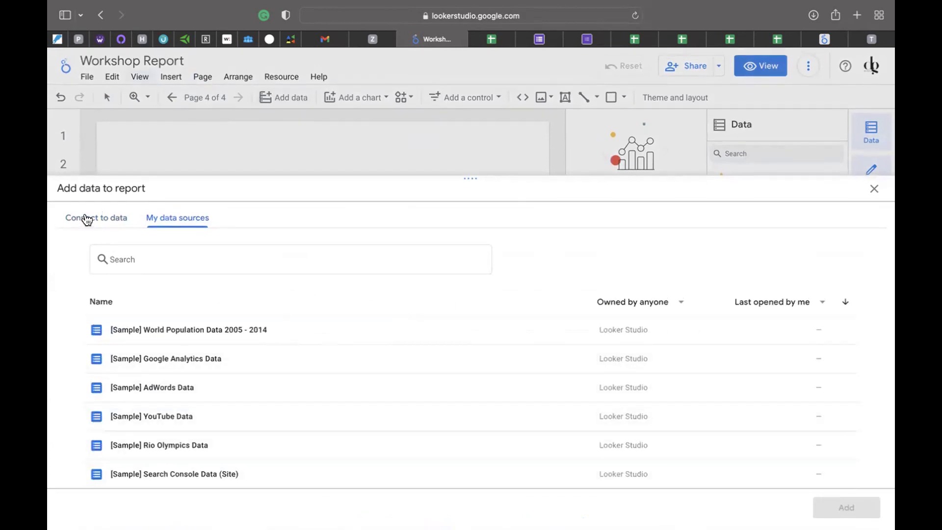
{"action": "scroll", "coordinate": [237, 335], "scroll_direction": "down", "scroll_amount": 4}
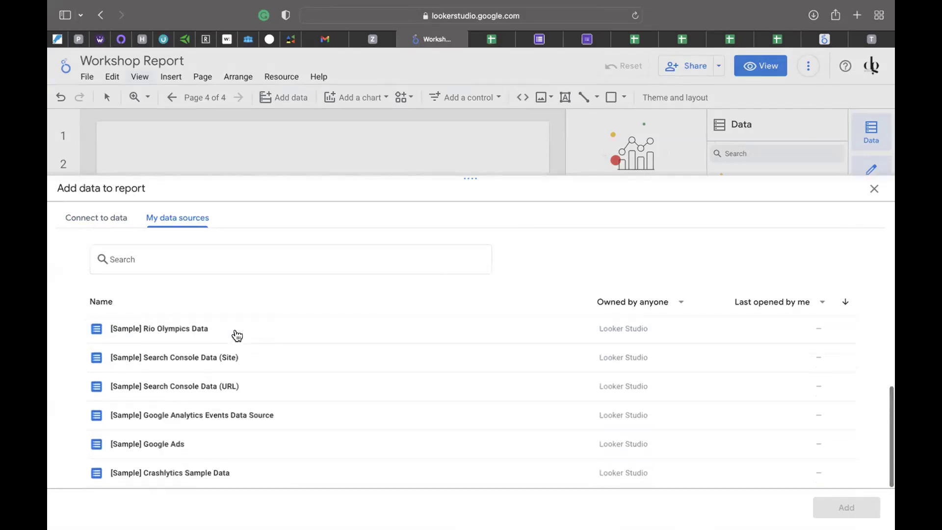
{"action": "left_click", "coordinate": [95, 219]}
{"action": "scroll", "coordinate": [315, 332], "scroll_direction": "down", "scroll_amount": 5}
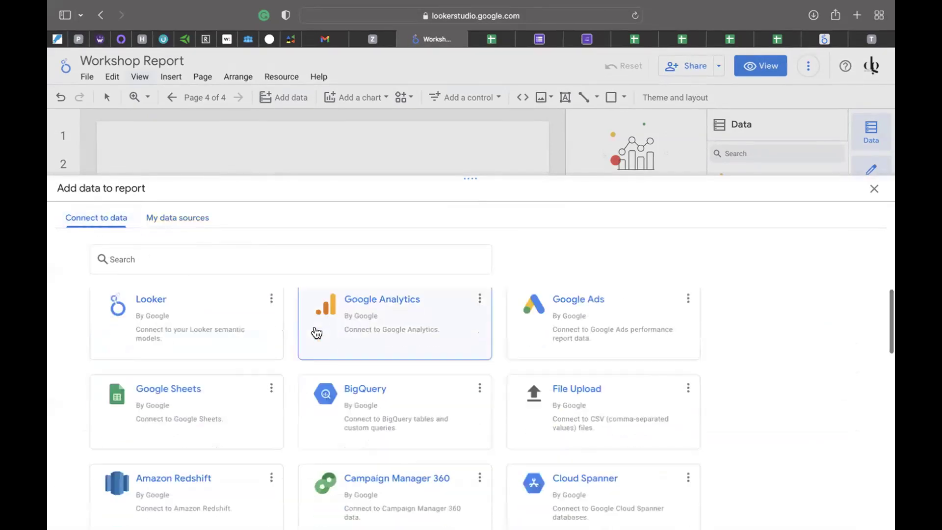
{"action": "scroll", "coordinate": [317, 334], "scroll_direction": "up", "scroll_amount": 5}
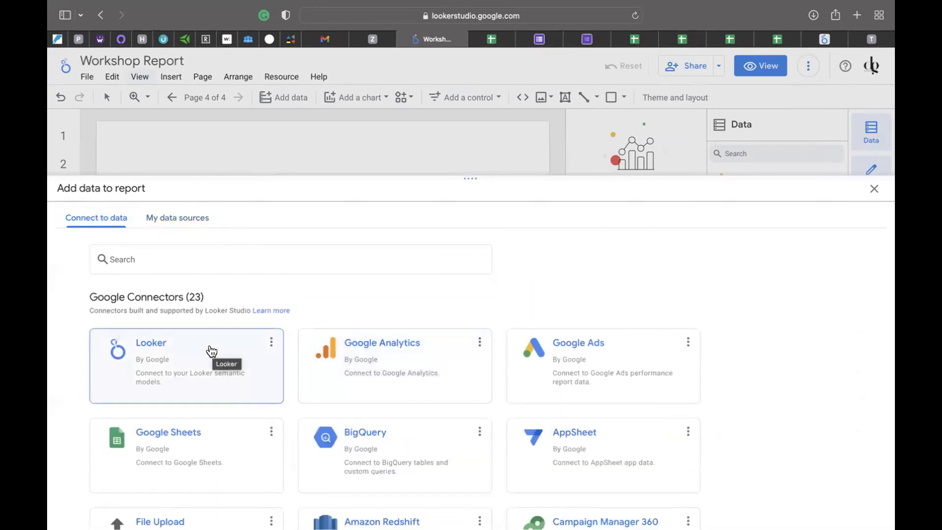
{"action": "left_click", "coordinate": [116, 463]}
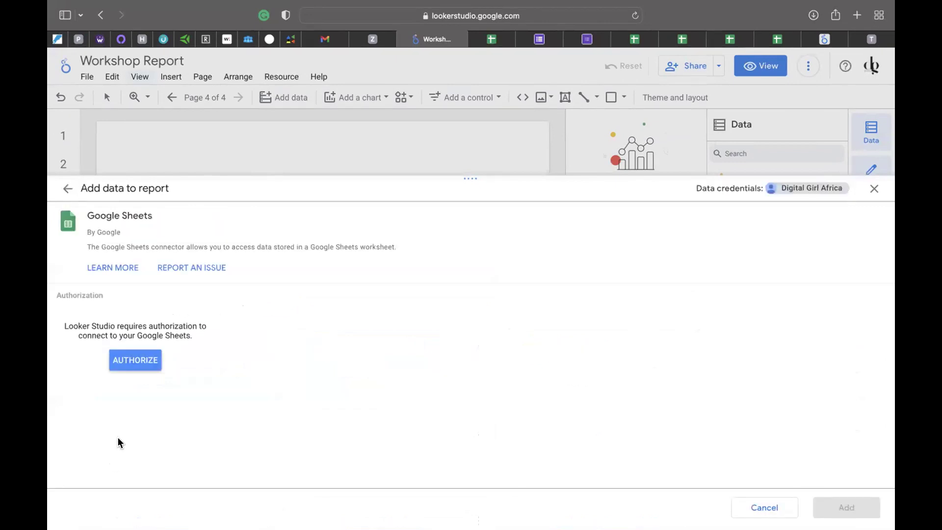
{"action": "left_click", "coordinate": [126, 361]}
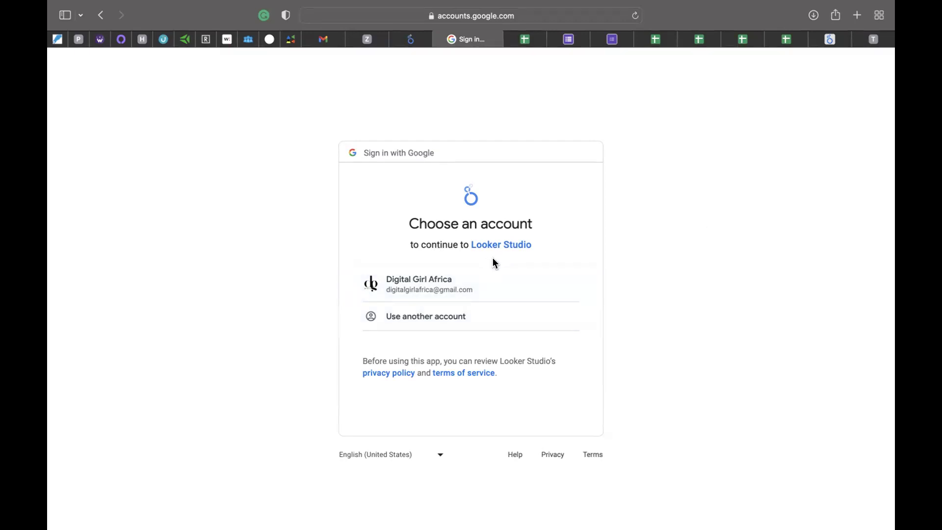
{"action": "left_click", "coordinate": [414, 40]}
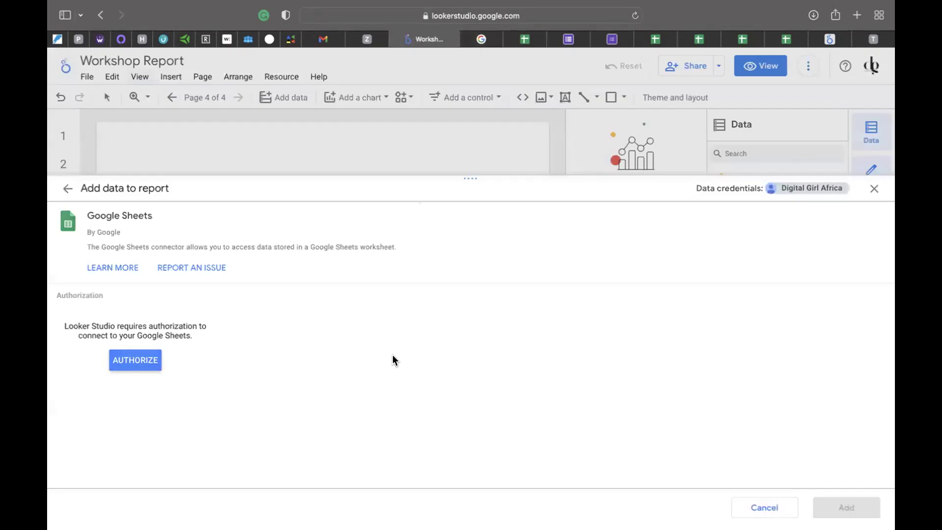
{"action": "left_click", "coordinate": [875, 190]}
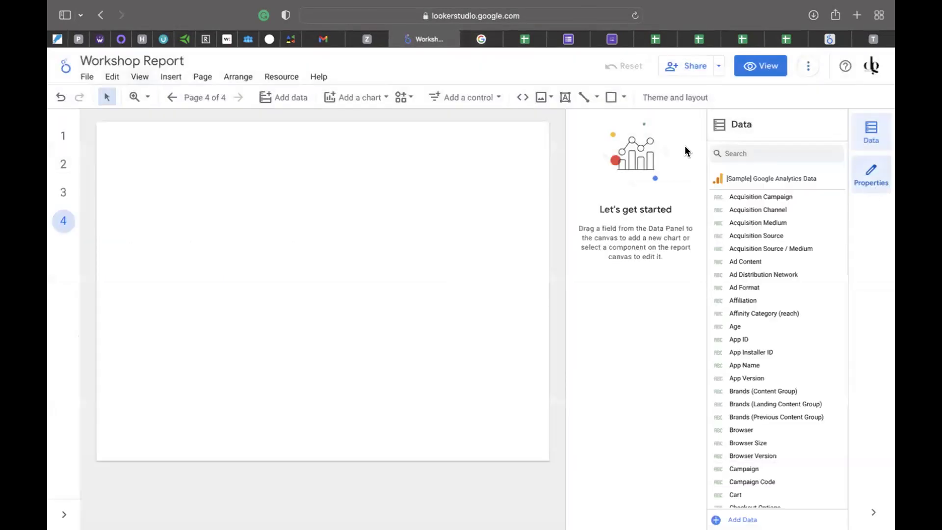
Review the Google connectors and the full list of sample data sources, and leave without adding any
{"action": "left_click", "coordinate": [288, 96]}
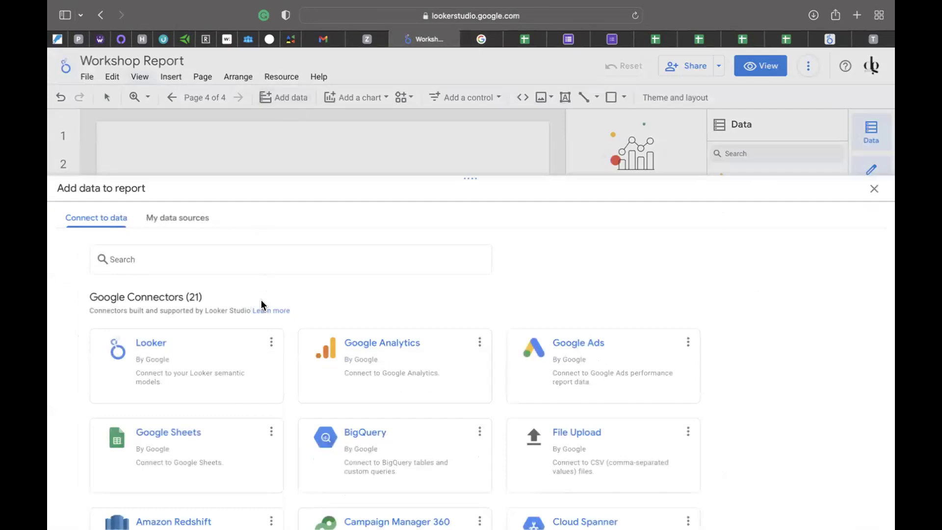
{"action": "scroll", "coordinate": [289, 315], "scroll_direction": "down", "scroll_amount": 5}
{"action": "scroll", "coordinate": [290, 315], "scroll_direction": "up", "scroll_amount": 6}
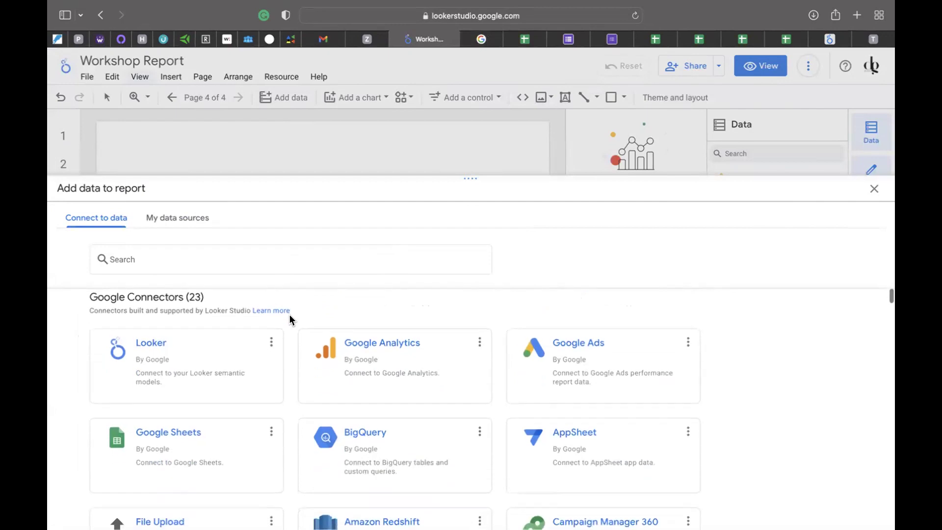
{"action": "left_click", "coordinate": [174, 216]}
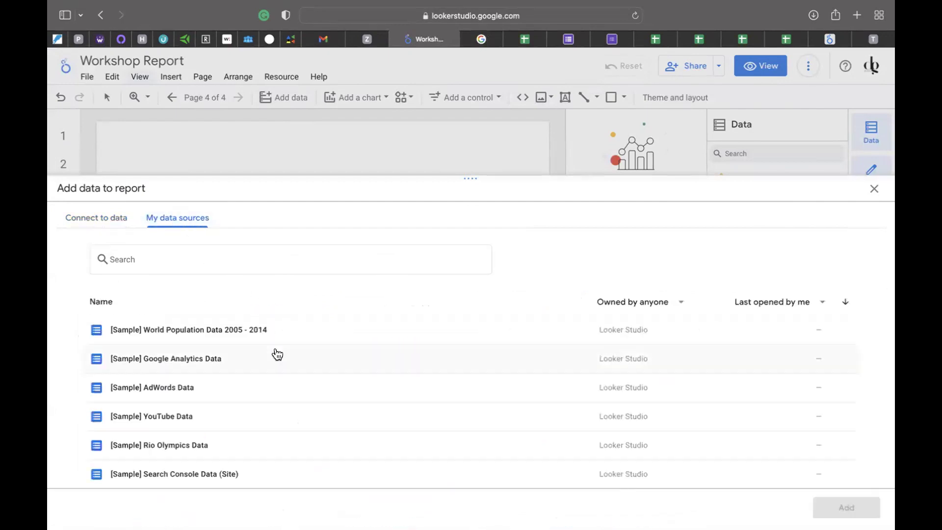
{"action": "scroll", "coordinate": [265, 400], "scroll_direction": "down", "scroll_amount": 5}
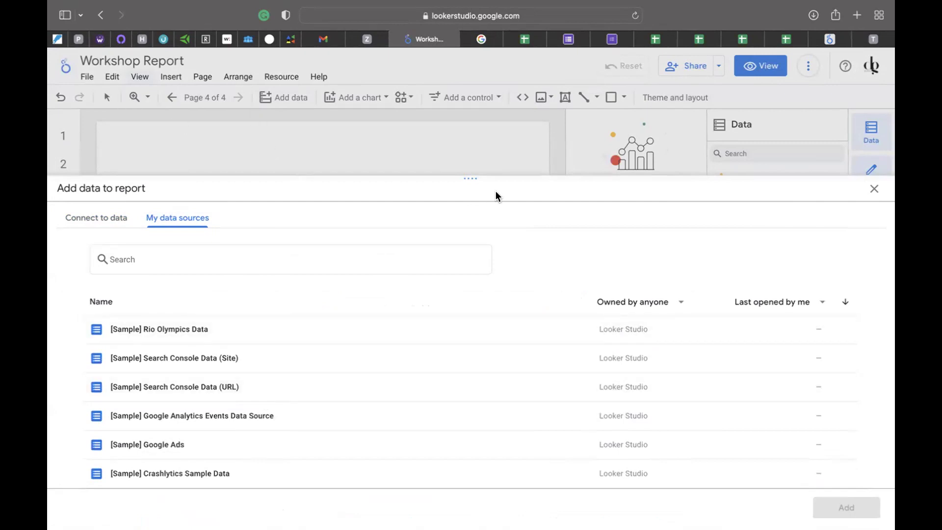
{"action": "left_click", "coordinate": [874, 189]}
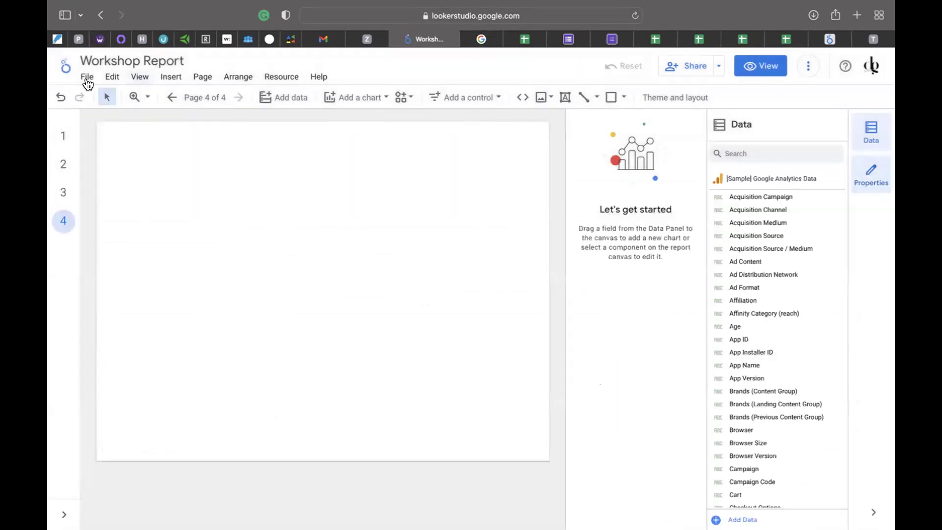
{"action": "left_click", "coordinate": [86, 79]}
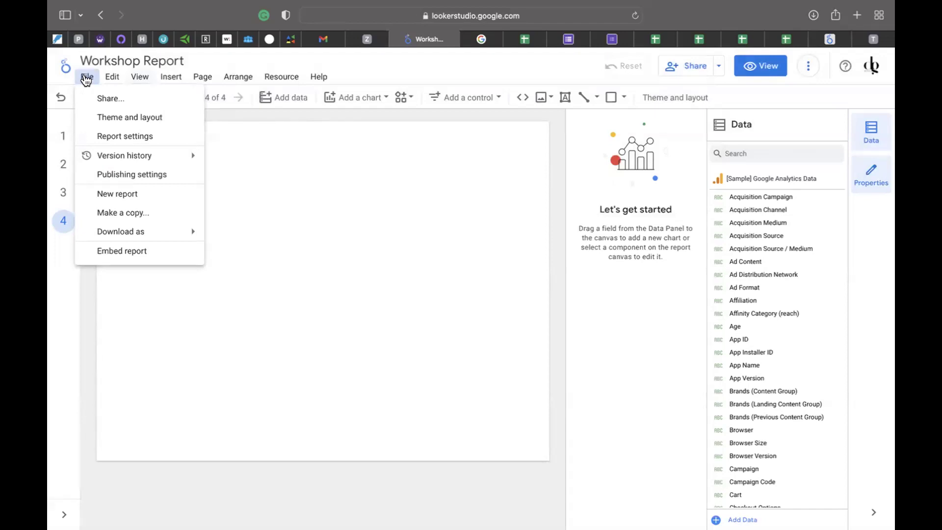
{"action": "left_click", "coordinate": [170, 77]}
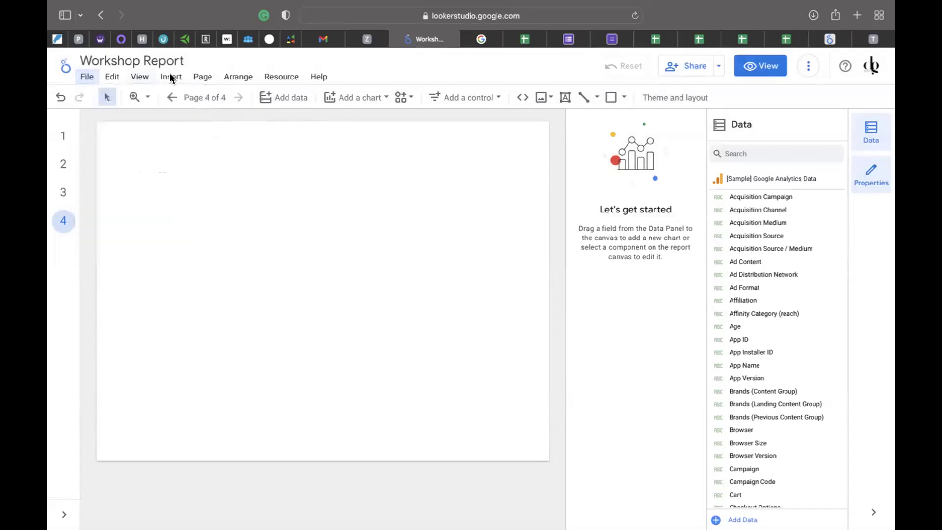
{"action": "left_click", "coordinate": [172, 79]}
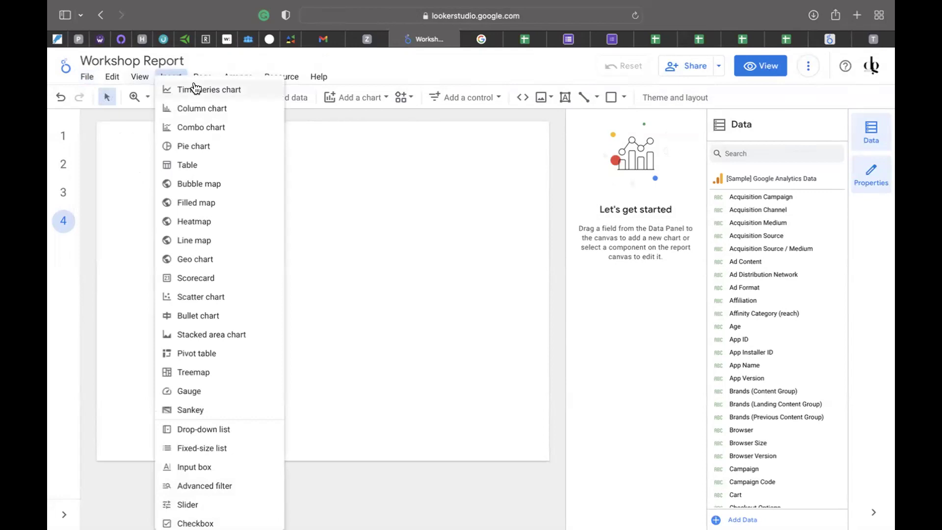
{"action": "left_click", "coordinate": [141, 126]}
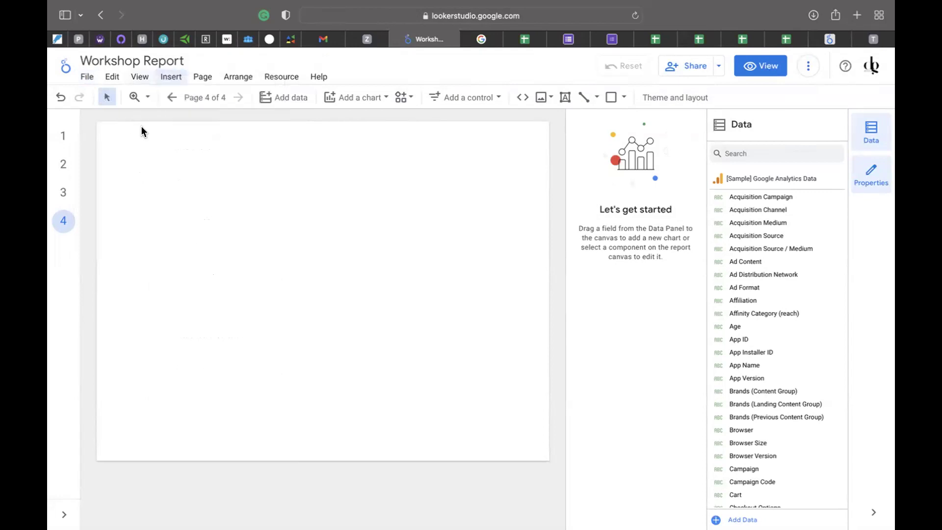
{"action": "left_click", "coordinate": [113, 80]}
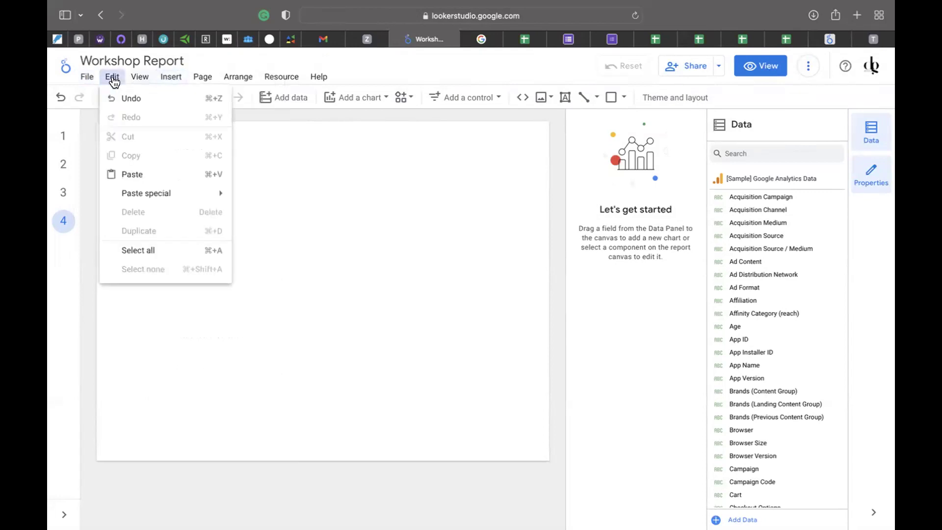
{"action": "left_click", "coordinate": [318, 214]}
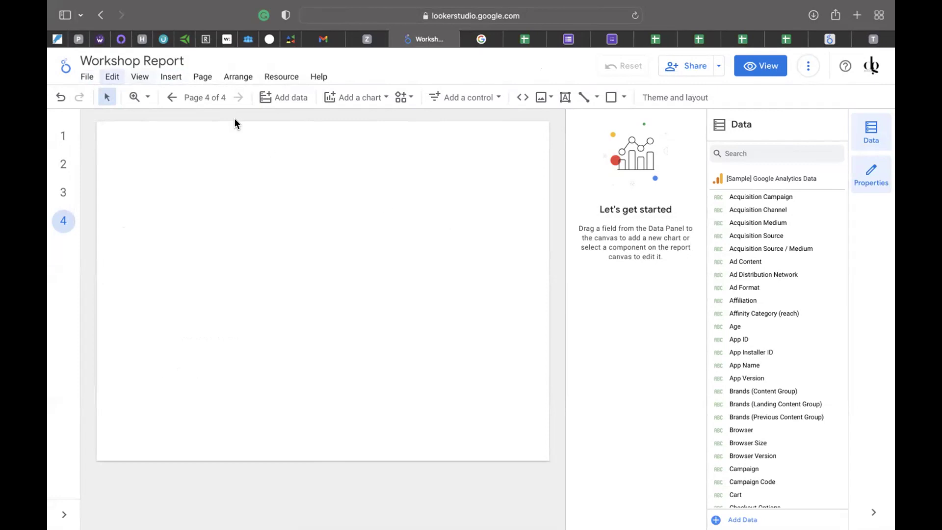
{"action": "left_click", "coordinate": [307, 105]}
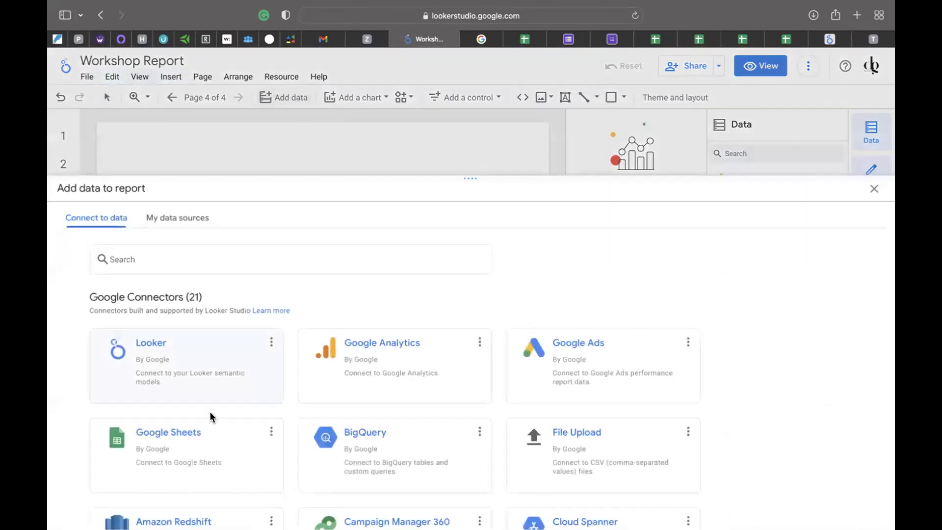
{"action": "left_click", "coordinate": [205, 443]}
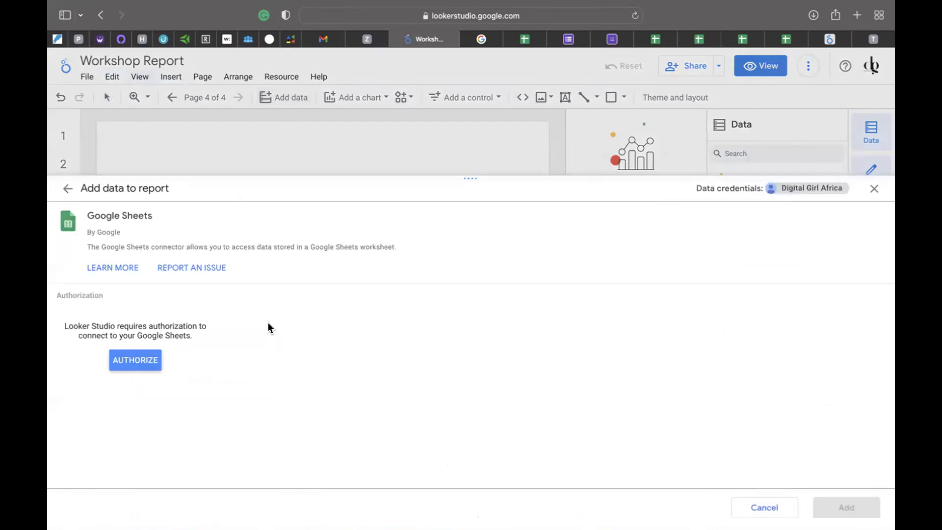
{"action": "left_click", "coordinate": [874, 188]}
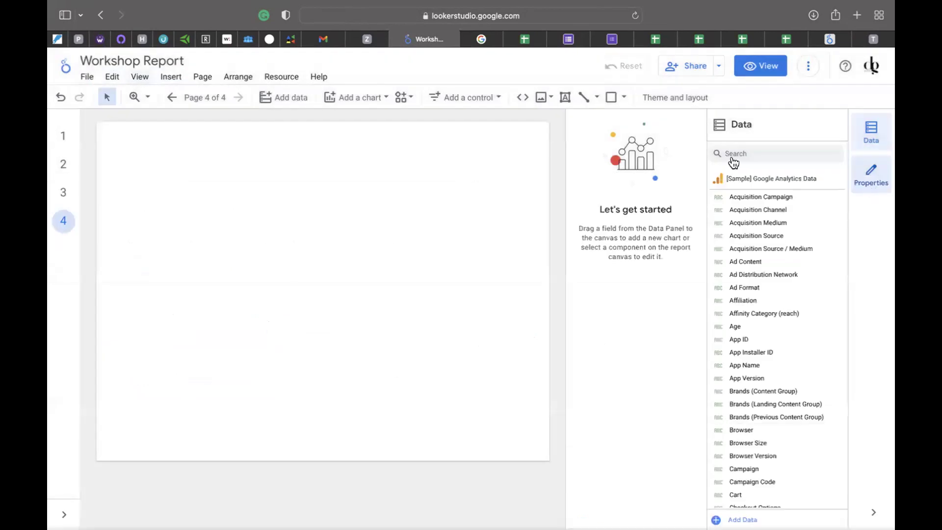
Authorize the Google Sheets connector with the Digital Girl Africa account and look through the spreadsheets it offers
{"action": "left_click", "coordinate": [284, 98]}
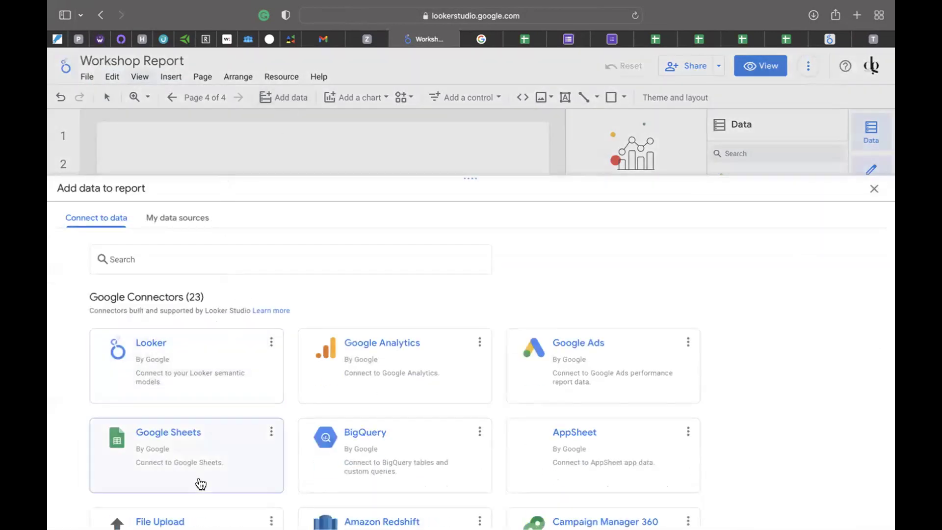
{"action": "left_click", "coordinate": [196, 450]}
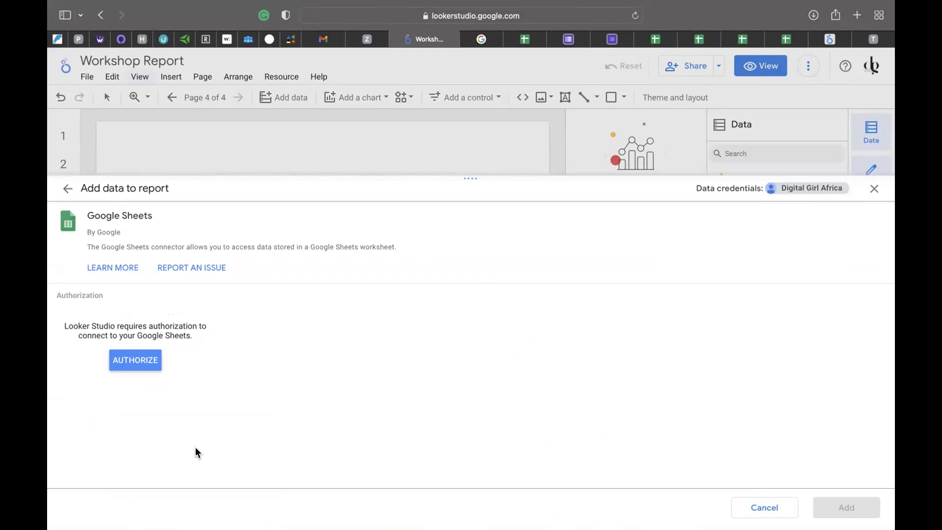
{"action": "left_click", "coordinate": [136, 361]}
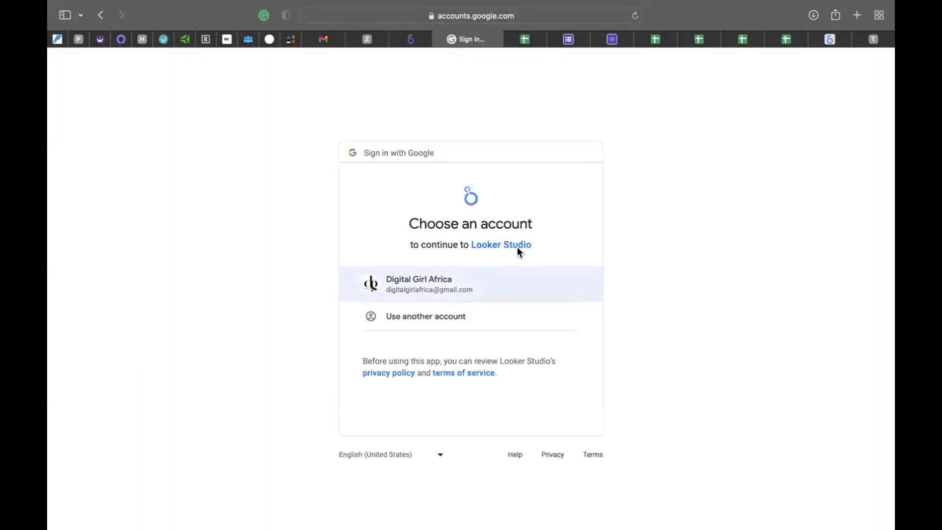
{"action": "left_click", "coordinate": [460, 287]}
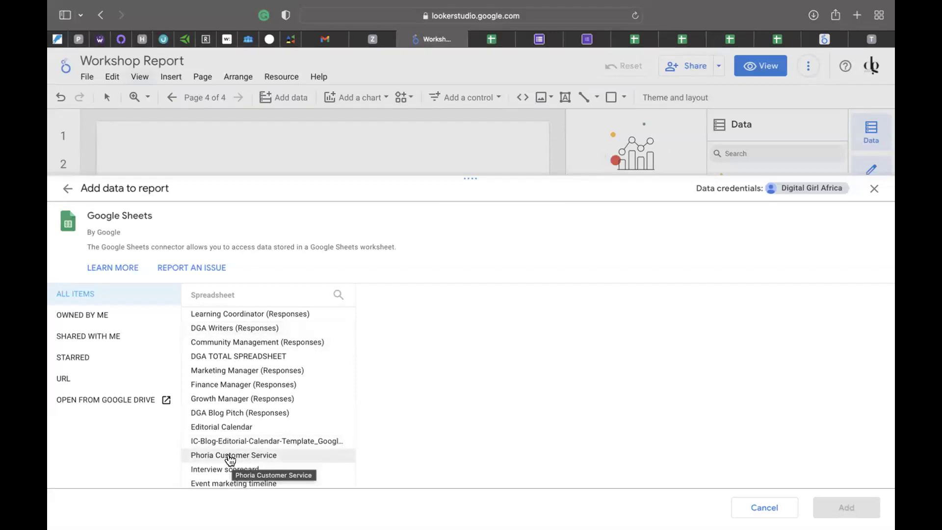
{"action": "scroll", "coordinate": [251, 411], "scroll_direction": "down", "scroll_amount": 3}
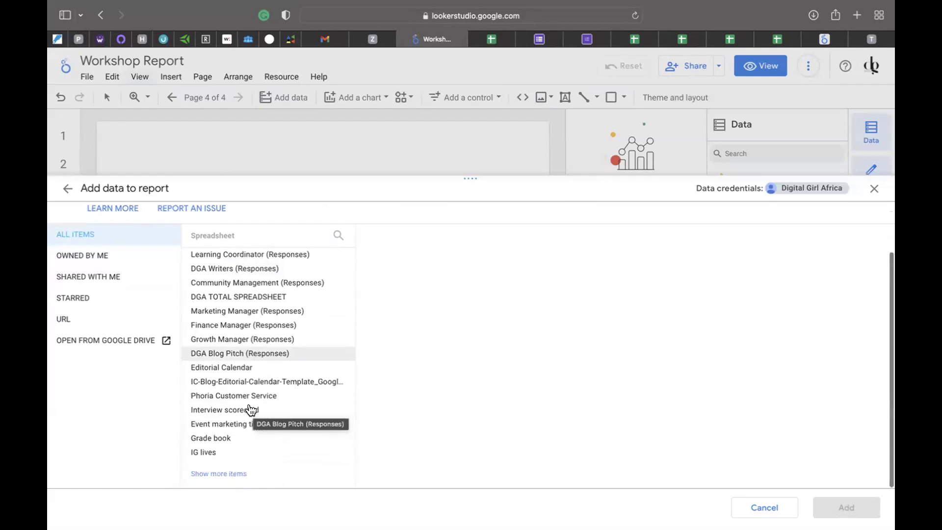
{"action": "scroll", "coordinate": [252, 410], "scroll_direction": "up", "scroll_amount": 3}
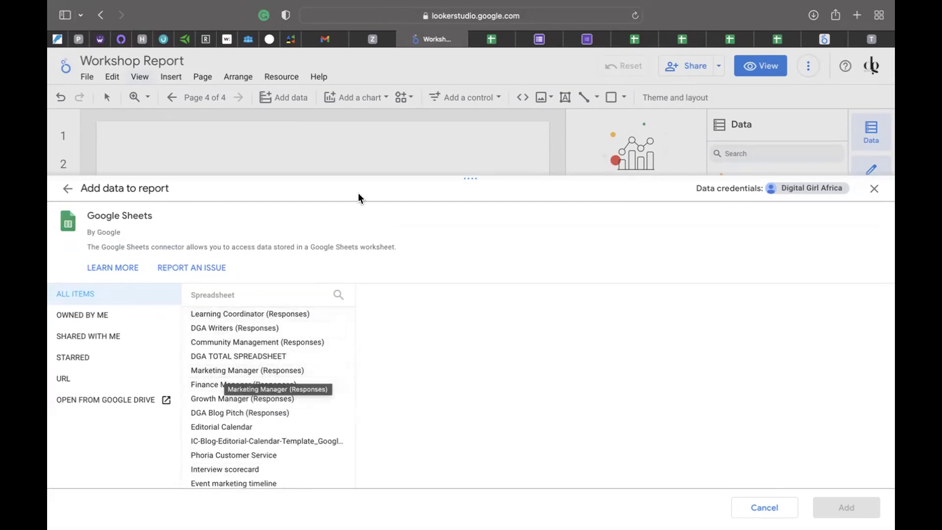
Switch to Google Sheets, open a blank spreadsheet, and return to the Sheets home page
{"action": "left_click", "coordinate": [496, 40]}
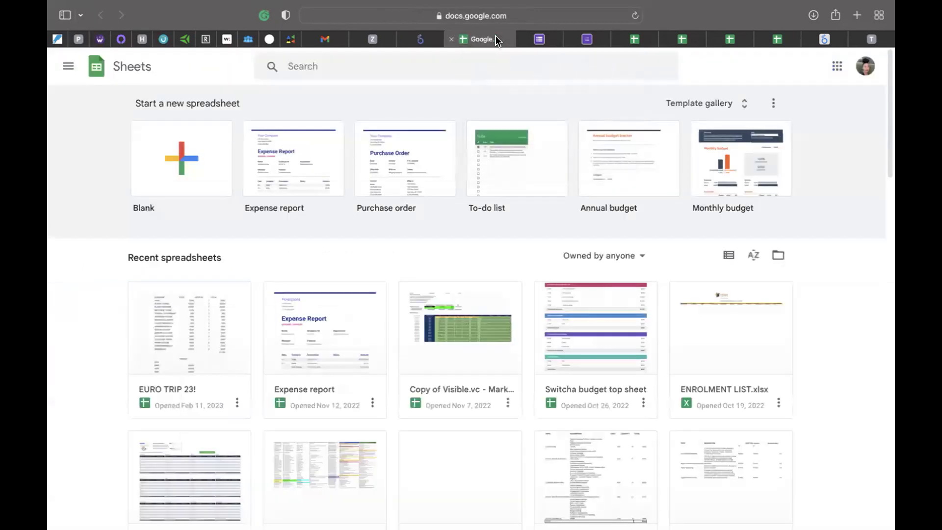
{"action": "left_click", "coordinate": [176, 167]}
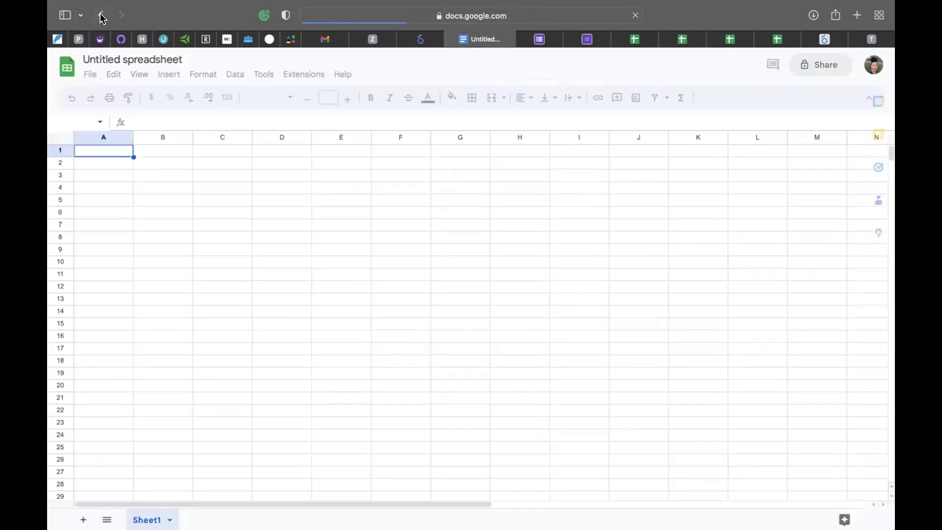
{"action": "left_click", "coordinate": [99, 16]}
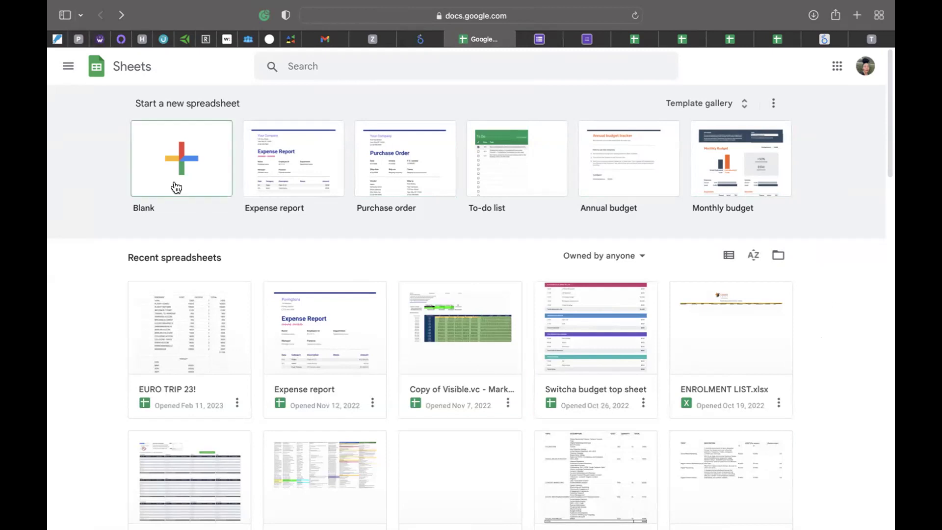
Start a blank spreadsheet and upload Employee Sample Data.xlsx from the Employee+Sample+Data folder in Downloads
{"action": "left_click", "coordinate": [186, 157]}
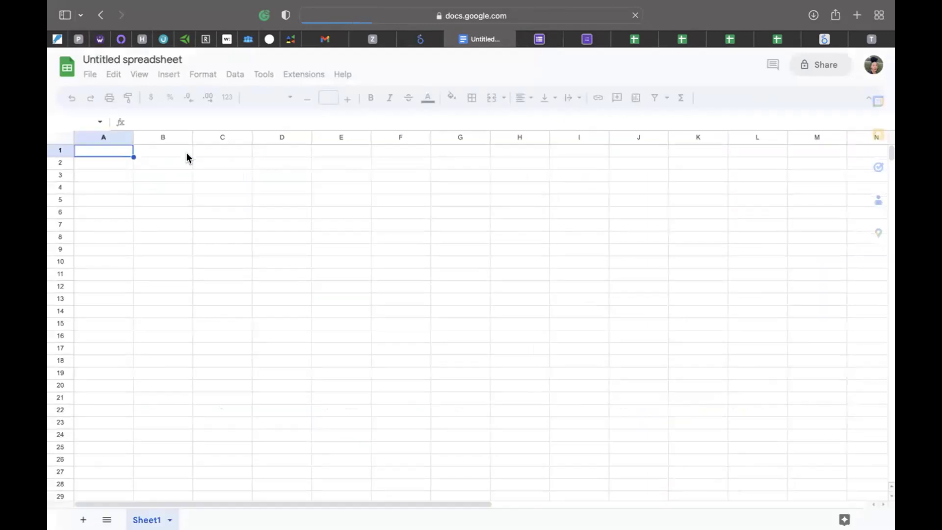
{"action": "left_click", "coordinate": [89, 76]}
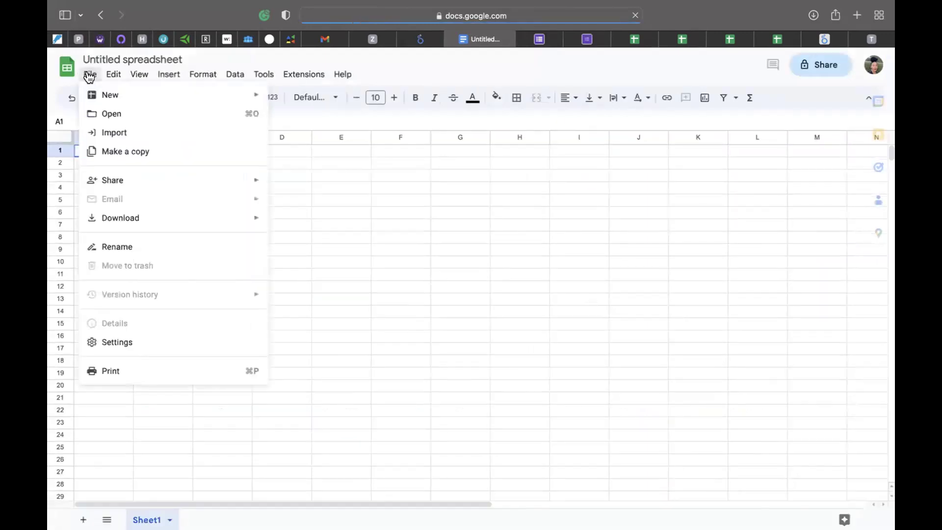
{"action": "left_click", "coordinate": [111, 115]}
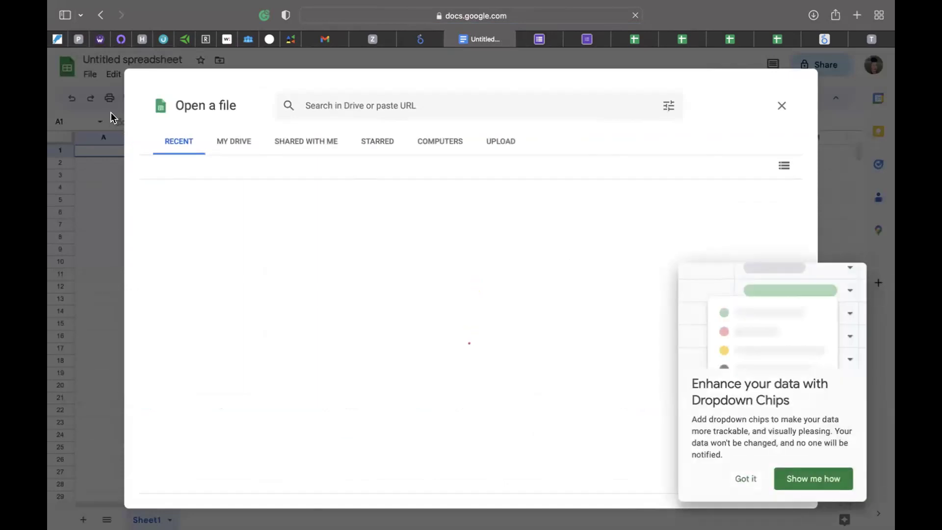
{"action": "left_click", "coordinate": [744, 479]}
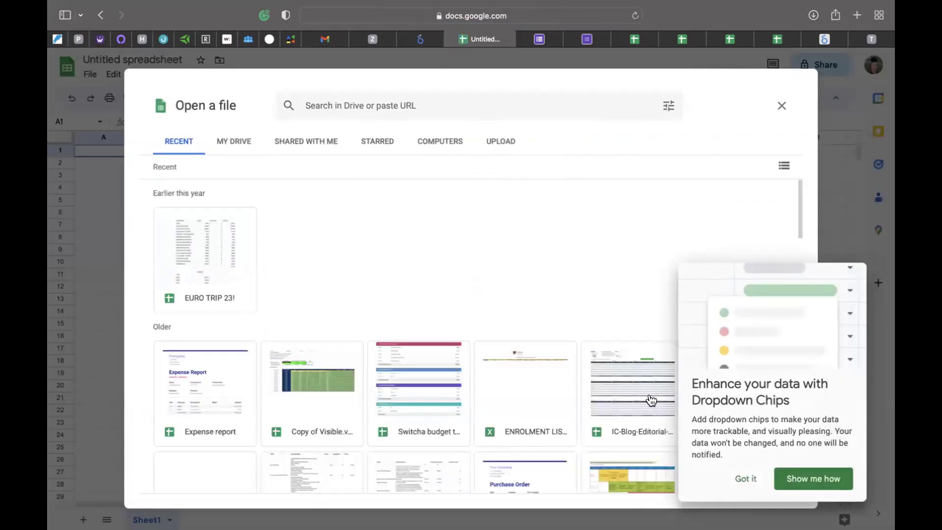
{"action": "left_click", "coordinate": [495, 144]}
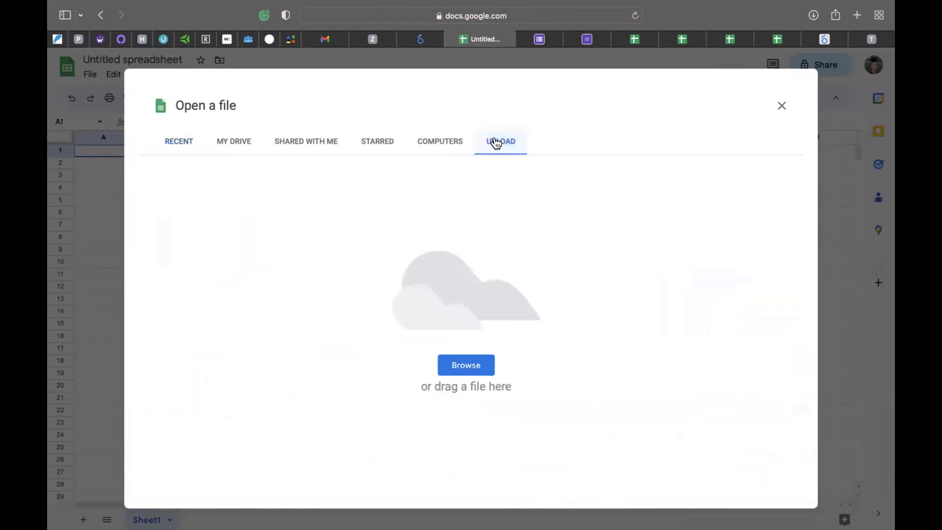
{"action": "left_click", "coordinate": [462, 364]}
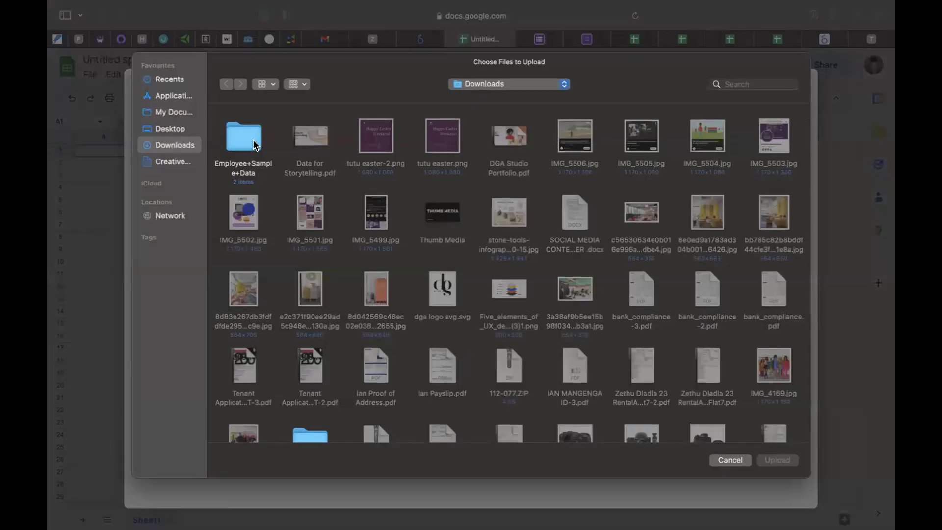
{"action": "double_click", "coordinate": [240, 135]}
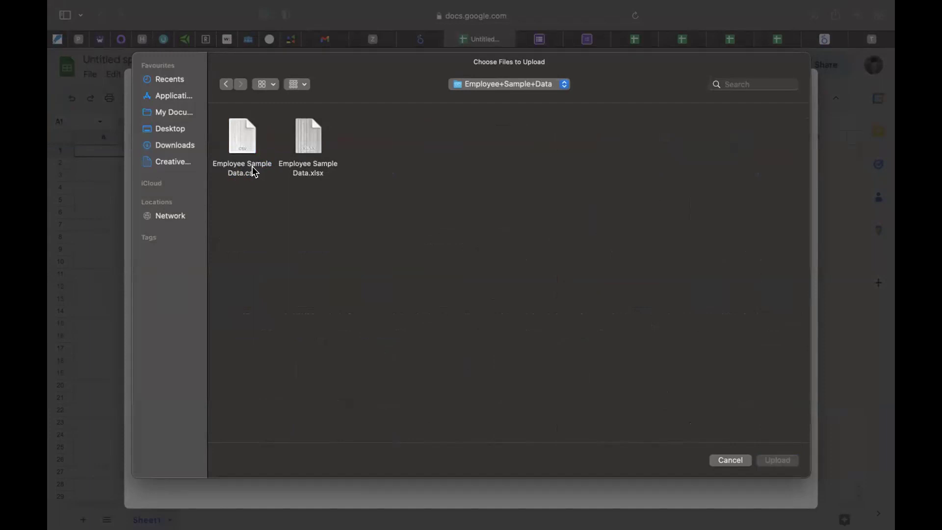
{"action": "left_click", "coordinate": [314, 145]}
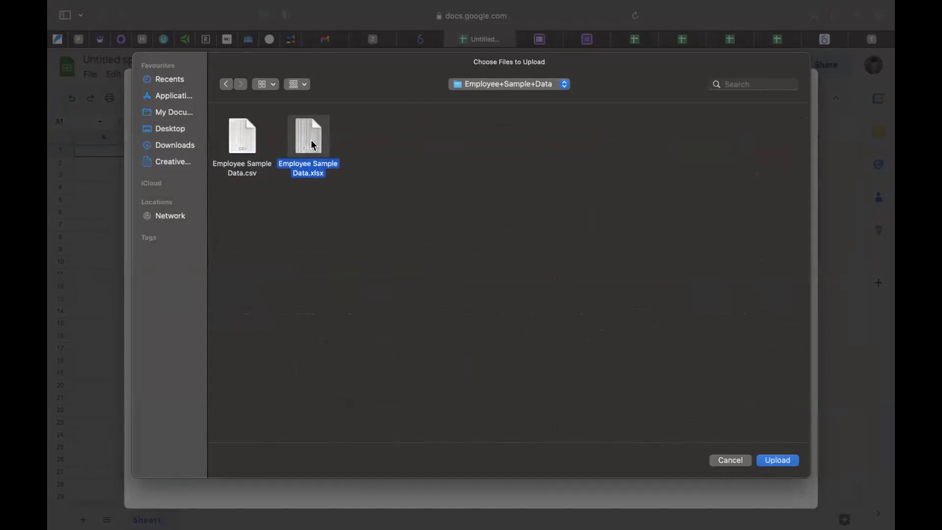
{"action": "left_click", "coordinate": [779, 461]}
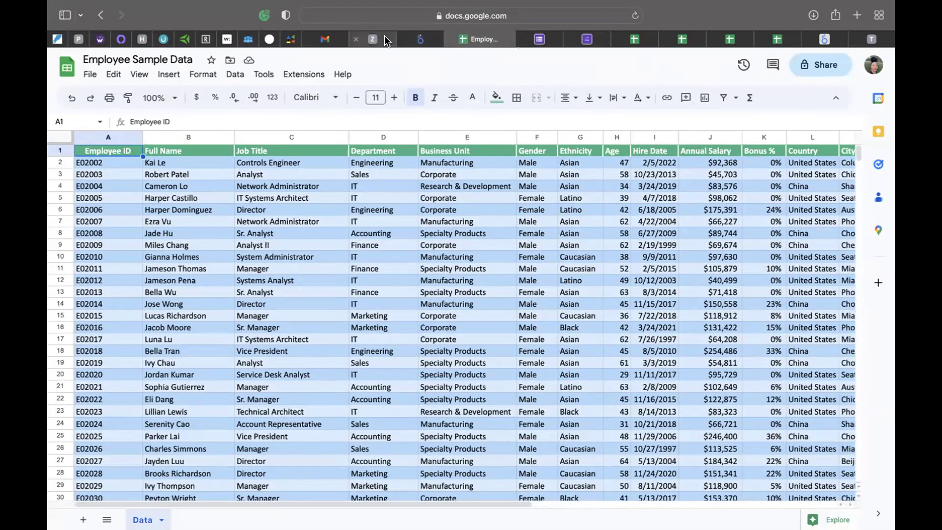
Switch to Google Sheets under the Digital Girl Africa account, start a blank spreadsheet, and upload Employee Sample Data.xlsx into it
{"action": "left_click", "coordinate": [637, 40]}
{"action": "left_click", "coordinate": [65, 70]}
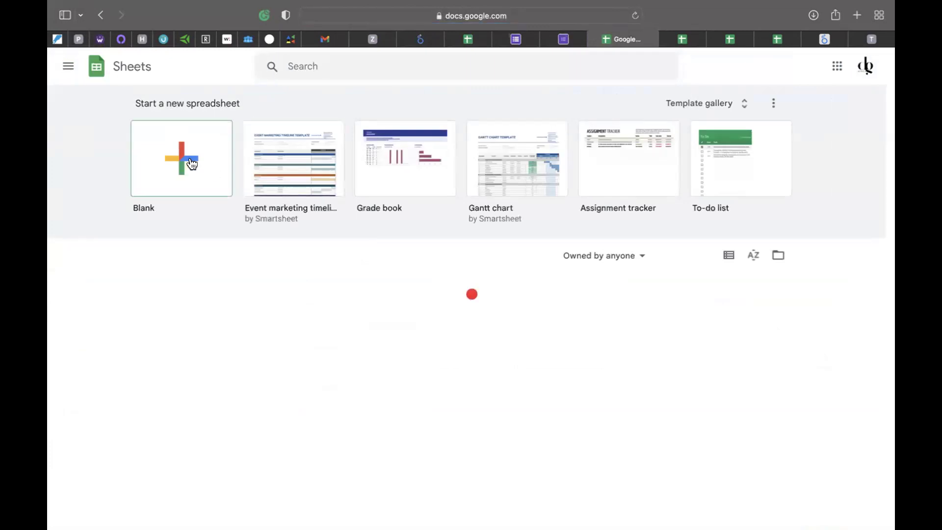
{"action": "left_click", "coordinate": [192, 163]}
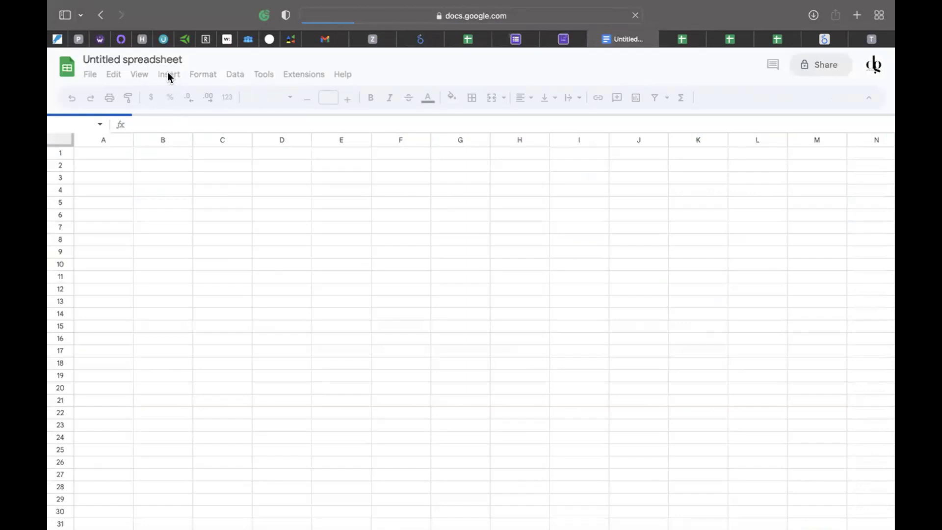
{"action": "left_click", "coordinate": [88, 76]}
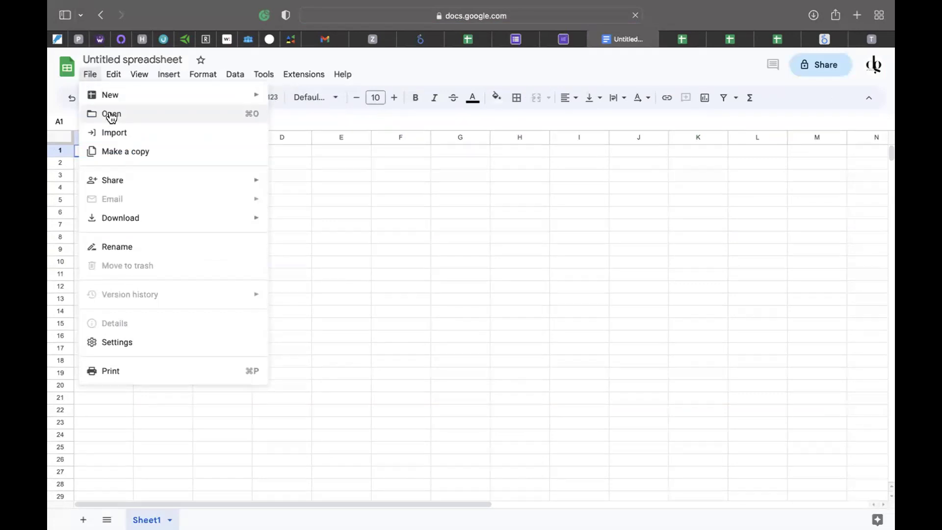
{"action": "left_click", "coordinate": [111, 115]}
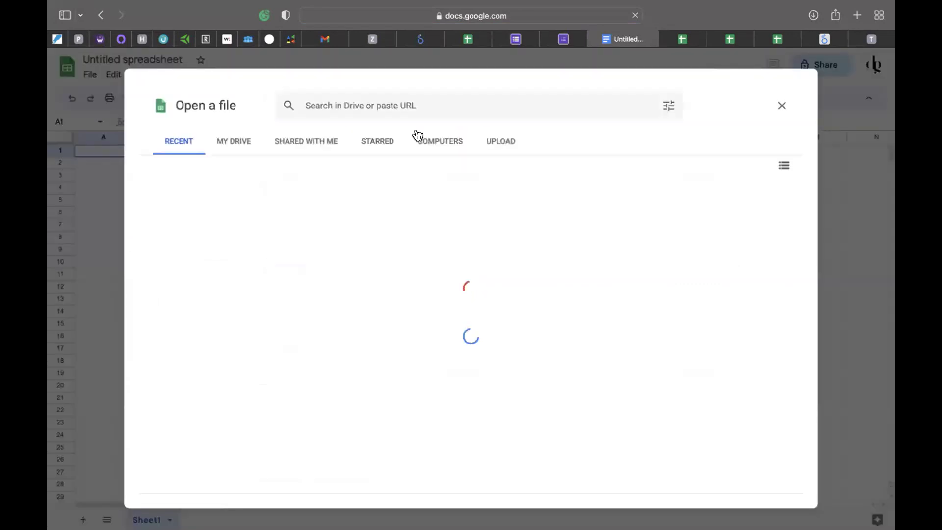
{"action": "left_click", "coordinate": [501, 144]}
{"action": "left_click", "coordinate": [468, 366]}
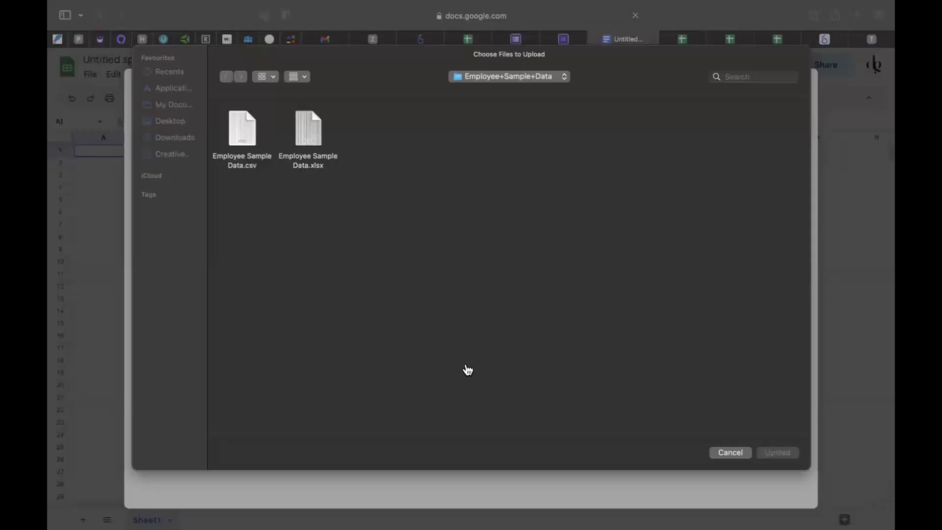
{"action": "left_click", "coordinate": [308, 134]}
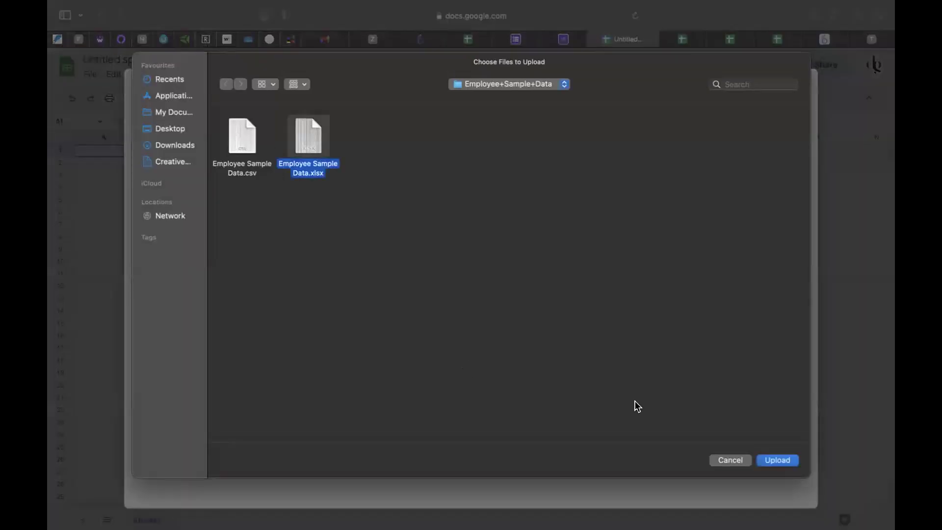
{"action": "left_click", "coordinate": [776, 459]}
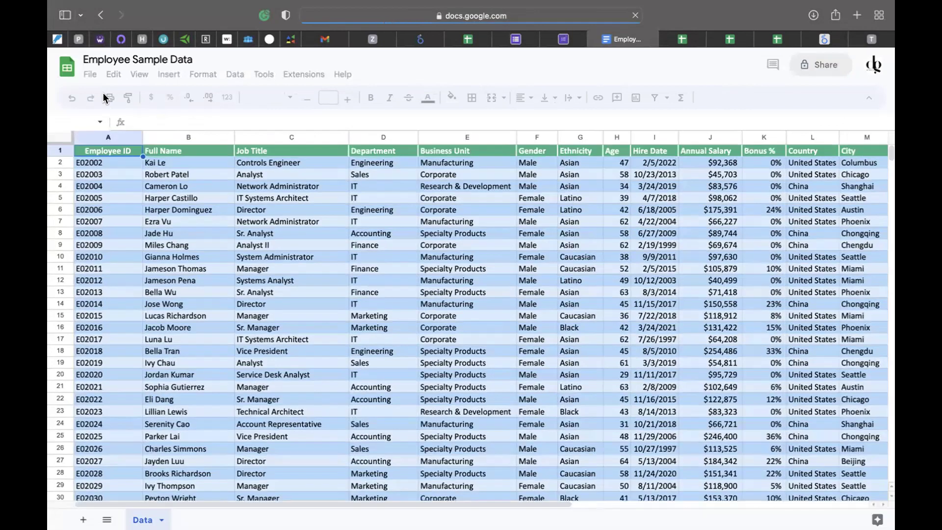
Return from the uploaded spreadsheet to the Sheets home page and check the recent spreadsheets
{"action": "left_click", "coordinate": [89, 75]}
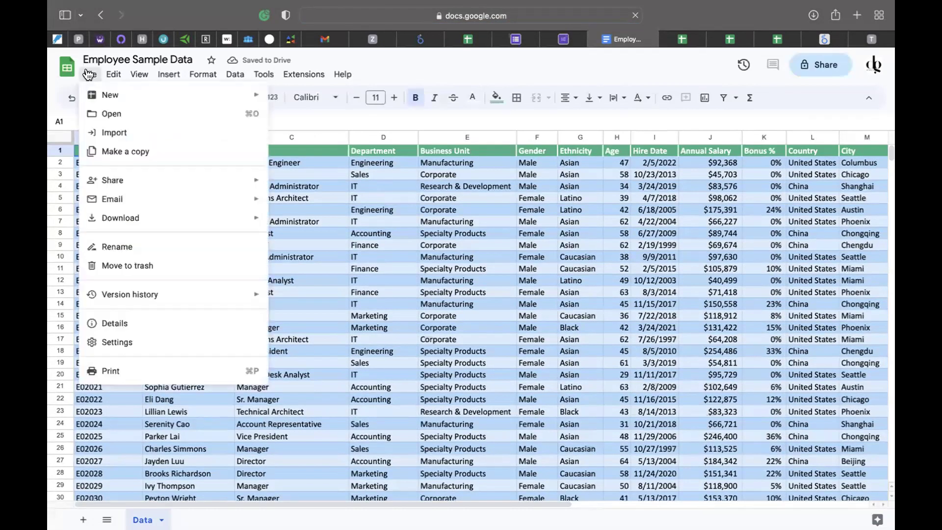
{"action": "left_click", "coordinate": [235, 74]}
{"action": "left_click", "coordinate": [89, 75]}
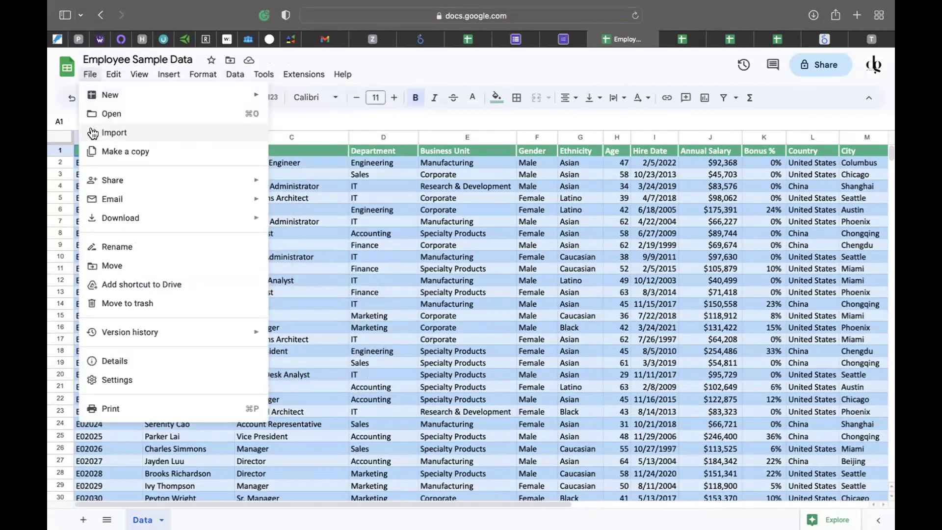
{"action": "left_click", "coordinate": [54, 73]}
{"action": "left_click", "coordinate": [66, 72]}
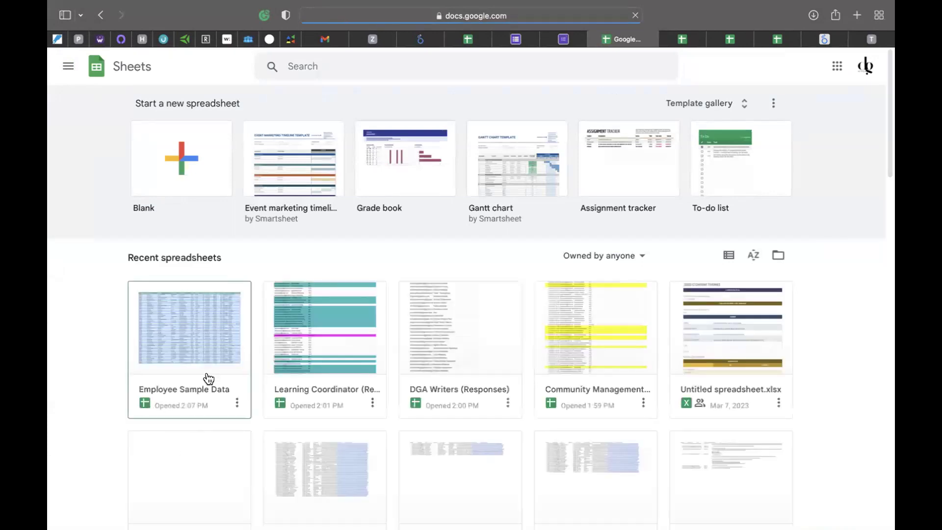
Switch back to the Workshop Report in Looker Studio, reopen the Google Sheets connector, and look through its spreadsheet list
{"action": "left_click", "coordinate": [420, 38]}
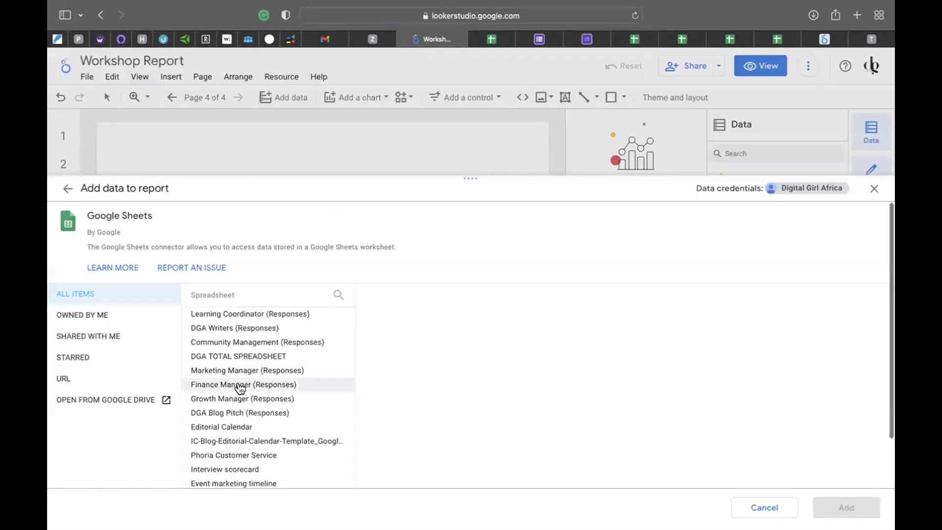
{"action": "left_click", "coordinate": [874, 190]}
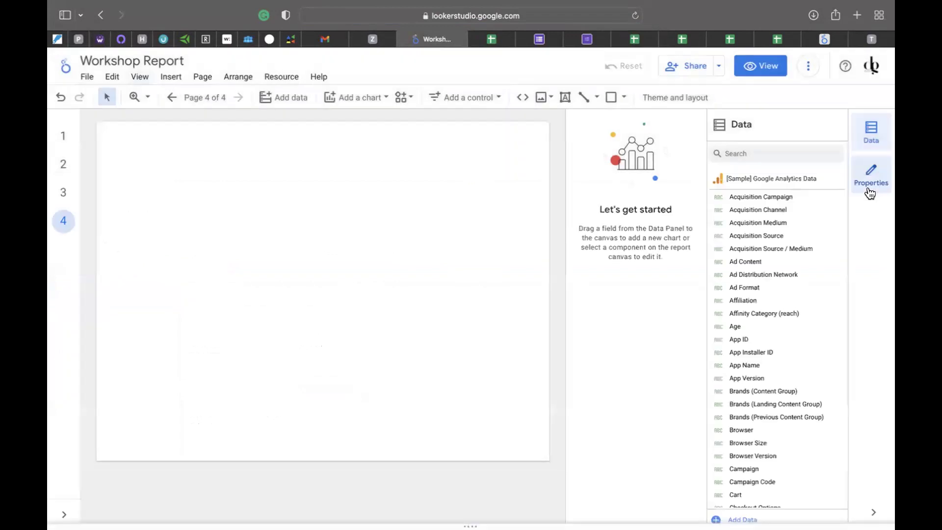
{"action": "left_click", "coordinate": [285, 97]}
{"action": "left_click", "coordinate": [191, 459]}
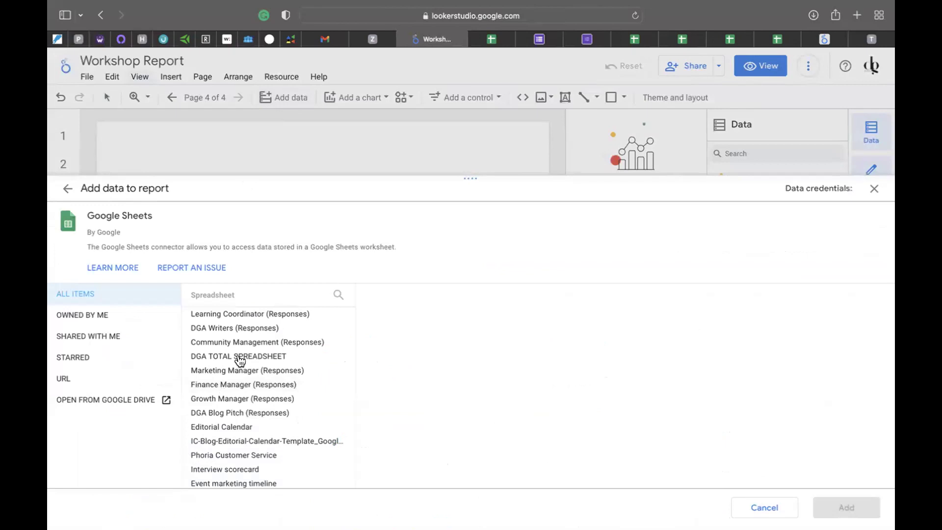
{"action": "scroll", "coordinate": [240, 362], "scroll_direction": "down", "scroll_amount": 3}
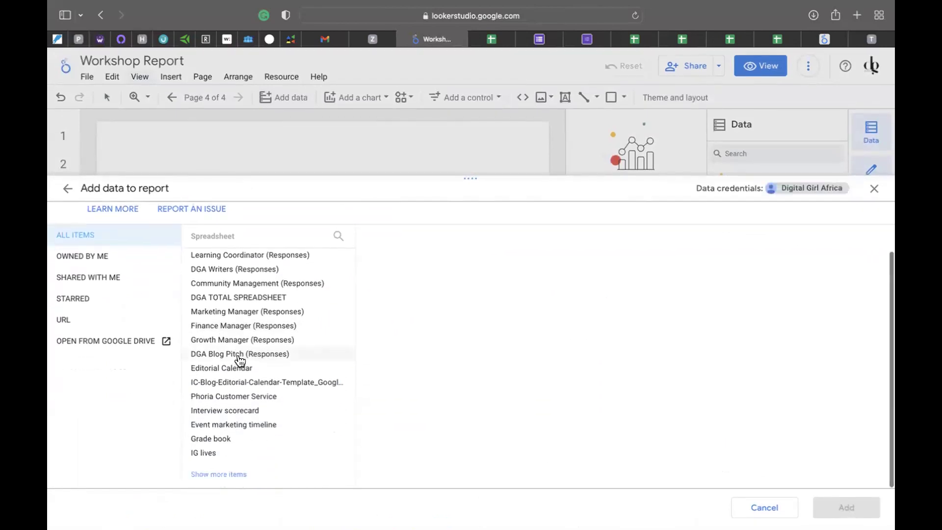
{"action": "scroll", "coordinate": [240, 361], "scroll_direction": "up", "scroll_amount": 3}
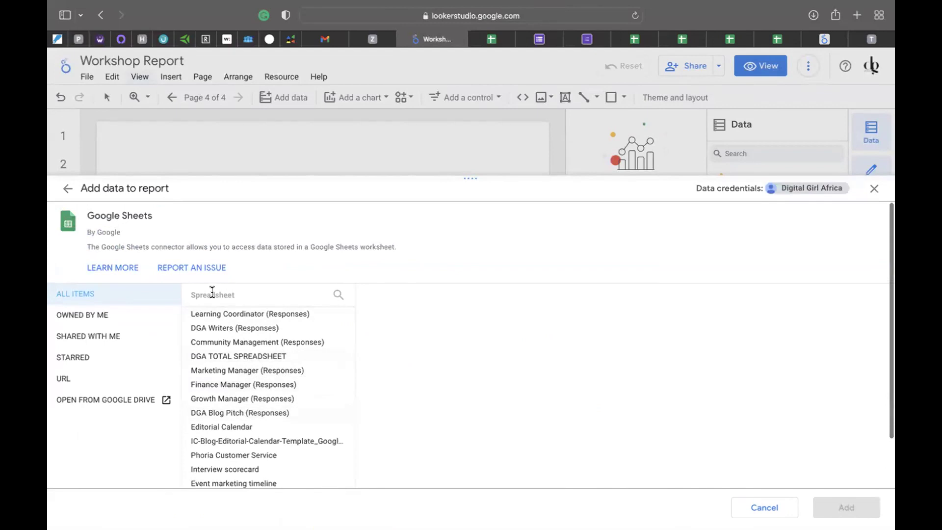
Search the connector's spreadsheets for "EMPLO" and clear the search
{"action": "double_click", "coordinate": [226, 291]}
{"action": "left_click", "coordinate": [338, 294]}
{"action": "type", "text": "EMPL"}
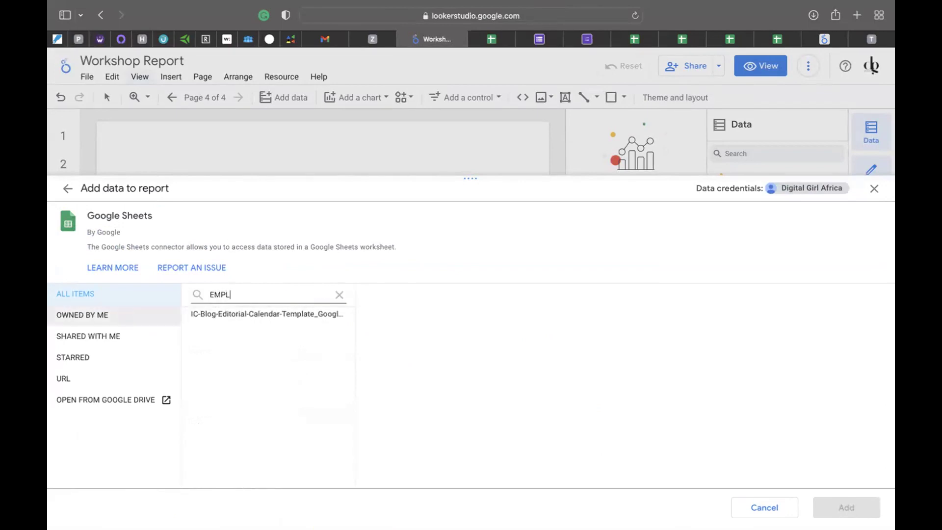
{"action": "type", "text": "O"}
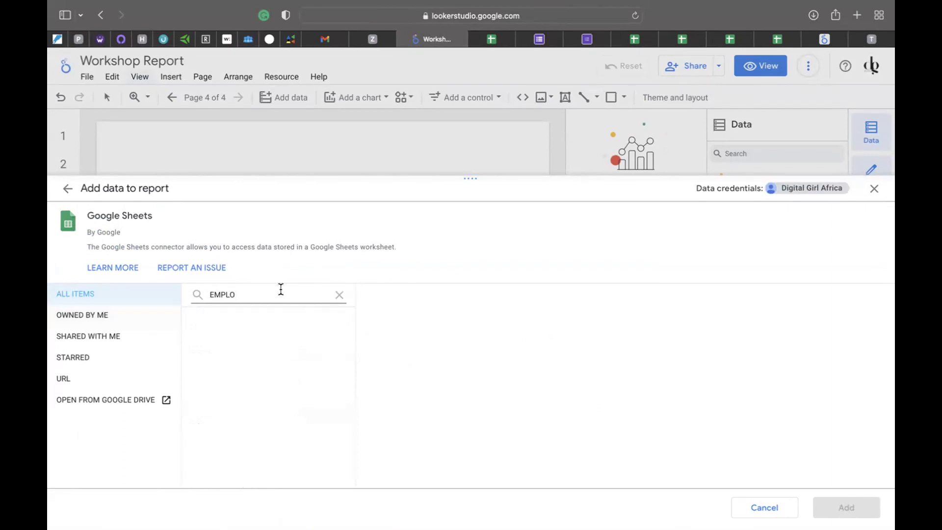
{"action": "left_click", "coordinate": [340, 297]}
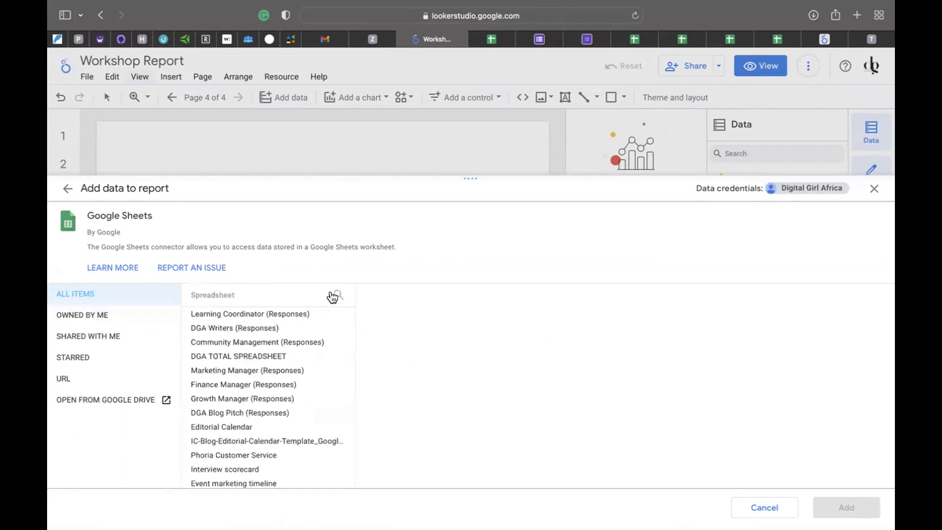
Add the Data worksheet of Employee Sample Data, from the spreadsheets owned by the account, to the report as a data source
{"action": "left_click", "coordinate": [90, 318]}
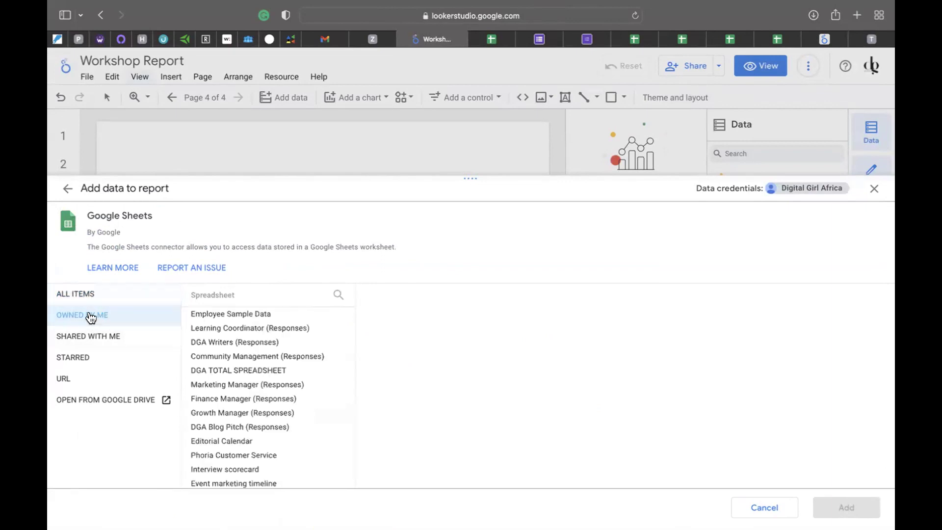
{"action": "left_click", "coordinate": [219, 314]}
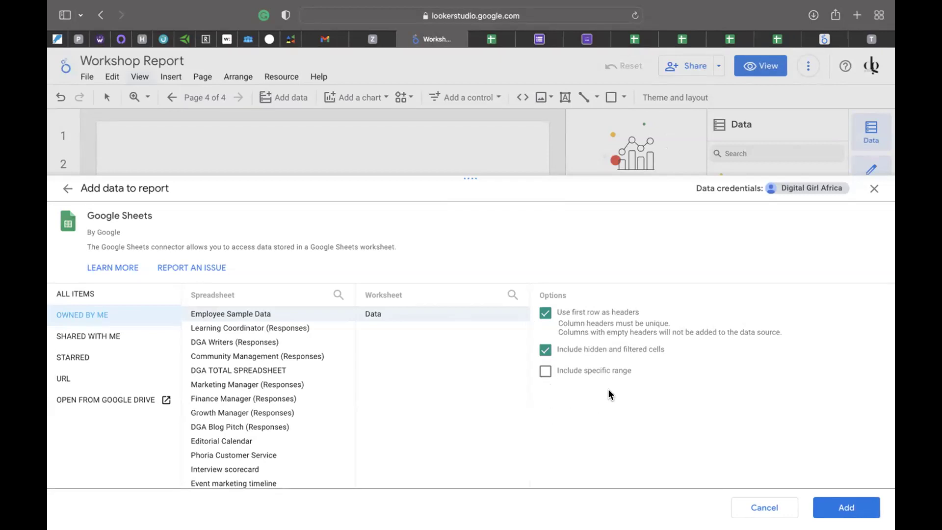
{"action": "left_click", "coordinate": [843, 508]}
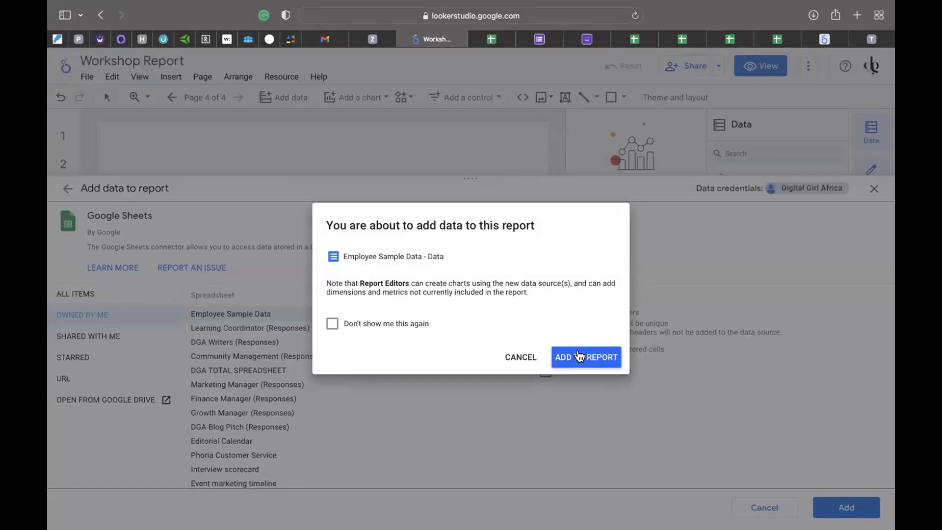
{"action": "left_click", "coordinate": [579, 355]}
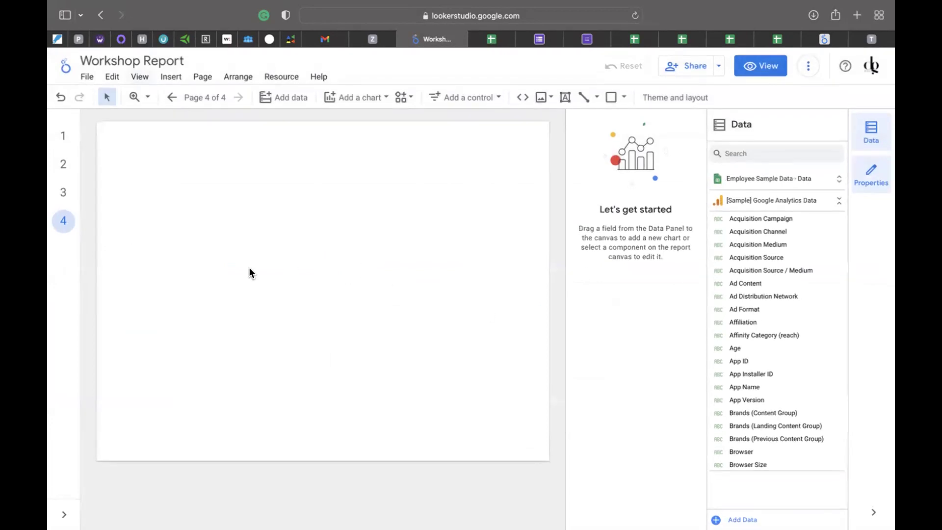
Insert a plain table chart in the upper-left area of blank page 4
{"action": "left_click", "coordinate": [360, 101]}
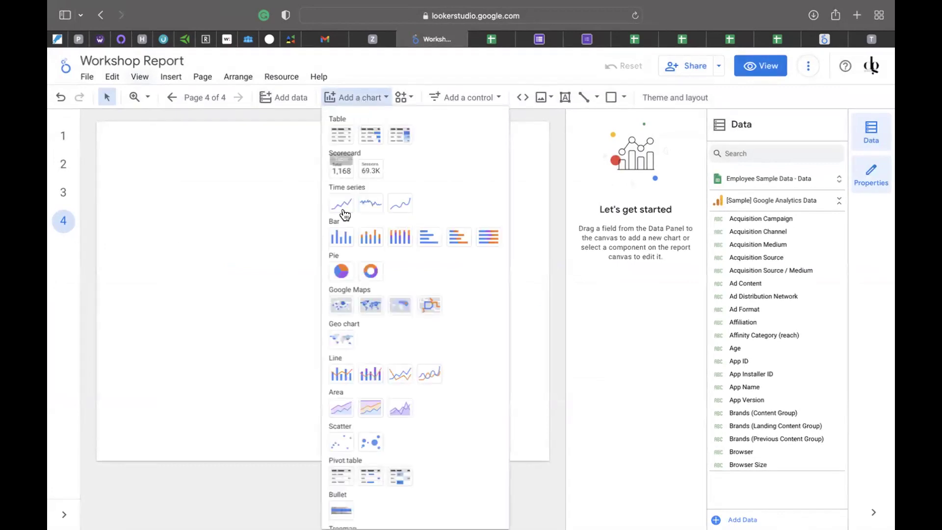
{"action": "left_click", "coordinate": [342, 143]}
{"action": "left_click_drag", "start_coordinate": [117, 149], "coordinate": [305, 291]}
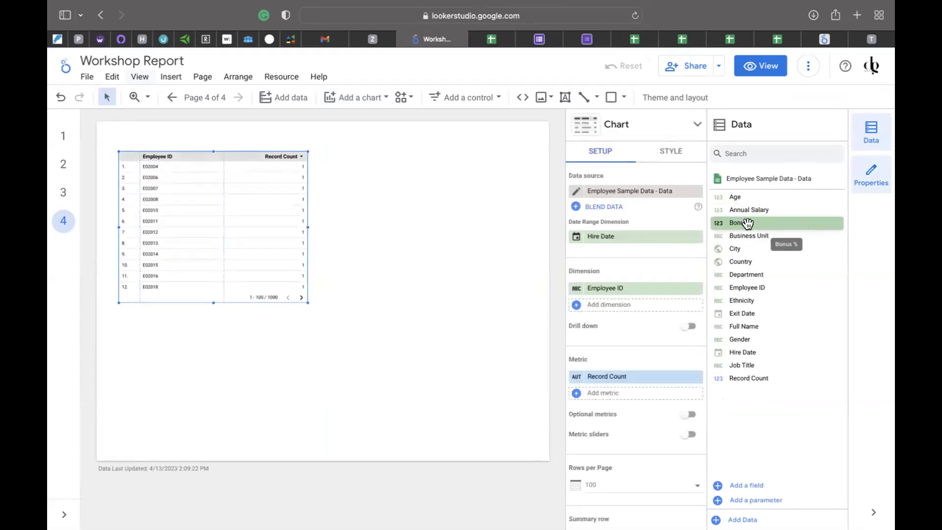
Change the new table's dimension from Employee ID to Department
{"action": "left_click", "coordinate": [636, 289]}
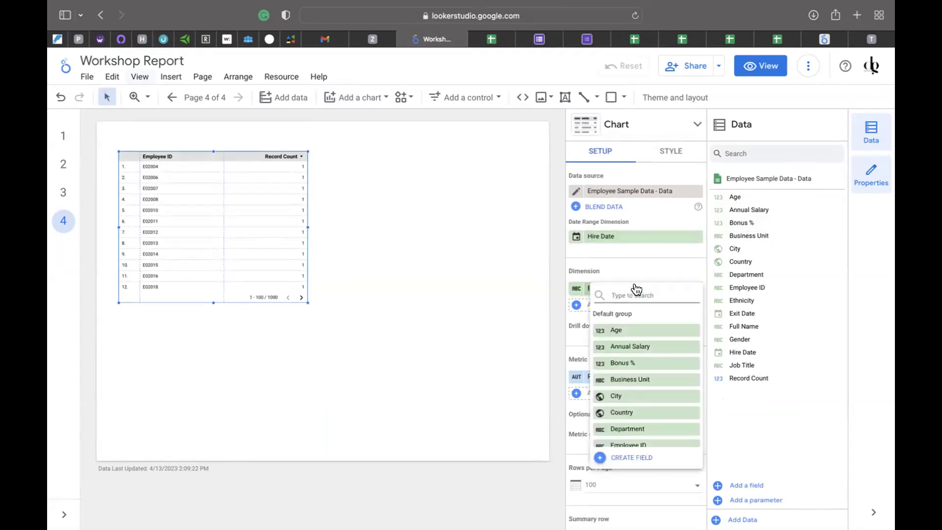
{"action": "scroll", "coordinate": [648, 385], "scroll_direction": "down", "scroll_amount": 2}
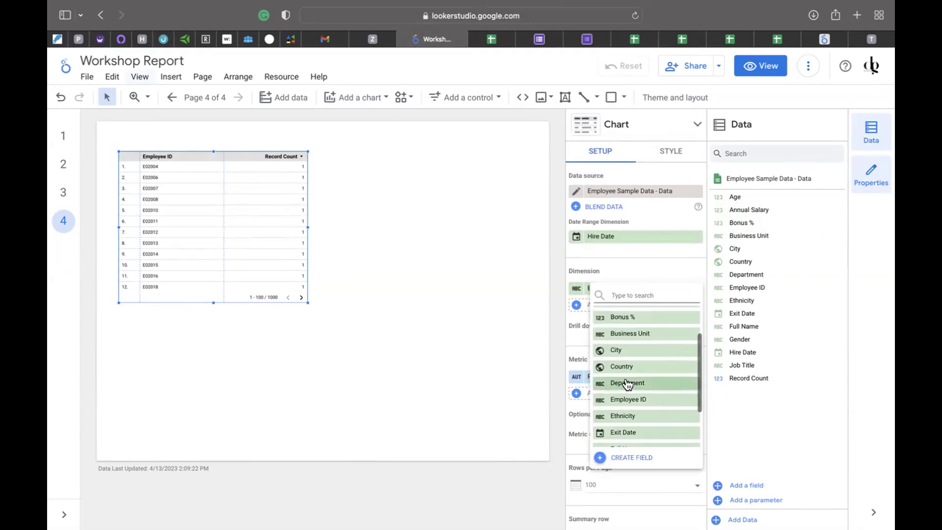
{"action": "left_click", "coordinate": [628, 383]}
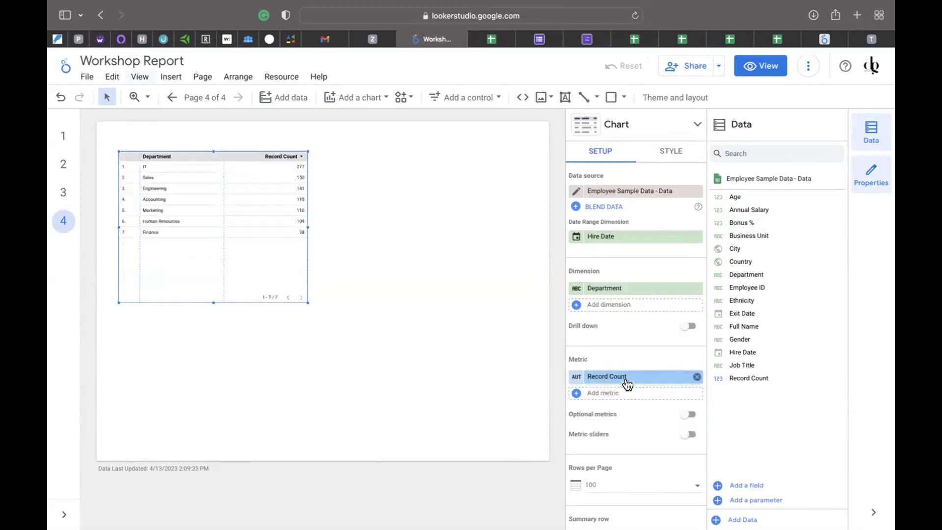